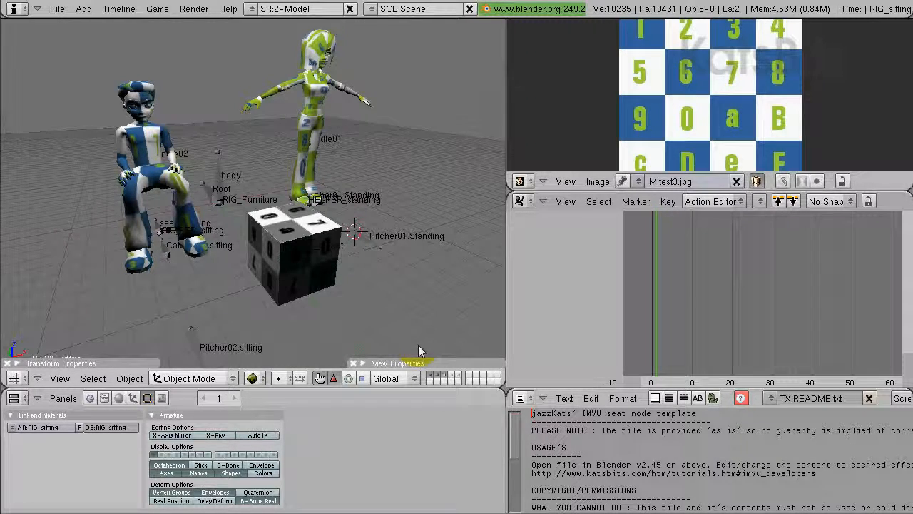
Step: Select the seated figure, standing figure, cube, sitting rig, furniture rig, standing rig and lamp in turn to identify the scene's objects
right_click(141, 97)
right_click(317, 60)
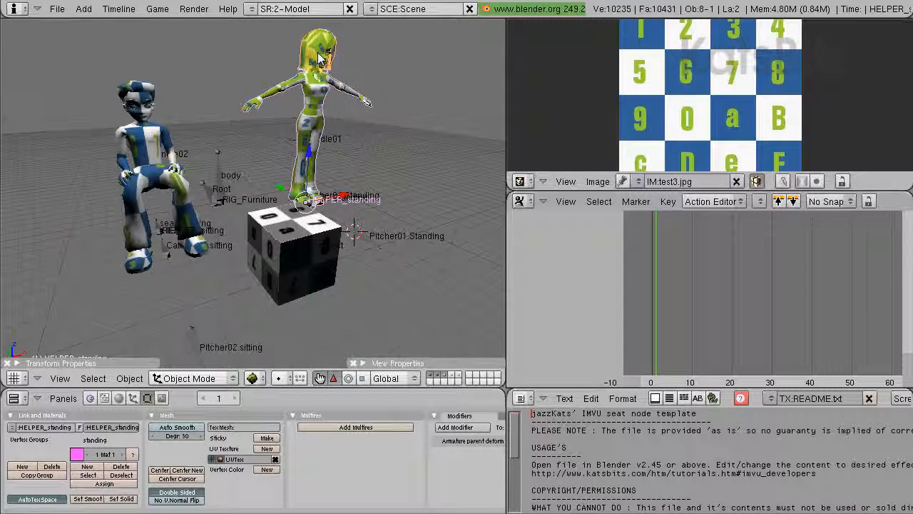
right_click(298, 249)
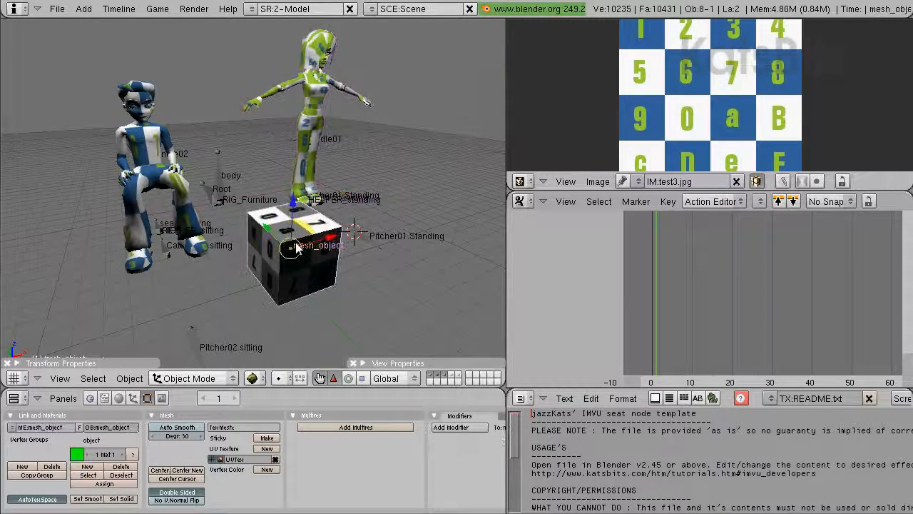
right_click(163, 261)
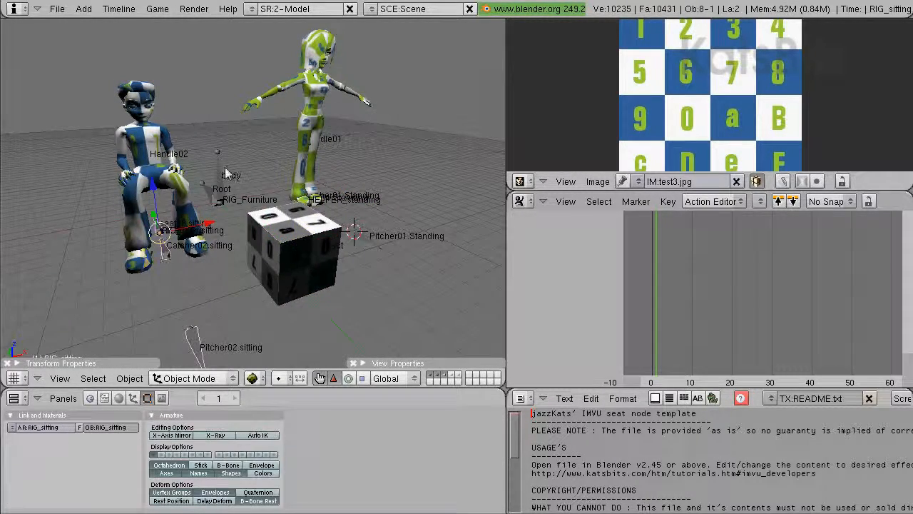
right_click(222, 184)
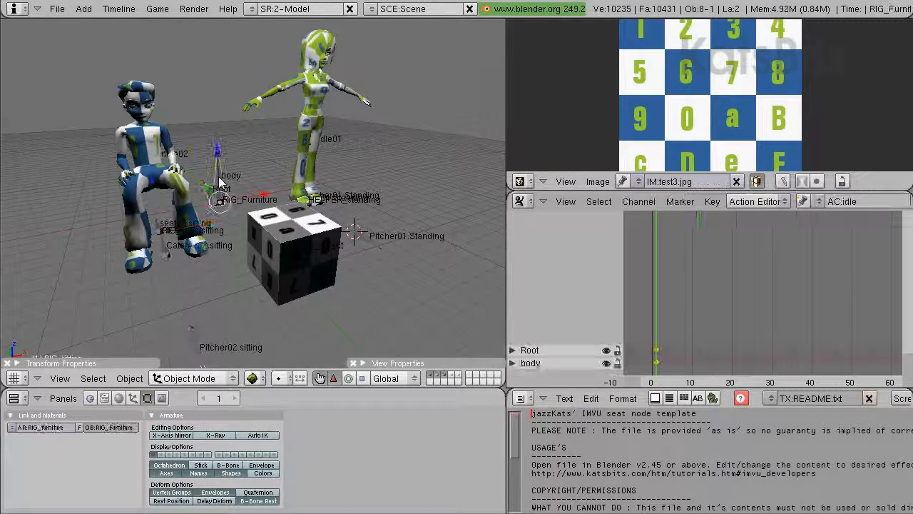
right_click(375, 243)
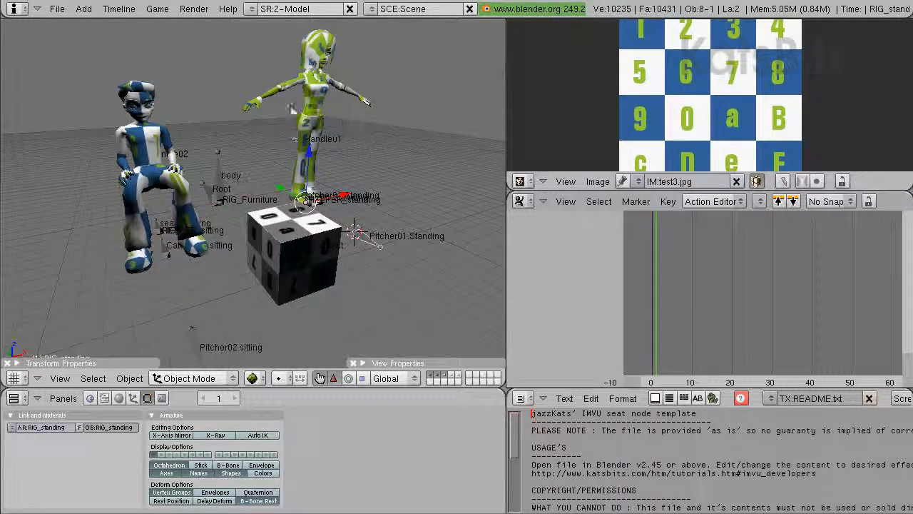
right_click(355, 232)
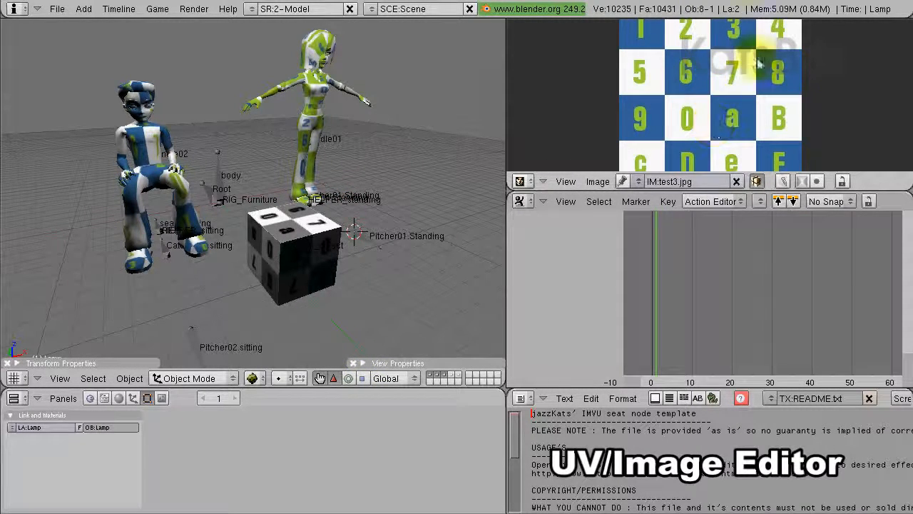
Step: Examine the whole test3.jpg texture, the action timeline and the README.txt notes
scroll(718, 97, down, 2)
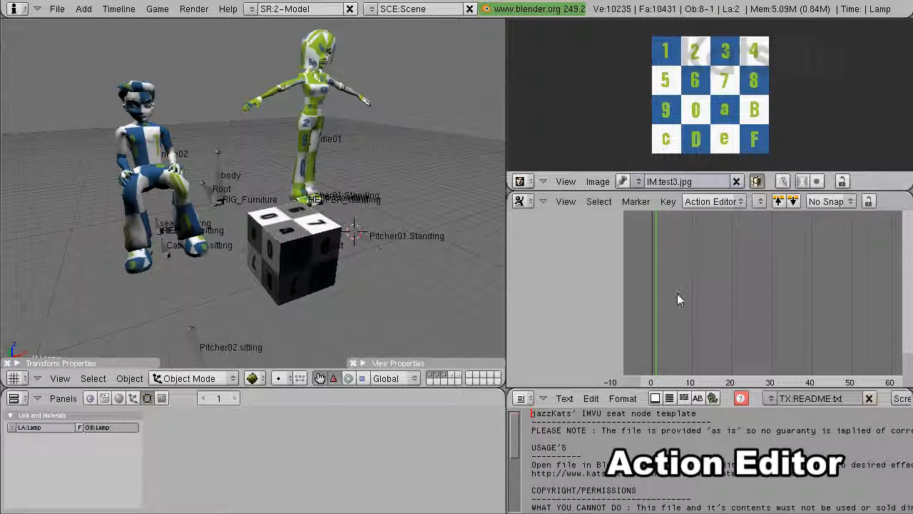
mouse_move(656, 330)
mouse_down()
mouse_move(844, 327)
mouse_move(877, 336)
mouse_move(642, 333)
mouse_up()
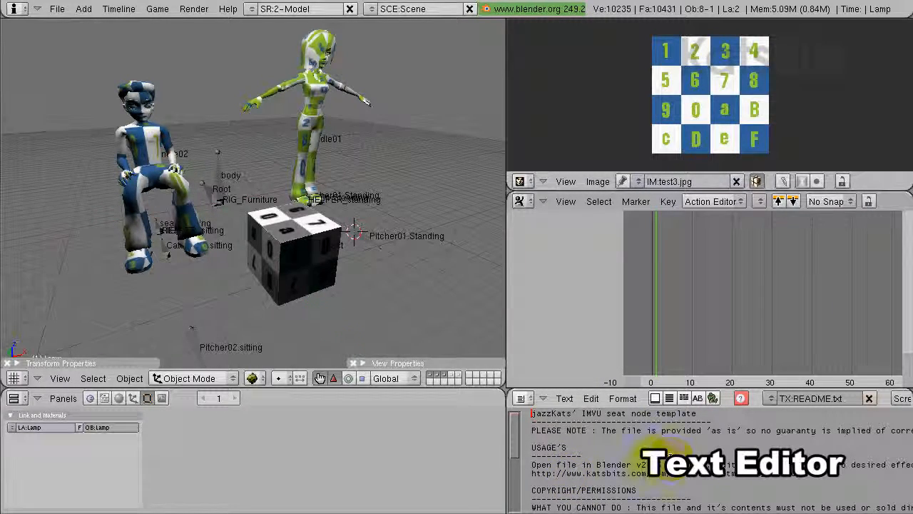
scroll(584, 448, down, 5)
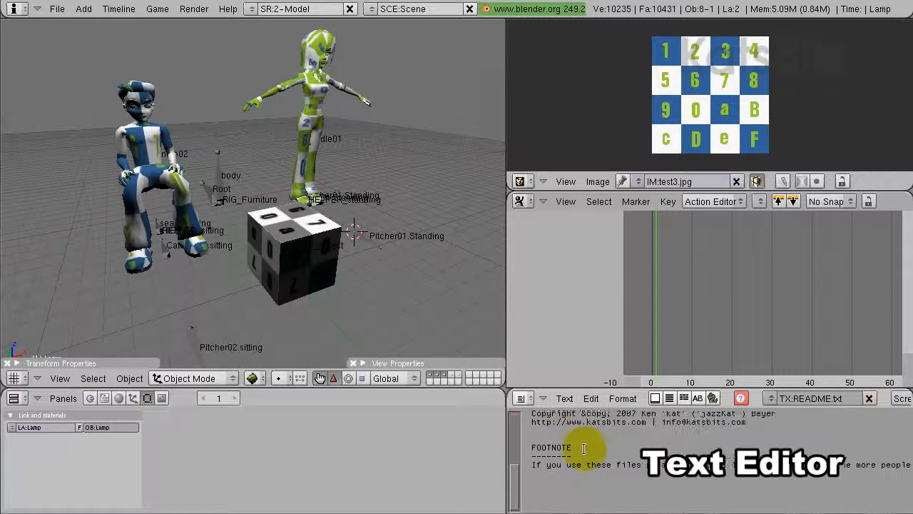
scroll(583, 448, up, 5)
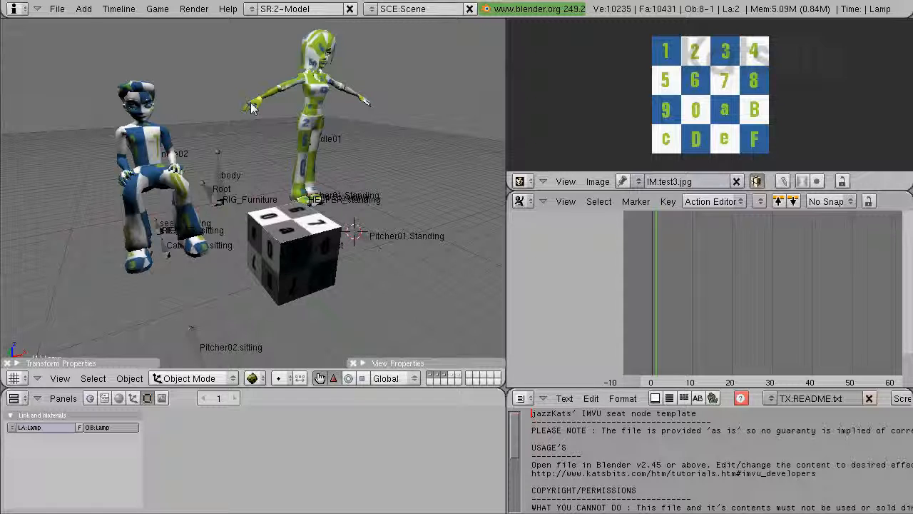
Step: Examine the two figures, the cube and the rigs from several angles and distances in the 3D view
middle_click(118, 250)
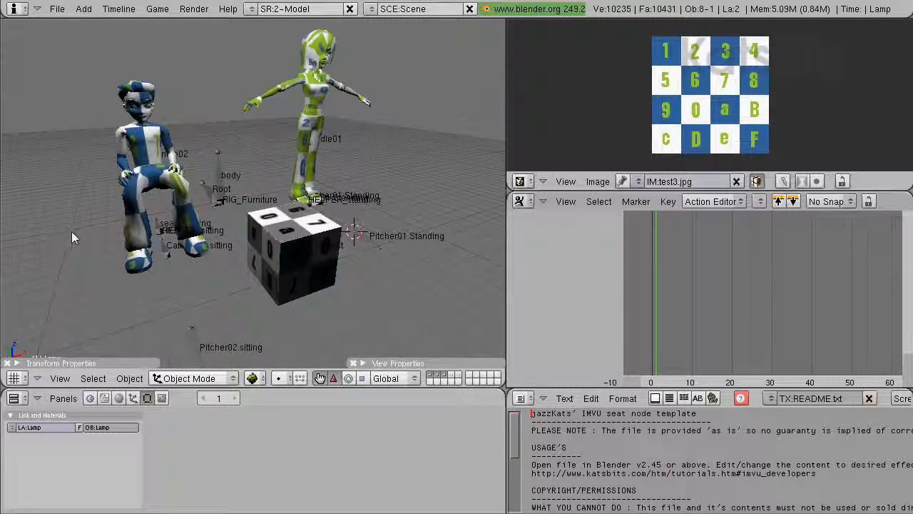
middle_drag(67, 226, 45, 215)
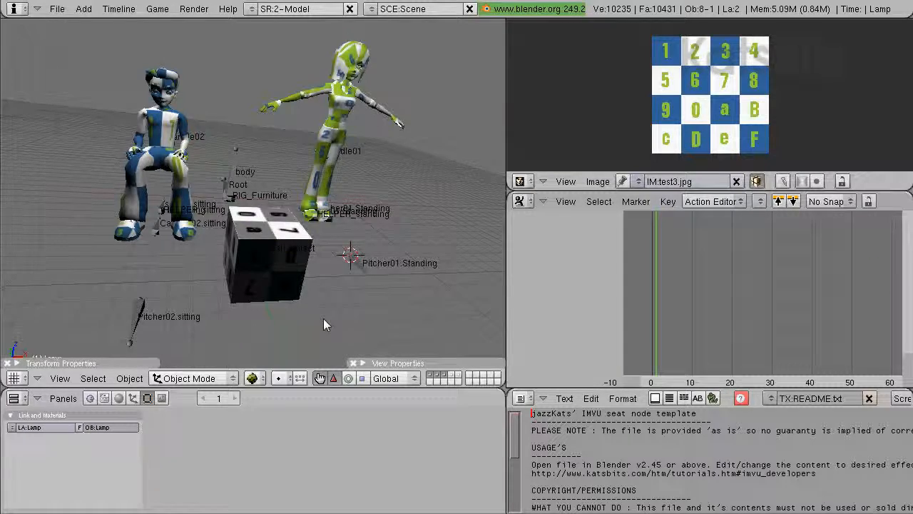
middle_drag(324, 322, 269, 316)
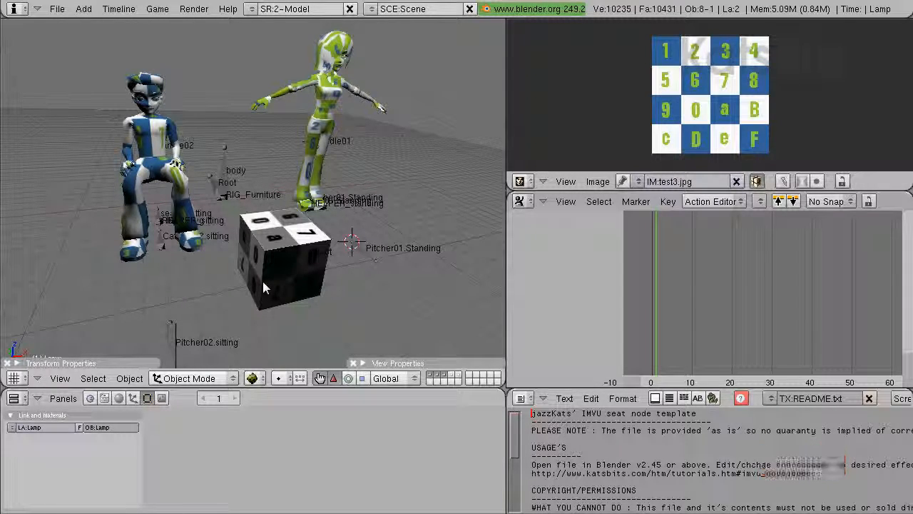
shift+middle_drag(304, 261, 285, 279)
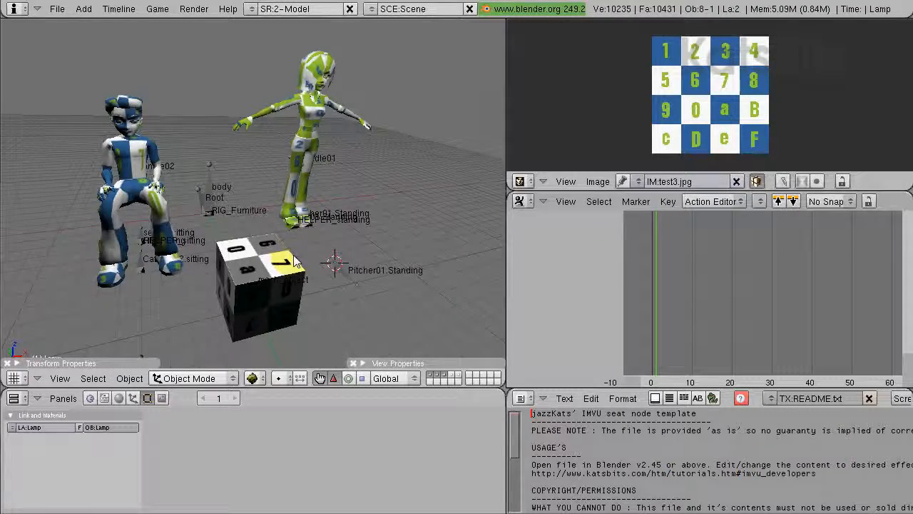
ctrl+middle_drag(299, 236, 279, 278)
scroll(279, 278, down, 5)
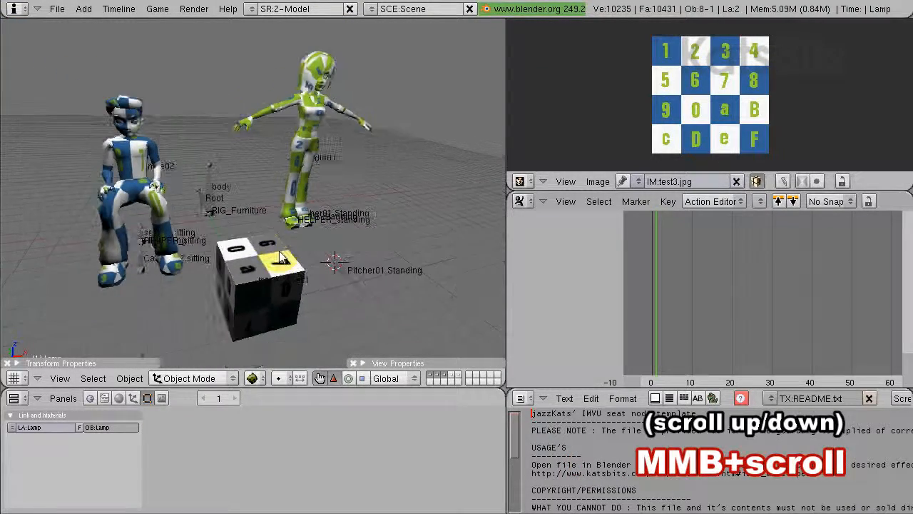
scroll(280, 256, up, 4)
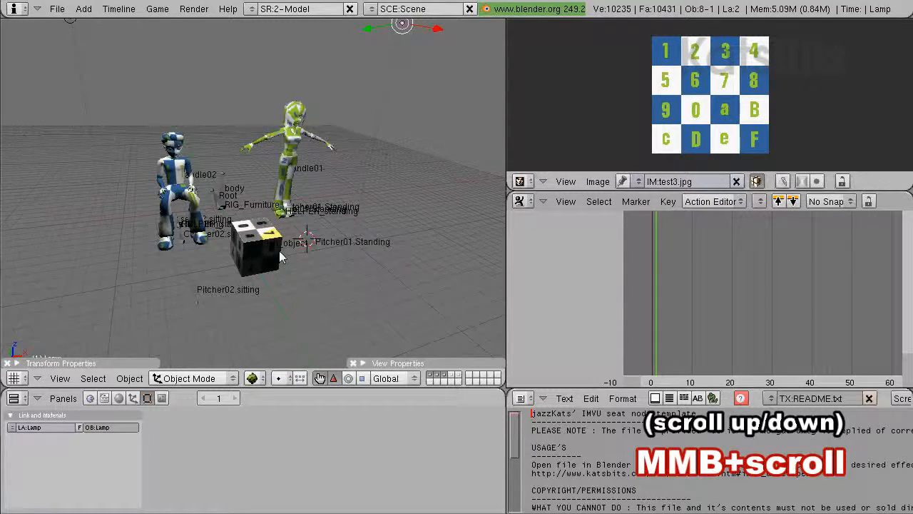
scroll(280, 257, up, 2)
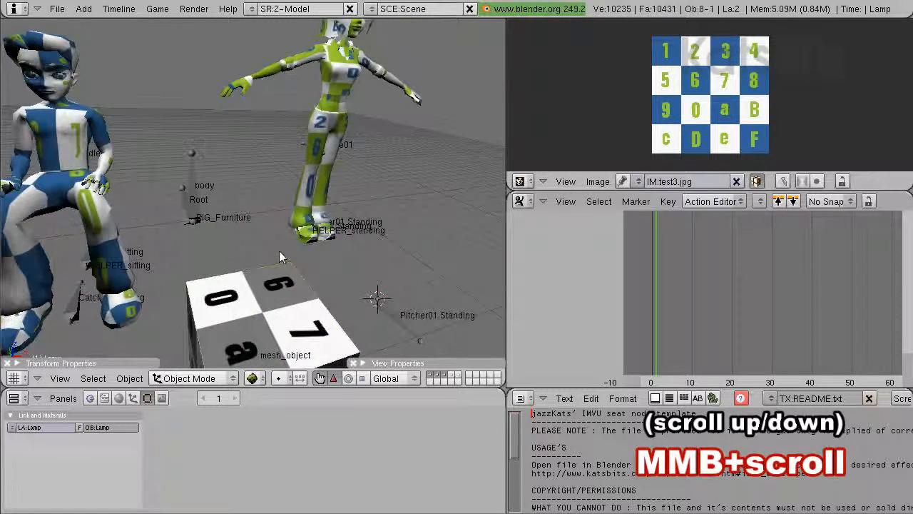
scroll(281, 257, down, 2)
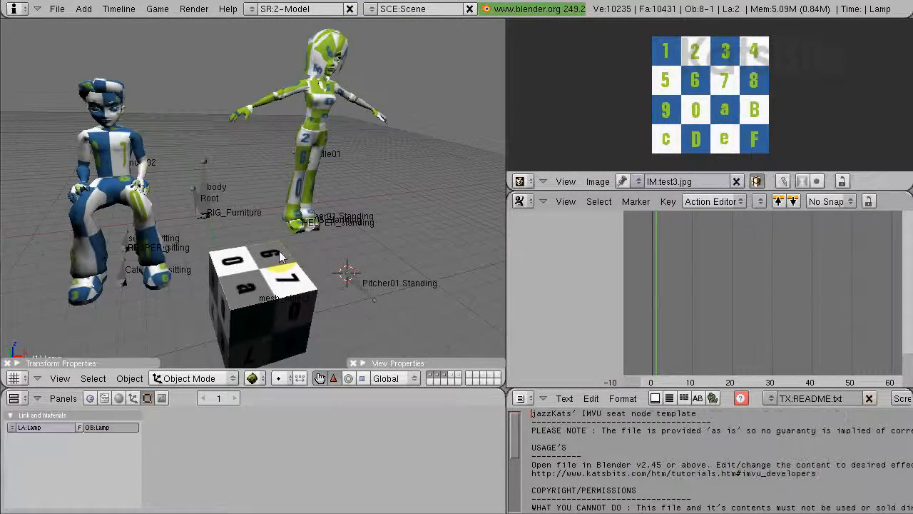
middle_drag(281, 257, 332, 258)
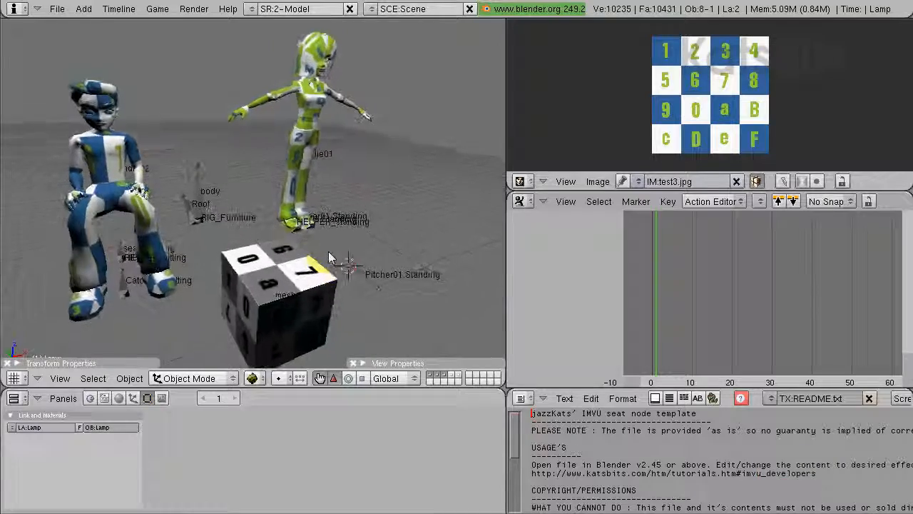
shift+middle_drag(271, 225, 256, 269)
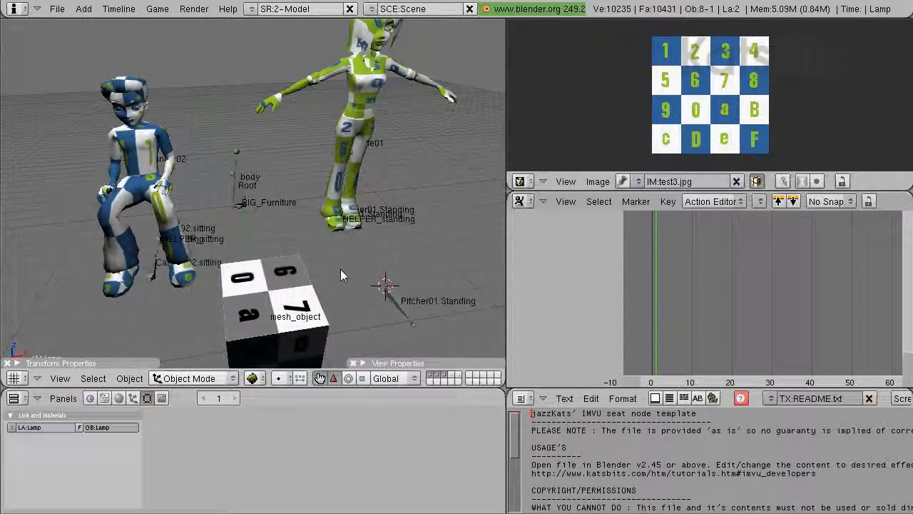
scroll(340, 269, down, 2)
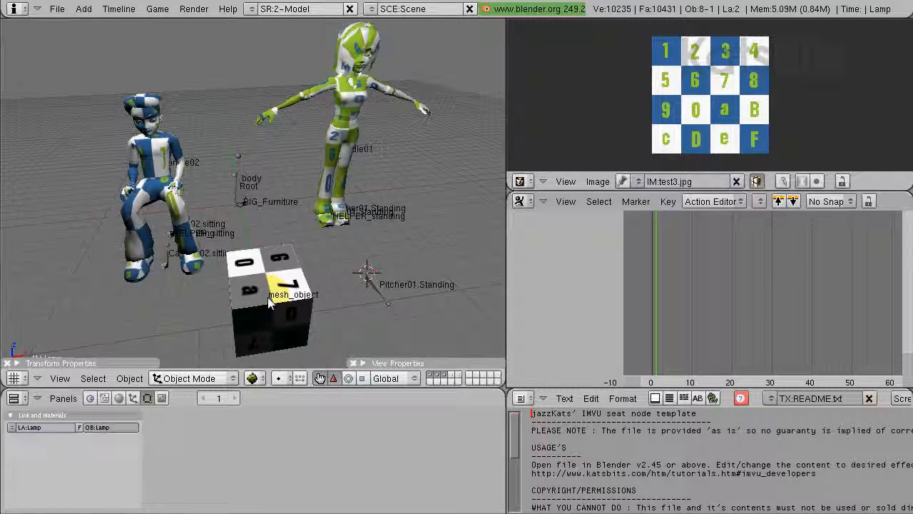
middle_drag(247, 307, 244, 256)
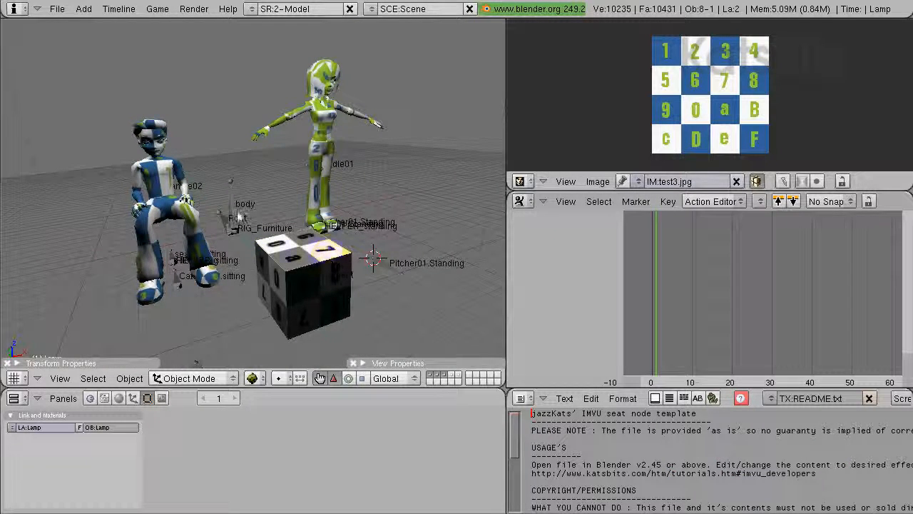
middle_drag(201, 227, 268, 246)
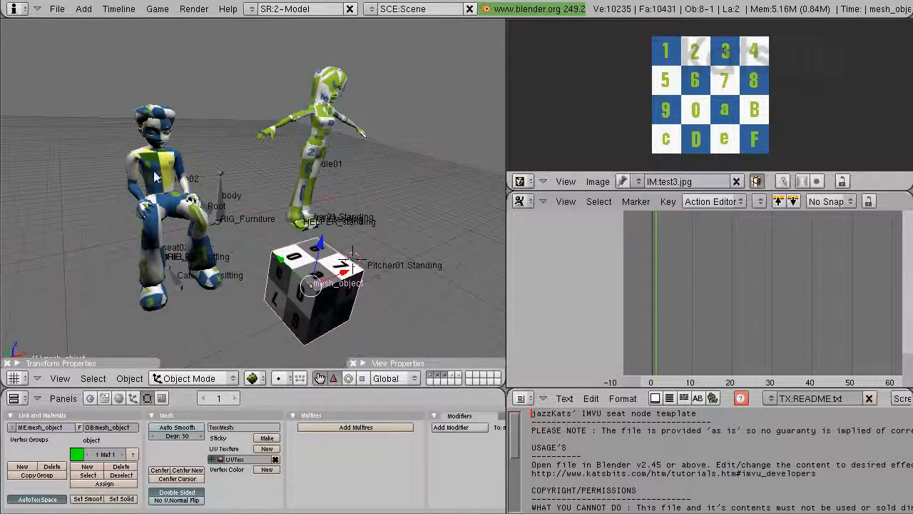
Step: Move the cube mesh_object along the Y axis in orthographic side view until it lines up beneath the seated figure's hips
middle_drag(227, 302, 177, 218)
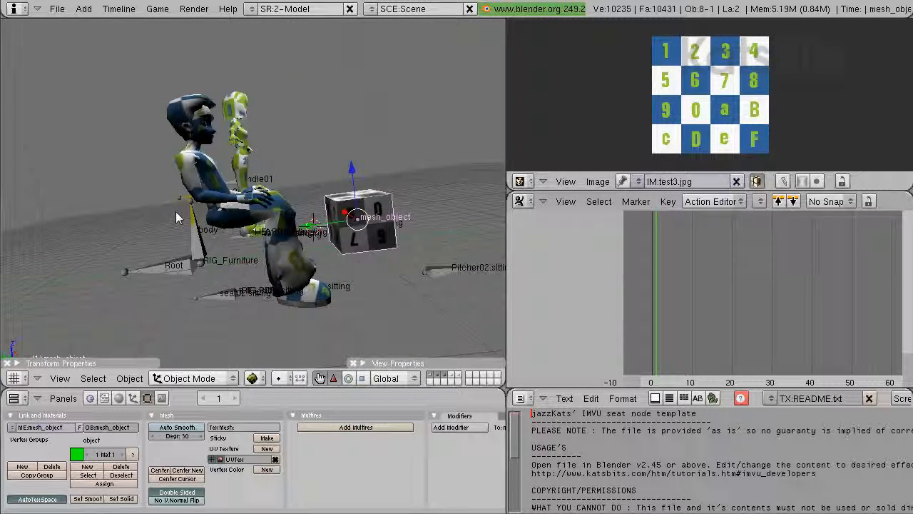
key(KP_5)
key(KP_3)
scroll(178, 218, up, 3)
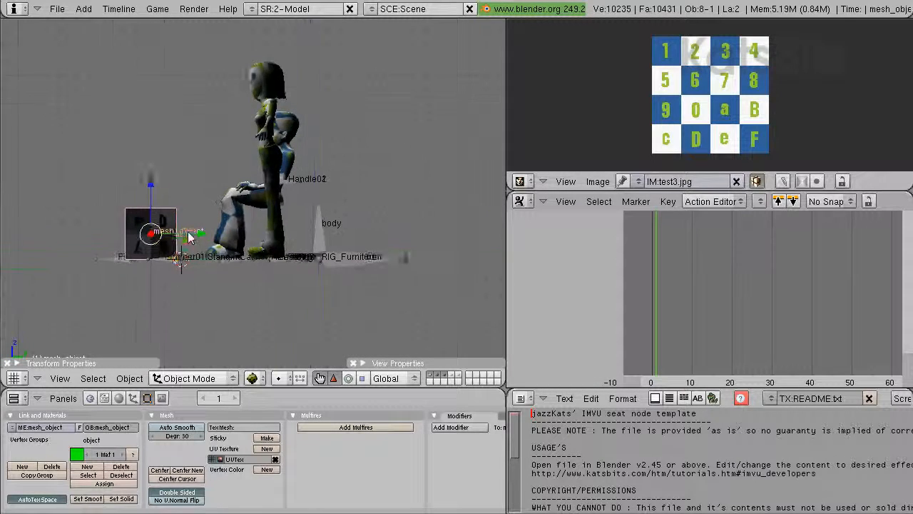
key(g)
key(y)
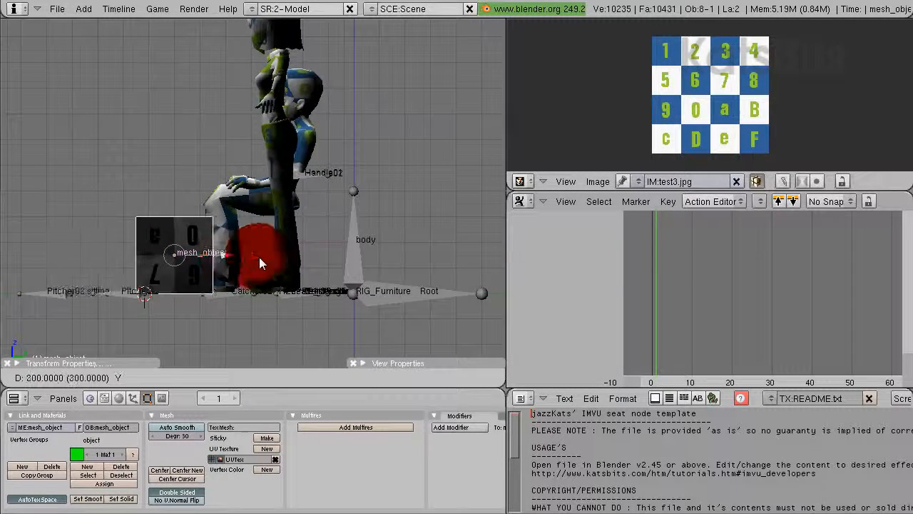
right_click(328, 259)
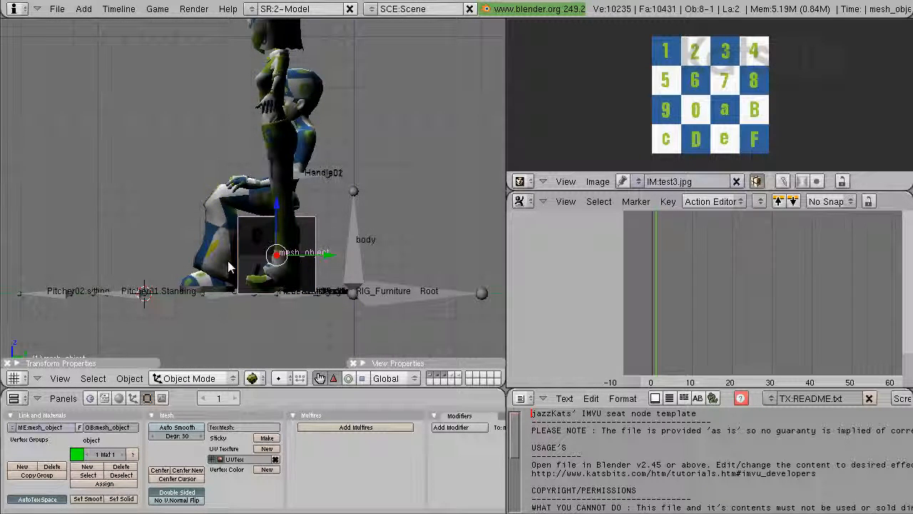
Step: Move the cube along the X axis to centre it under the seated figure, and check its placement in perspective
key(KP_1)
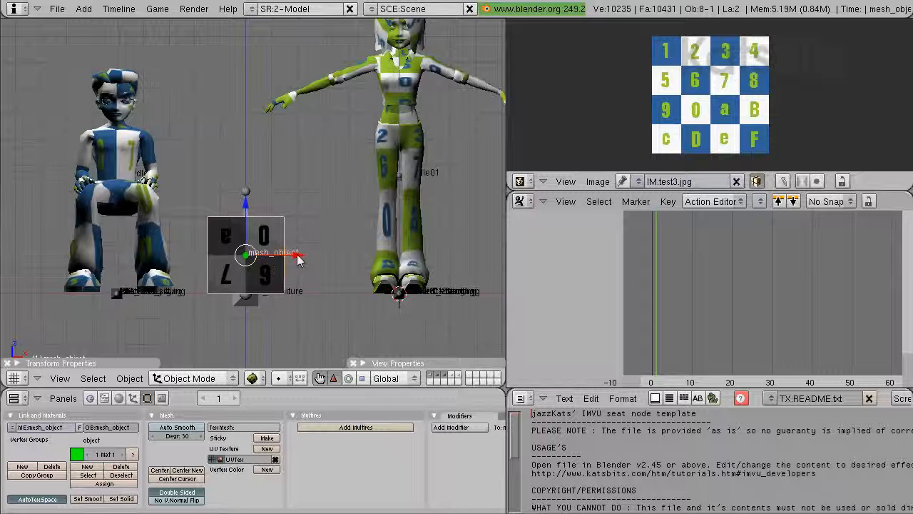
drag(299, 260, 164, 261)
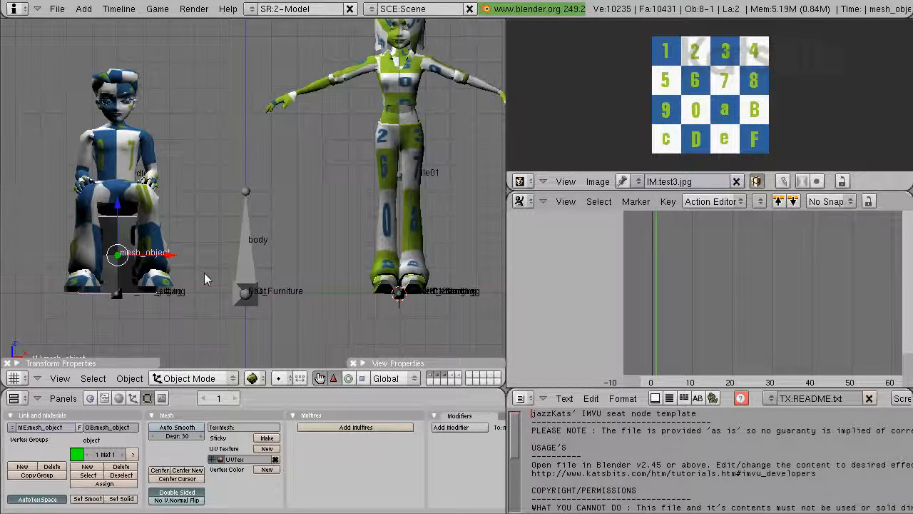
key(KP_3)
key(KP_1)
key(KP_5)
mouse_move(203, 280)
middle_down()
mouse_move(213, 295)
mouse_move(198, 293)
middle_up()
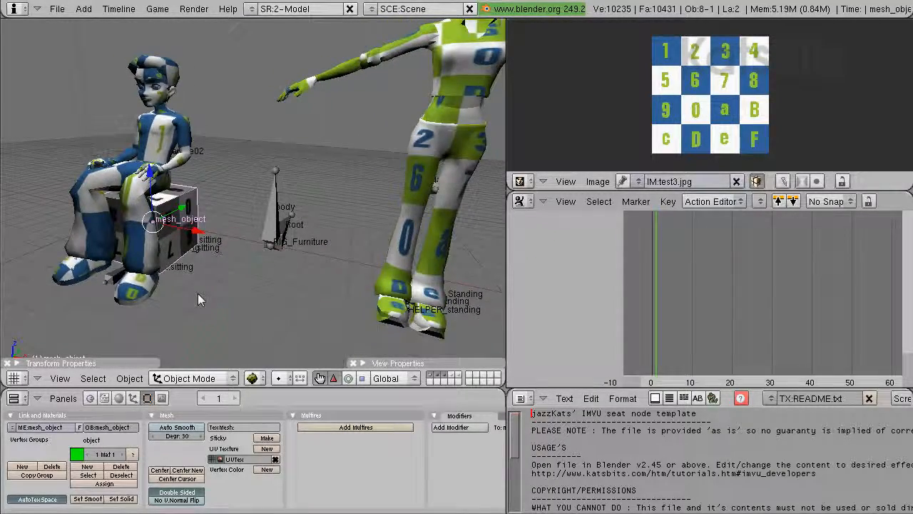
scroll(197, 293, down, 2)
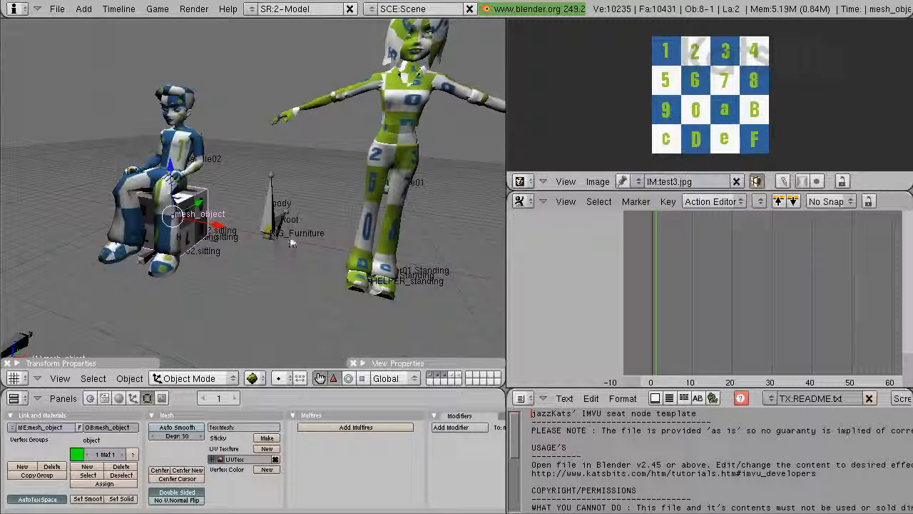
middle_drag(290, 241, 259, 222)
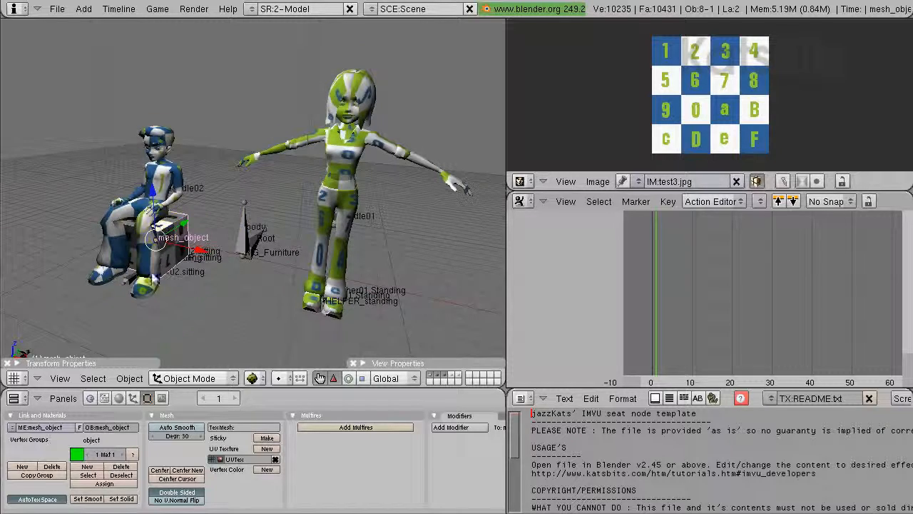
Step: Select the standing figure, the seated figure and the cube beneath it one after another
right_click(357, 84)
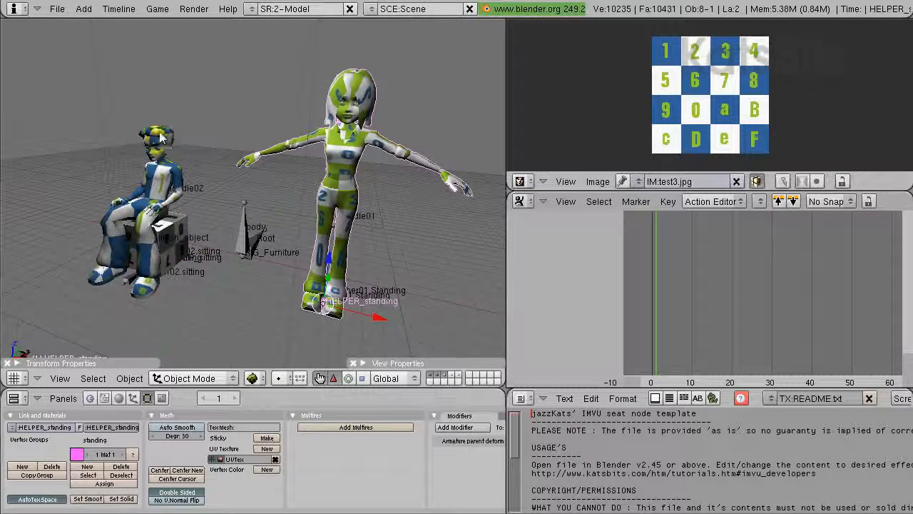
right_click(159, 133)
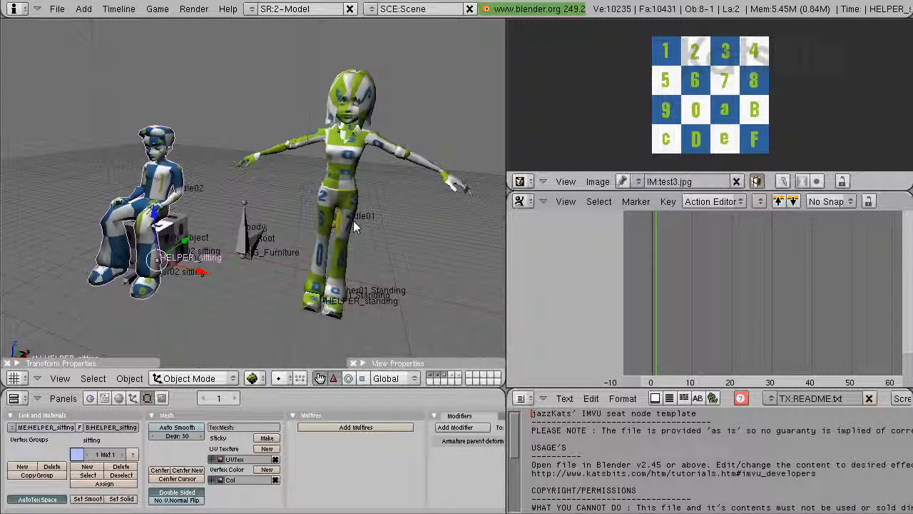
right_click(177, 223)
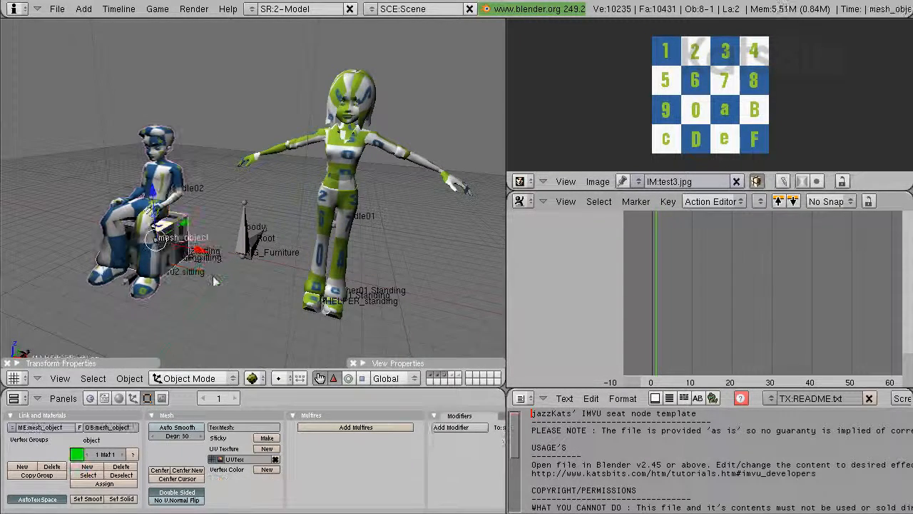
Step: Move the cube along the X axis out from under the seated figure, into the space between the two figures
drag(201, 251, 247, 257)
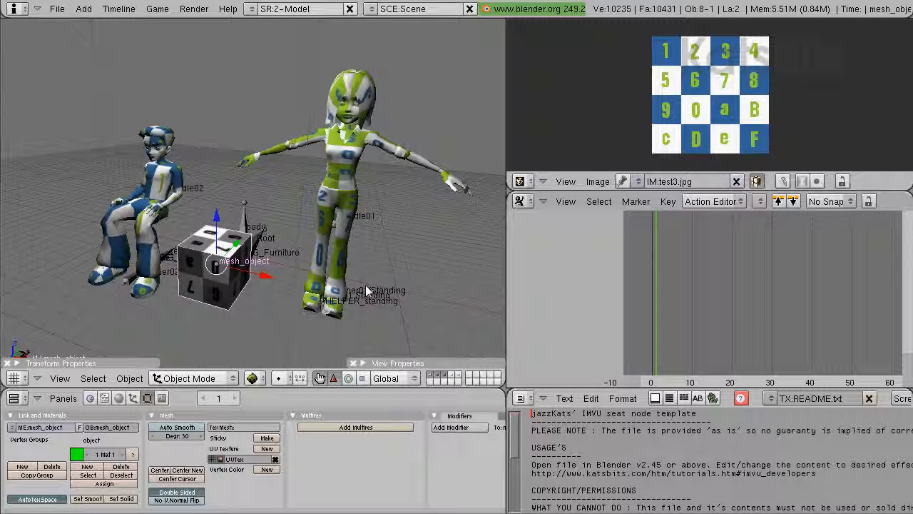
Step: Move the standing figure, HELPER_standing, to layer 15 so it leaves the visible layers
right_click(354, 141)
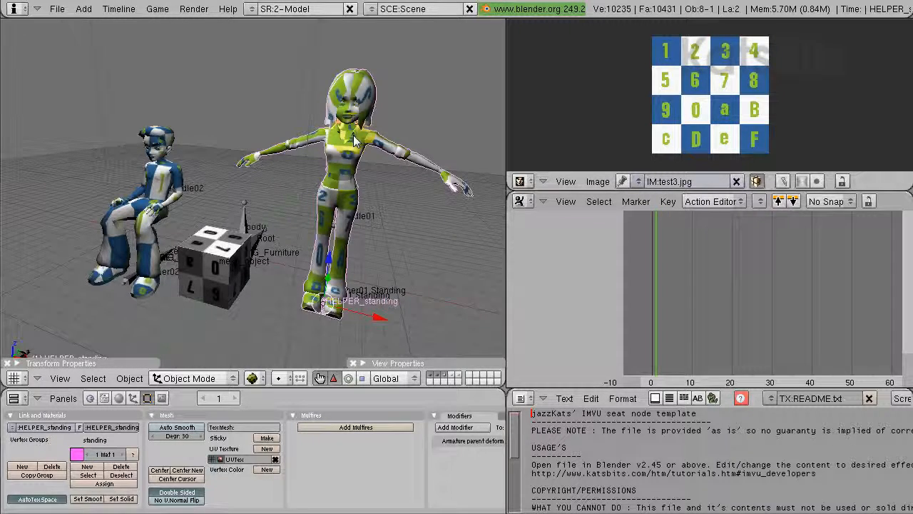
right_click(349, 141)
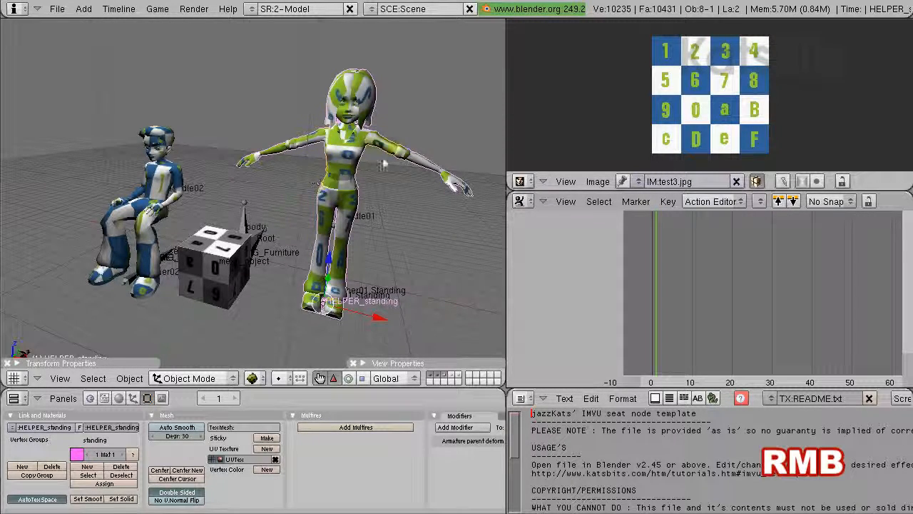
right_click(341, 160)
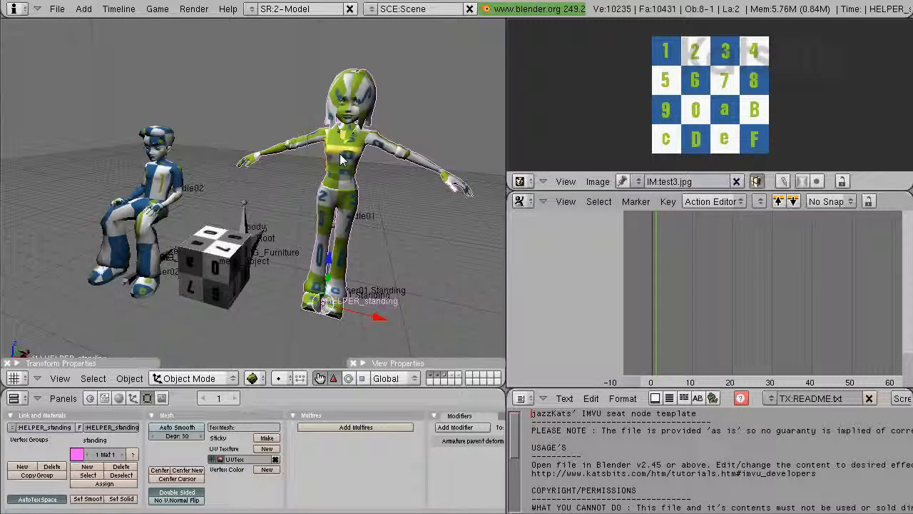
key(m)
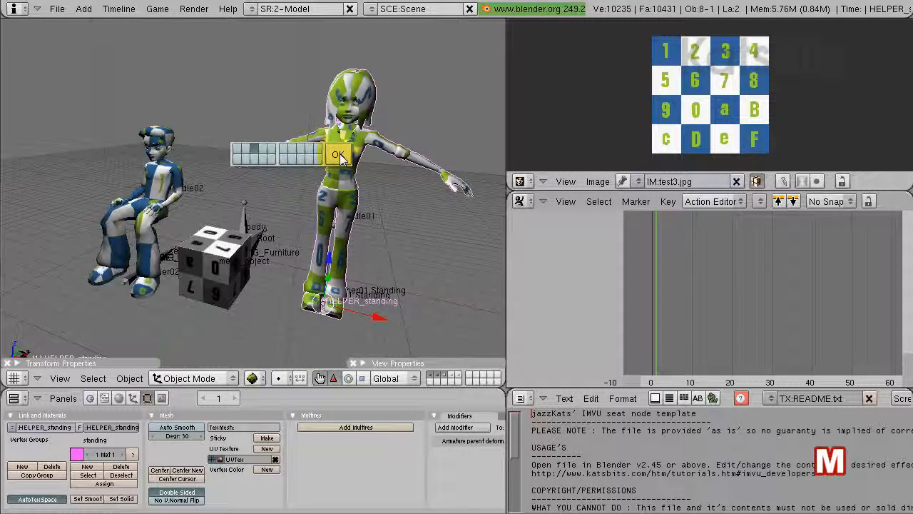
click(271, 160)
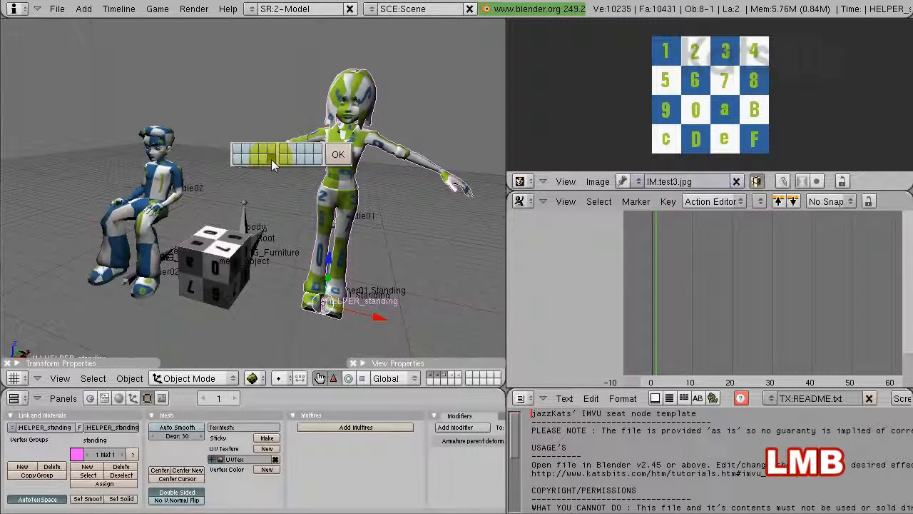
click(338, 157)
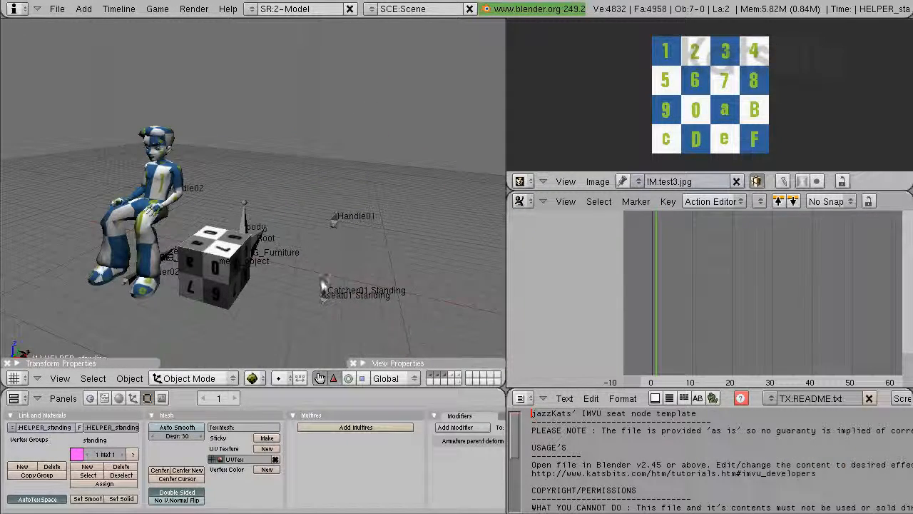
Step: Move the RIG_standing armature to layer 15 as well
right_click(326, 299)
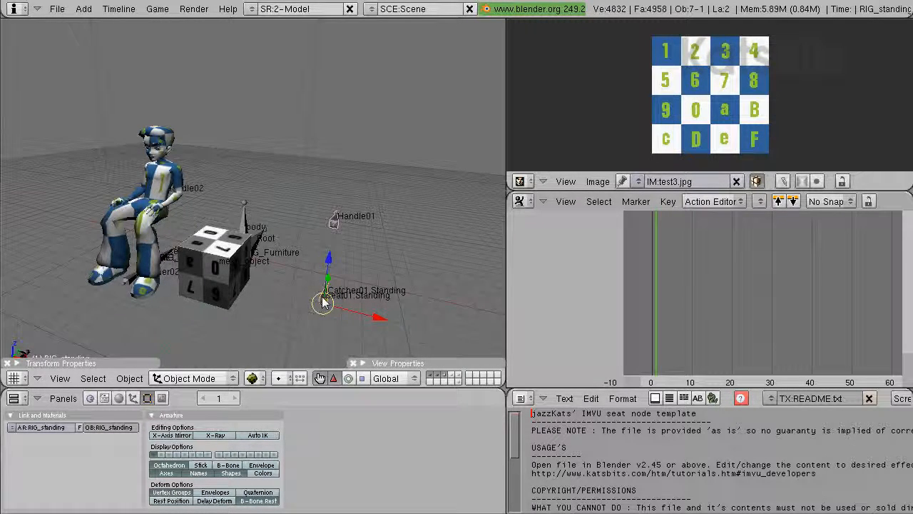
right_click(322, 302)
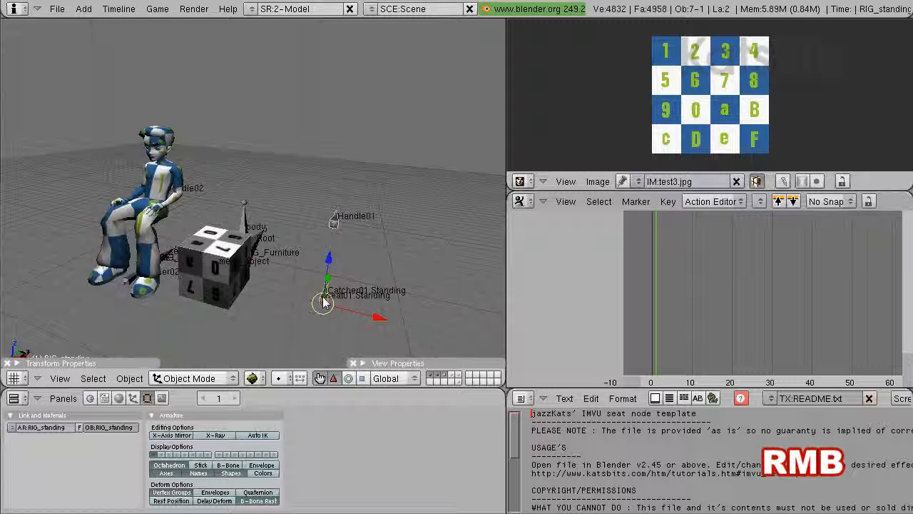
key(m)
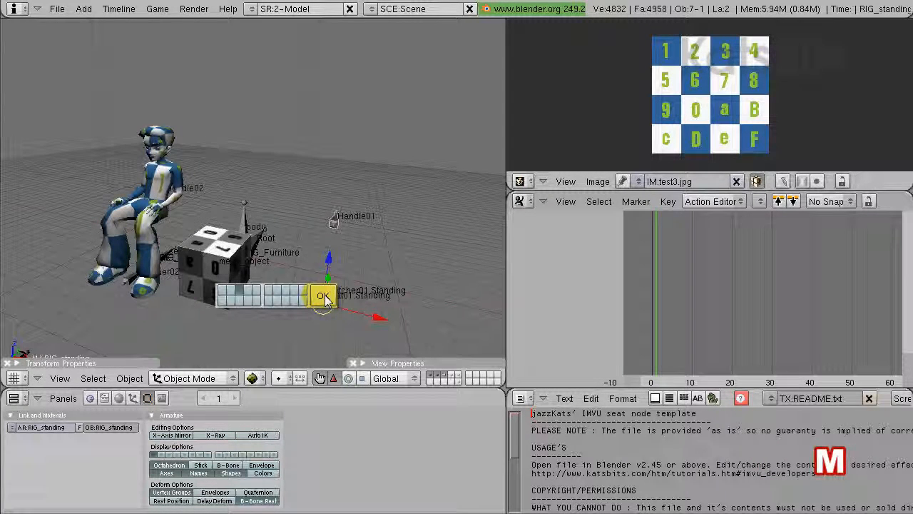
click(256, 301)
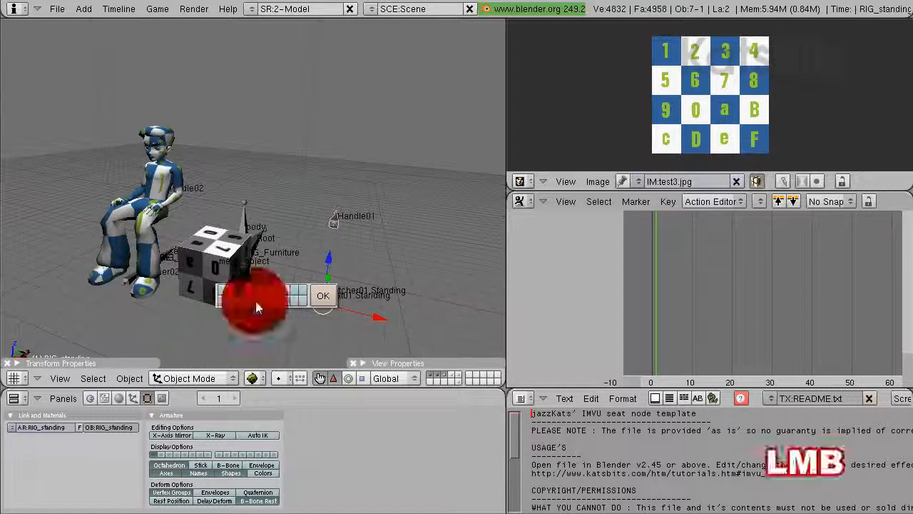
click(321, 301)
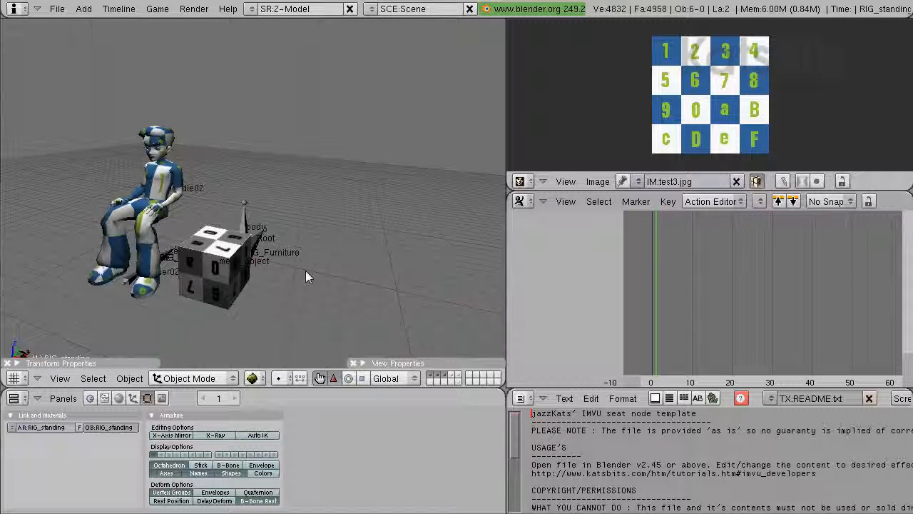
Step: Select both lamps above the scene together and move them to layer 15
scroll(306, 272, down, 2)
scroll(306, 271, down, 3)
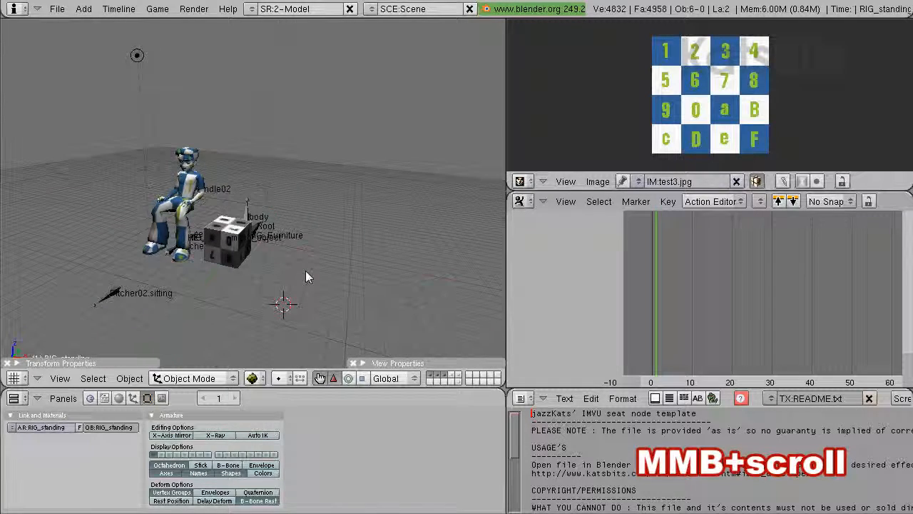
right_click(269, 69)
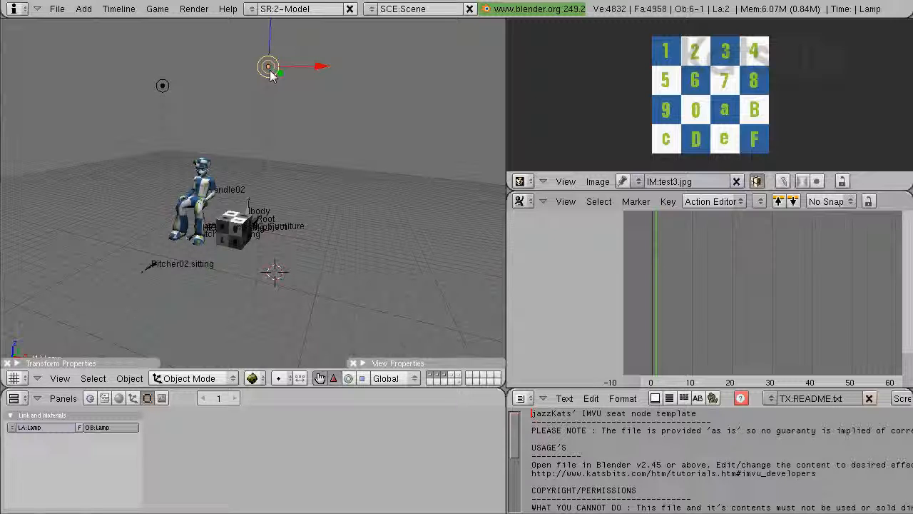
right_click(269, 66)
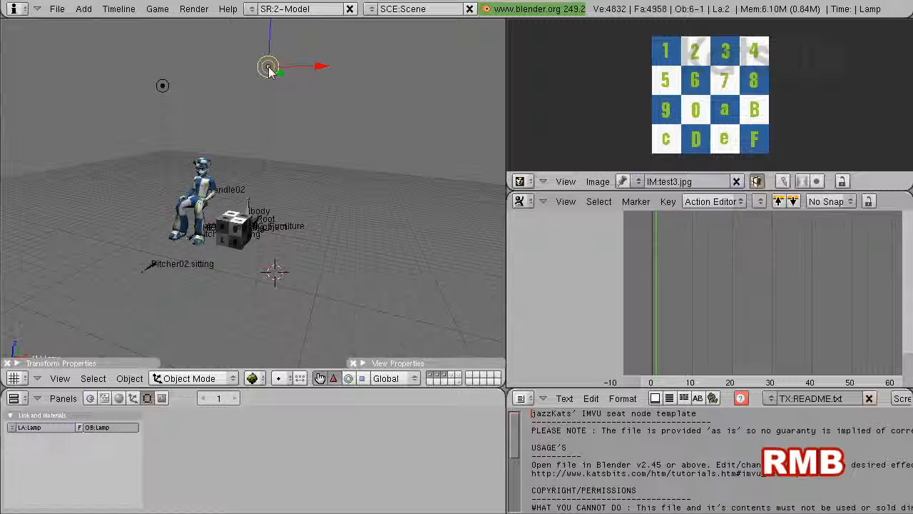
shift+right_click(162, 87)
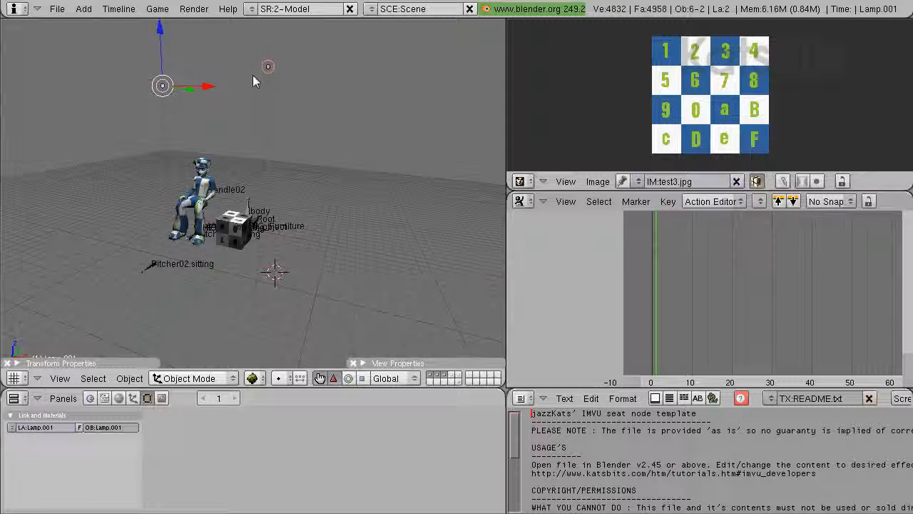
key(m)
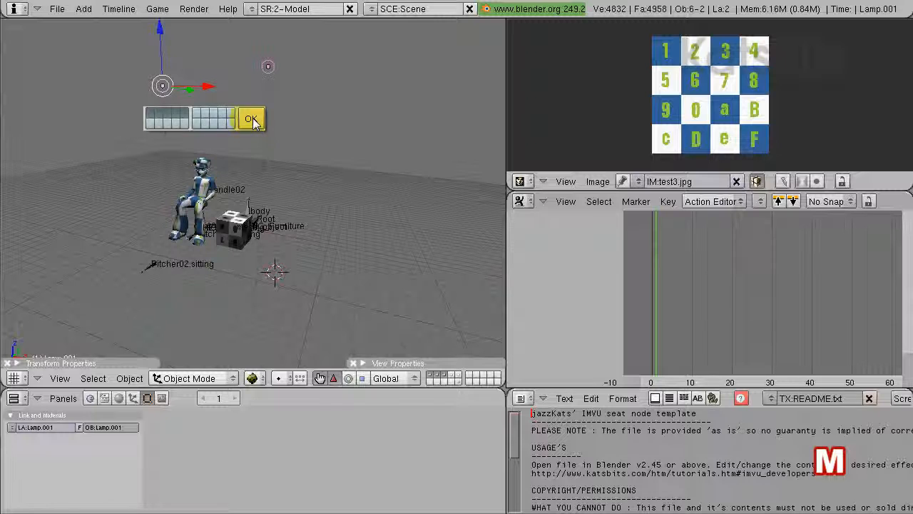
click(183, 125)
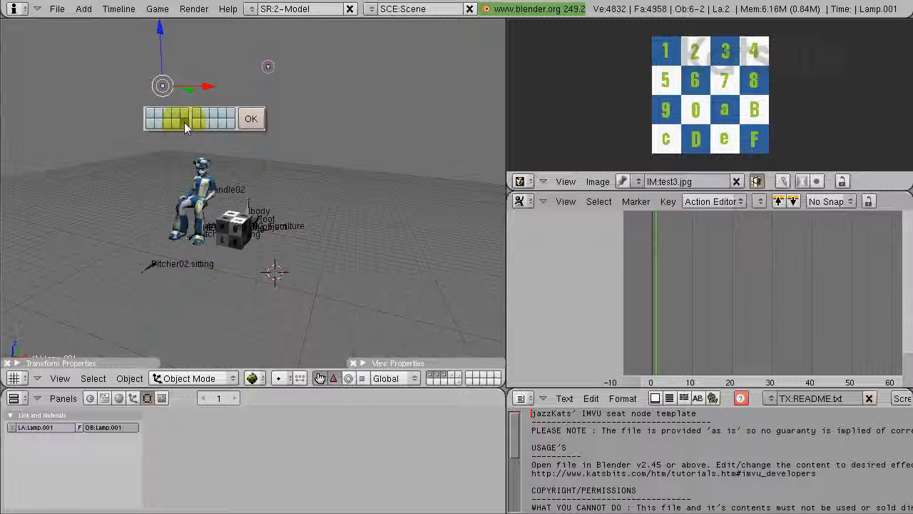
click(252, 119)
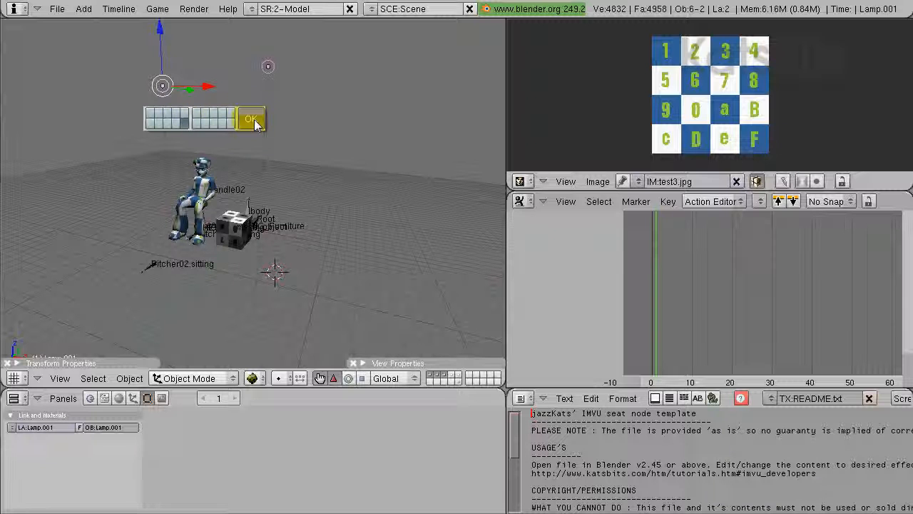
Step: Select the seated figure together with RIG_sitting and move both along the X axis in grid increments until they line up with the cube
scroll(149, 242, up, 4)
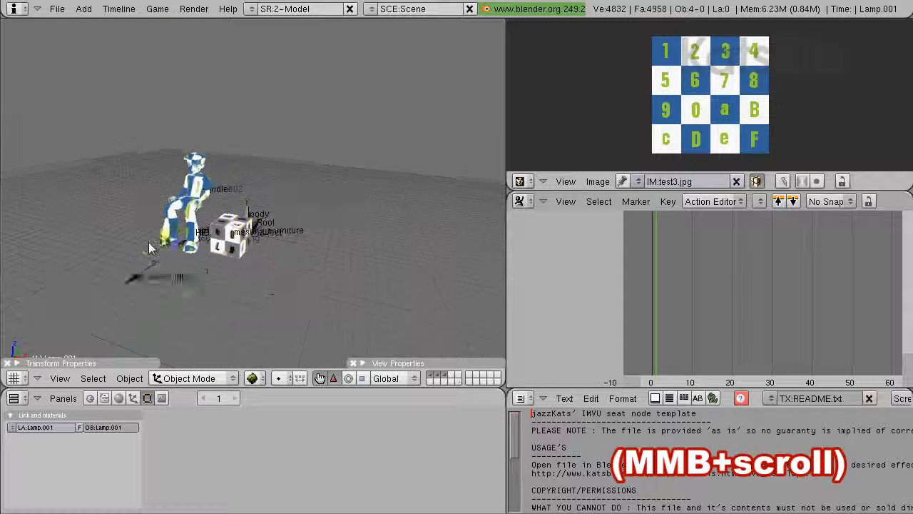
shift+middle_drag(204, 270, 262, 263)
scroll(262, 263, up, 2)
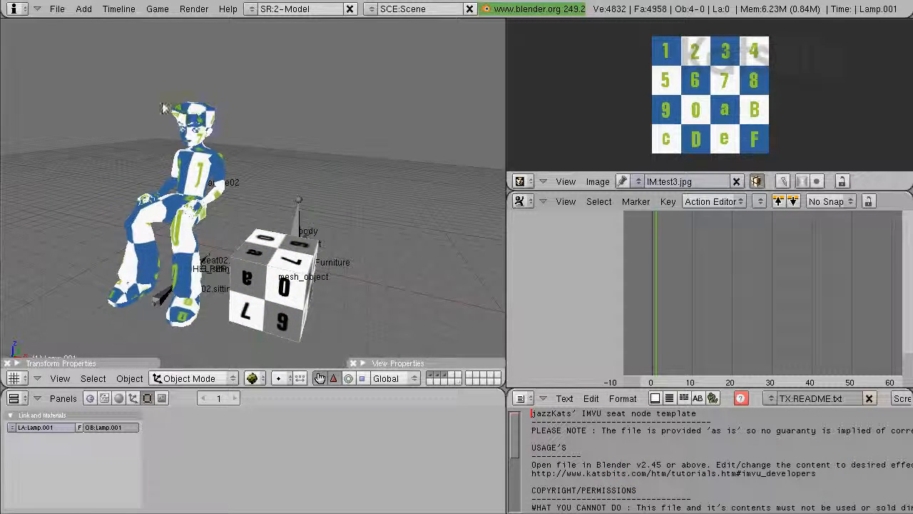
middle_drag(146, 242, 203, 223)
right_click(204, 223)
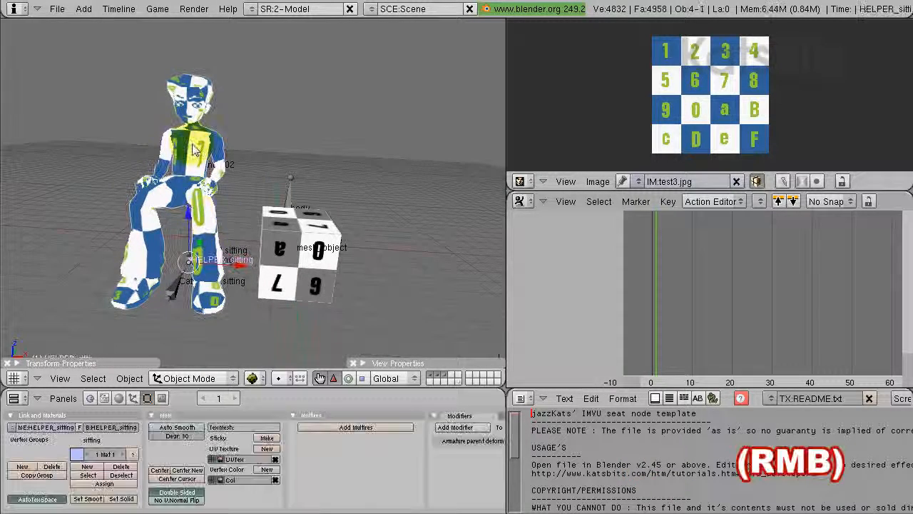
shift+right_click(171, 296)
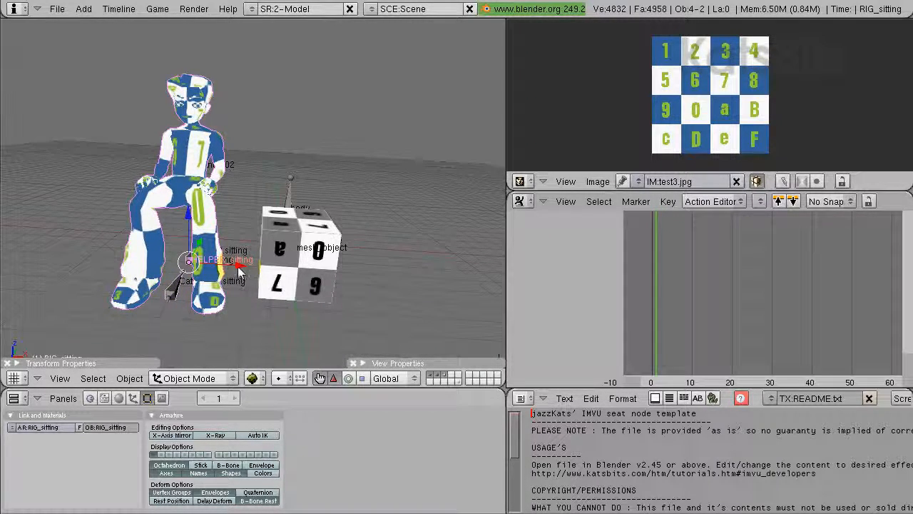
drag(237, 266, 238, 266)
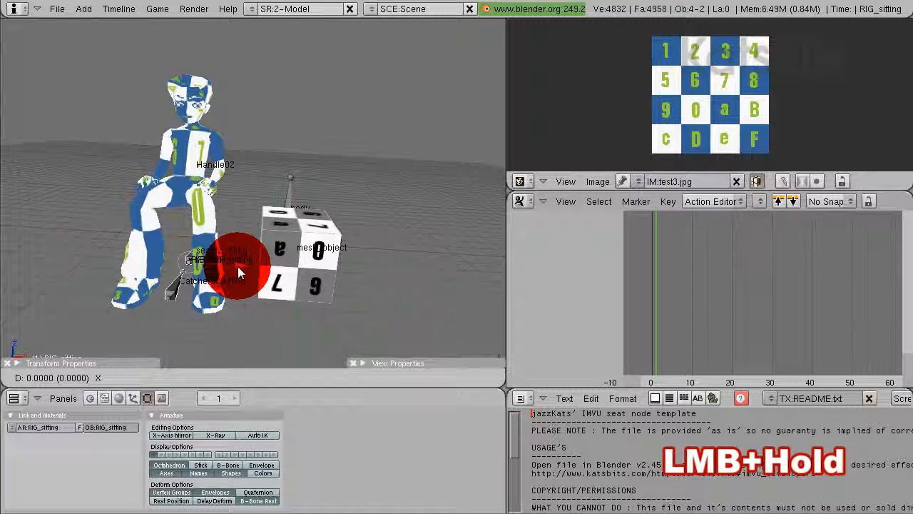
key(ctrl)
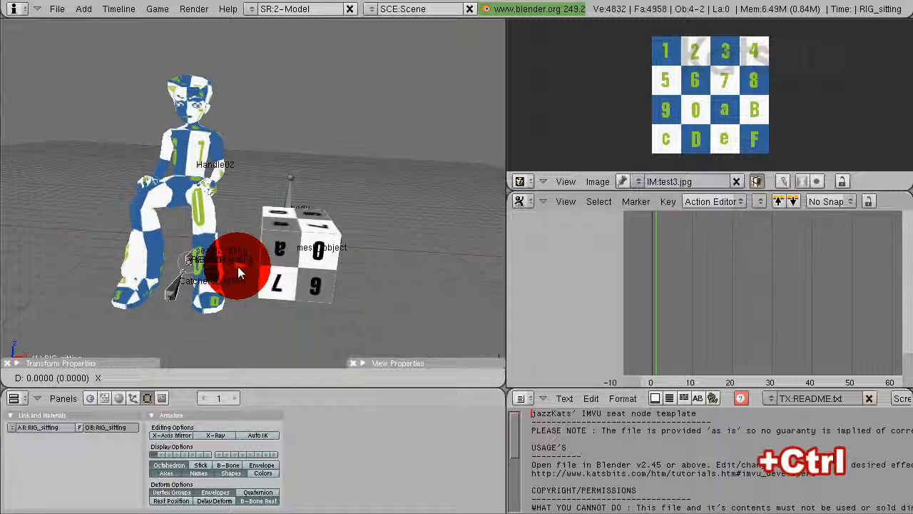
ctrl+drag(237, 266, 336, 268)
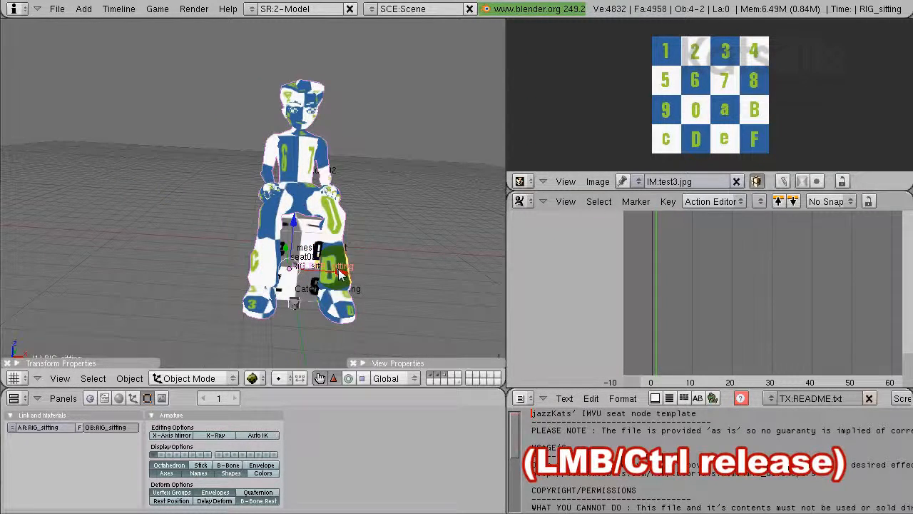
Step: Move the seated figure and RIG_sitting back along the Y axis in grid increments, off the cube to the furniture rig
middle_drag(392, 246, 175, 236)
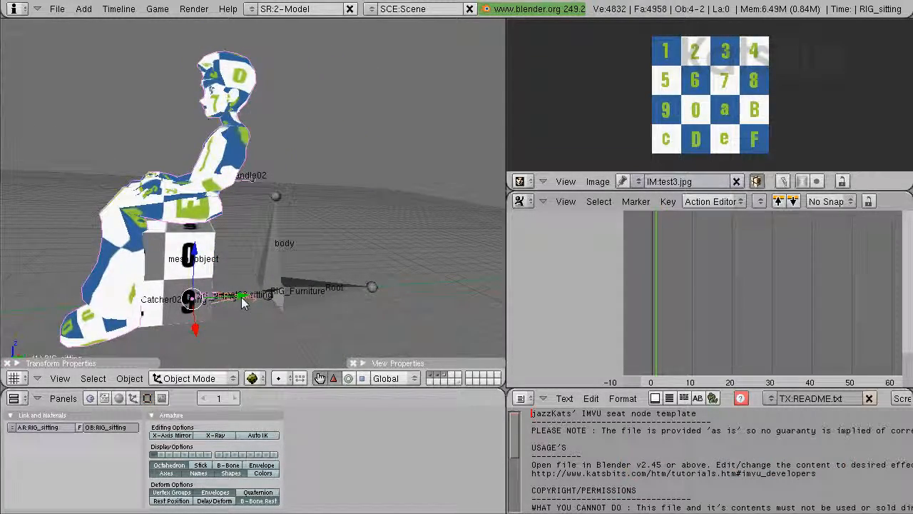
ctrl+drag(241, 297, 325, 293)
middle_drag(234, 262, 187, 264)
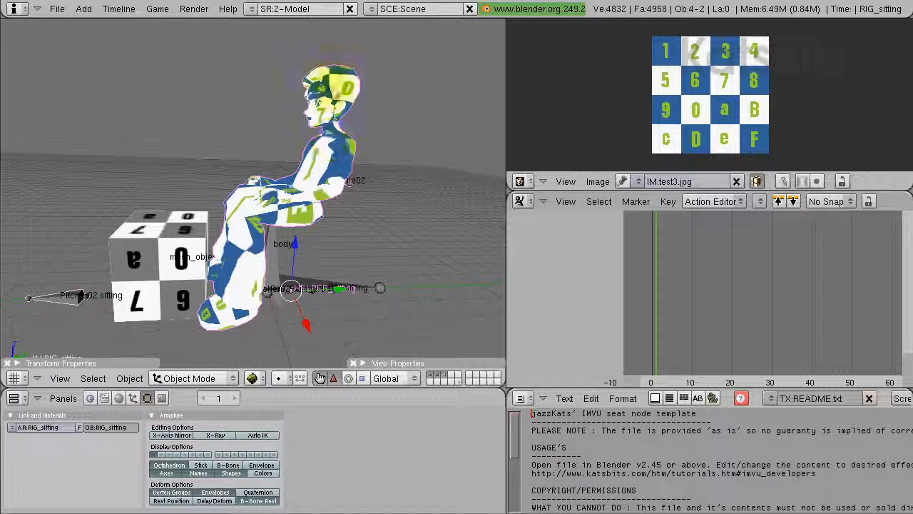
Step: Move the cube along the Y axis in grid increments until it sits beneath the seated figure, and check its placement from behind
right_click(145, 240)
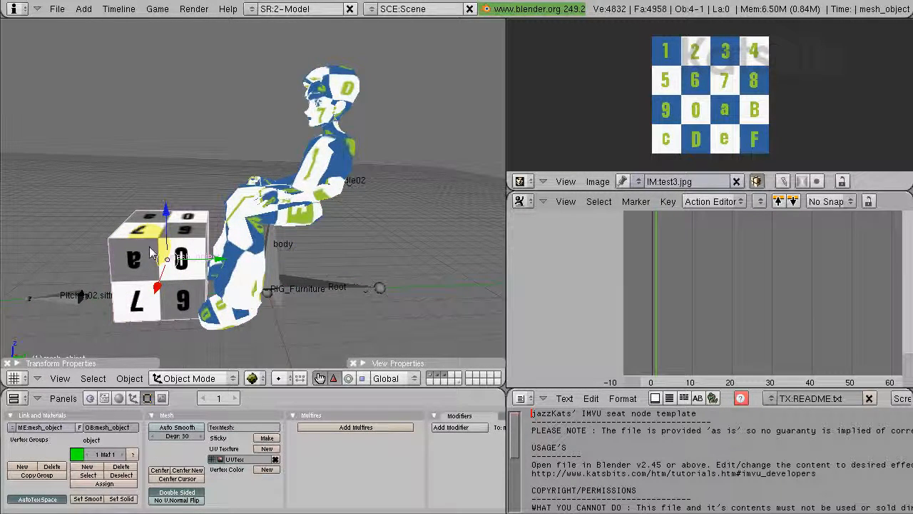
right_click(151, 246)
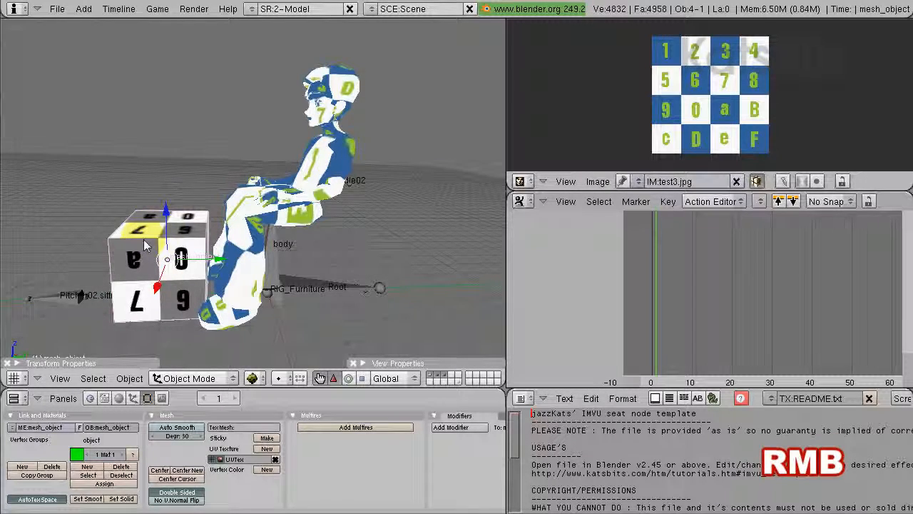
drag(219, 258, 219, 257)
ctrl+drag(219, 262, 351, 265)
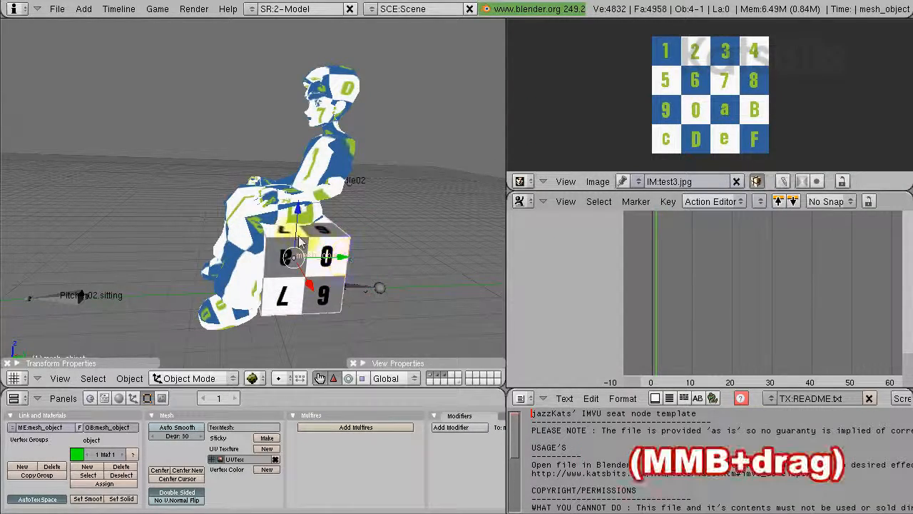
middle_drag(351, 265, 199, 241)
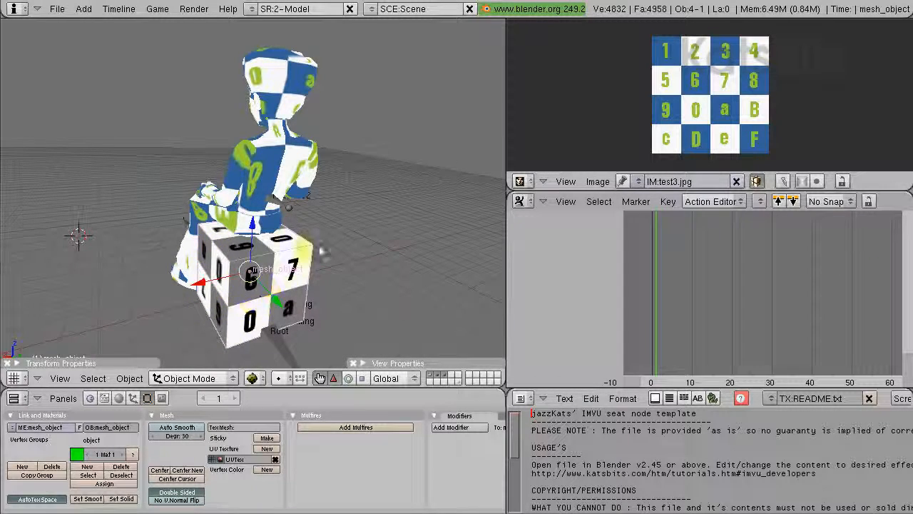
Step: Enter Edit Mode on the cube and select the four corner vertices of its side face on the positive X side
right_click(238, 339)
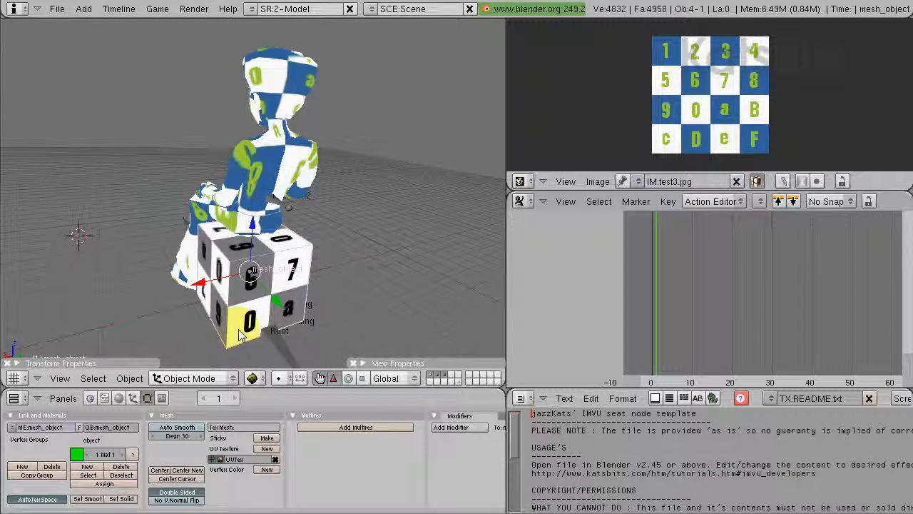
key(Tab)
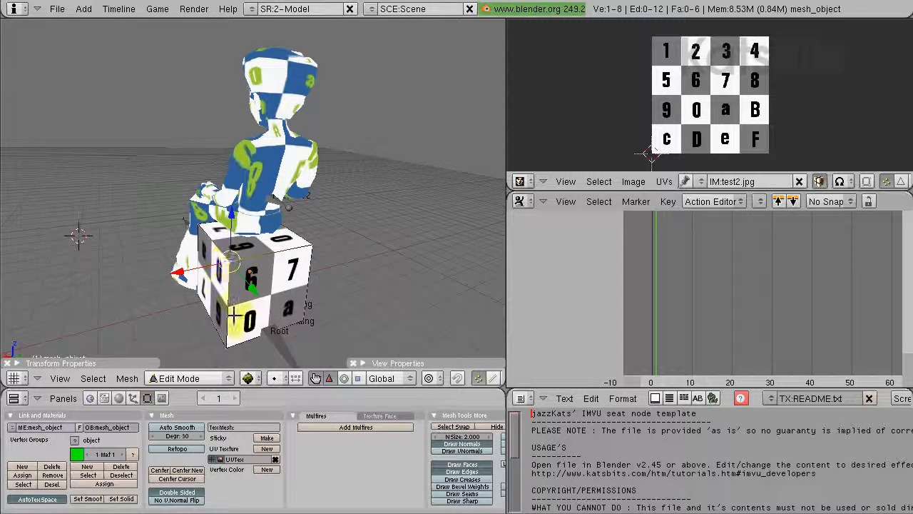
right_click(219, 278)
shift+right_click(219, 275)
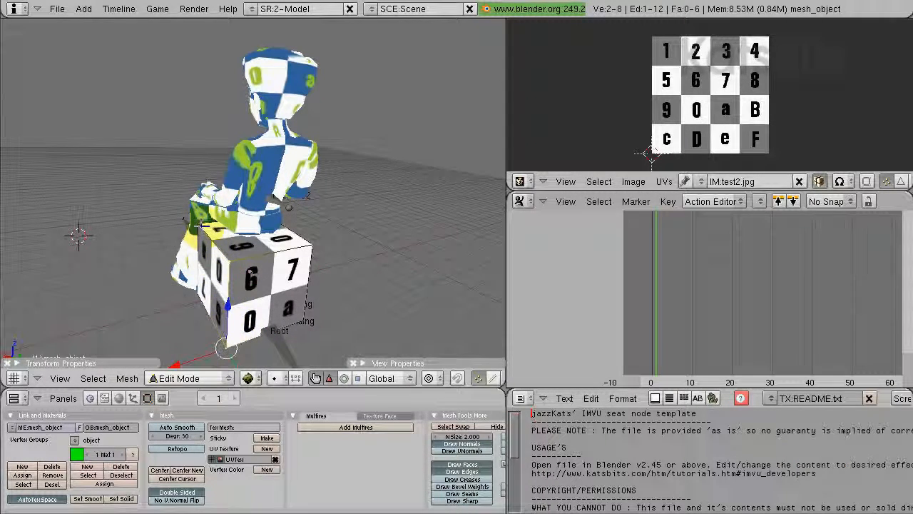
shift+right_click(202, 231)
shift+right_click(195, 296)
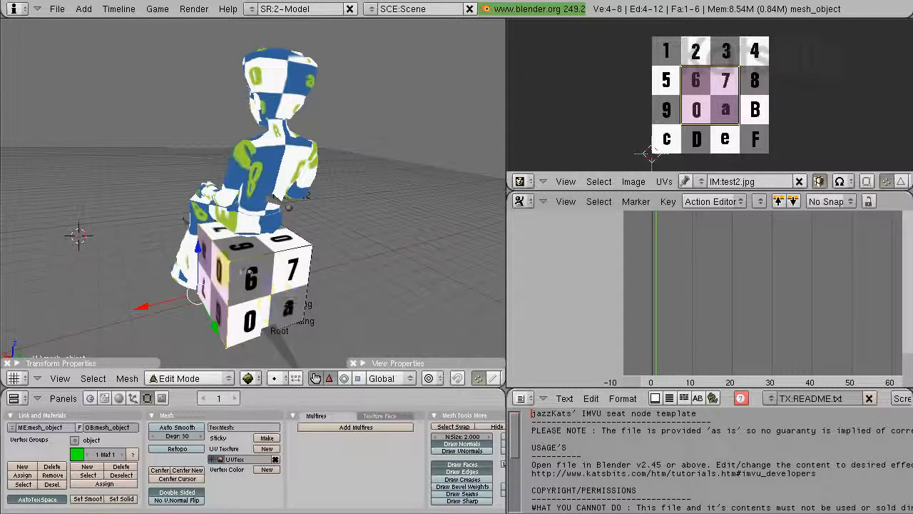
Step: Reselect the four vertices of the cube's positive X side face and extrude them as a region 100 units outward, snapping to grid increments
right_click(223, 267)
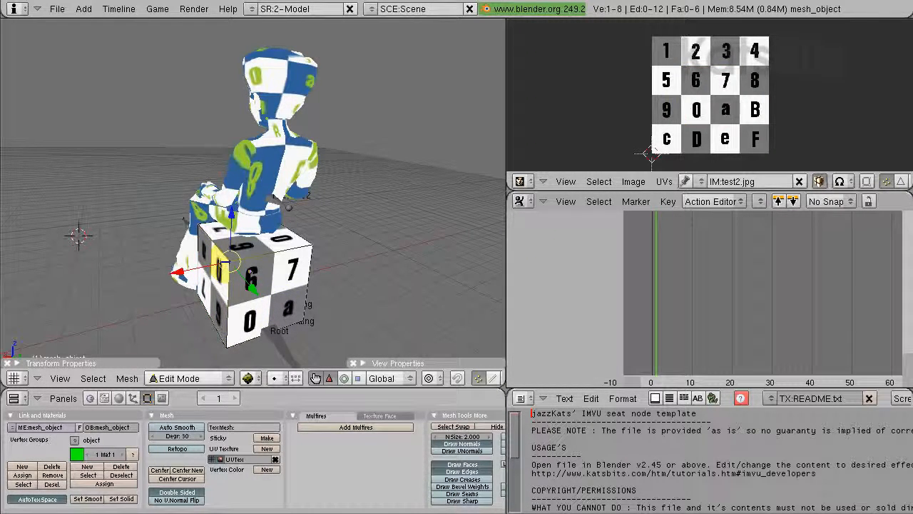
right_click(223, 266)
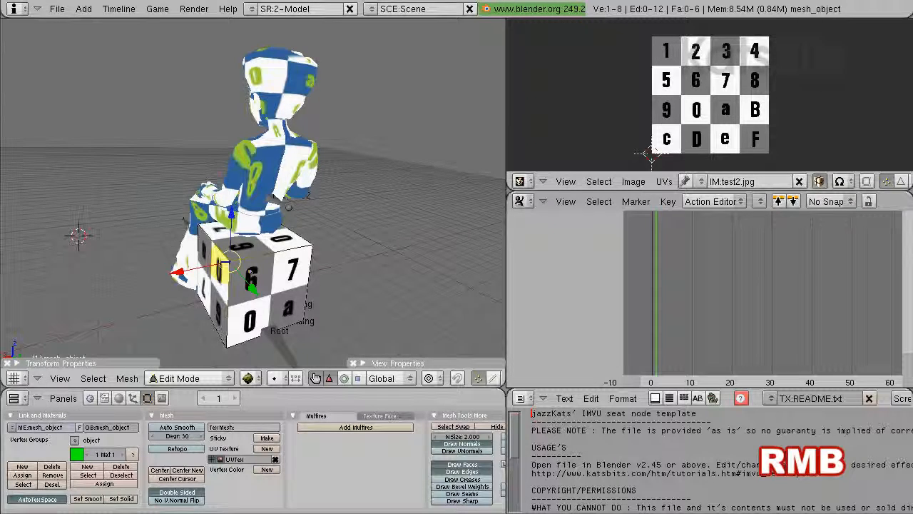
shift+right_click(223, 266)
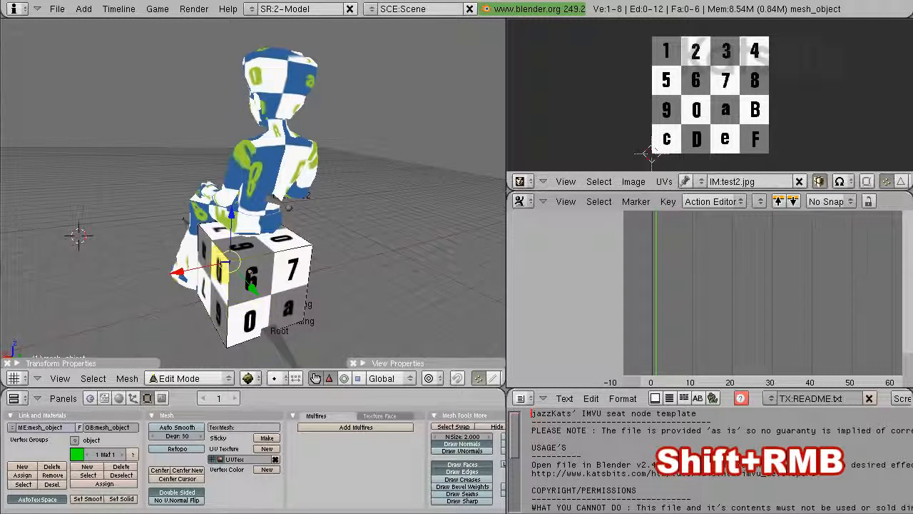
shift+right_click(199, 224)
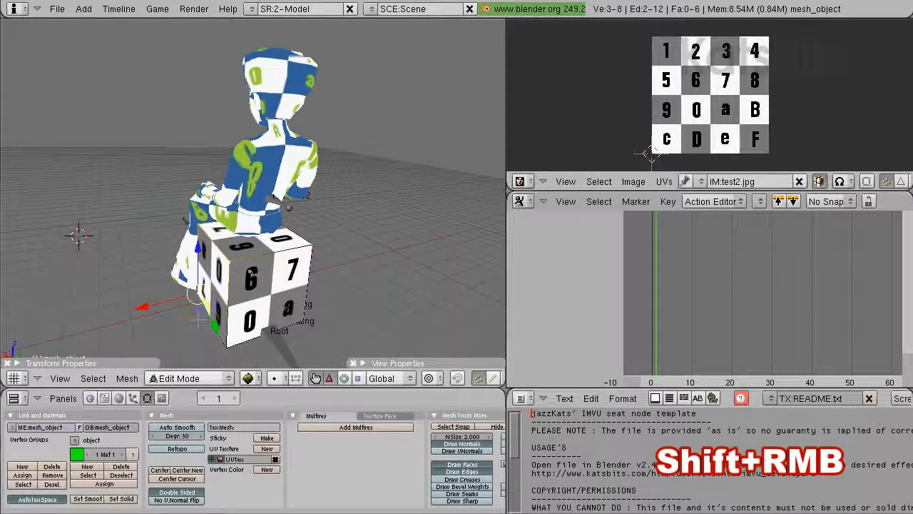
shift+right_click(226, 348)
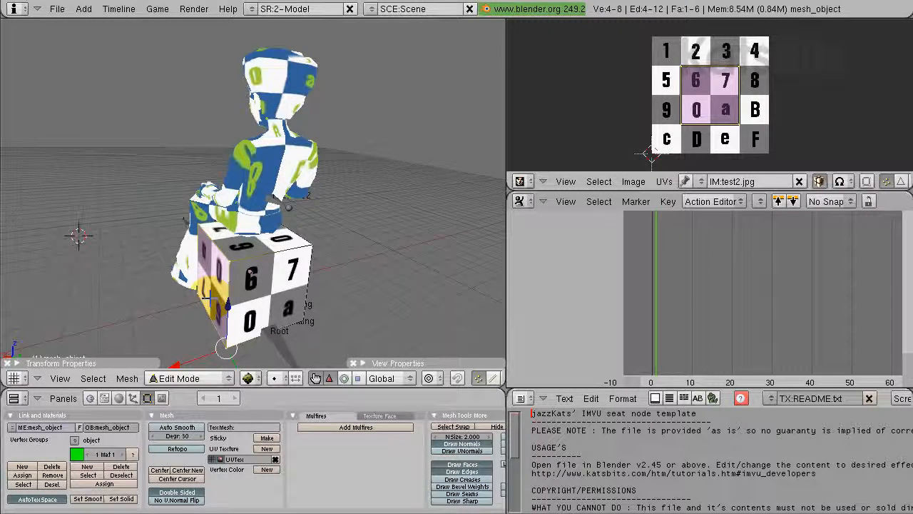
key(e)
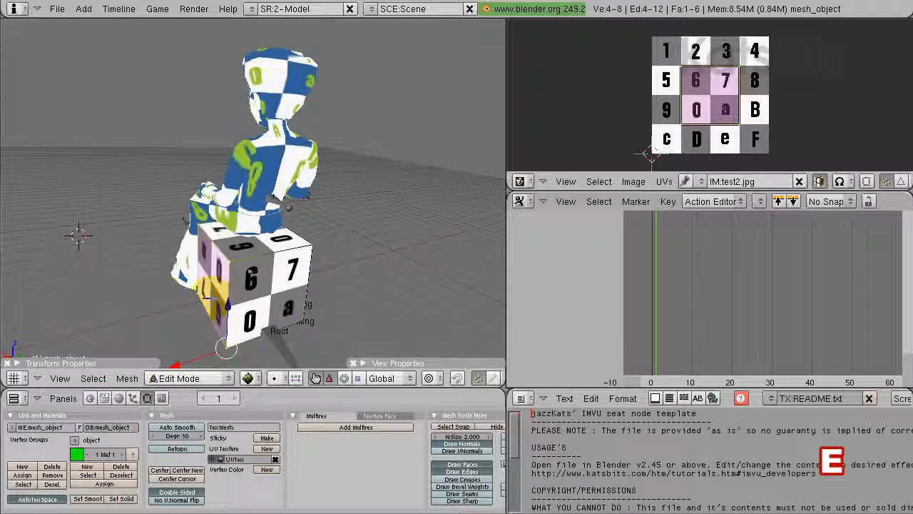
key(e)
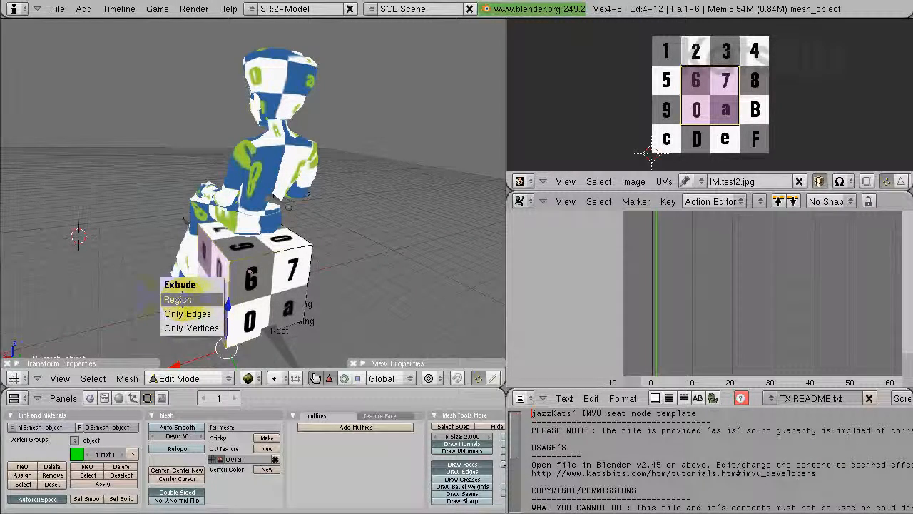
click(178, 299)
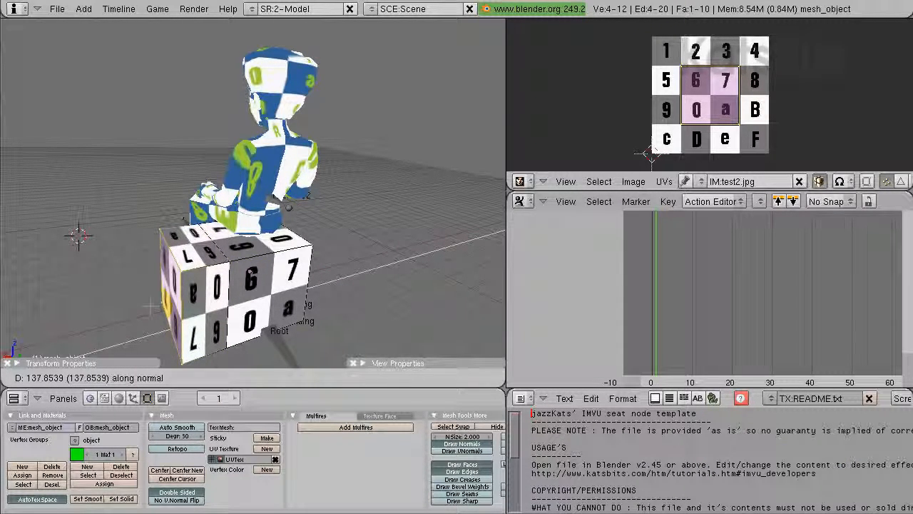
key(ctrl)
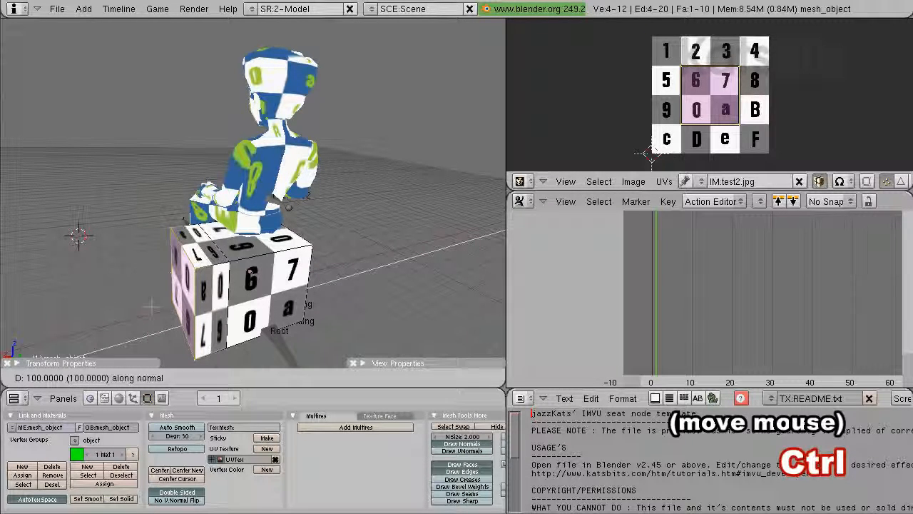
click(152, 307)
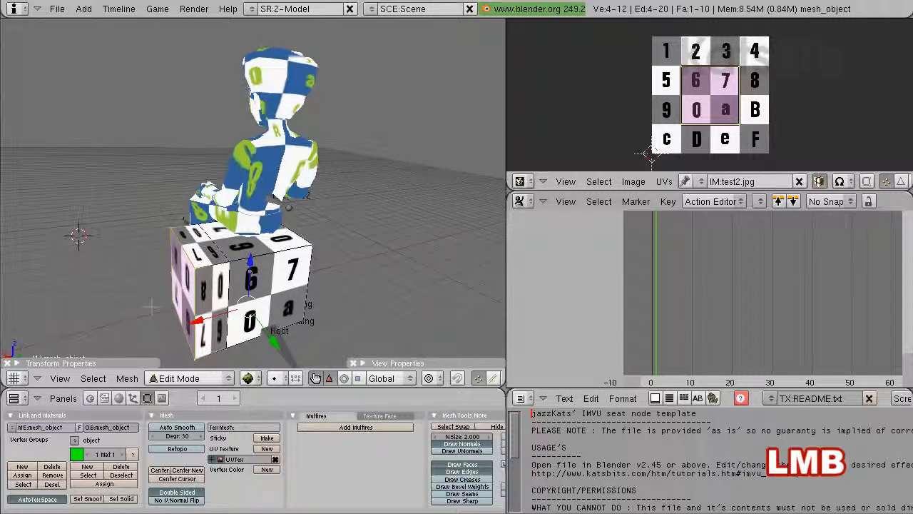
Step: Select the four corner vertices of the cube's opposite side face and extrude them as a region 100 units outward with grid snapping
middle_drag(303, 268, 251, 203)
scroll(251, 203, up, 3)
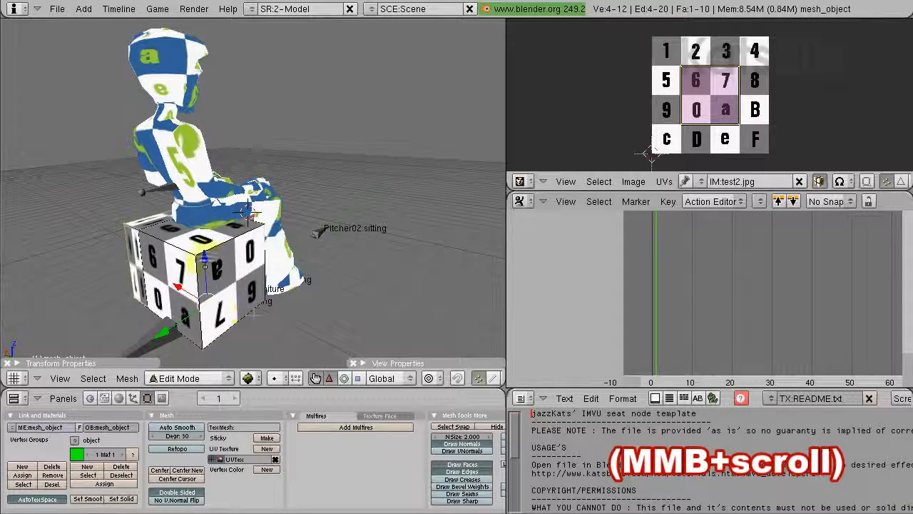
right_click(254, 232)
shift+right_click(266, 221)
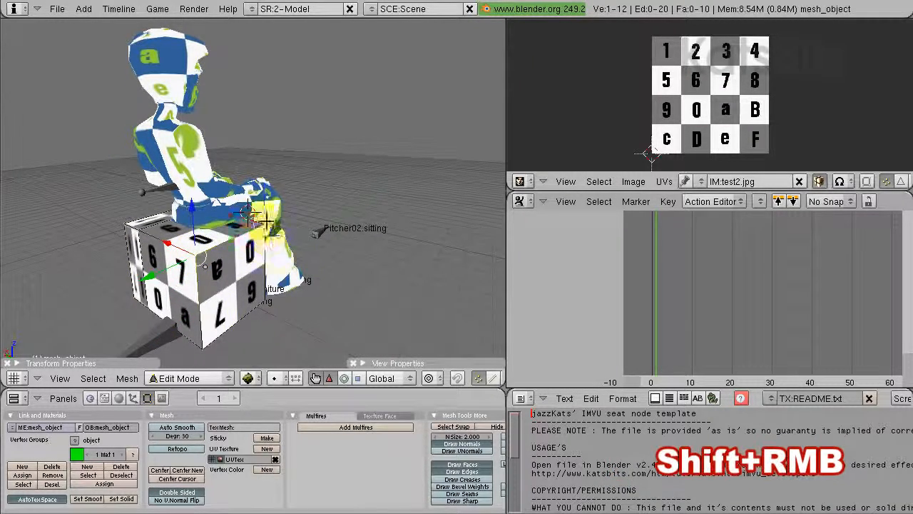
shift+right_click(269, 299)
shift+right_click(202, 349)
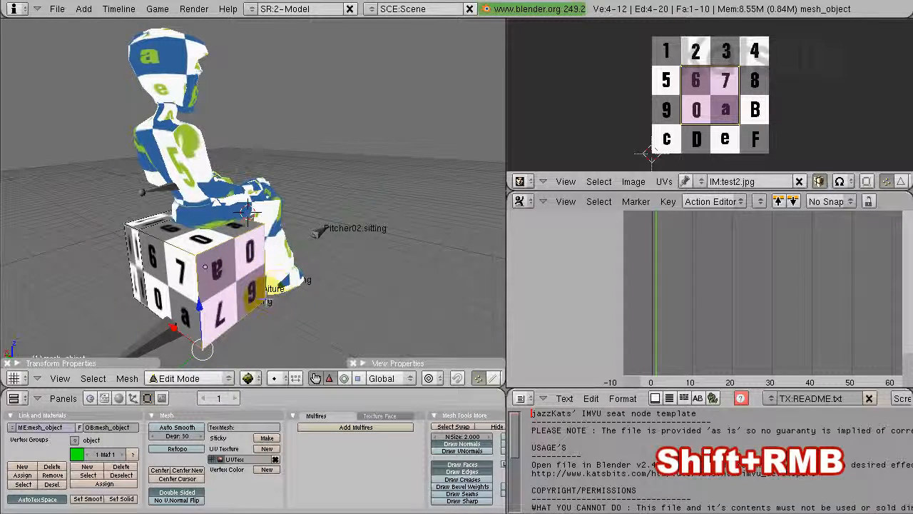
key(e)
click(264, 300)
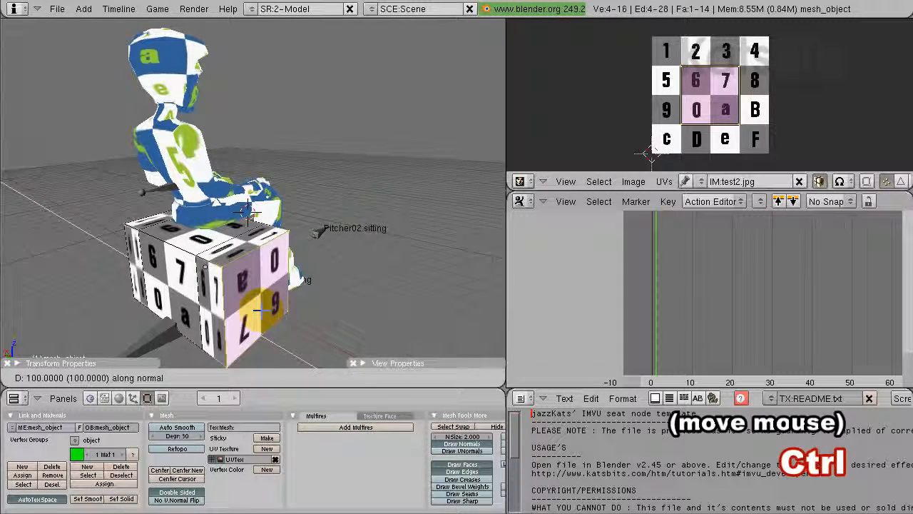
click(263, 308)
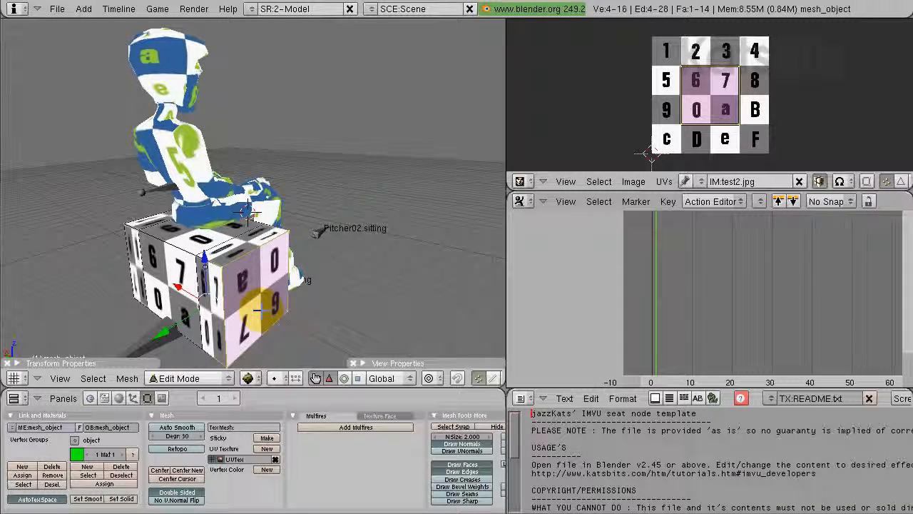
Step: Select all eight vertices across the widened block's back, behind the seated figure, and extrude them as a region 100 units outward with grid snapping
middle_drag(307, 304, 232, 324)
shift+middle_drag(178, 332, 304, 230)
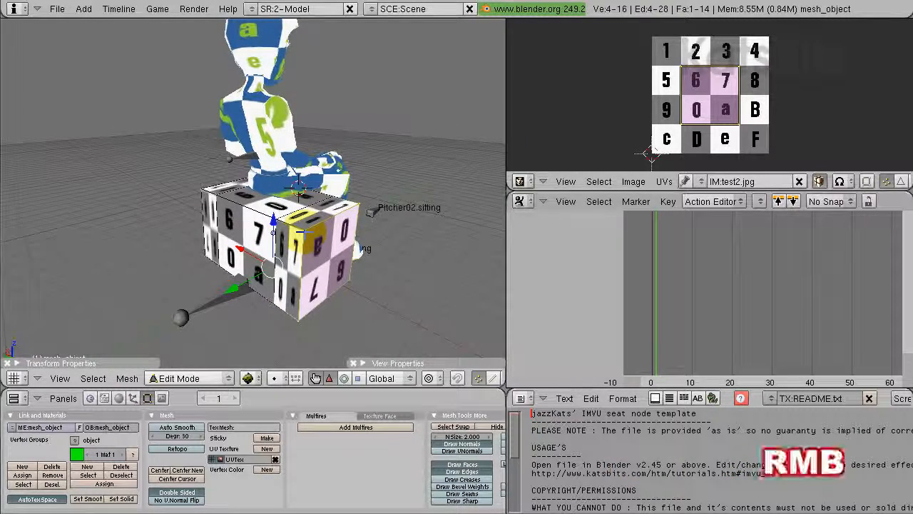
right_click(302, 231)
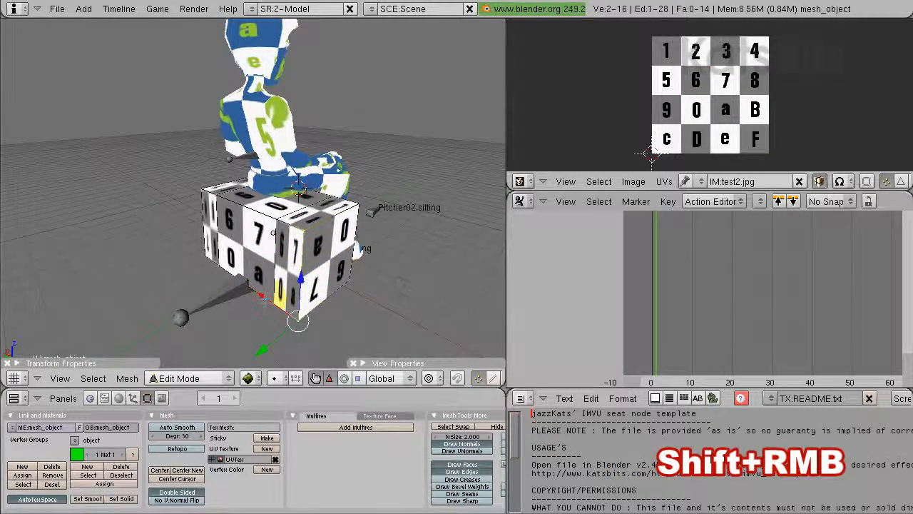
shift+right_click(276, 220)
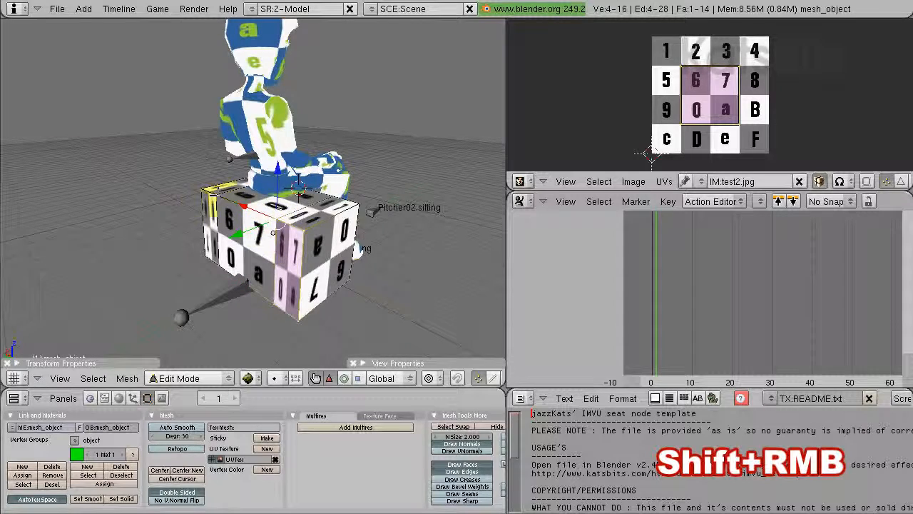
shift+right_click(201, 251)
shift+right_click(204, 255)
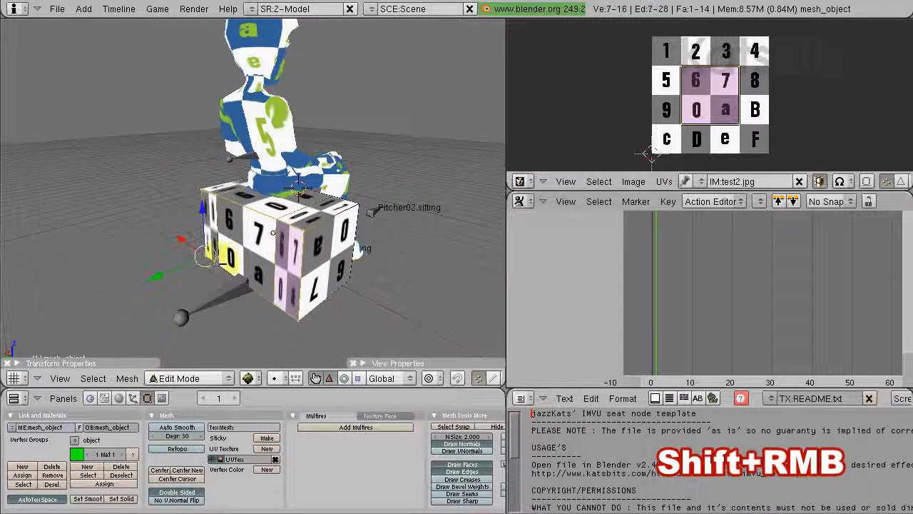
shift+right_click(218, 264)
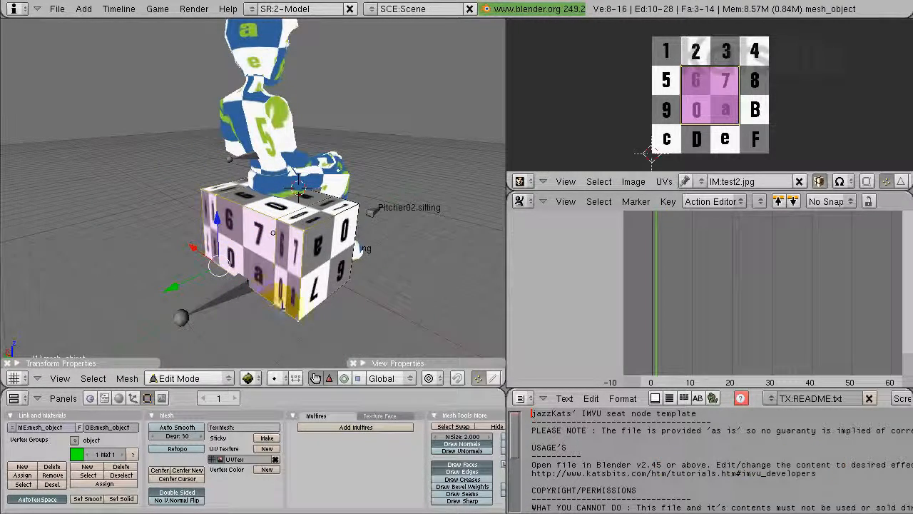
middle_drag(283, 274, 255, 282)
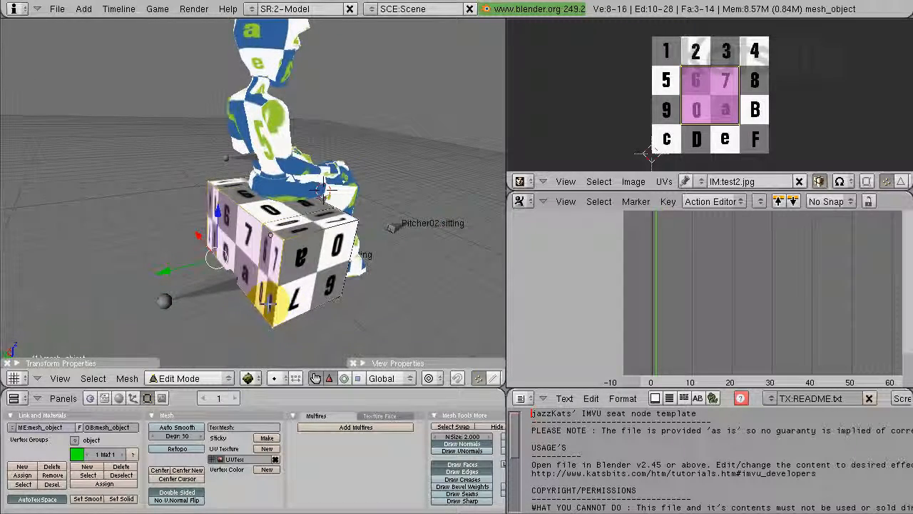
key(e)
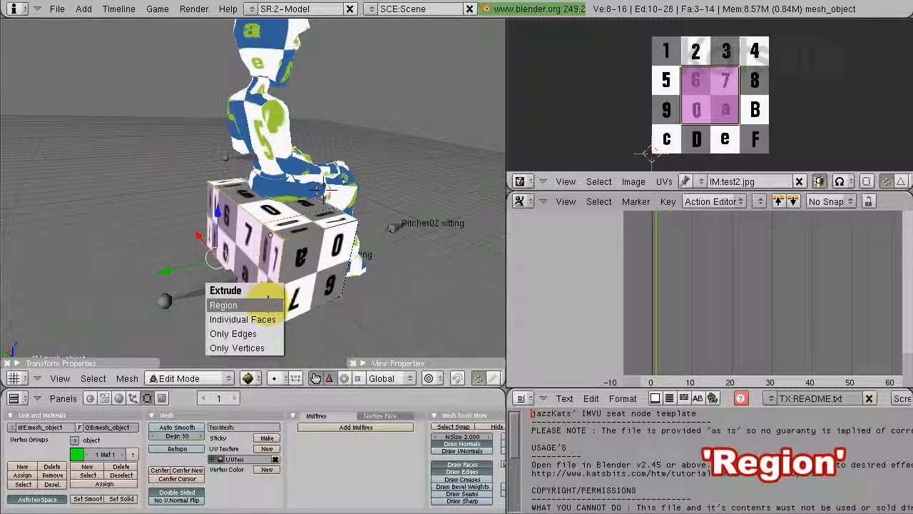
click(265, 304)
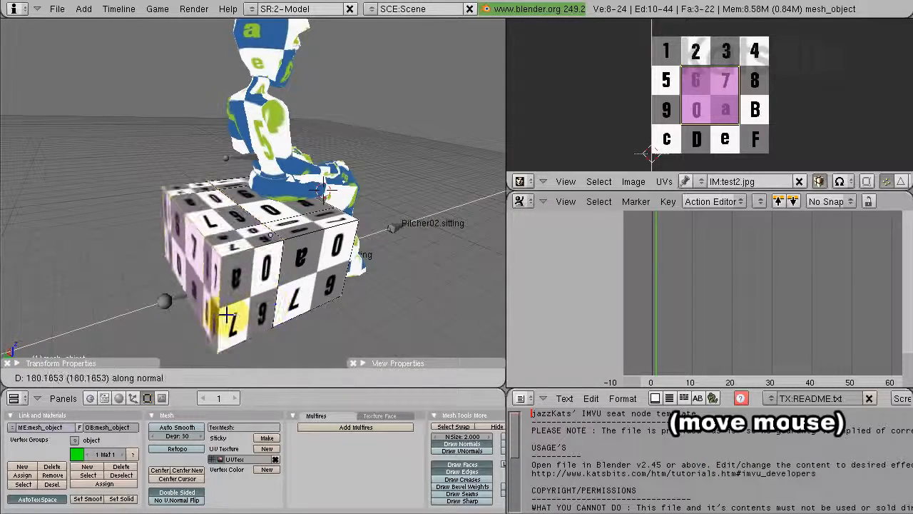
key(ctrl)
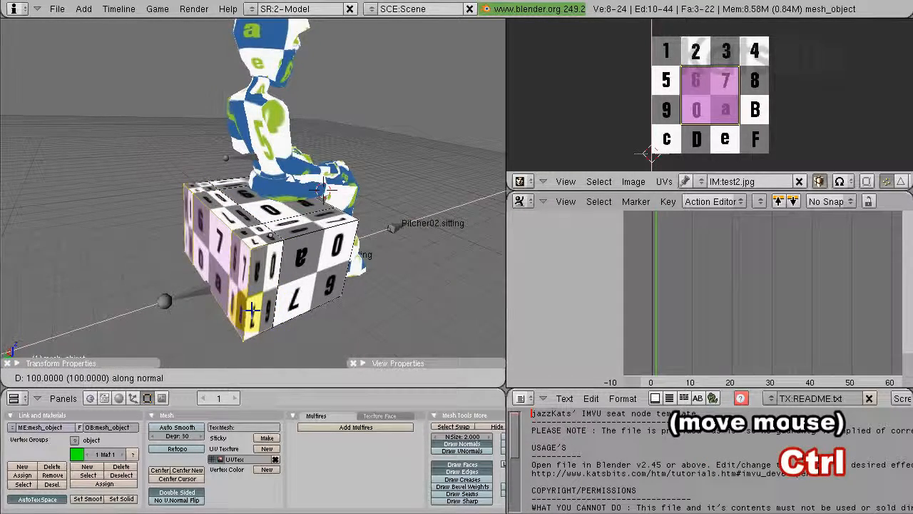
click(251, 308)
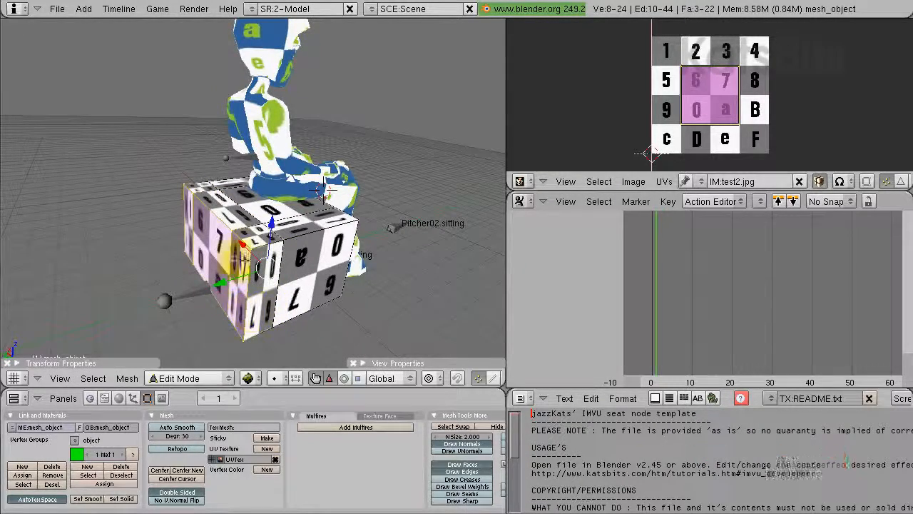
Step: Check the extruded block from above and behind, and switch the mesh selection mode to Faces
middle_drag(250, 308, 261, 344)
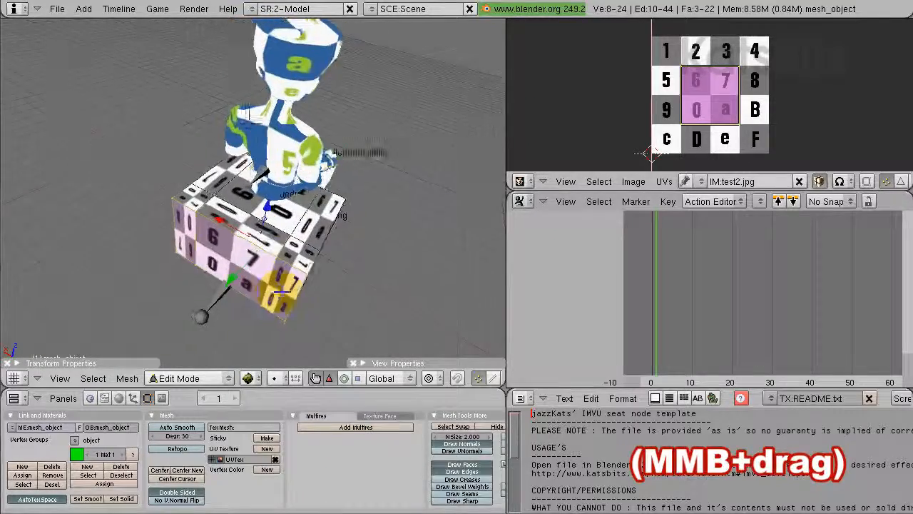
middle_drag(281, 291, 269, 295)
scroll(277, 296, up, 2)
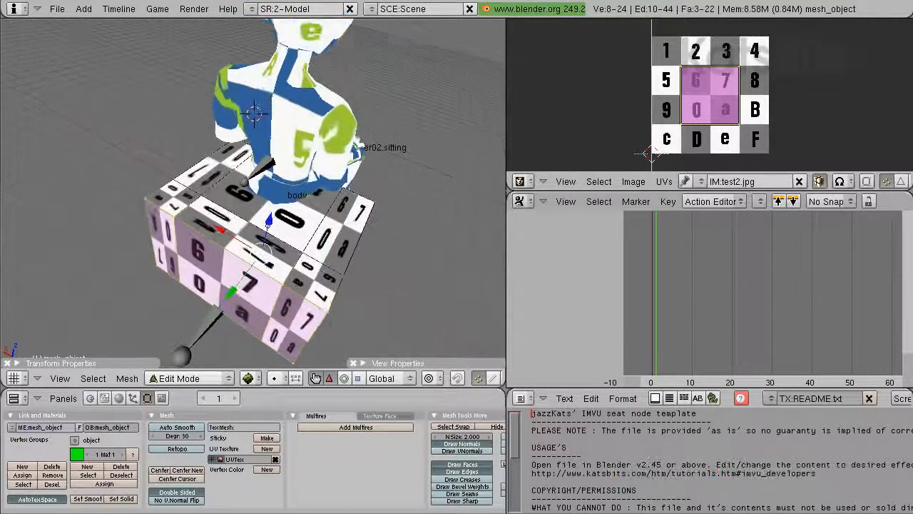
middle_drag(187, 328, 321, 171)
scroll(321, 172, down, 3)
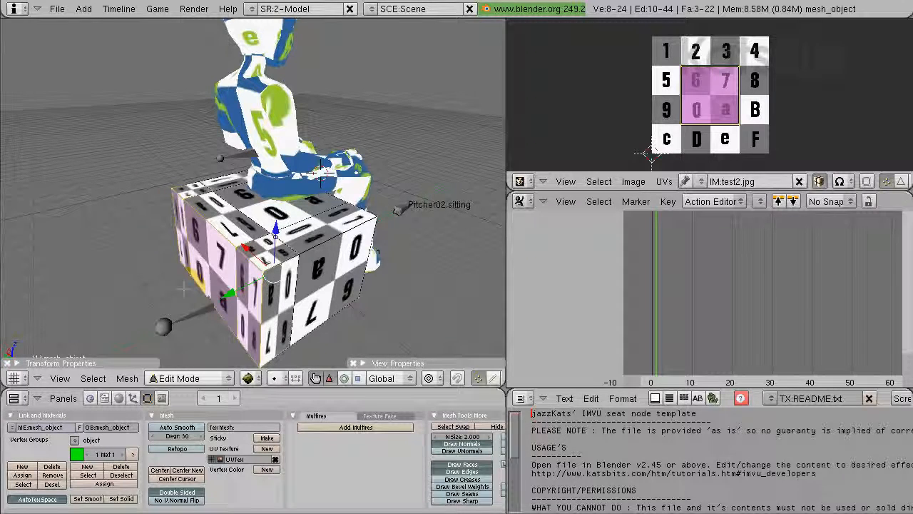
key(ctrl+Tab)
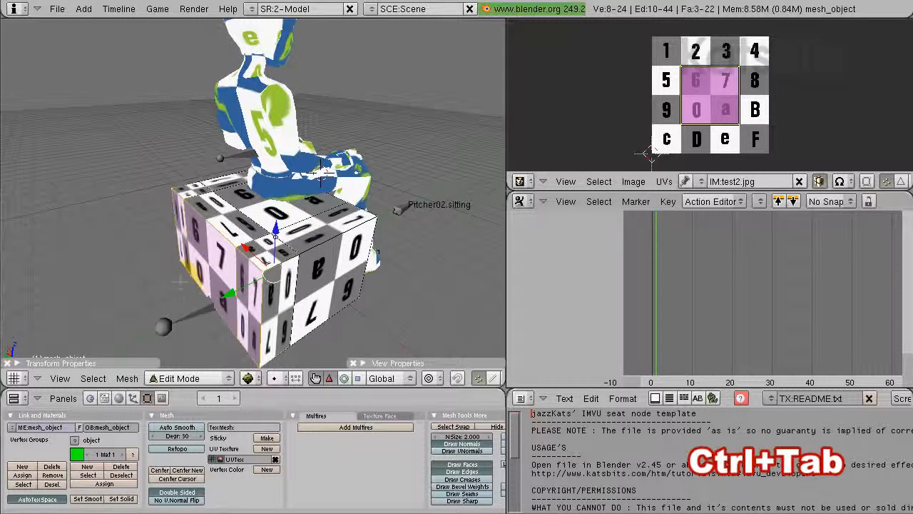
key(ctrl+Tab)
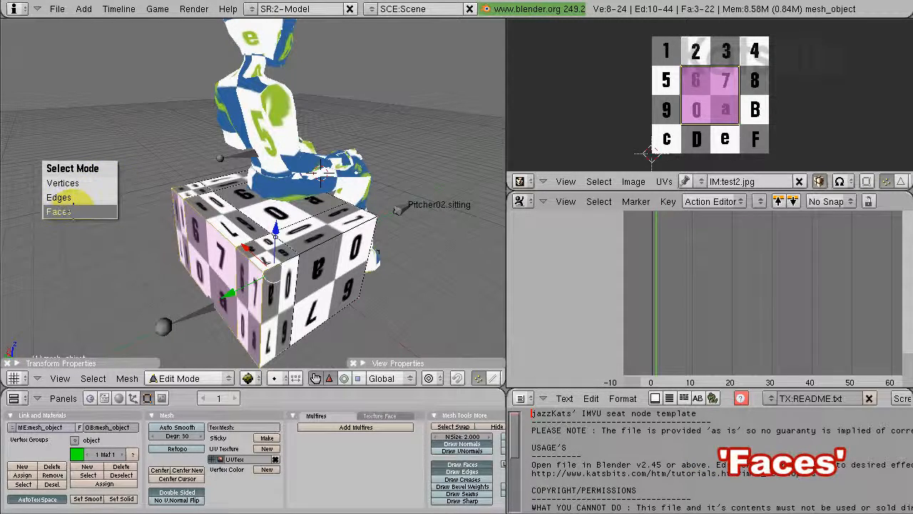
click(72, 210)
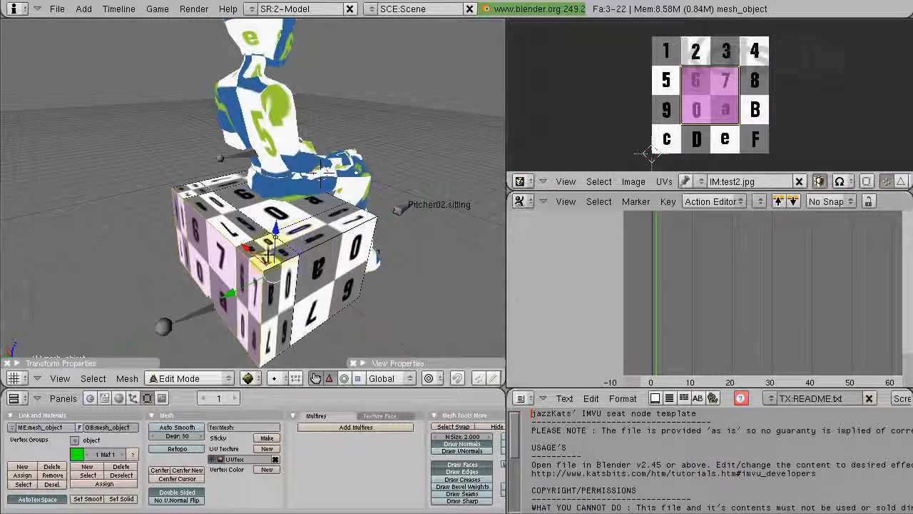
Step: Select the five adjoining top faces that run along the block's two side strips and the back strip behind the seated figure
right_click(351, 217)
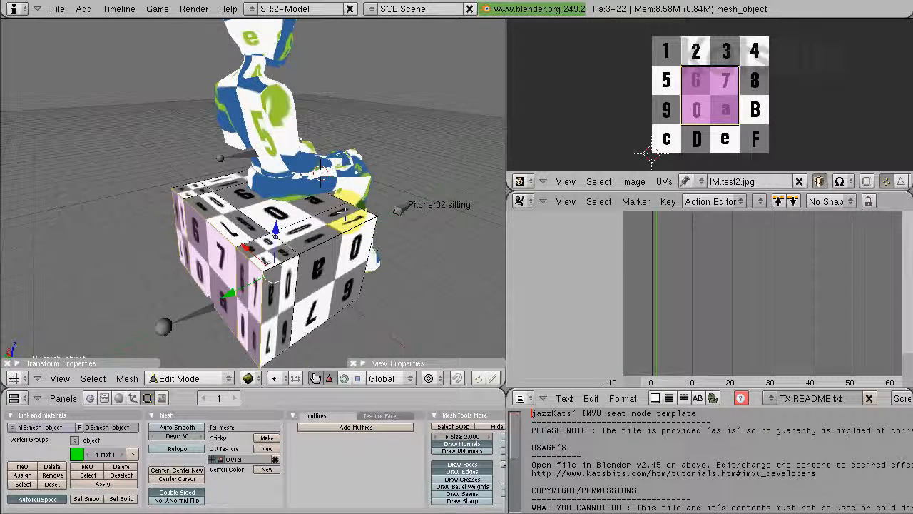
right_click(320, 223)
right_click(334, 215)
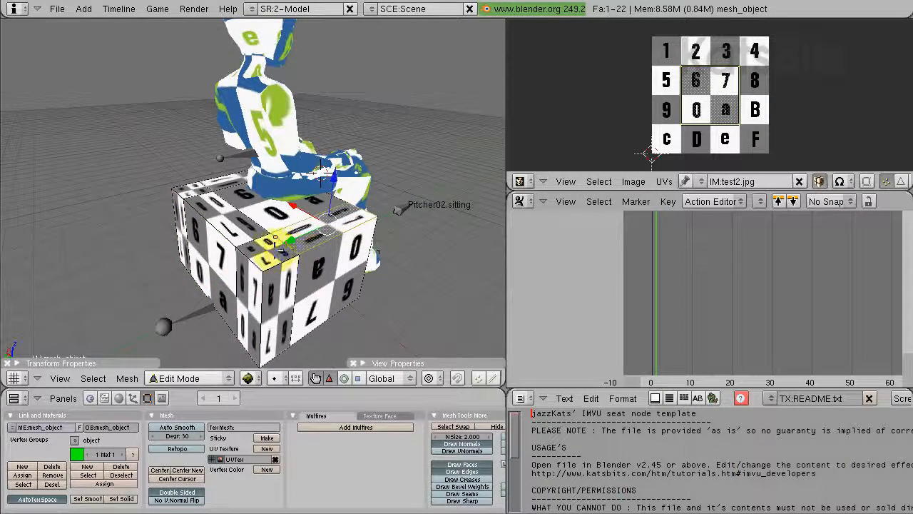
shift+right_click(275, 237)
shift+right_click(264, 254)
shift+right_click(227, 226)
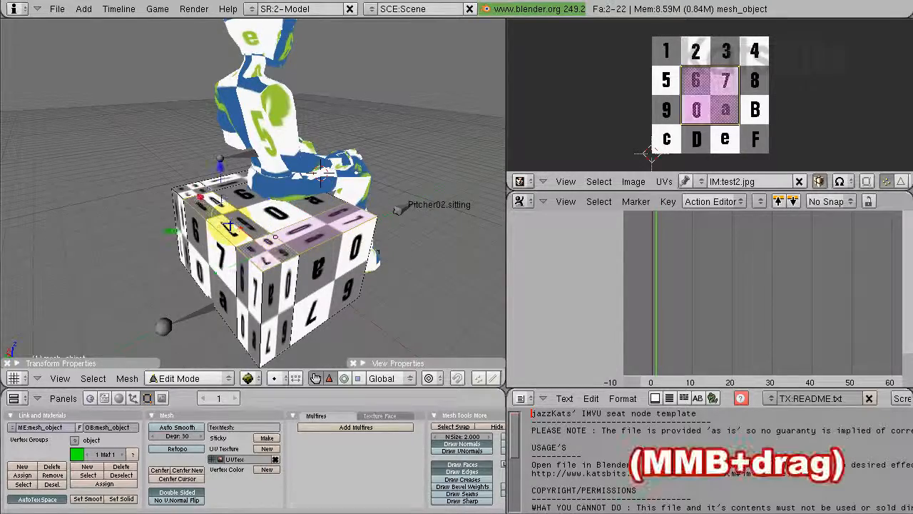
middle_drag(221, 227, 357, 293)
scroll(306, 285, up, 2)
shift+right_click(298, 265)
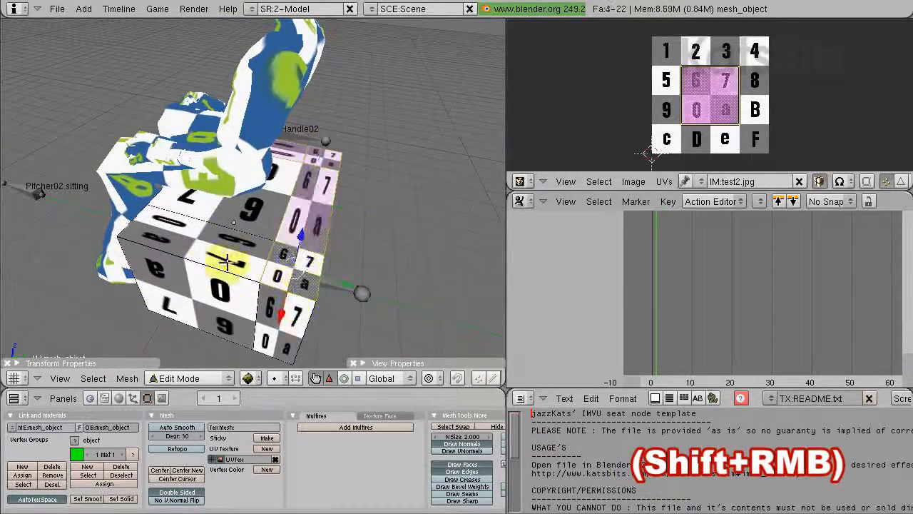
shift+right_click(197, 237)
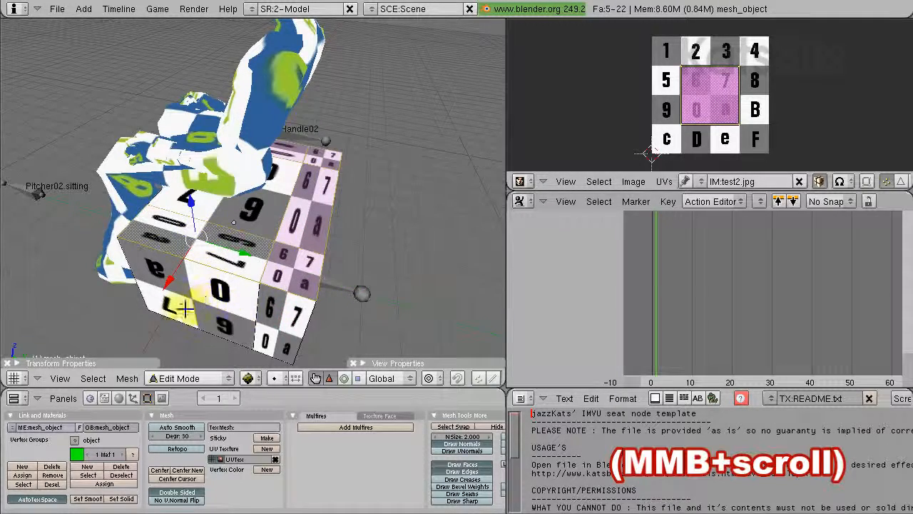
scroll(209, 302, down, 1)
shift+right_click(271, 154)
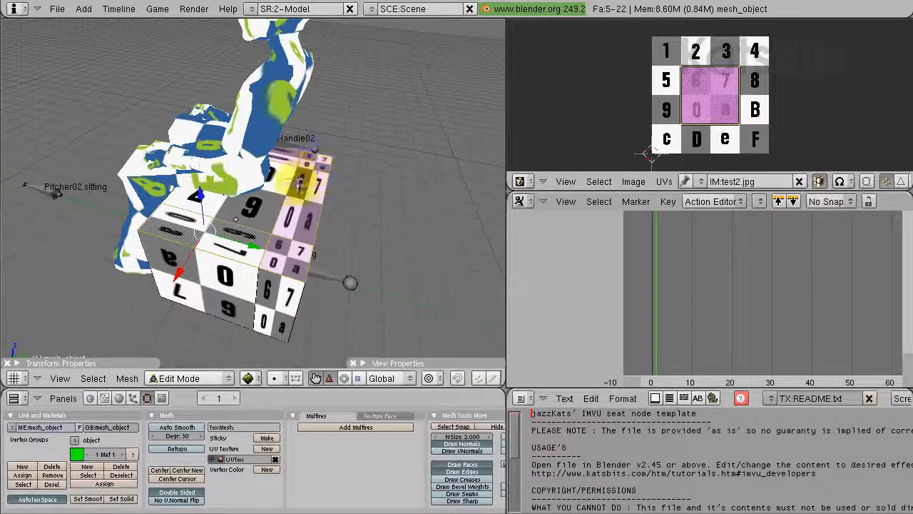
shift+right_click(286, 153)
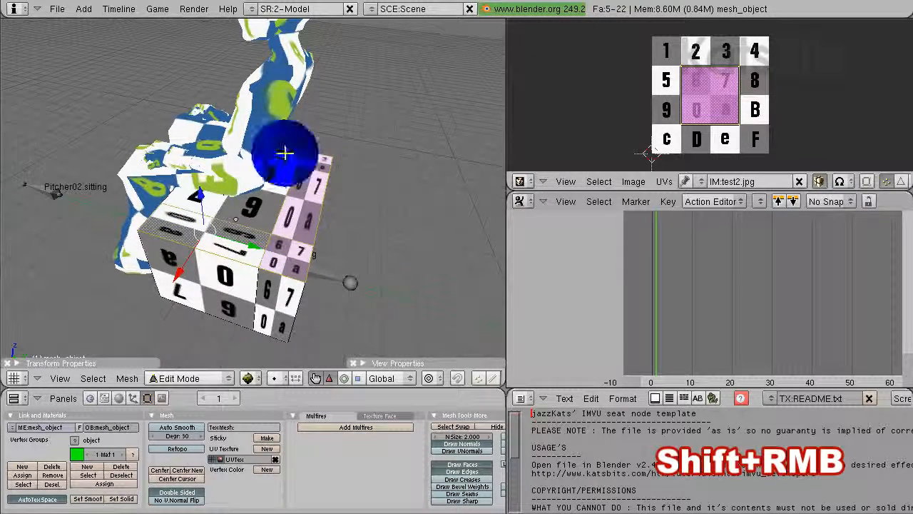
Step: Reselect the five top faces along both sides and the back, and extrude them upward as a region with grid snapping to form arms and backrest
right_click(285, 153)
shift+right_click(322, 165)
shift+right_click(307, 205)
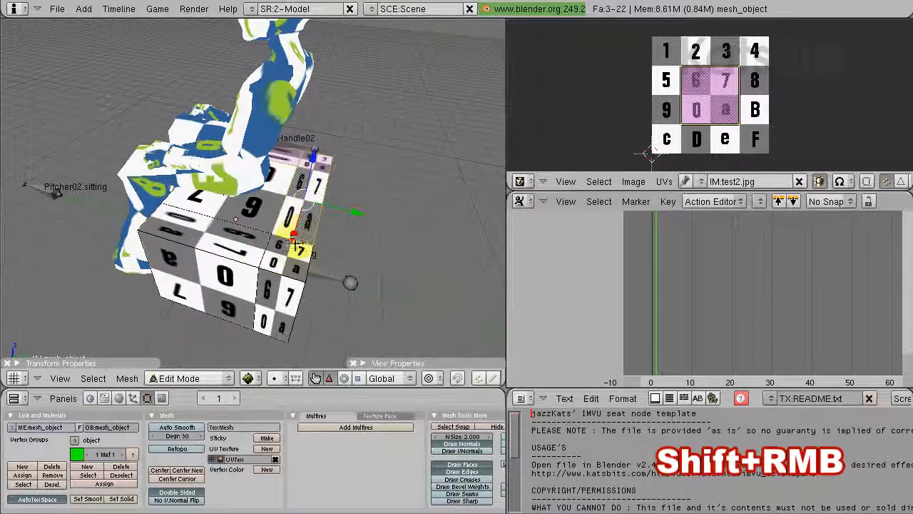
shift+right_click(294, 245)
shift+right_click(211, 240)
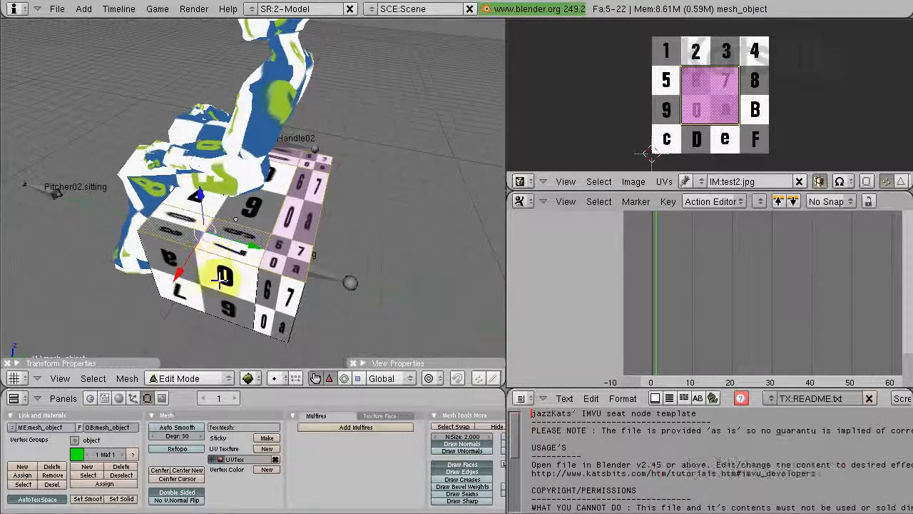
middle_drag(211, 240, 214, 268)
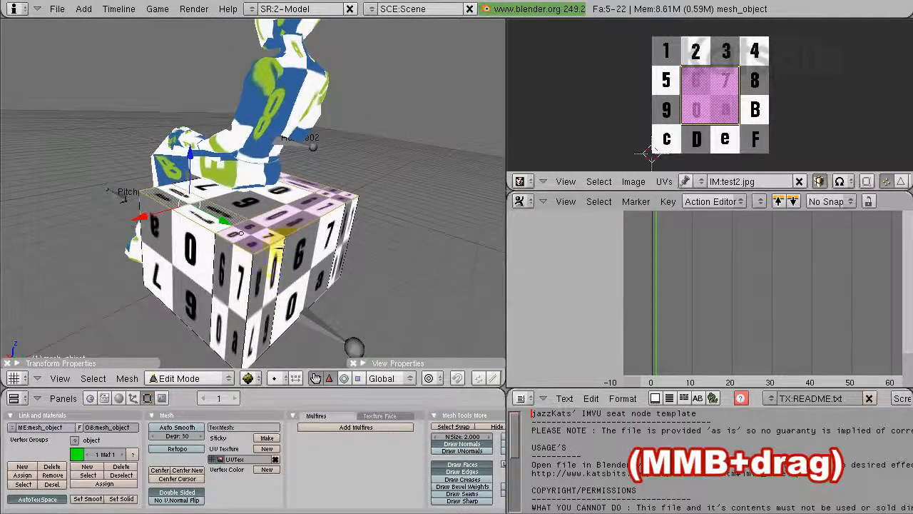
key(e)
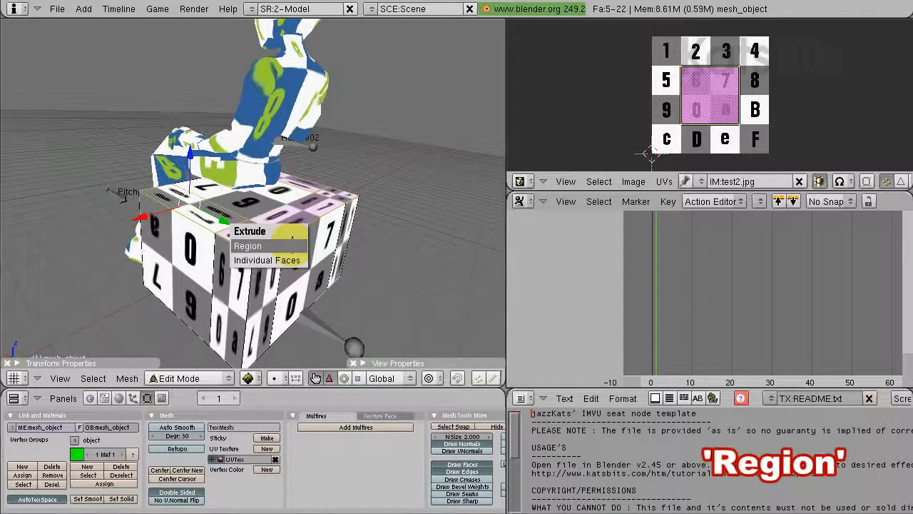
click(286, 246)
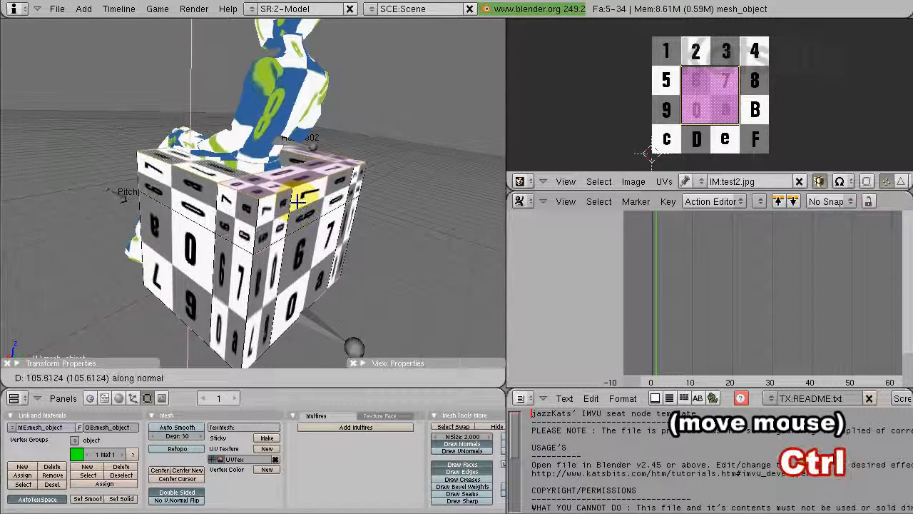
click(303, 167)
Step: Select the continuous loop of eight faces running around the seat arm on the positive X side, including its front and top
middle_drag(304, 167, 328, 258)
middle_drag(366, 257, 234, 151)
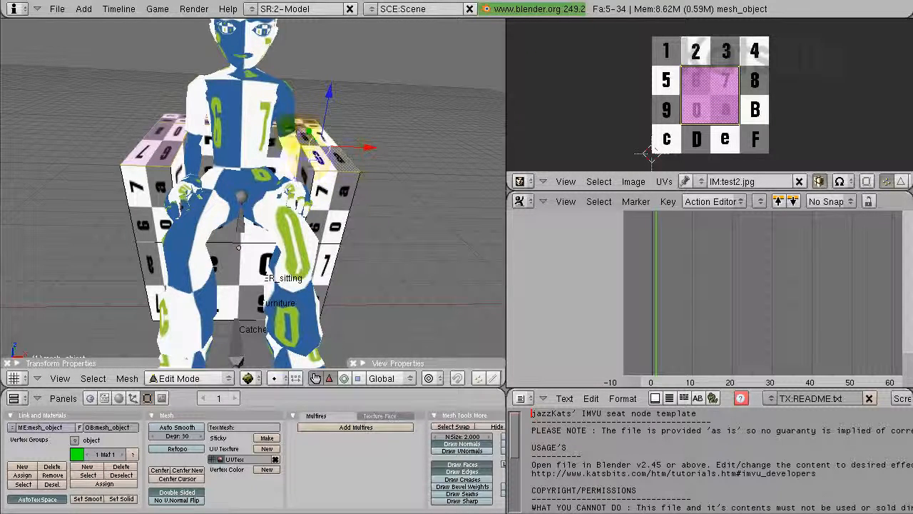
right_click(320, 169)
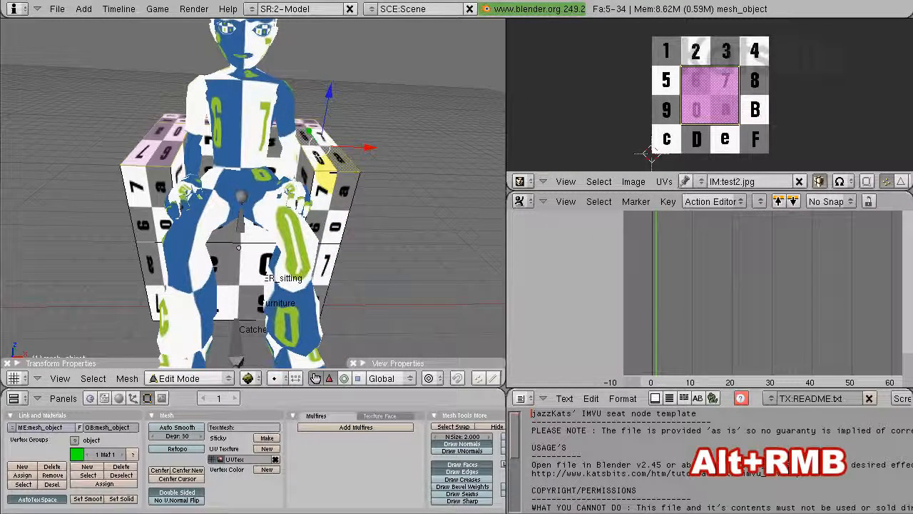
alt+right_click(320, 170)
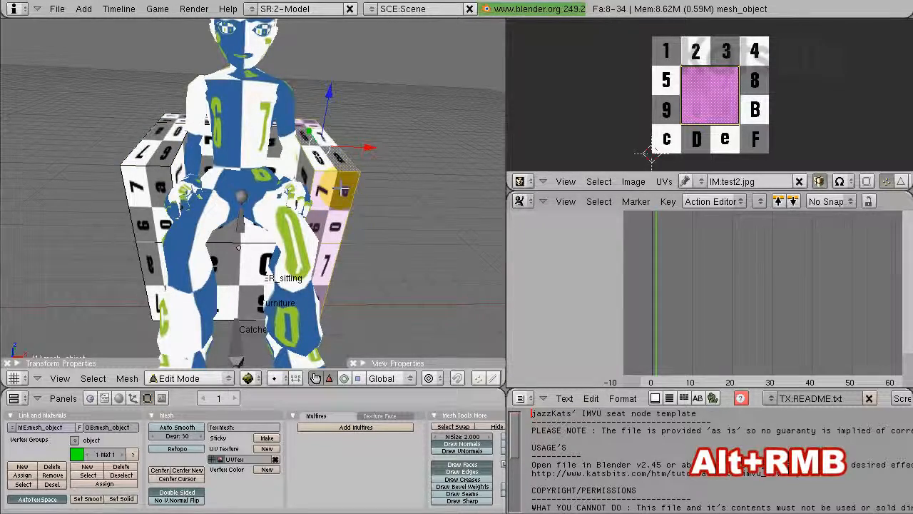
middle_drag(344, 189, 420, 242)
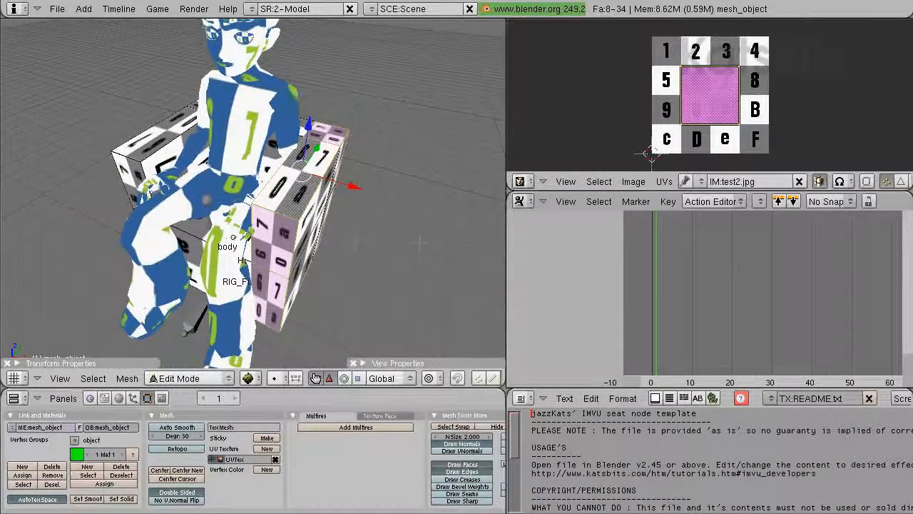
middle_drag(230, 330, 224, 275)
Step: Keep the selection mode on Faces and move the selected arm loop outward along the X axis with grid snapping
key(ctrl+Tab)
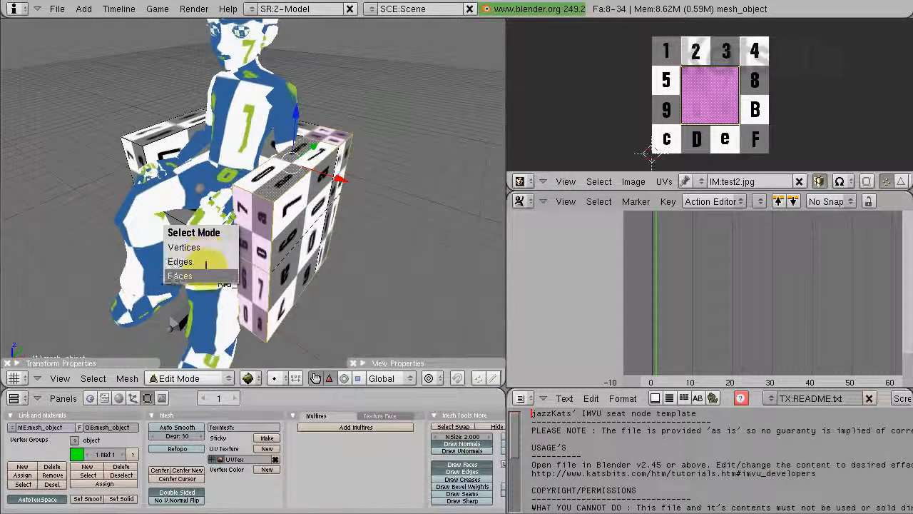
click(204, 274)
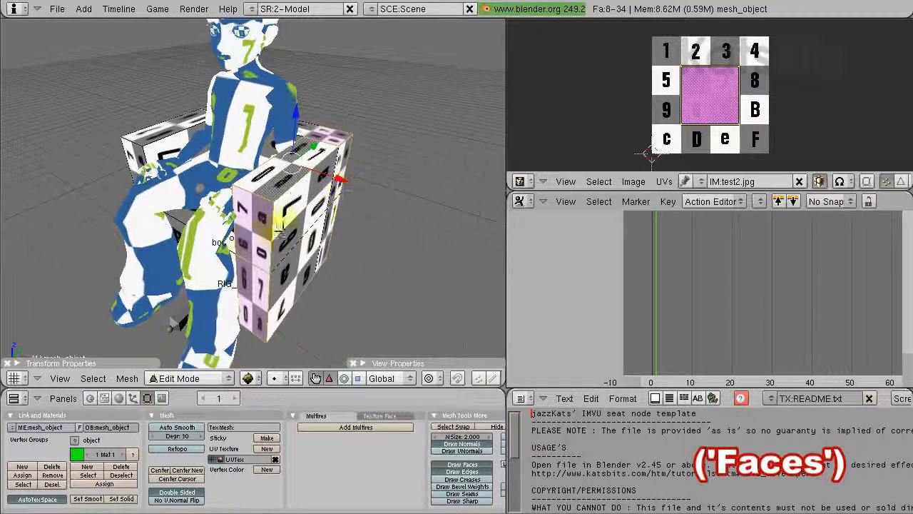
middle_drag(192, 271, 210, 264)
drag(366, 143, 367, 144)
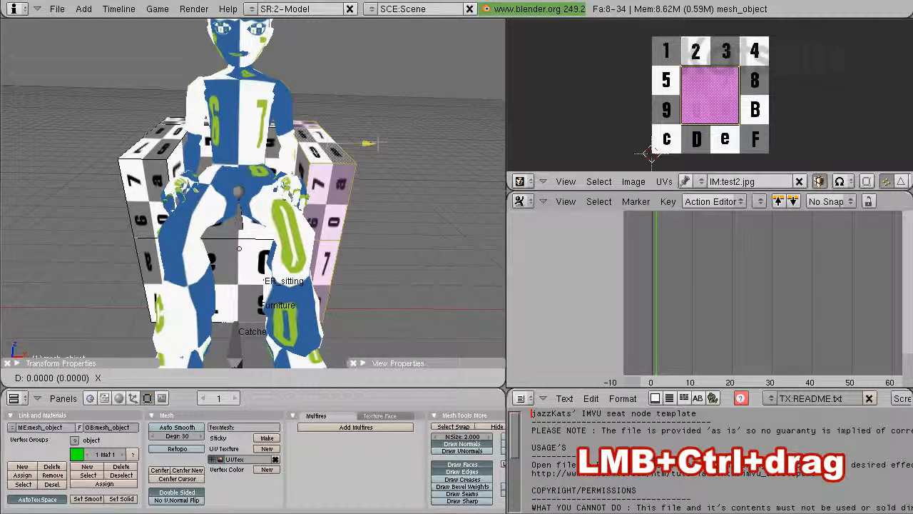
ctrl+drag(377, 144, 385, 143)
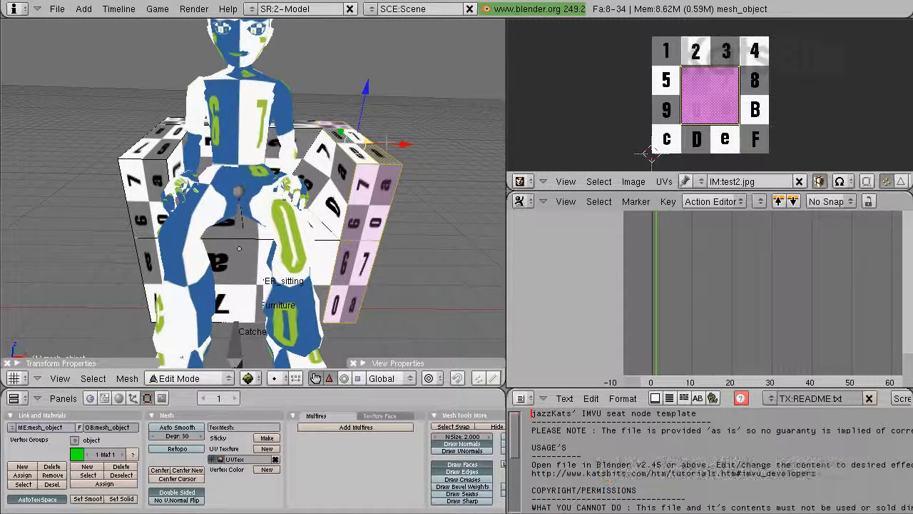
Step: Switch the mesh selection mode to Vertices and display the model in wireframe
middle_drag(268, 236, 305, 187)
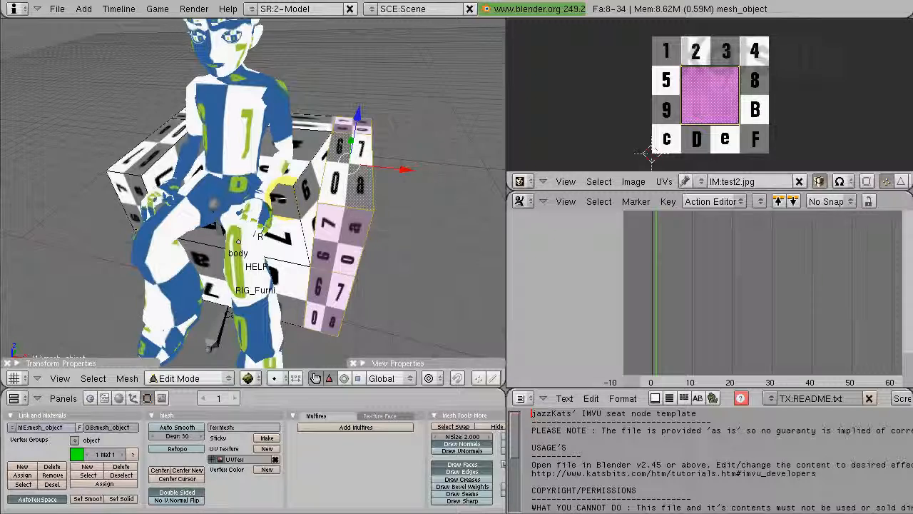
key(ctrl+Tab)
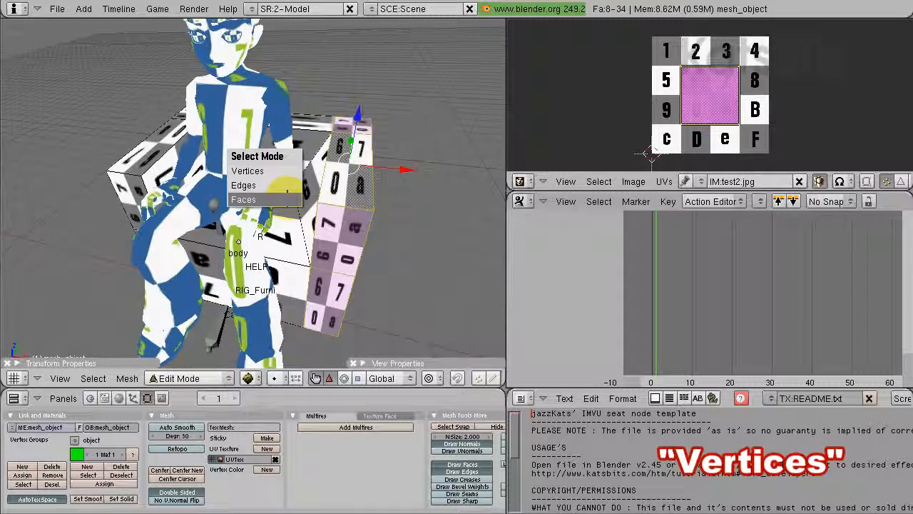
click(249, 171)
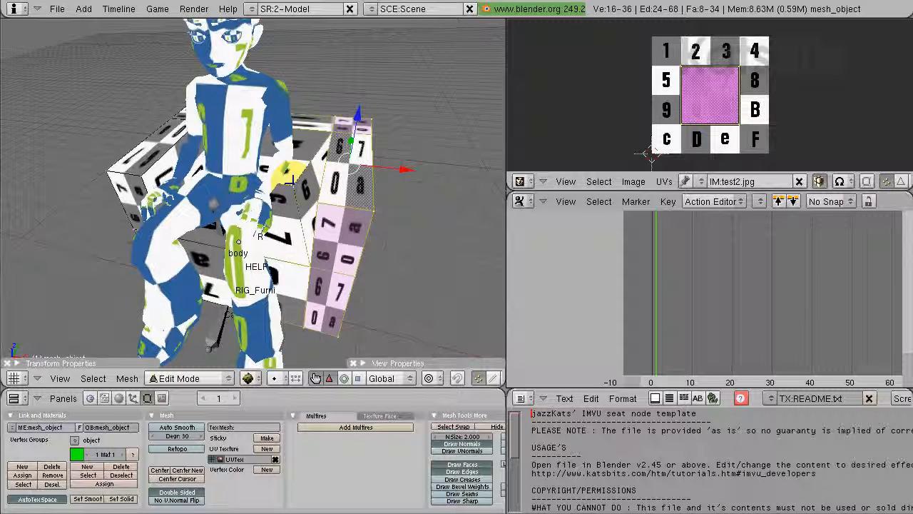
right_click(350, 132)
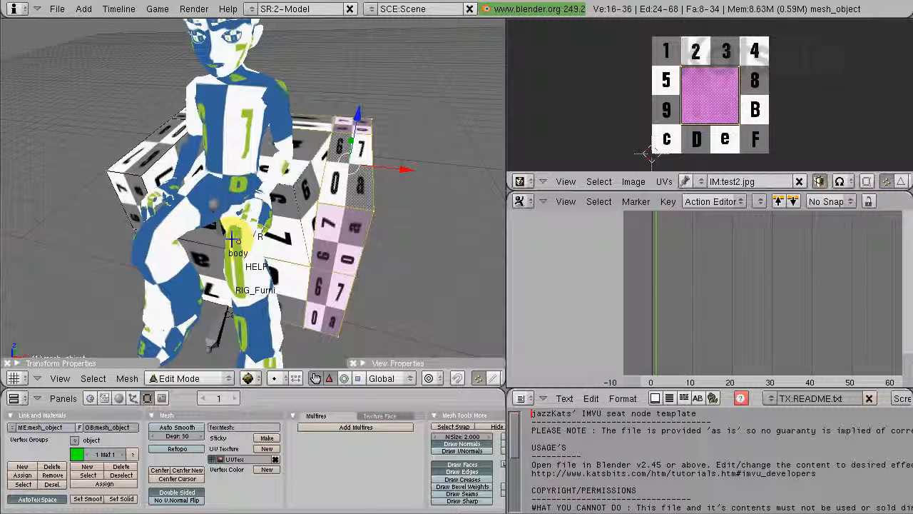
key(z)
key(z)
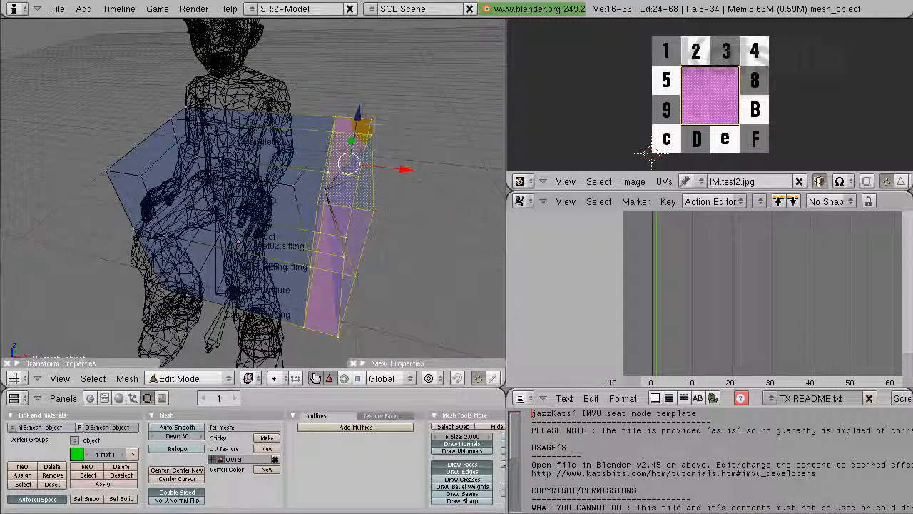
Step: Select the two vertices left behind at seat level inside the moved arm and move them outward along X with grid snapping
middle_drag(342, 264, 360, 232)
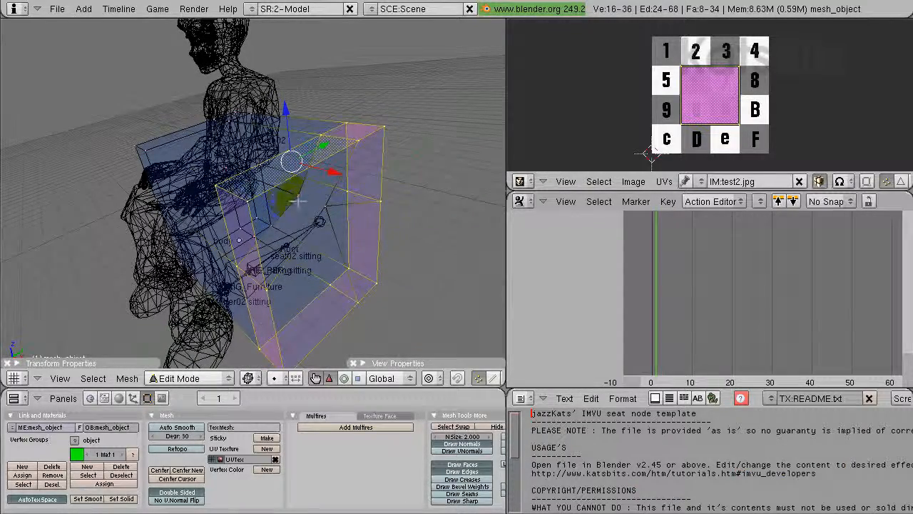
right_click(295, 193)
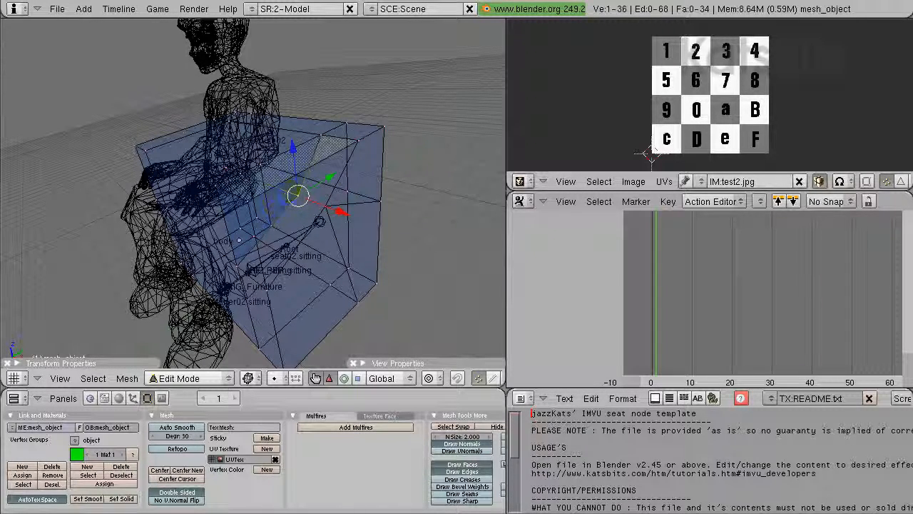
right_click(322, 206)
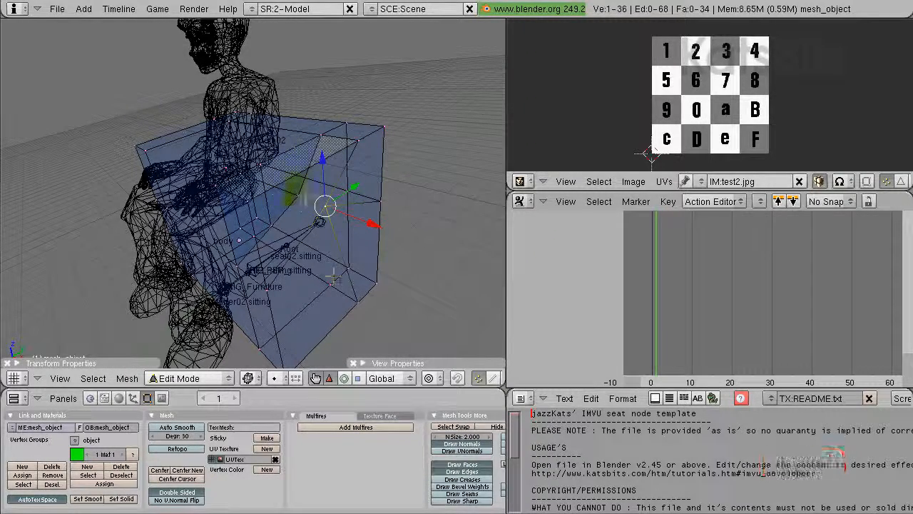
shift+right_click(298, 192)
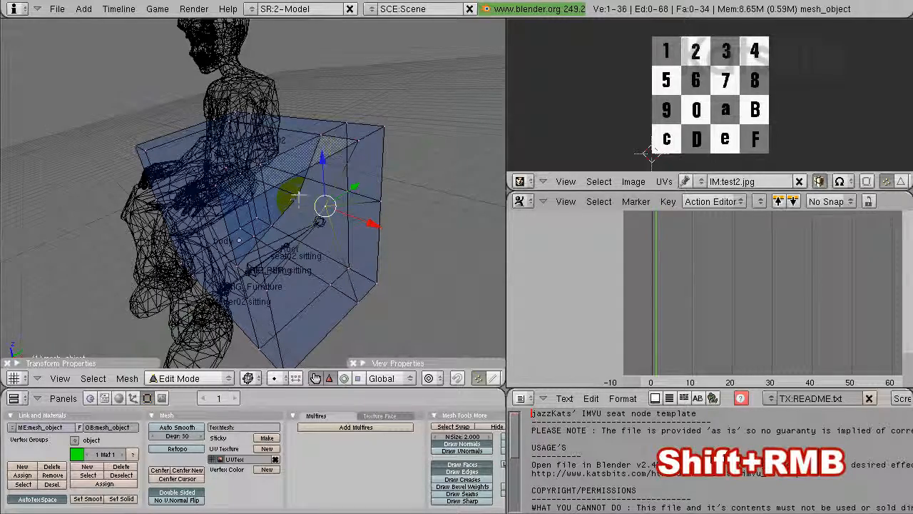
middle_drag(297, 195, 346, 188)
key(g)
key(x)
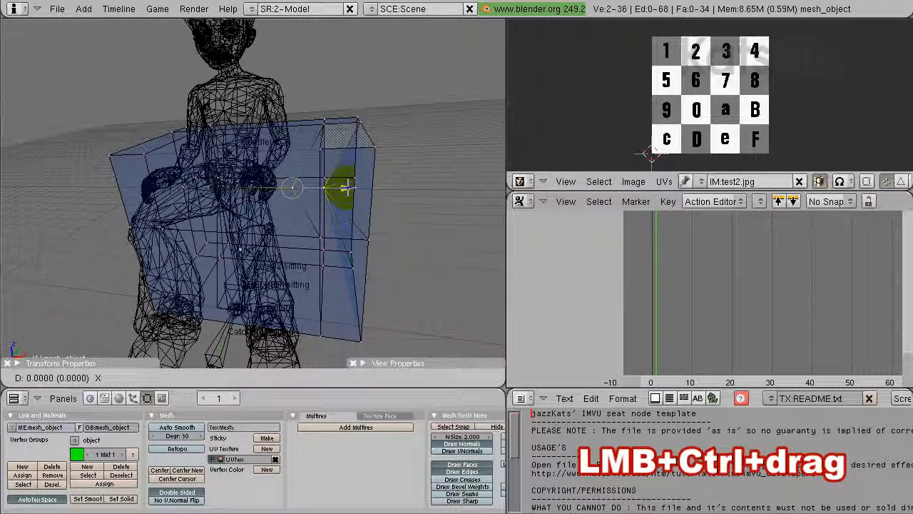
ctrl+drag(346, 188, 377, 189)
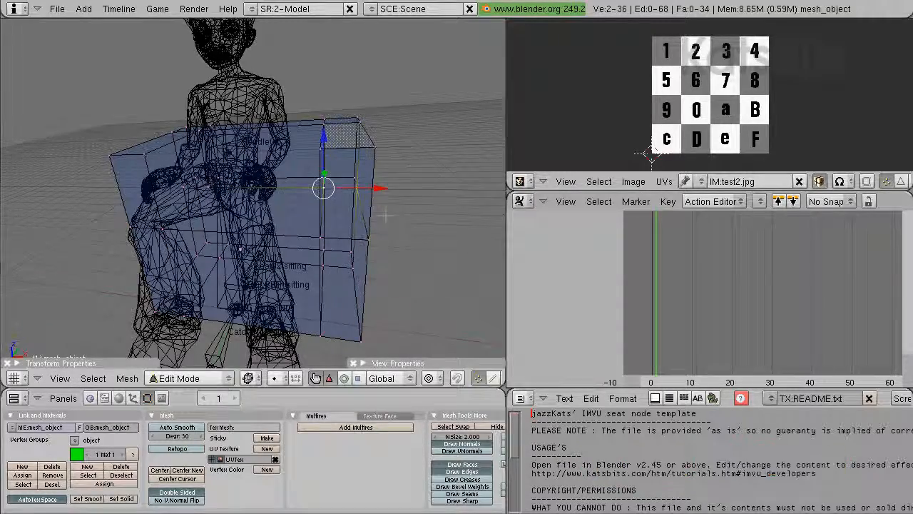
Step: Inspect the adjusted seat in wireframe from the front and from the side of the opposite arm
mouse_move(386, 214)
middle_down()
mouse_move(335, 217)
mouse_move(389, 215)
middle_up()
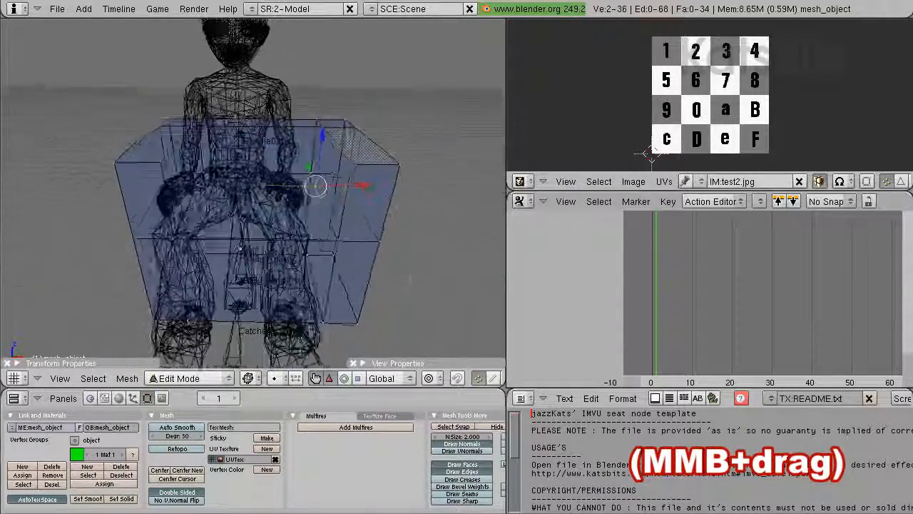
middle_drag(411, 279, 368, 285)
scroll(414, 285, down, 1)
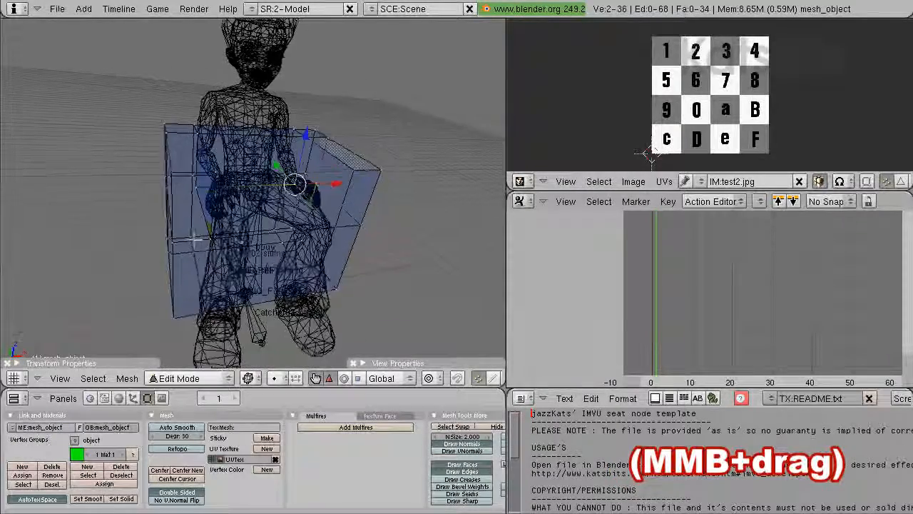
middle_drag(194, 241, 185, 239)
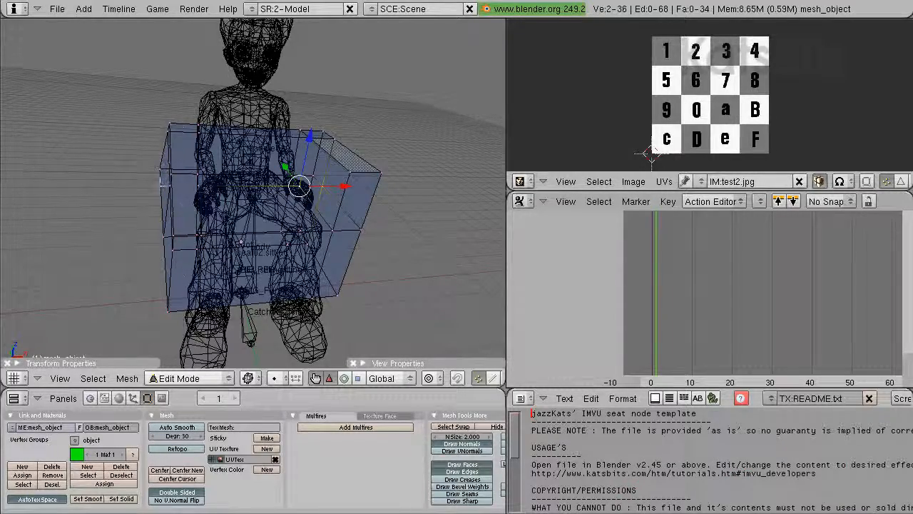
middle_drag(187, 242, 157, 249)
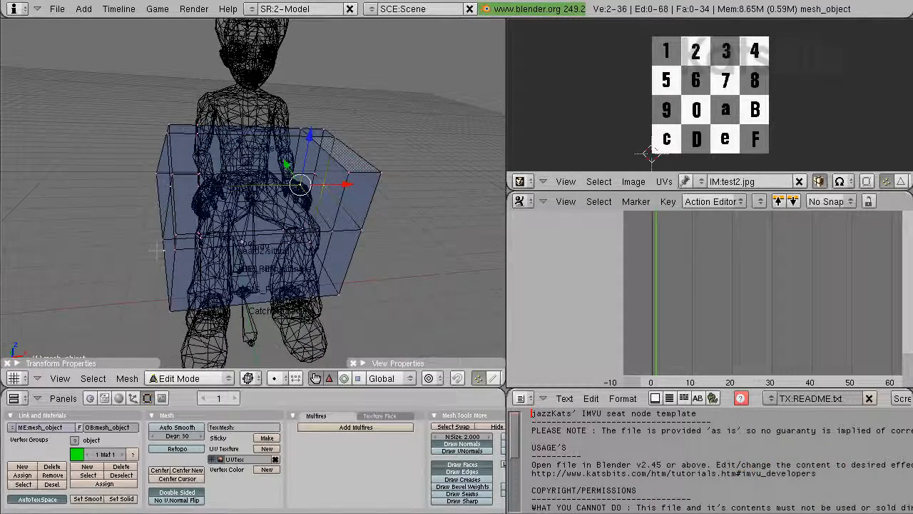
key(b)
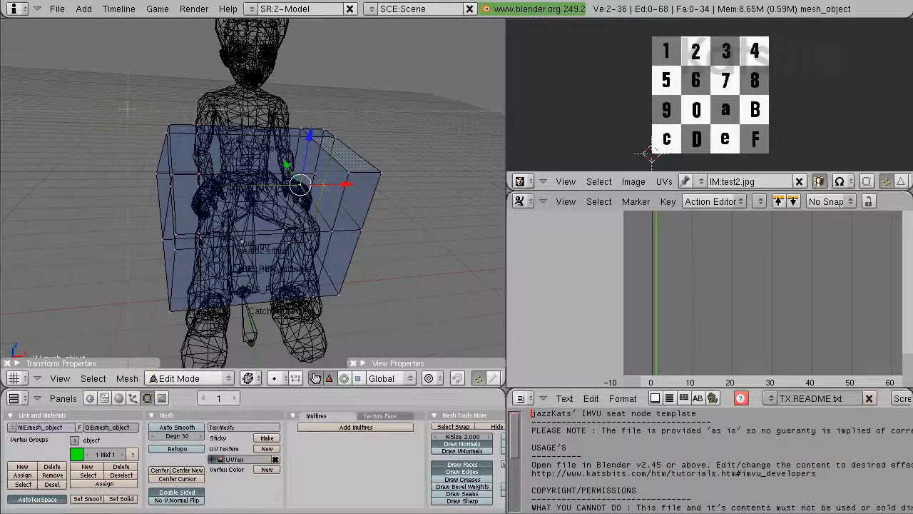
drag(127, 107, 218, 333)
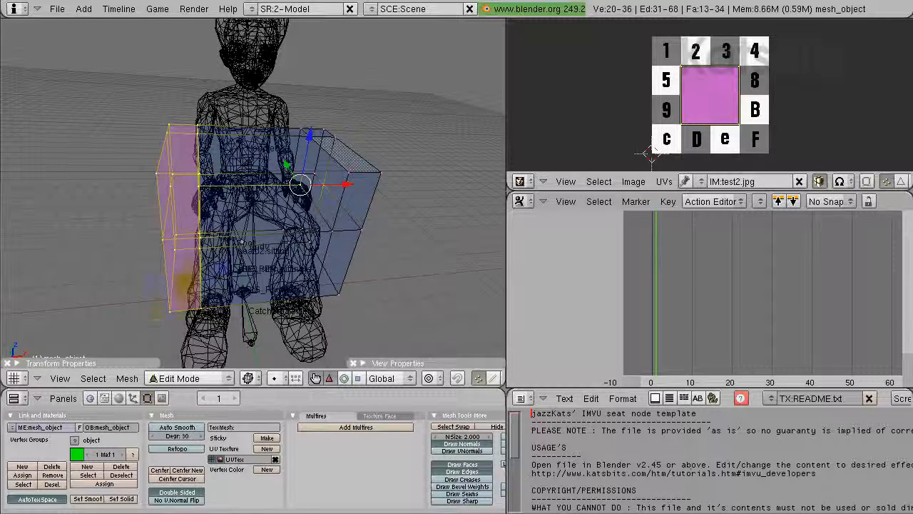
shift+right_click(301, 196)
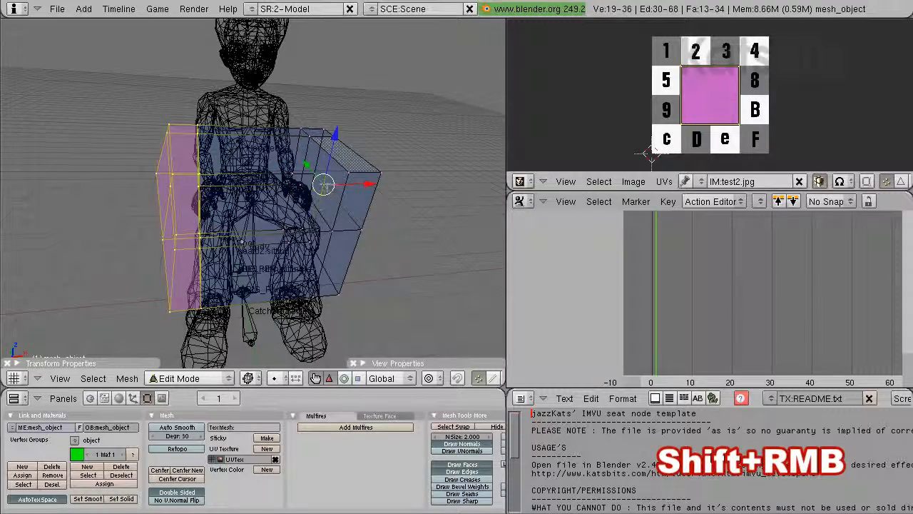
shift+right_click(327, 187)
shift+right_click(325, 187)
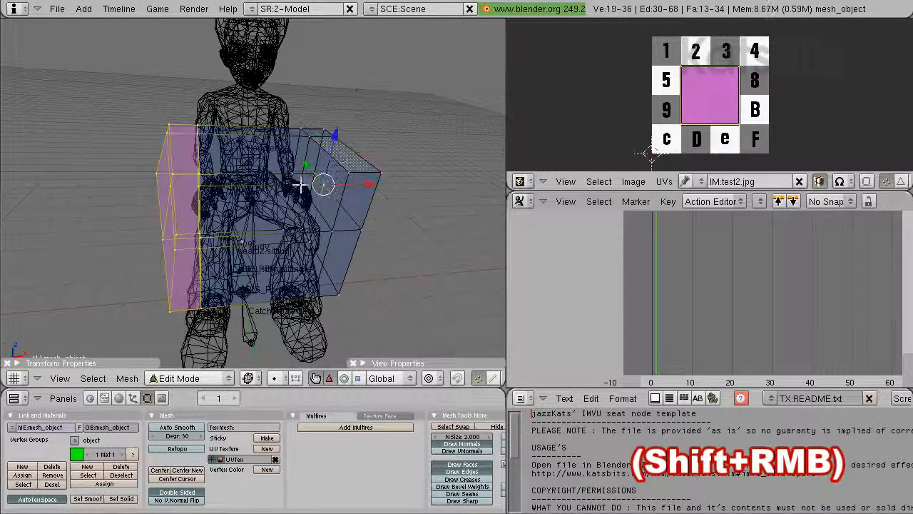
shift+right_click(300, 186)
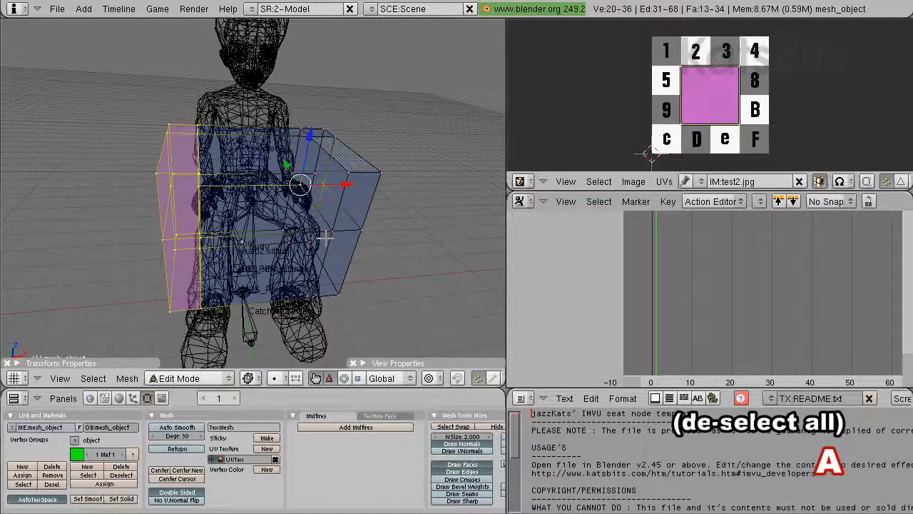
Step: Clear the selection, box-select all vertices of the opposite arm and move them -100 along X with grid snapping
key(a)
key(b)
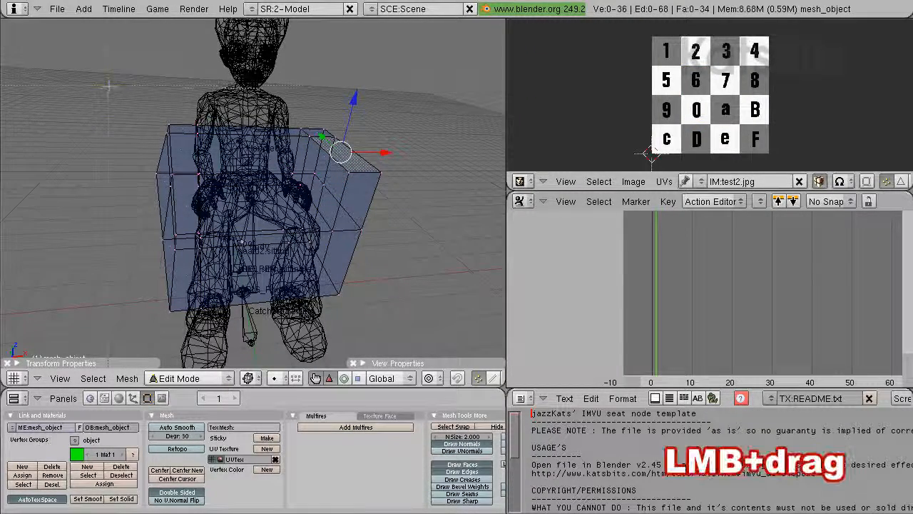
drag(111, 99, 236, 328)
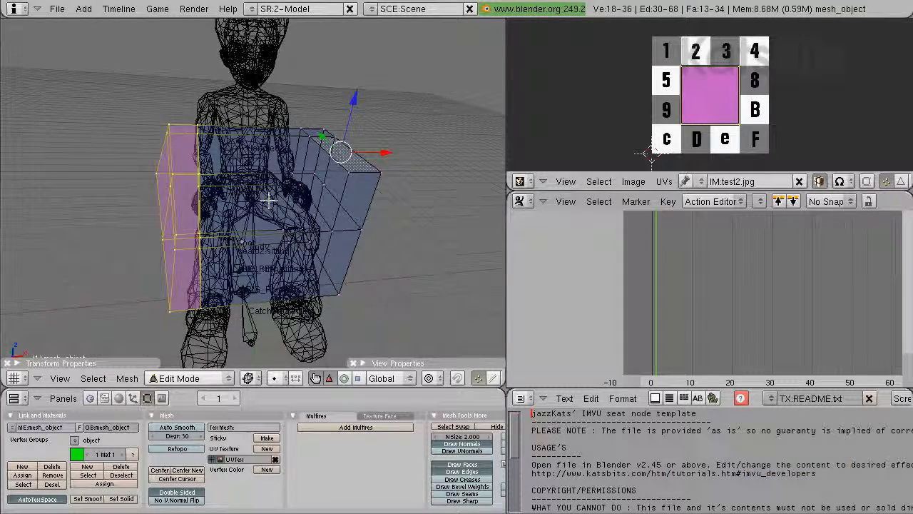
click(383, 152)
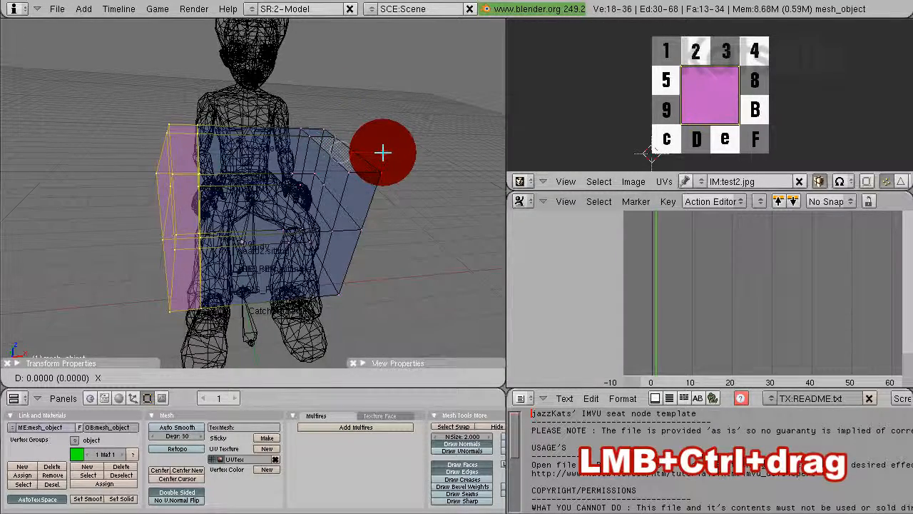
ctrl+drag(383, 152, 348, 155)
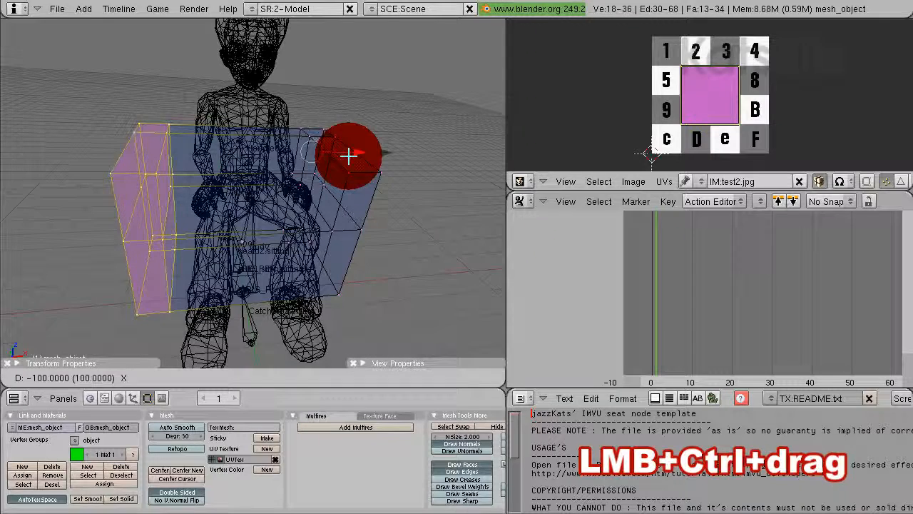
ctrl+drag(348, 156, 348, 156)
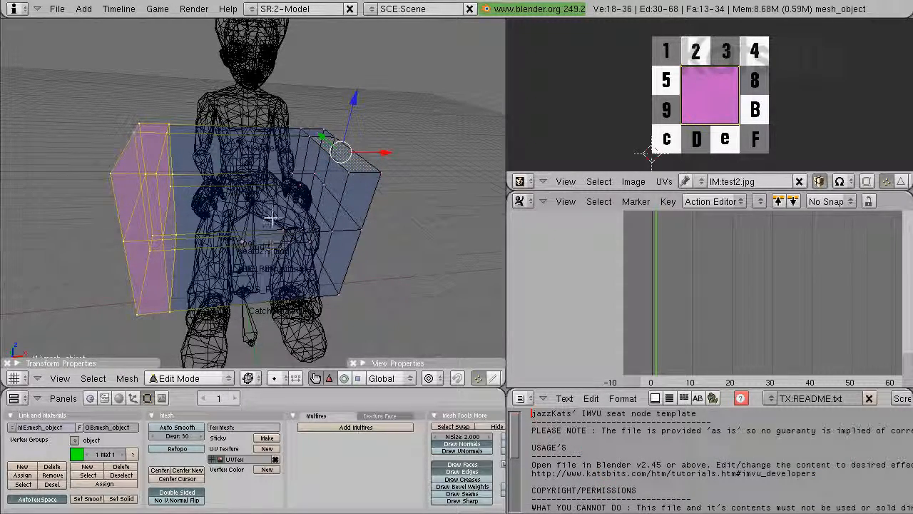
Step: Switch the chair and seated figure to textured display, seen from the front
middle_drag(271, 219, 340, 239)
key(alt+z)
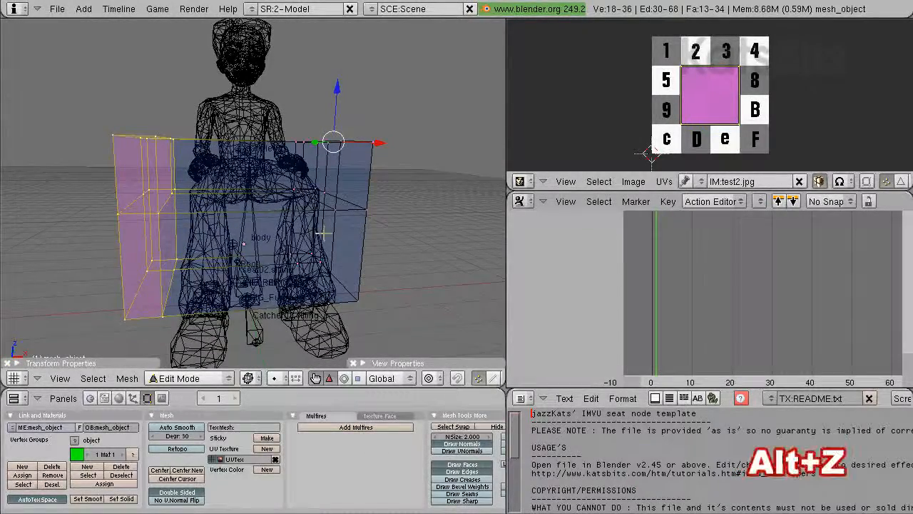
key(alt+z)
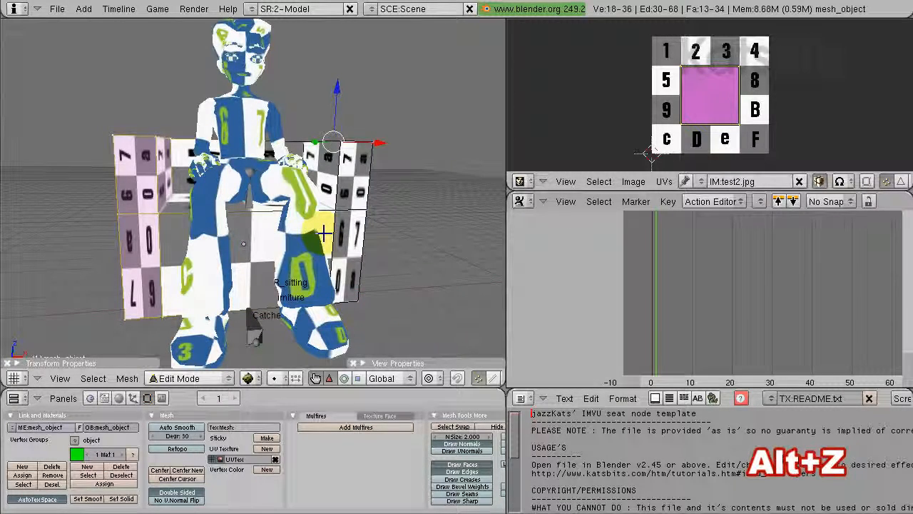
Step: Compare the model in the Wireframe, Shaded and Solid draw types and return to Textured
click(246, 378)
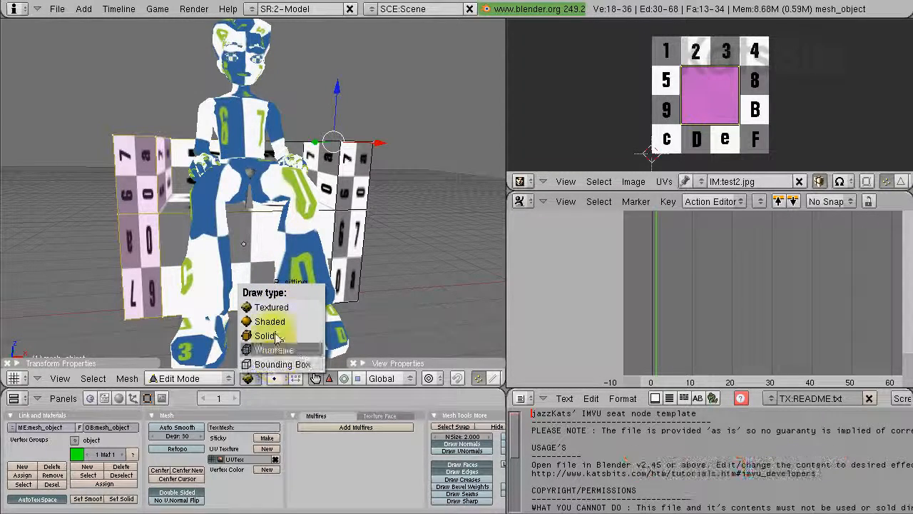
click(264, 308)
click(248, 378)
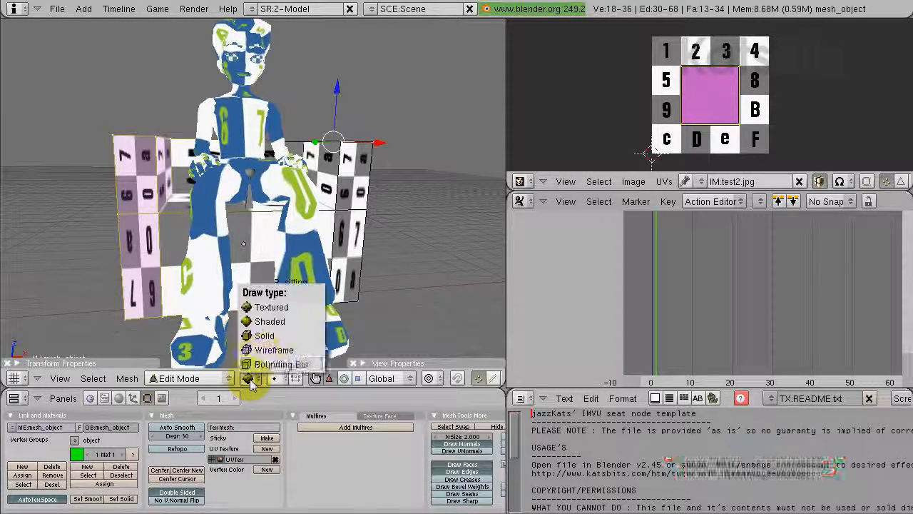
click(268, 349)
click(250, 378)
click(268, 321)
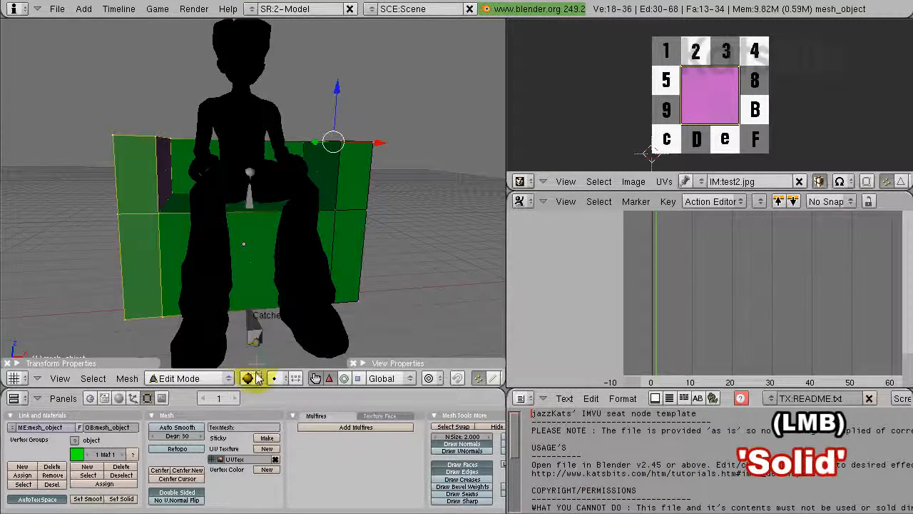
click(248, 378)
click(268, 335)
click(248, 378)
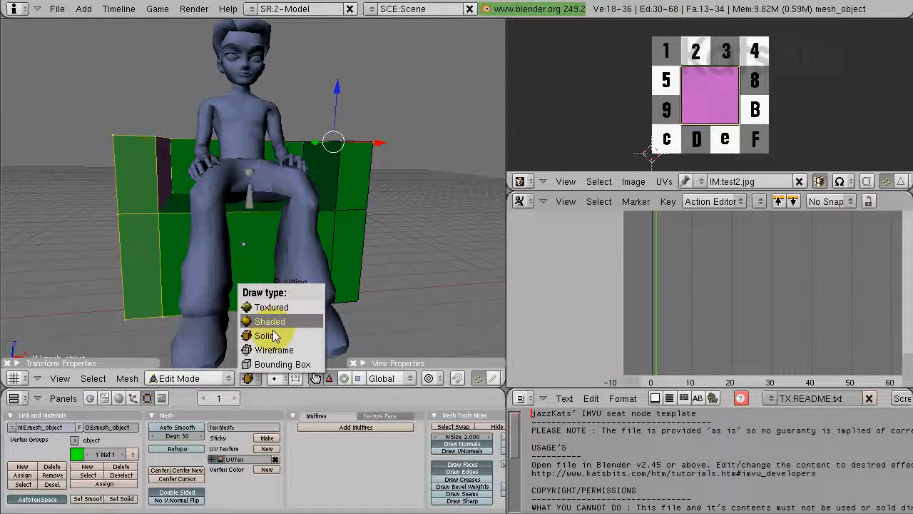
click(267, 307)
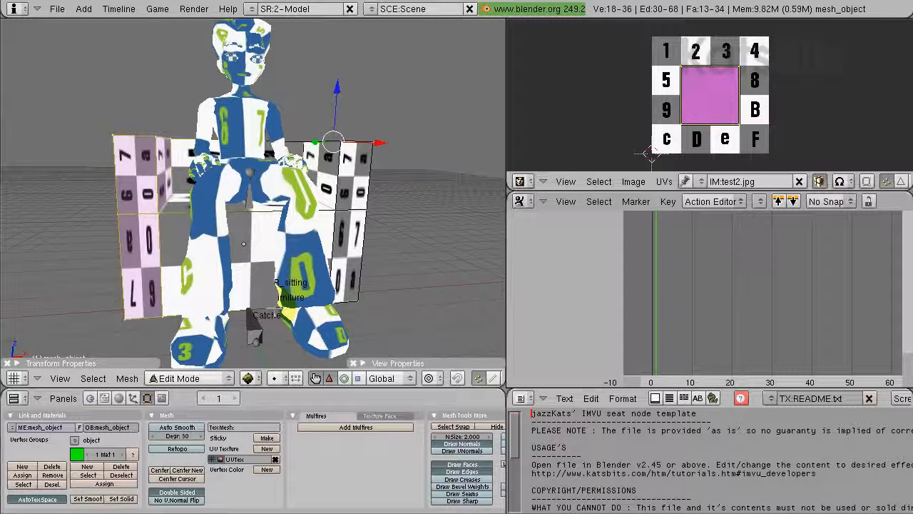
Step: Leave Edit Mode and show the whole chair in Object Mode from an elevated front angle
key(Tab)
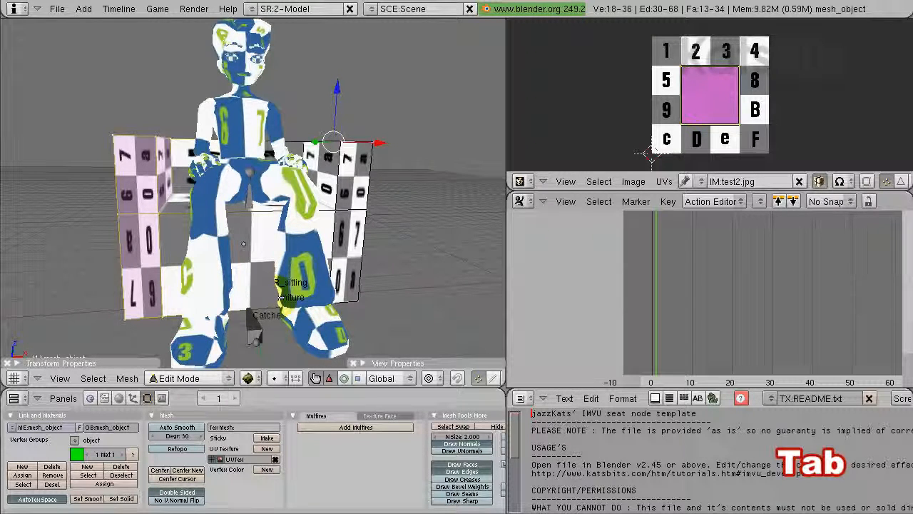
key(Tab)
middle_drag(286, 246, 262, 219)
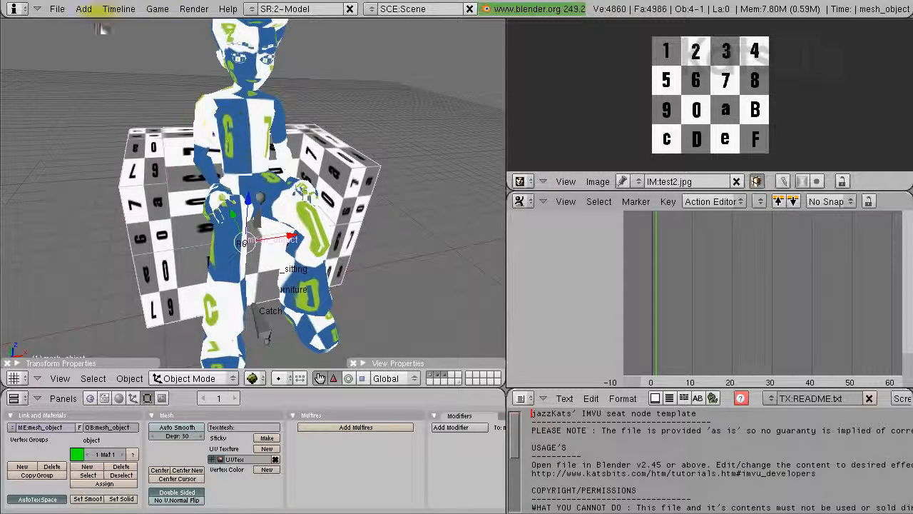
Step: Save the scene under the new file name blockchair in the IMVU TUTORIALS furniture folder
click(57, 10)
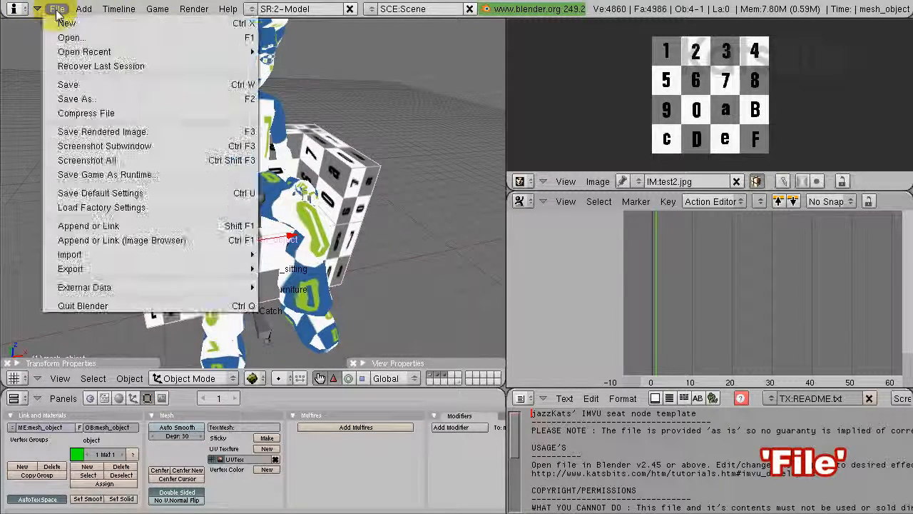
click(73, 98)
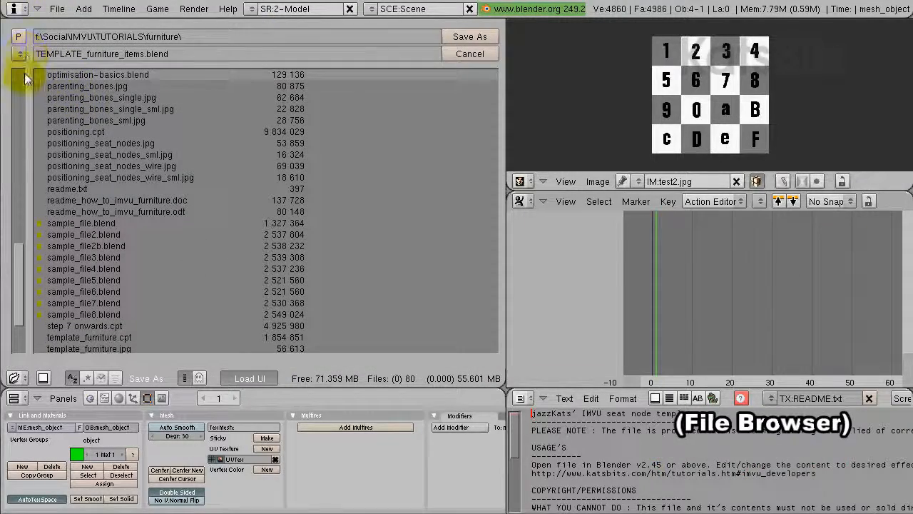
drag(16, 240, 28, 77)
click(52, 85)
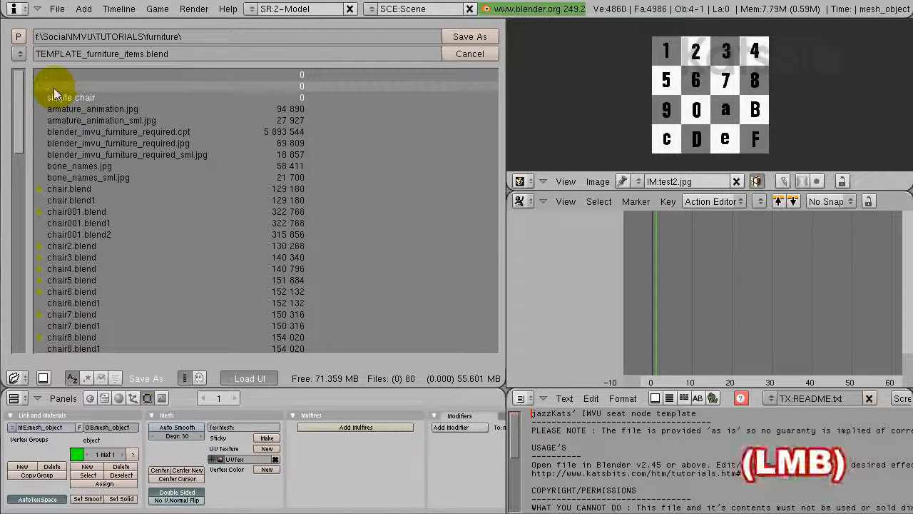
click(63, 120)
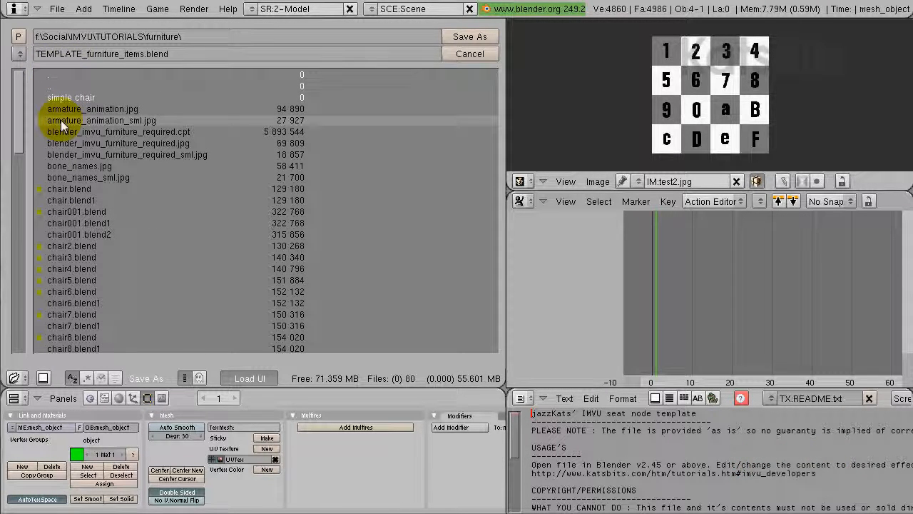
click(182, 53)
key(BackSpace)
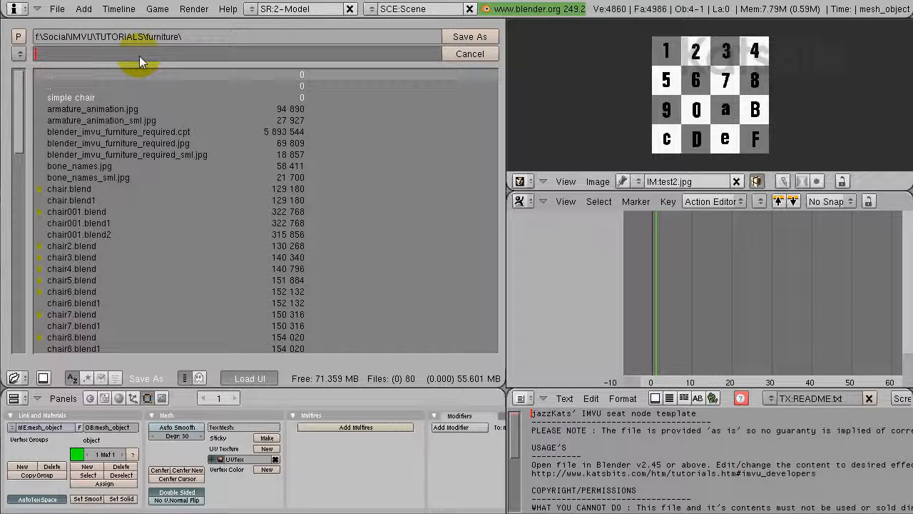
text(blockcha)
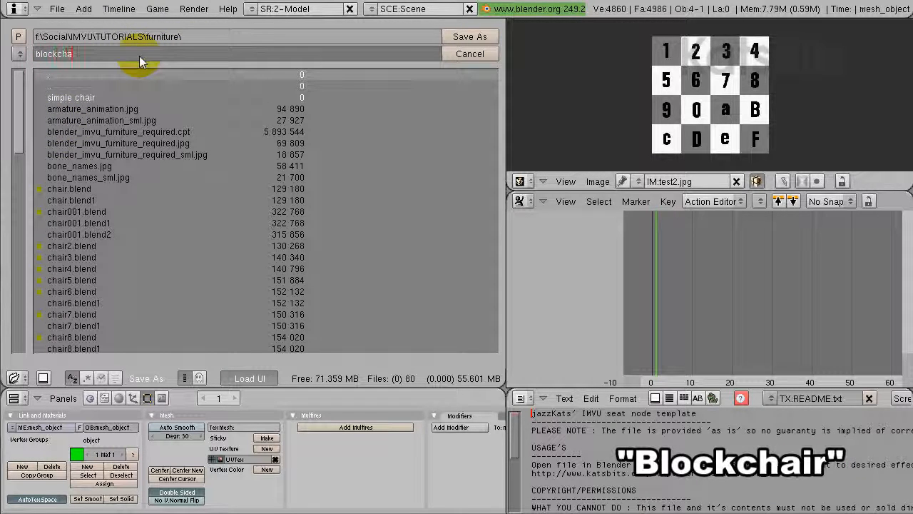
text(ir)
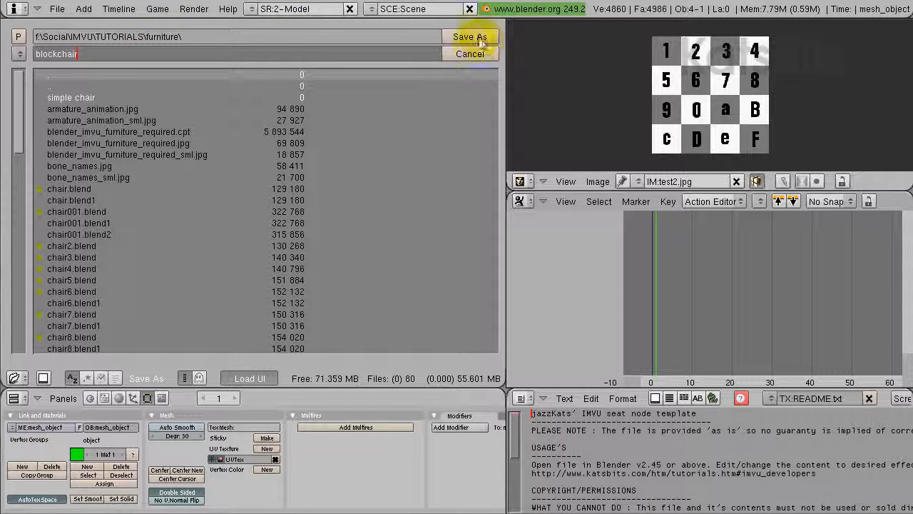
click(473, 42)
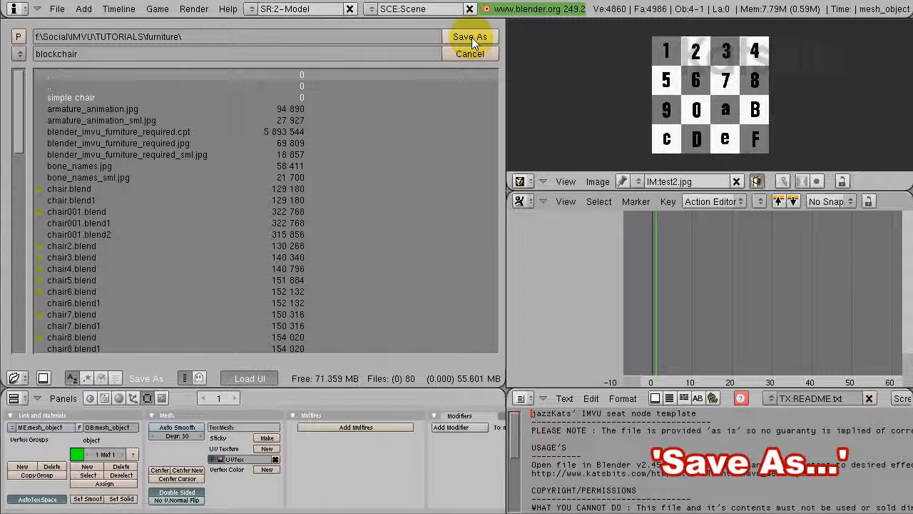
click(472, 39)
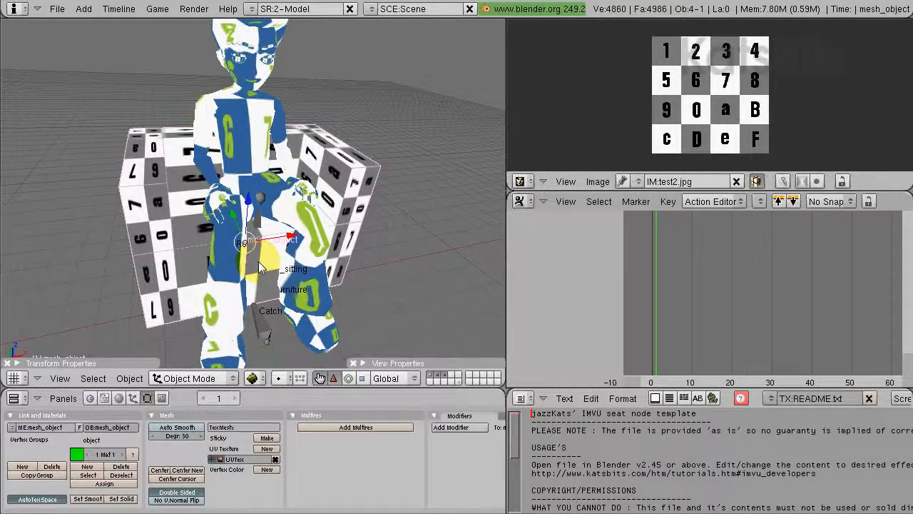
Step: Examine the chair in Object Mode from the side and from behind
middle_drag(259, 261, 171, 244)
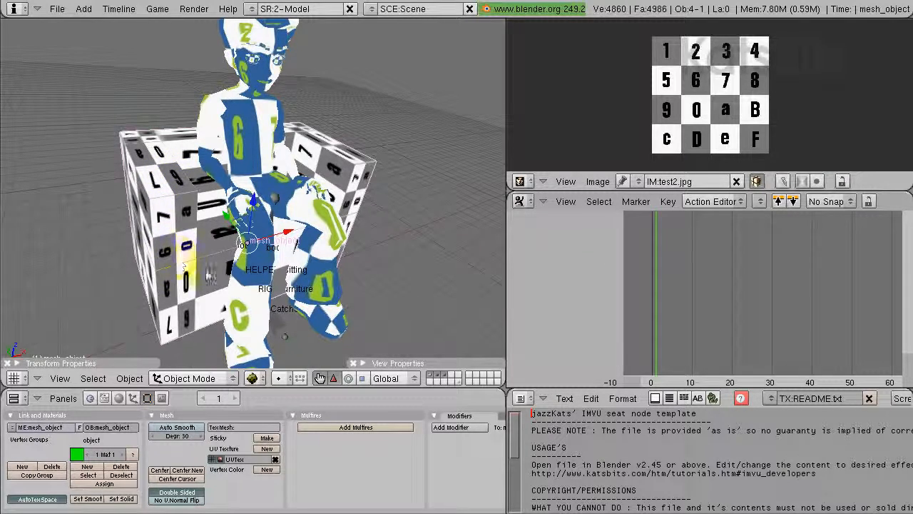
middle_drag(203, 271, 348, 265)
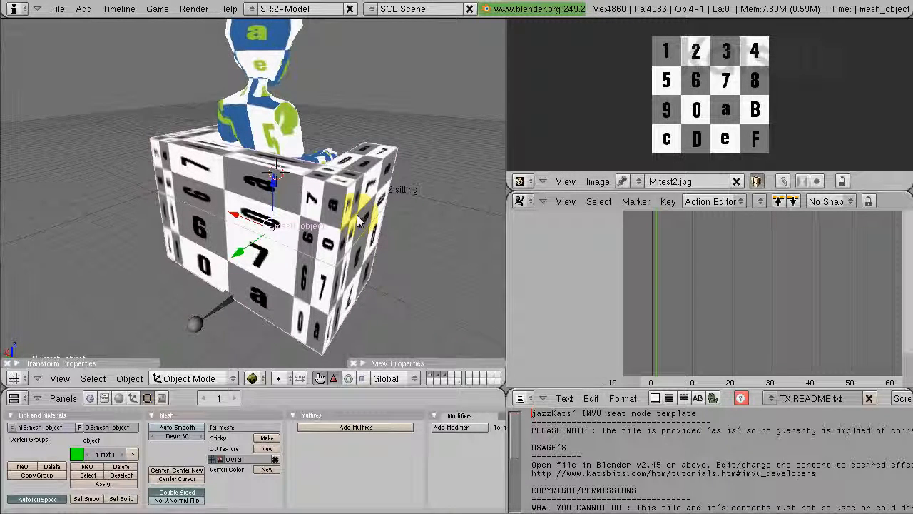
right_click(387, 159)
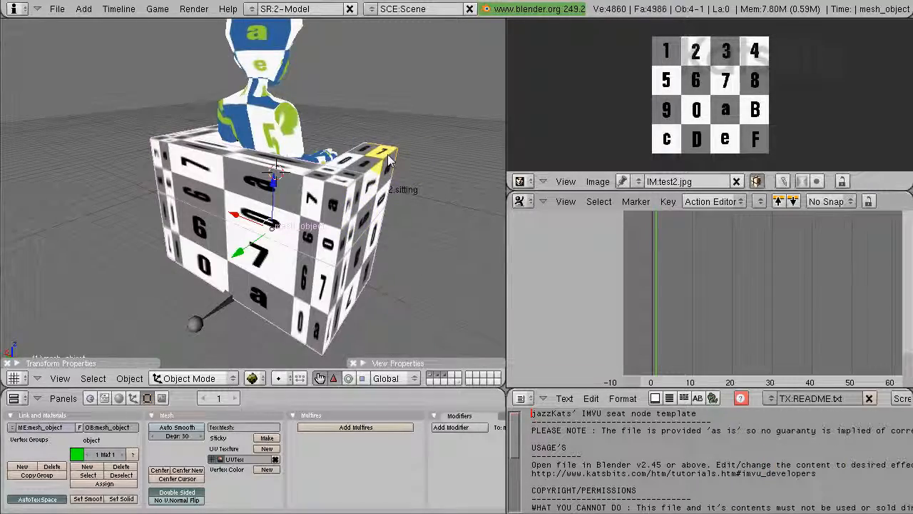
Step: Return the chair mesh to Edit Mode and inspect both arms from the front and the side
key(Tab)
middle_drag(387, 158, 194, 290)
scroll(194, 289, up, 2)
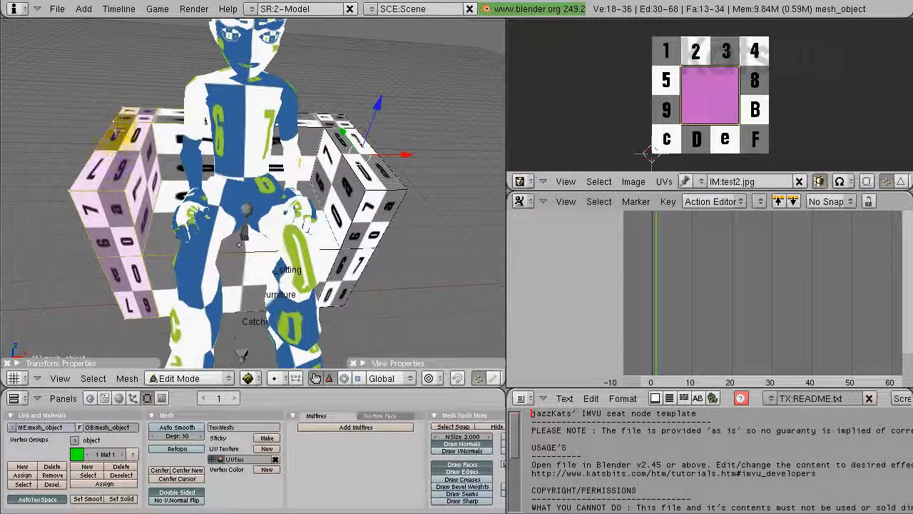
right_click(362, 142)
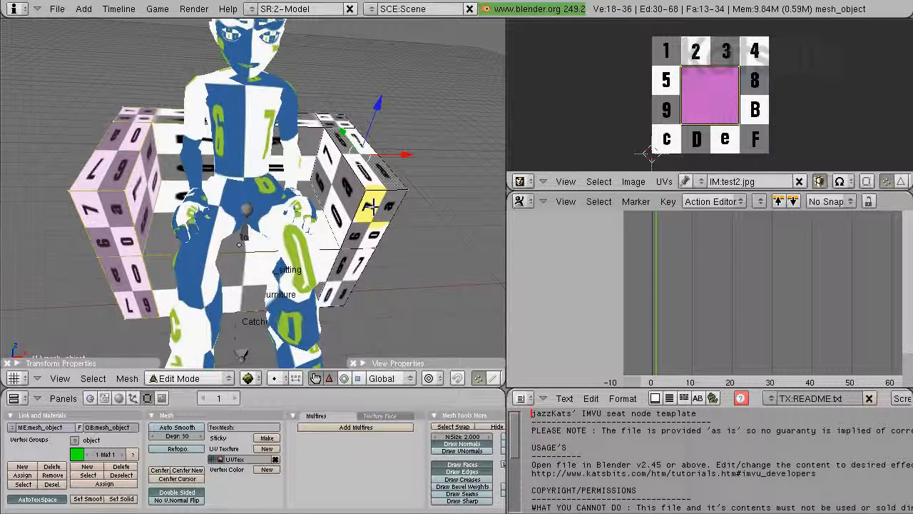
right_click(343, 293)
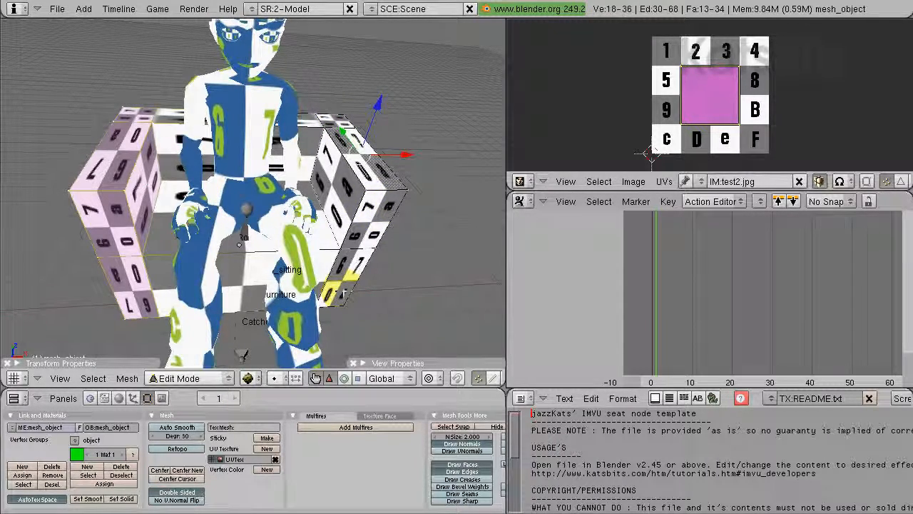
middle_drag(243, 355, 407, 221)
middle_drag(246, 136, 191, 198)
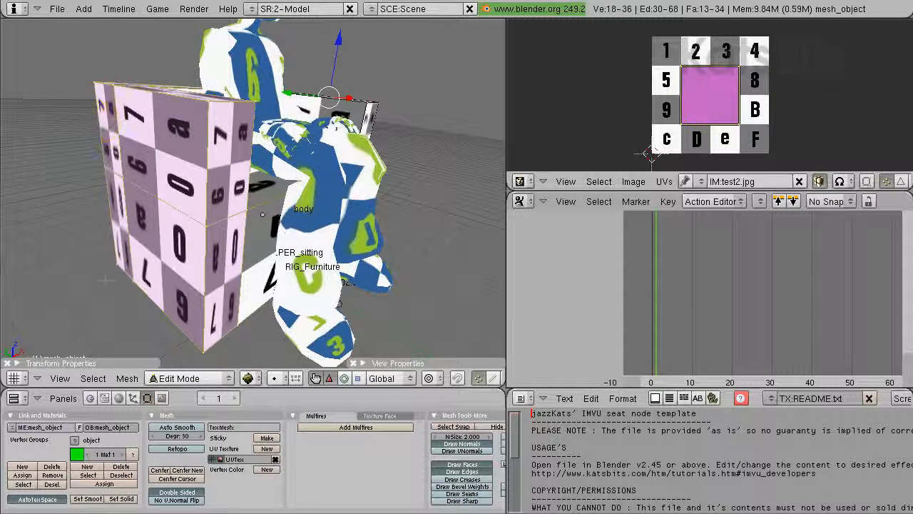
Step: Set the mesh selection mode to Edges and clear the current selection
key(ctrl+Tab)
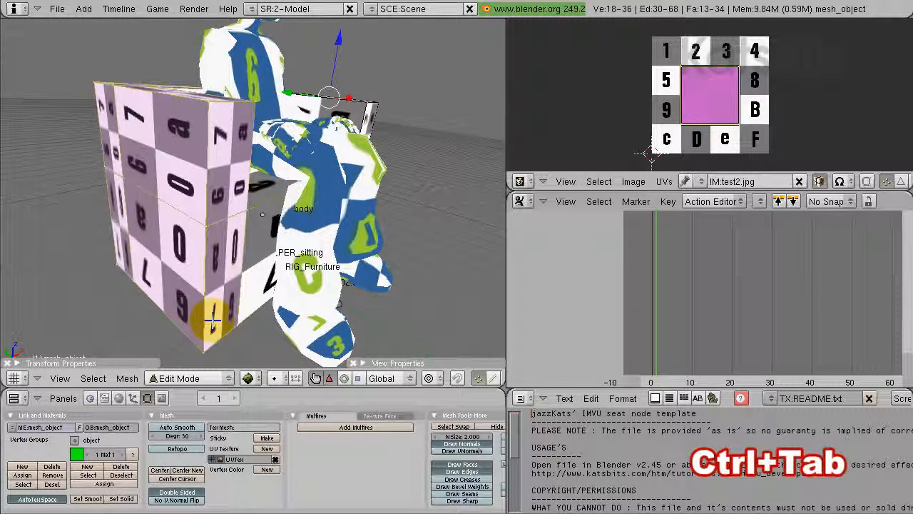
key(ctrl+Tab)
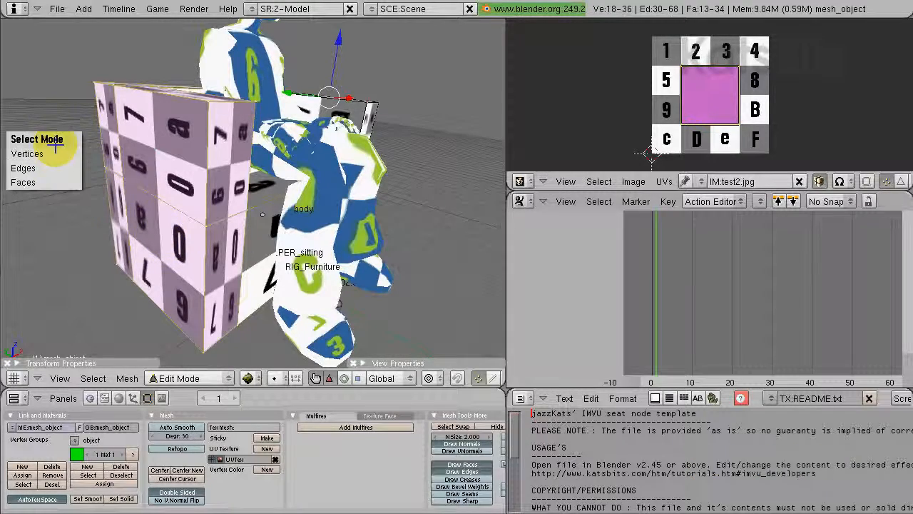
click(56, 168)
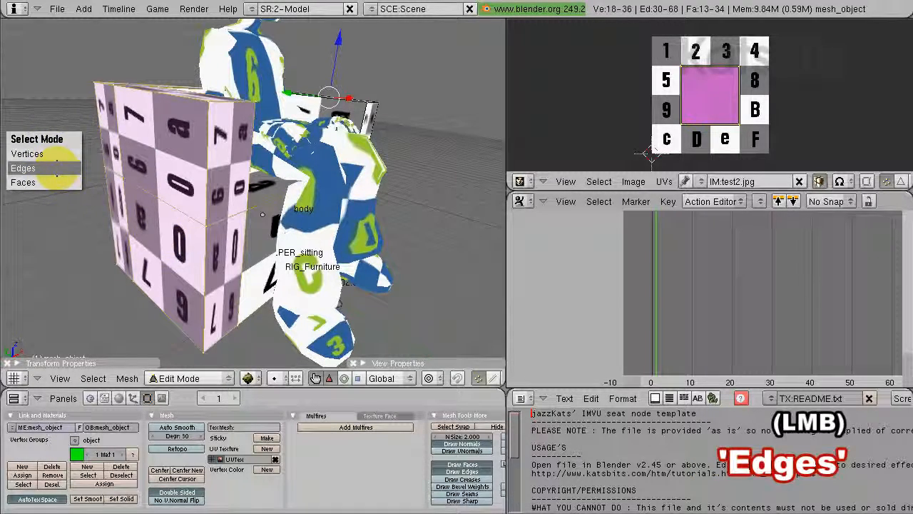
key(a)
key(a)
key(a)
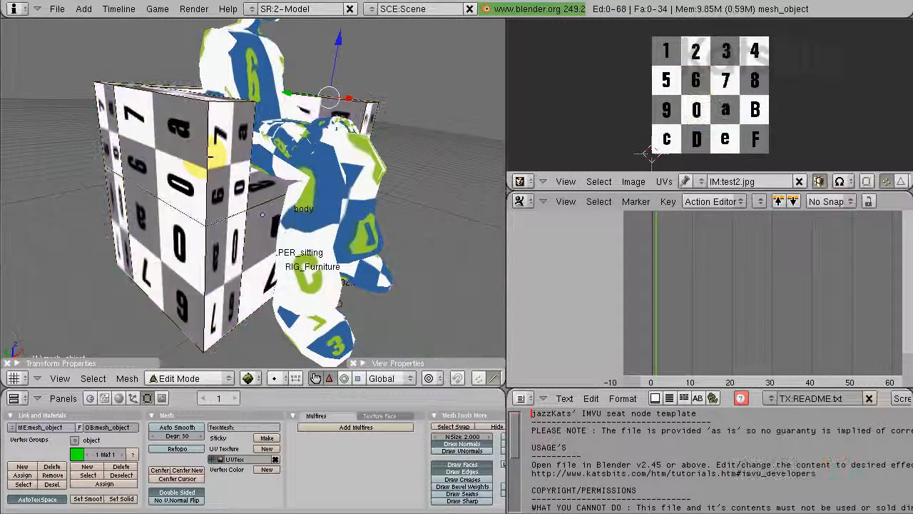
key(a)
key(a)
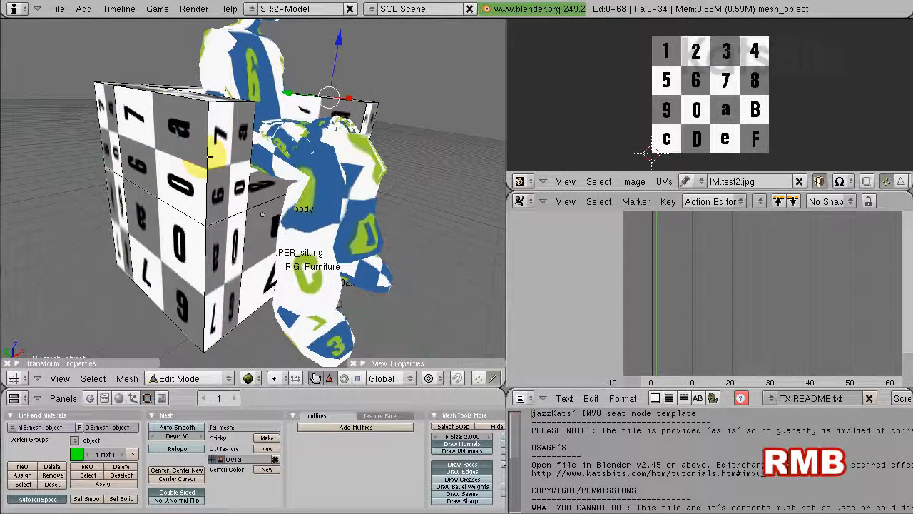
Step: Mark the eight edges outlining the outer side of the armrest at the figure's right hand as a seam, using Wireframe draw type
right_click(207, 159)
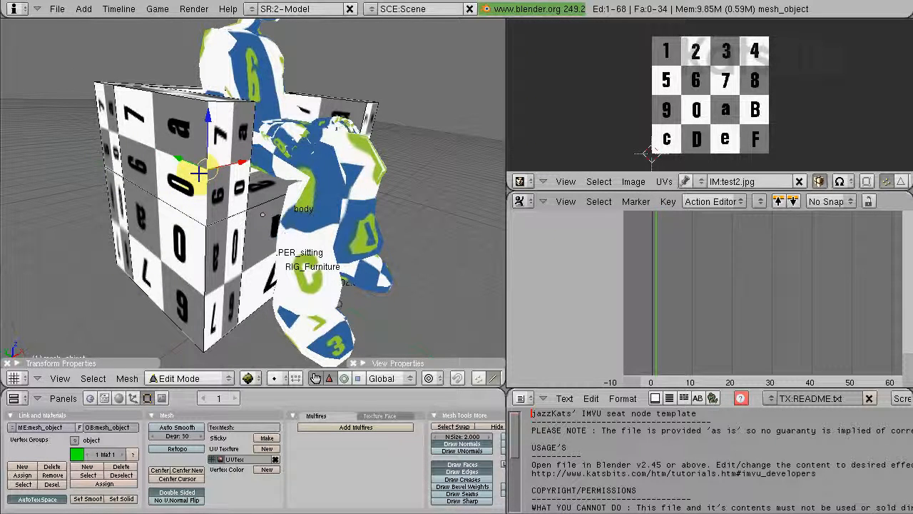
shift+right_click(205, 286)
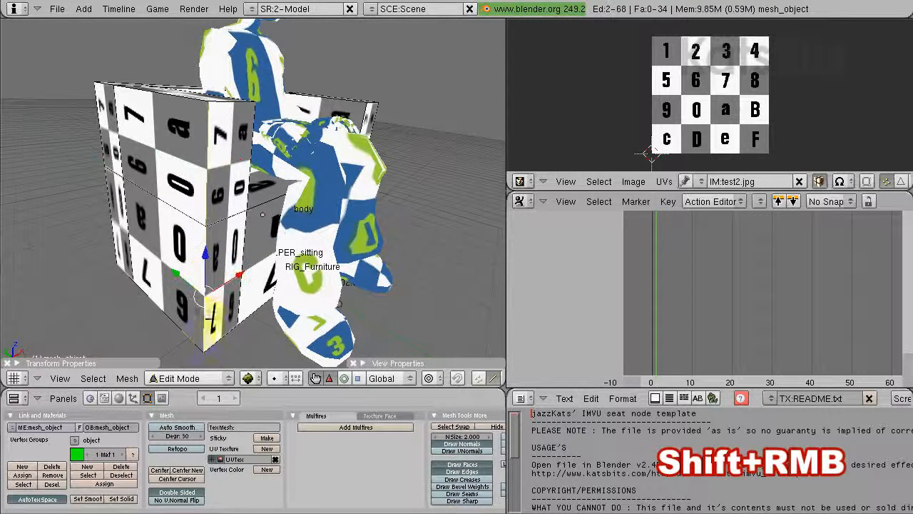
shift+right_click(177, 331)
shift+right_click(120, 258)
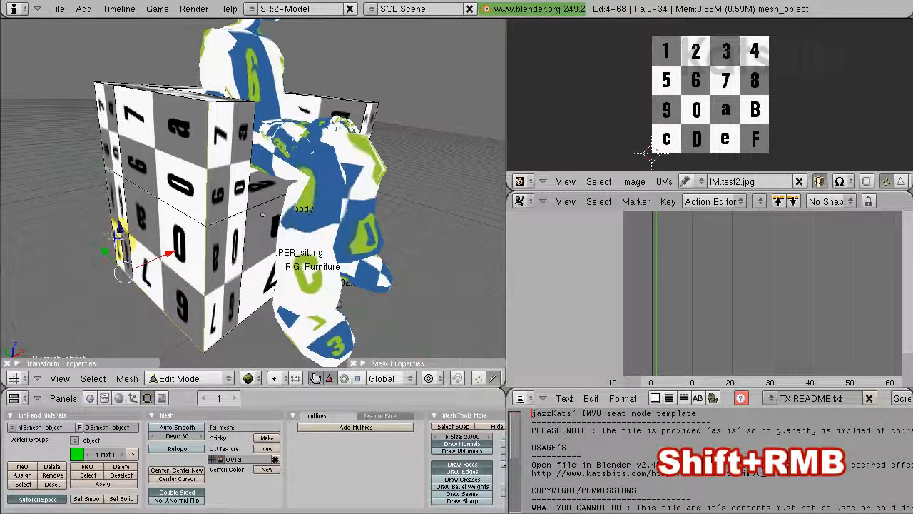
shift+right_click(119, 192)
shift+right_click(99, 114)
shift+right_click(106, 86)
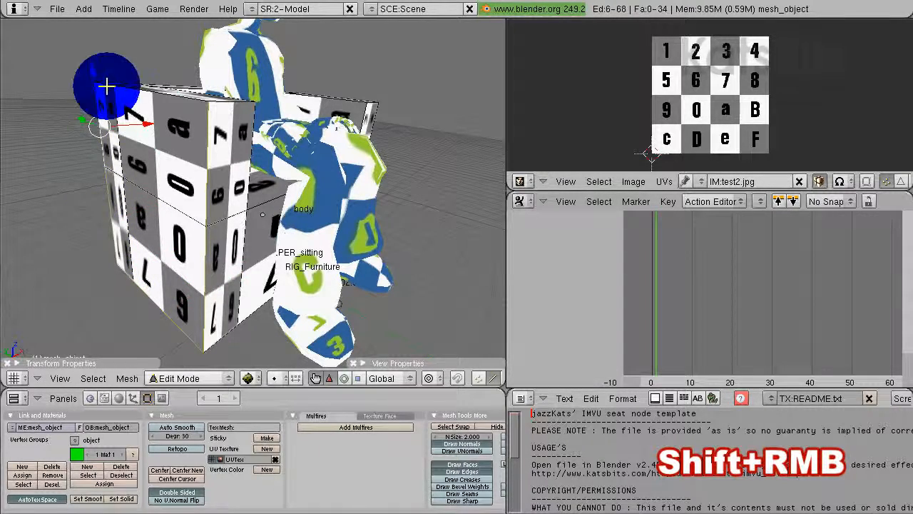
shift+right_click(171, 95)
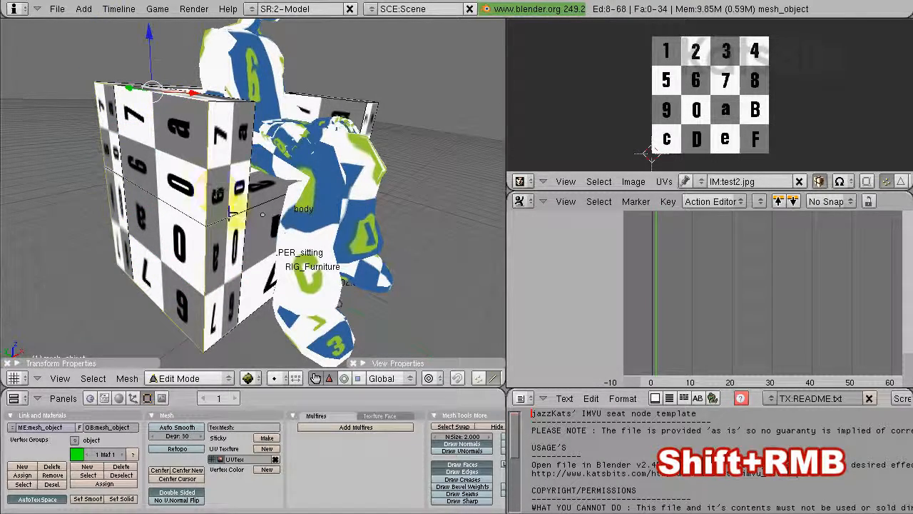
mouse_move(308, 236)
middle_down()
mouse_move(313, 275)
mouse_move(311, 243)
middle_up()
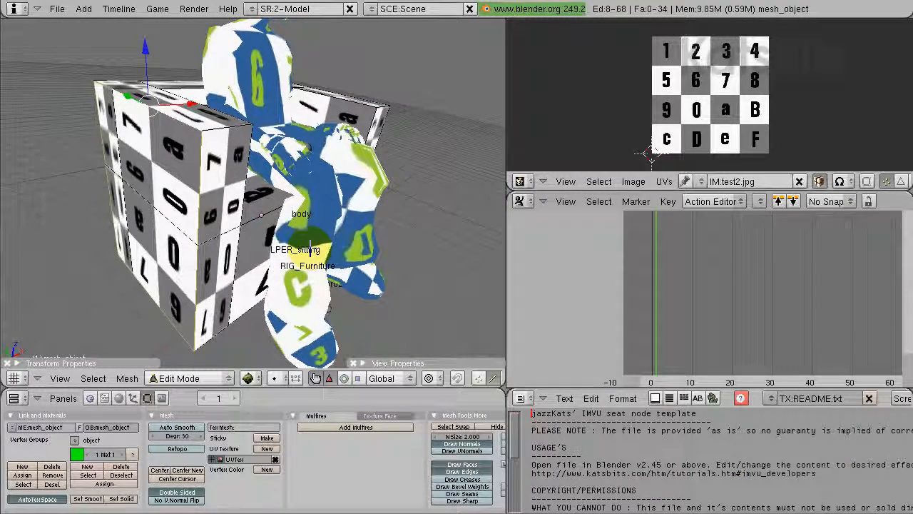
click(248, 378)
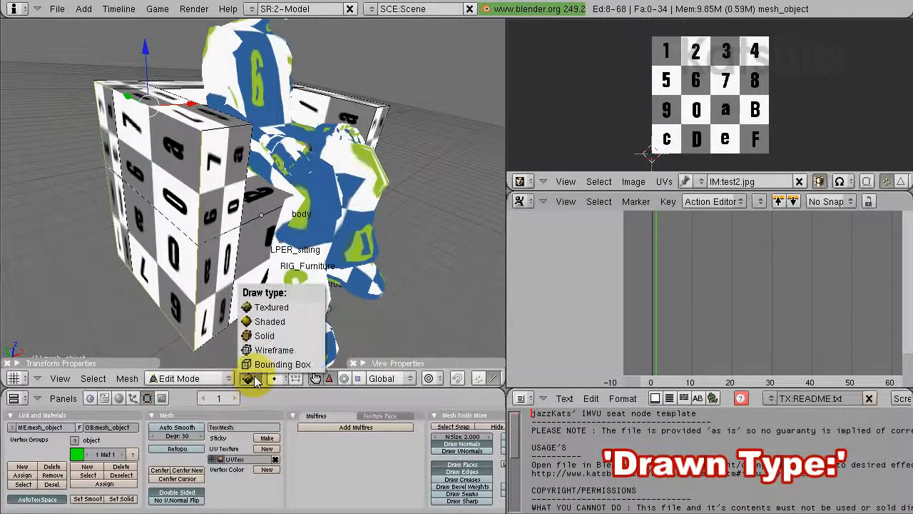
click(274, 352)
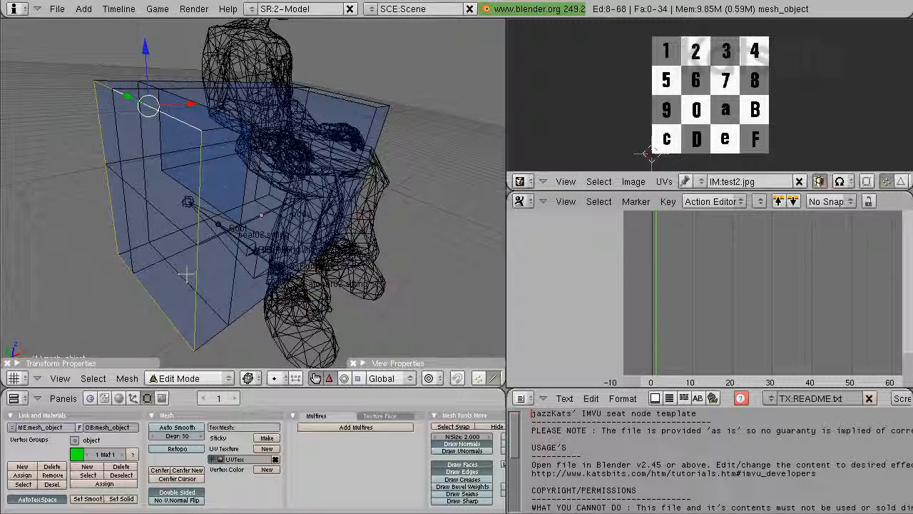
key(ctrl+e)
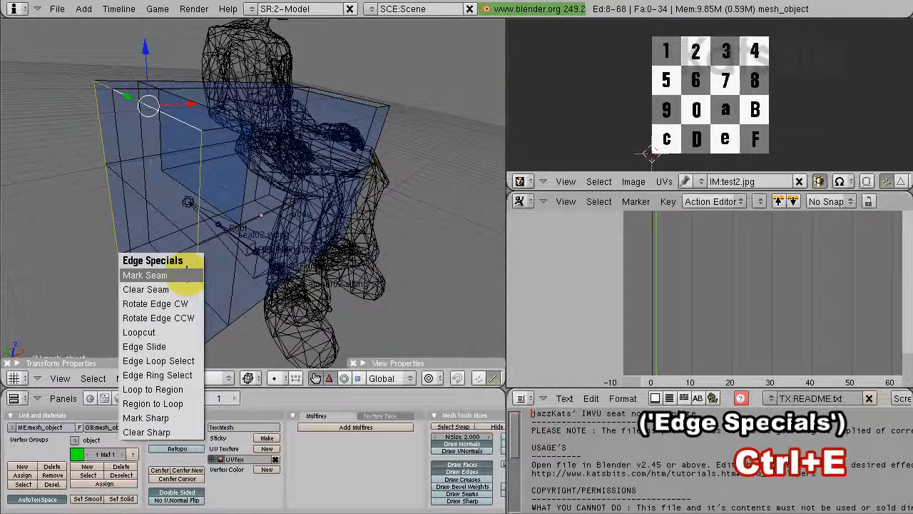
click(158, 276)
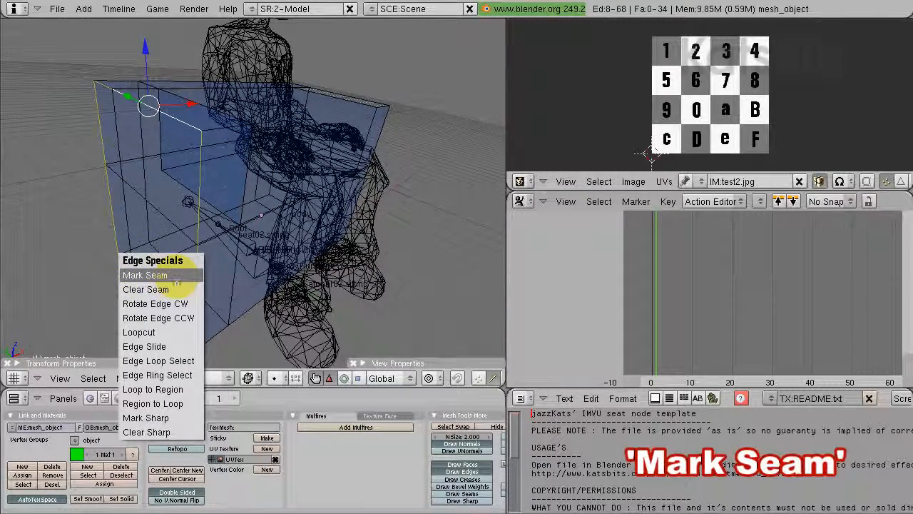
click(163, 277)
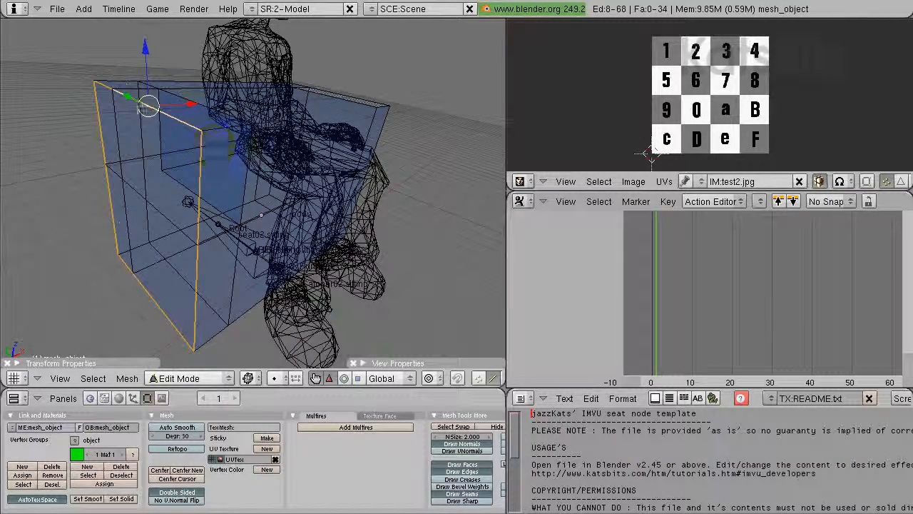
Step: Mark the eight edges outlining the outer side of the opposite armrest as a seam, after clearing the previous selection
middle_drag(204, 179, 181, 265)
middle_drag(153, 249, 316, 153)
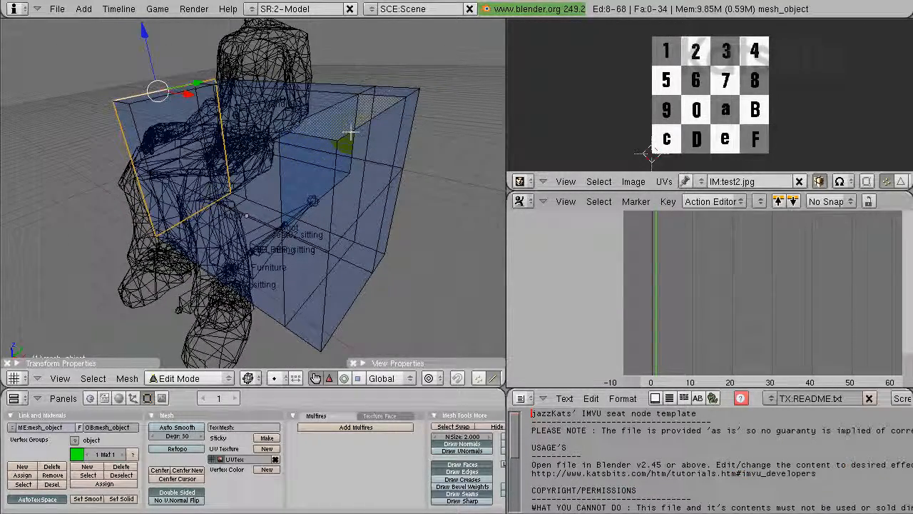
key(a)
right_click(350, 132)
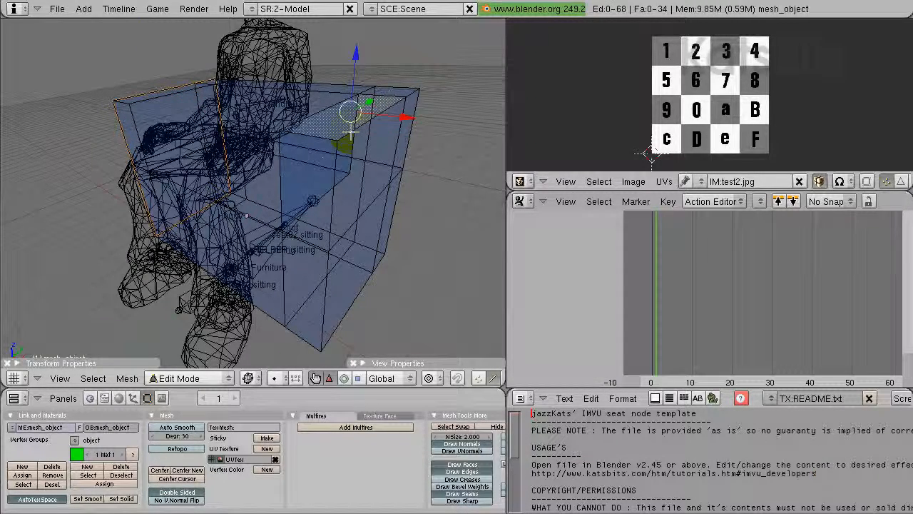
right_click(357, 127)
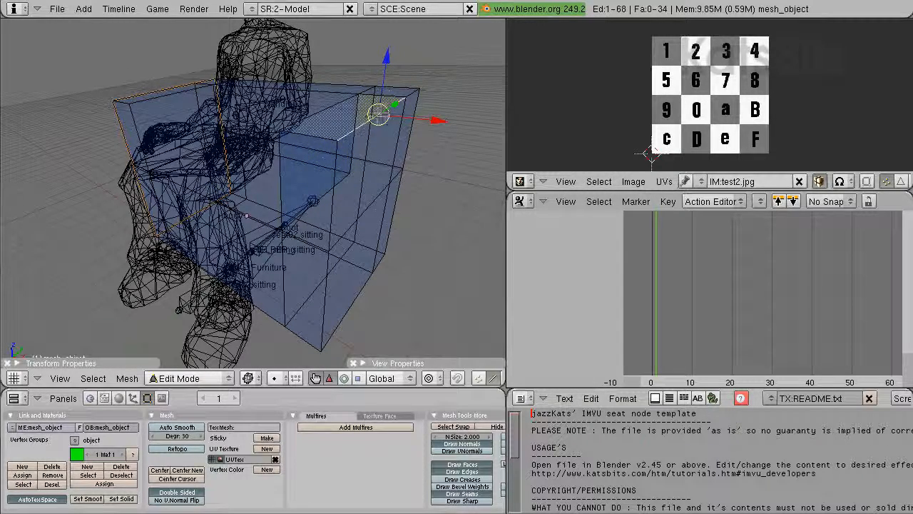
shift+right_click(378, 114)
shift+right_click(412, 94)
shift+right_click(417, 112)
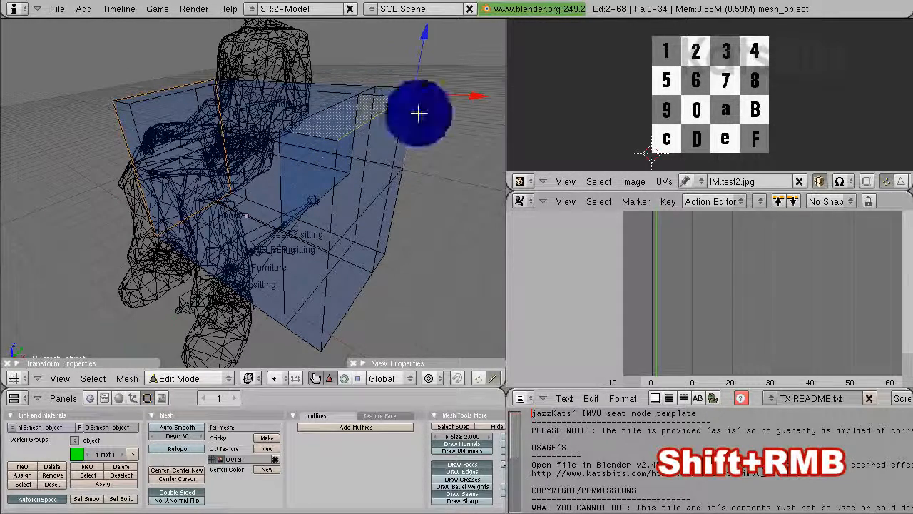
shift+right_click(396, 206)
shift+right_click(382, 260)
shift+right_click(329, 314)
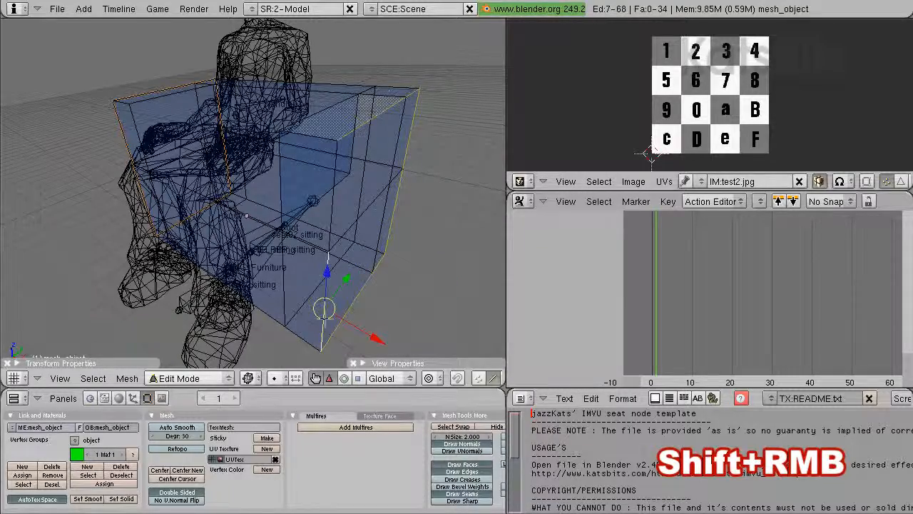
shift+right_click(326, 179)
shift+right_click(345, 143)
mouse_move(332, 242)
middle_down()
mouse_move(307, 228)
mouse_move(325, 235)
mouse_move(333, 254)
middle_up()
key(ctrl+e)
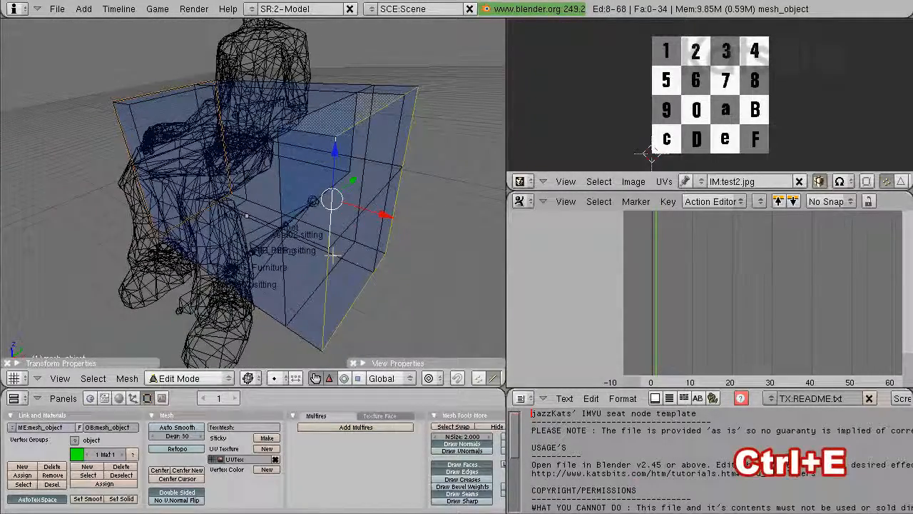
click(291, 256)
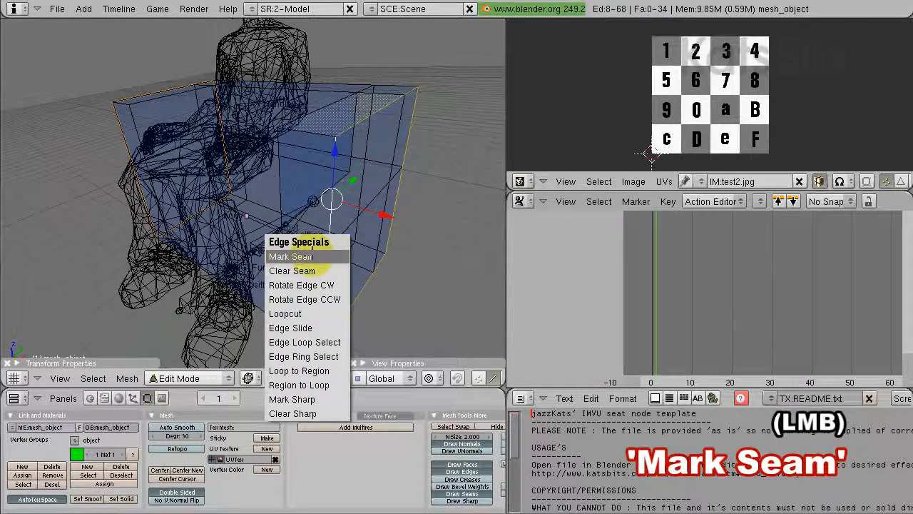
Step: Mark the three top and three bottom edges across the rear of the chair, between the two side outlines, as seams
middle_drag(303, 258, 235, 200)
shift+right_click(203, 202)
right_click(196, 180)
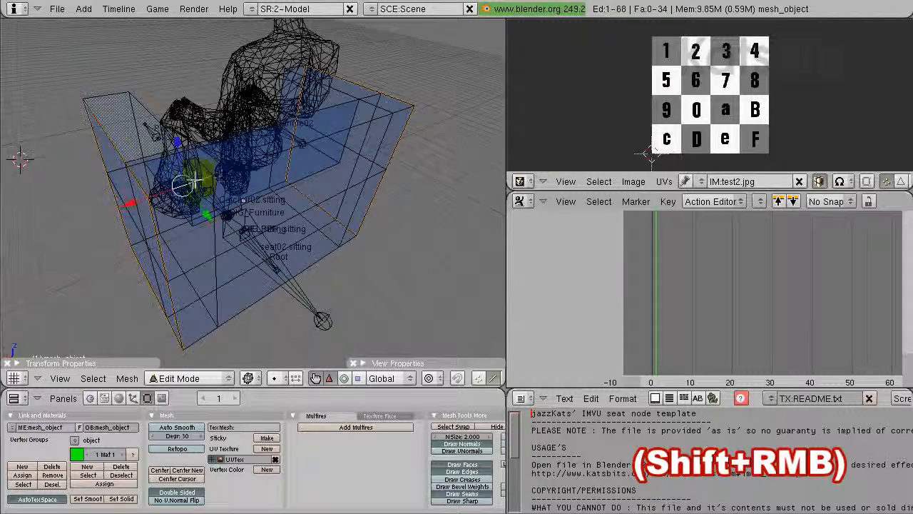
shift+right_click(262, 154)
shift+right_click(408, 108)
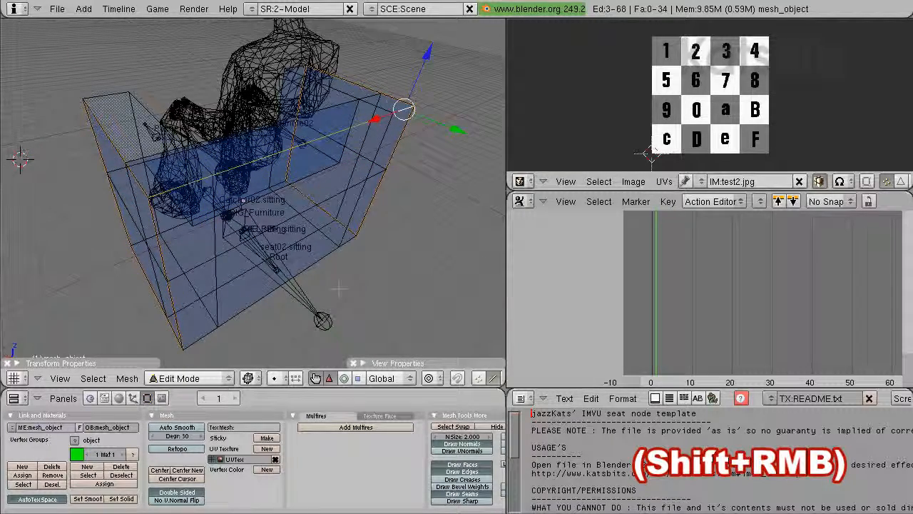
shift+right_click(349, 239)
shift+right_click(191, 346)
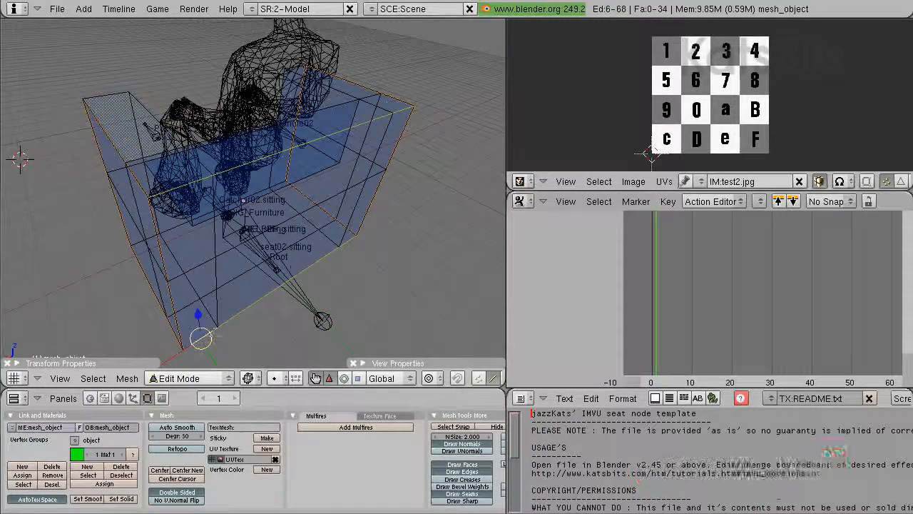
key(ctrl+e)
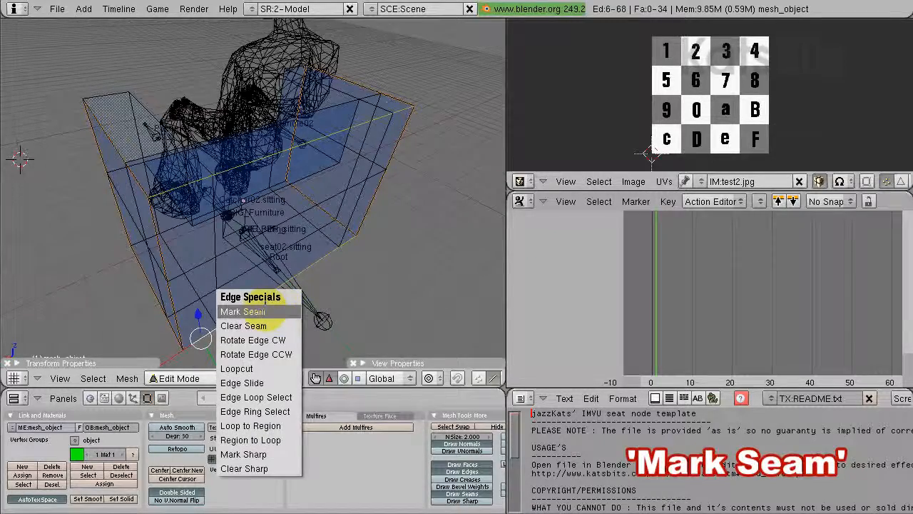
click(243, 311)
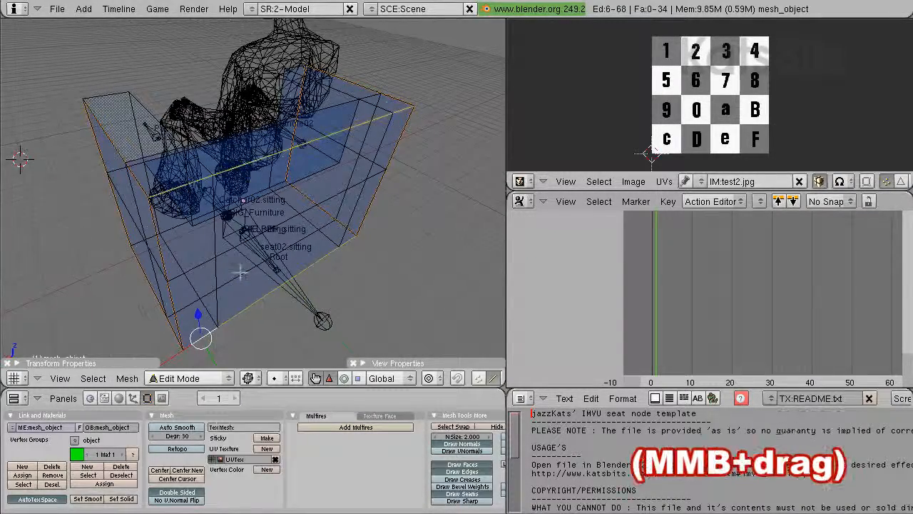
Step: Mark the three front bottom edges and the inner top edges of both armrests and the backrest as seams
middle_drag(243, 312, 207, 300)
right_click(187, 287)
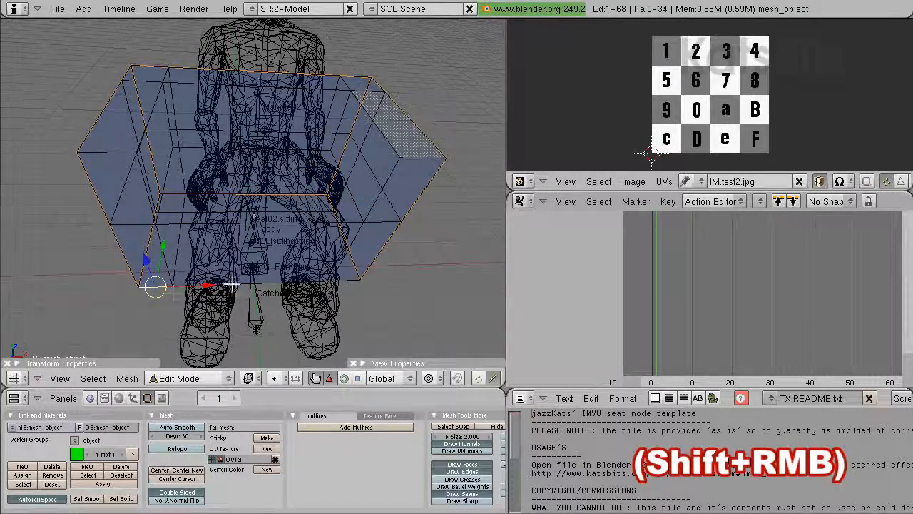
shift+right_click(349, 277)
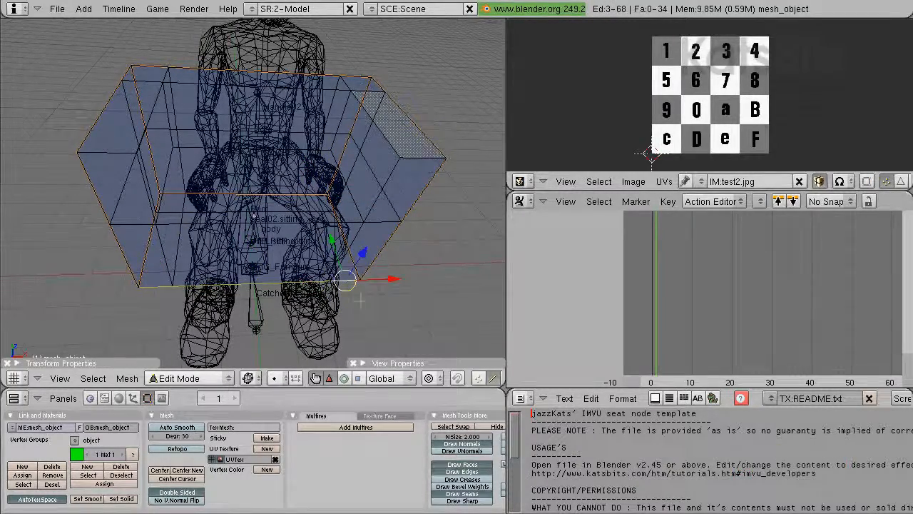
mouse_move(335, 285)
middle_down()
mouse_move(315, 287)
mouse_move(322, 290)
middle_up()
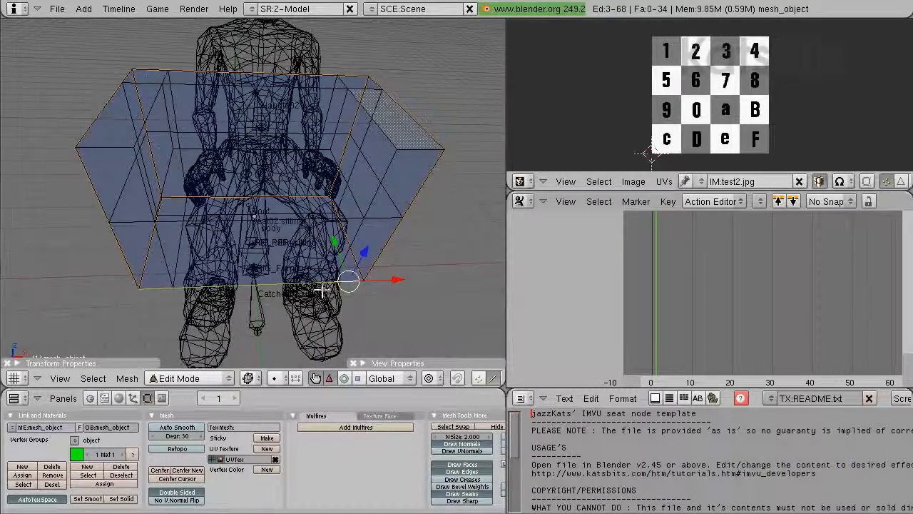
shift+right_click(147, 124)
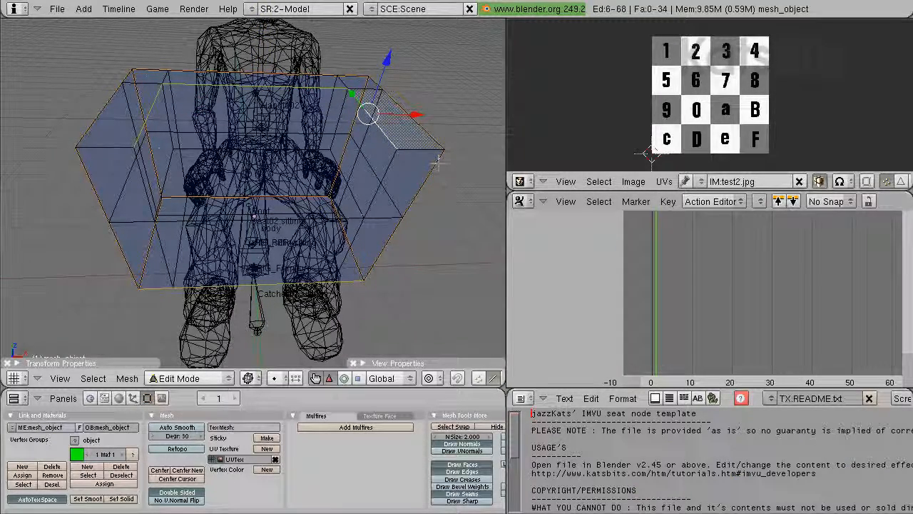
key(ctrl+e)
click(350, 201)
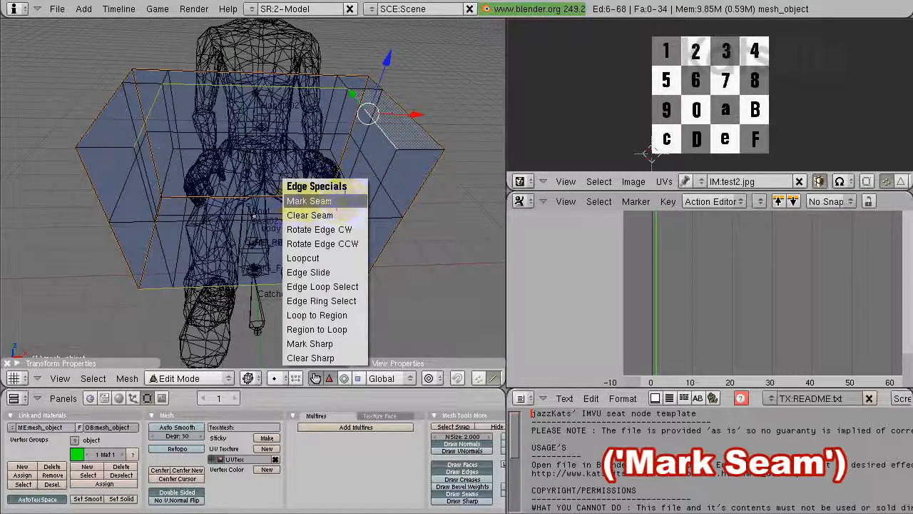
click(330, 202)
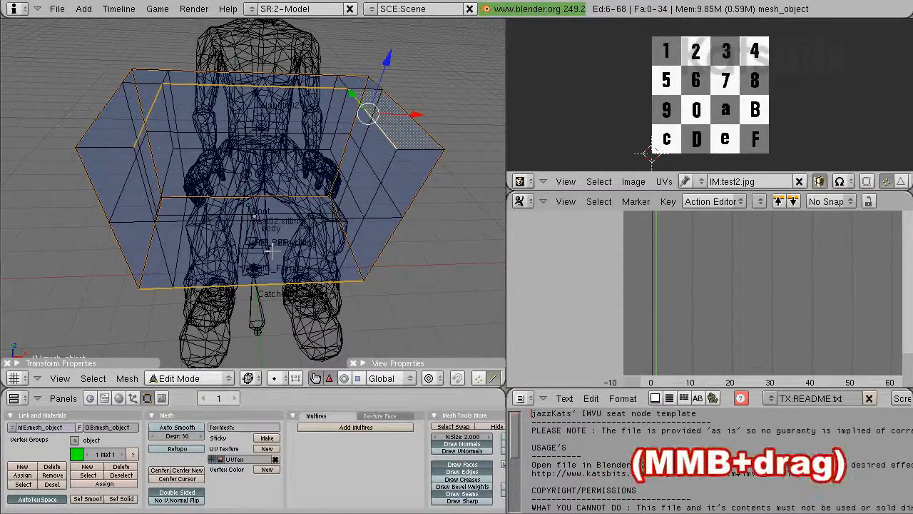
middle_drag(314, 229, 304, 278)
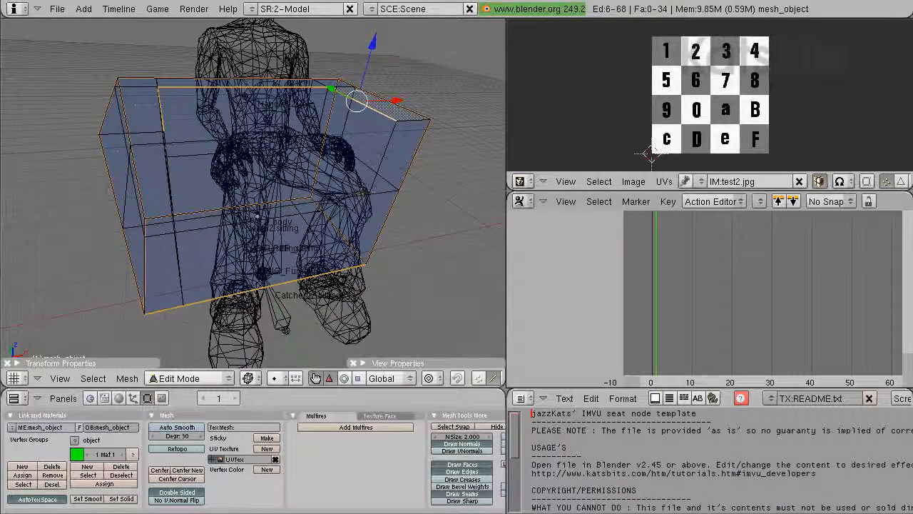
Step: Hide the seated figure by showing only the chair's layer in Object Mode, and return to Edit Mode on the chair
middle_drag(364, 201, 305, 227)
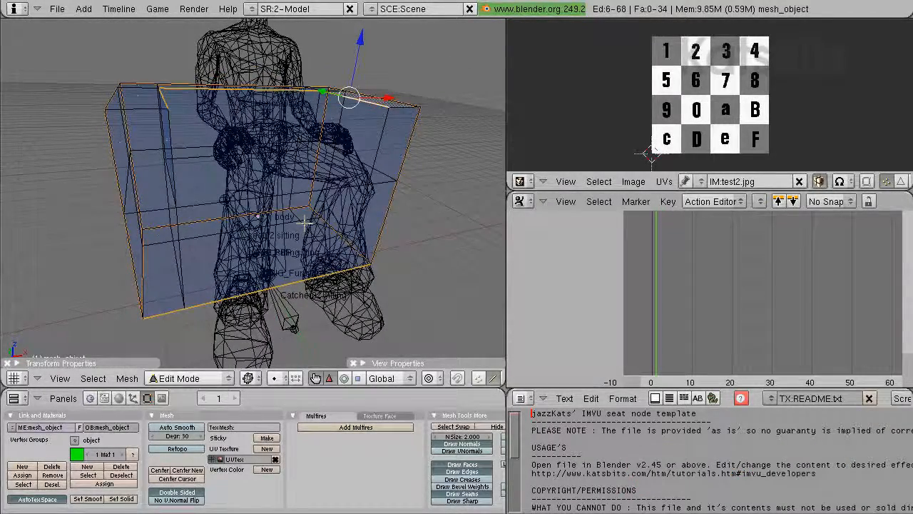
key(Tab)
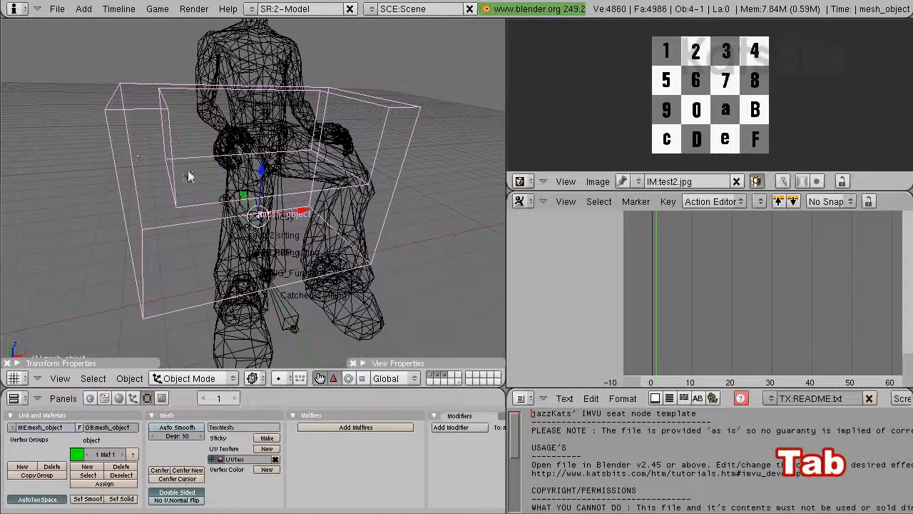
click(432, 380)
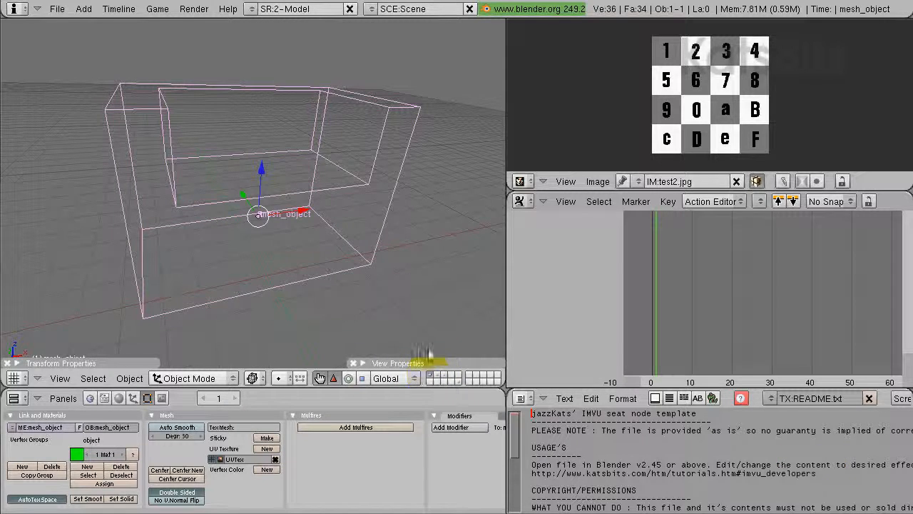
mouse_move(403, 264)
middle_down()
mouse_move(336, 251)
mouse_move(224, 264)
mouse_move(399, 261)
middle_up()
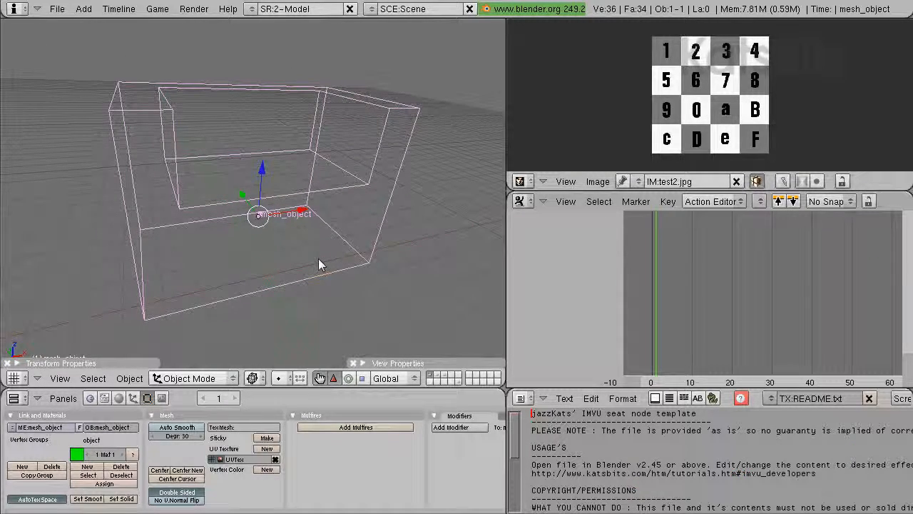
key(Tab)
middle_drag(287, 249, 207, 263)
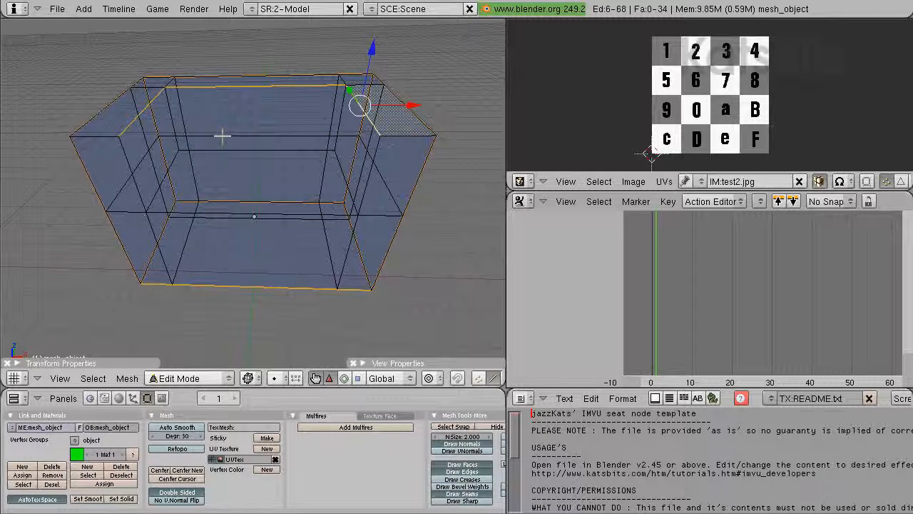
Step: In Solid draw type, mark the four edges around the seat and the four upright edges of the inner armrest sides as seams
key(z)
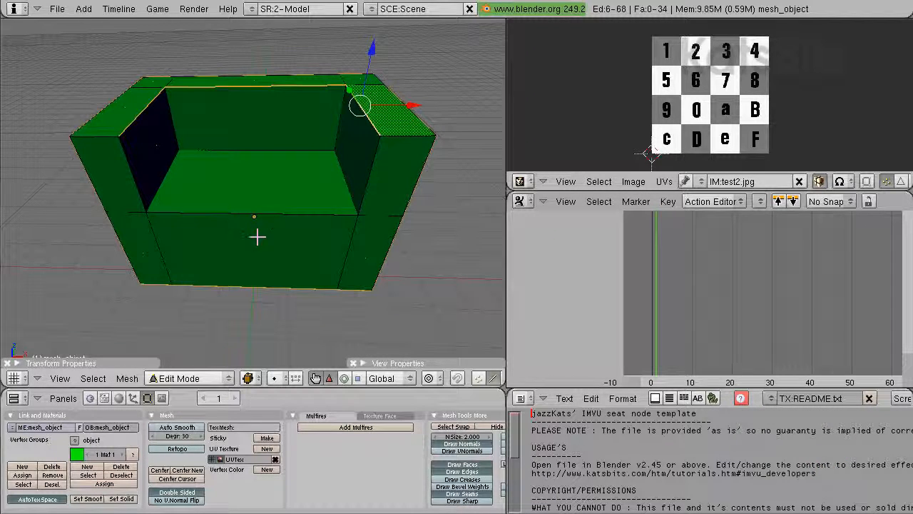
middle_drag(258, 237, 267, 238)
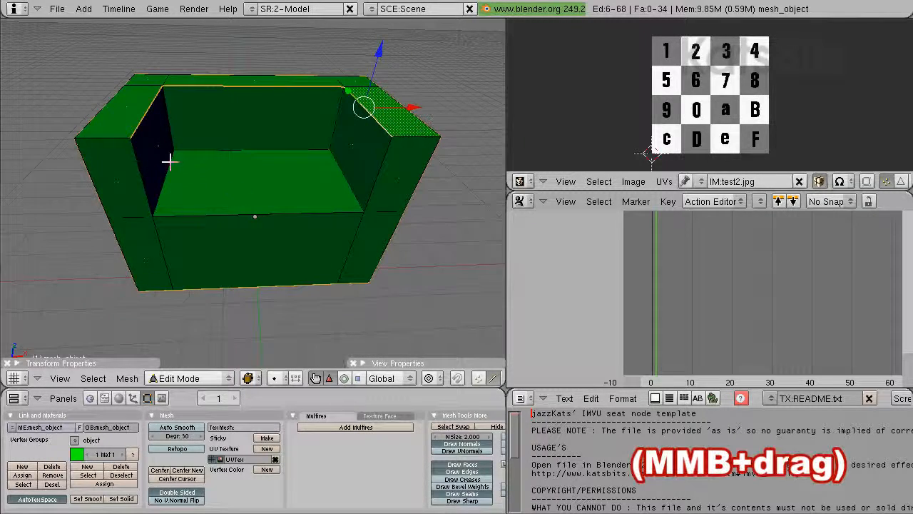
middle_drag(178, 249, 114, 128)
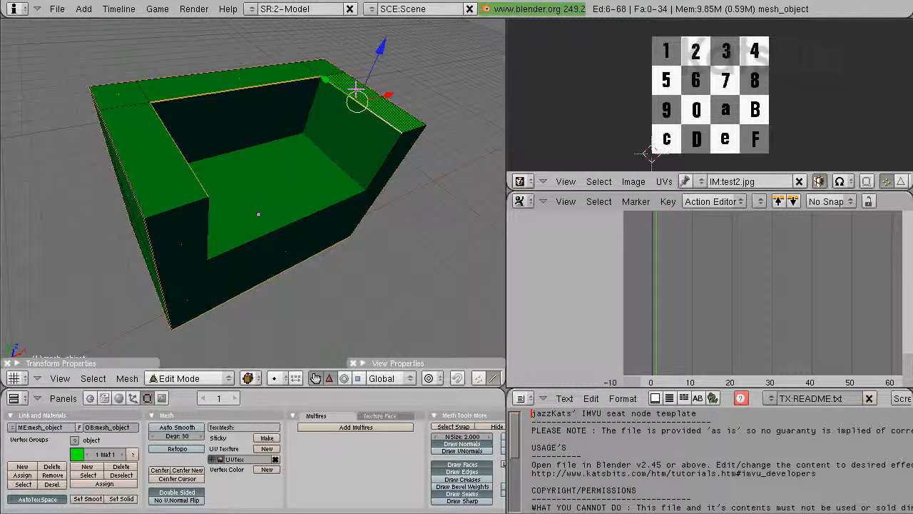
middle_drag(292, 253, 235, 248)
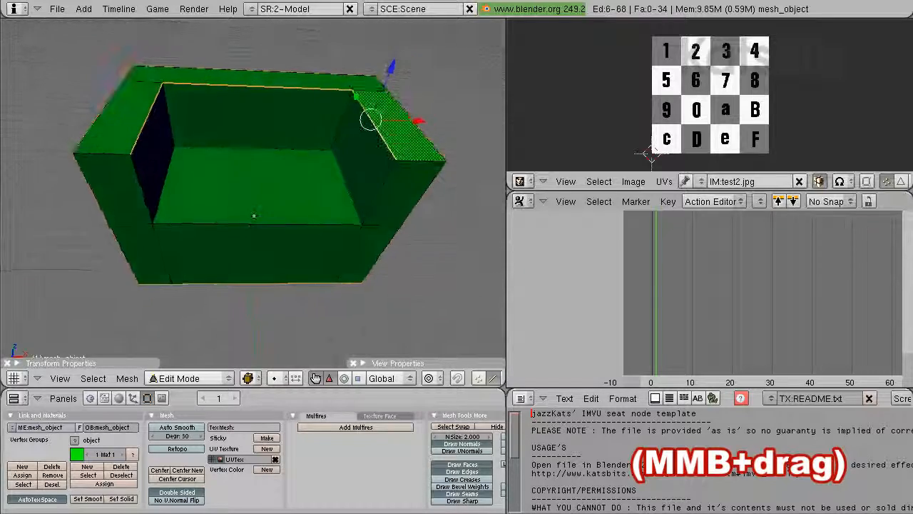
shift+right_click(348, 118)
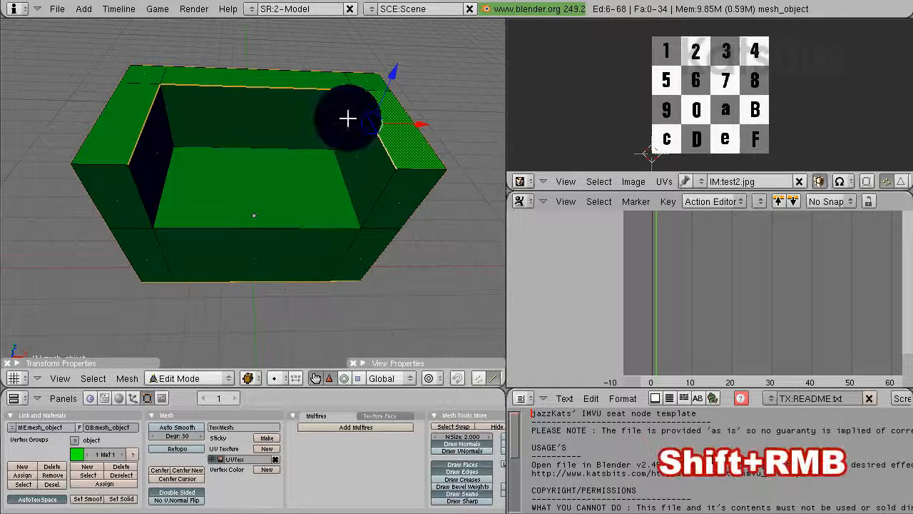
shift+right_click(169, 123)
shift+right_click(138, 201)
shift+right_click(381, 196)
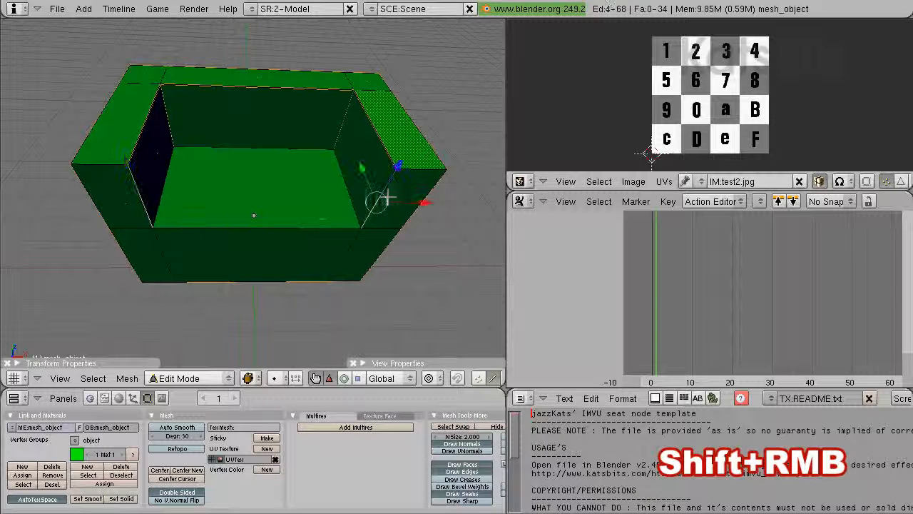
shift+right_click(317, 227)
shift+right_click(343, 187)
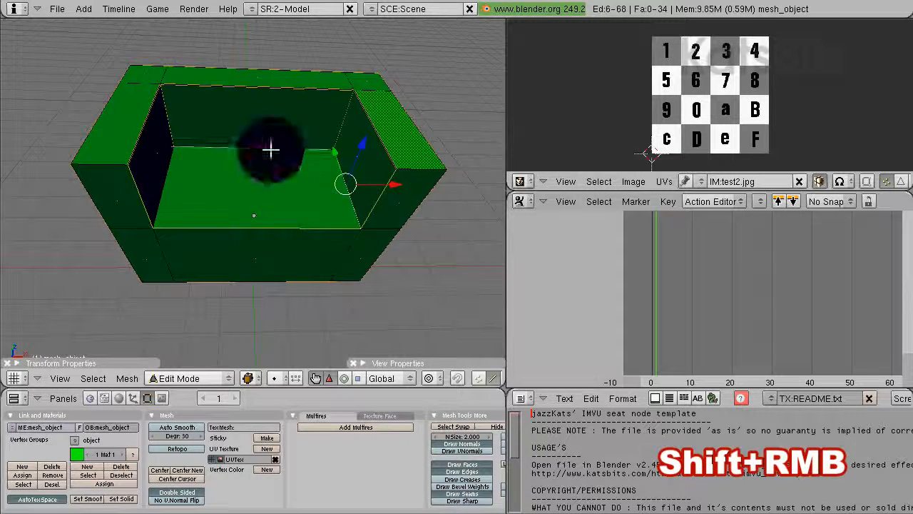
shift+right_click(269, 149)
shift+right_click(172, 183)
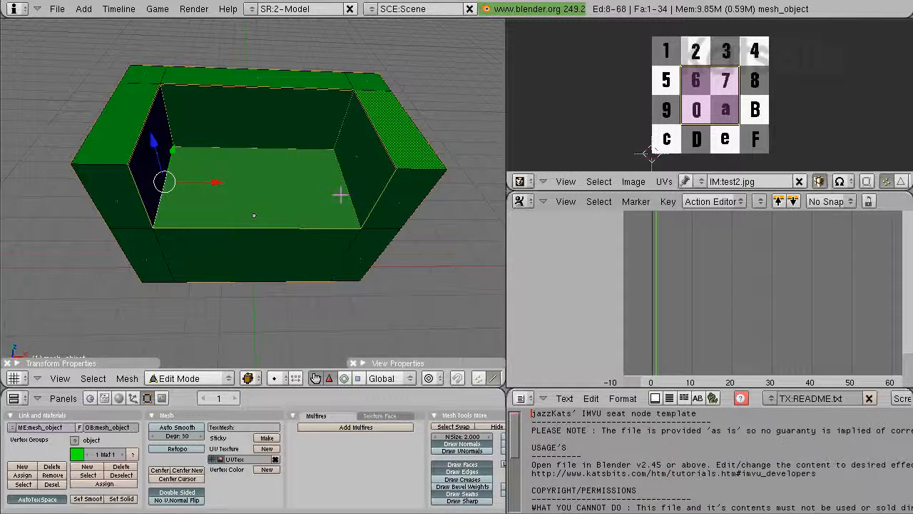
key(ctrl+e)
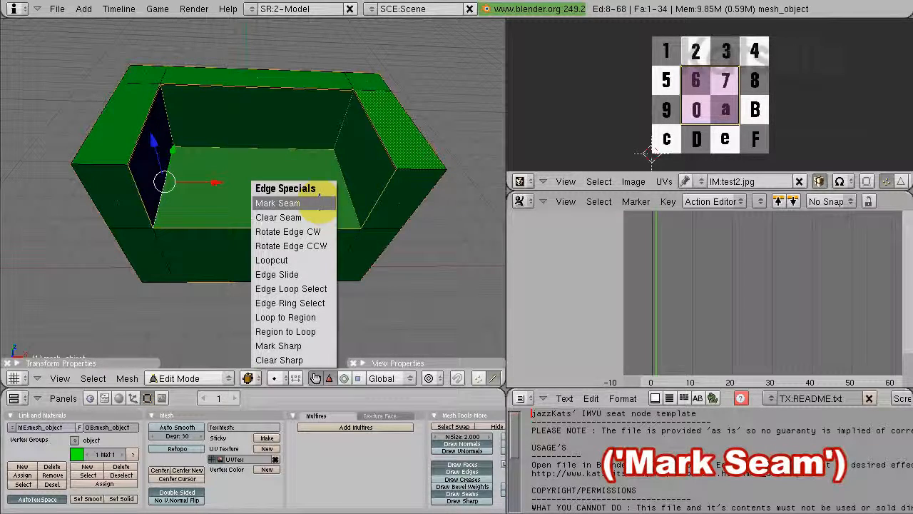
click(318, 201)
Step: Select the entire chair mesh in Wireframe draw type and apply the Unwrap UV calculation
key(z)
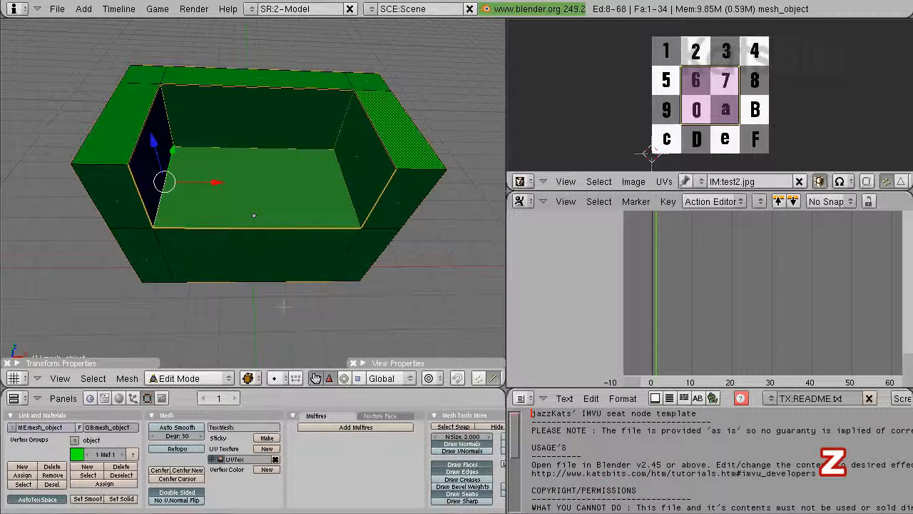
middle_drag(274, 293, 235, 265)
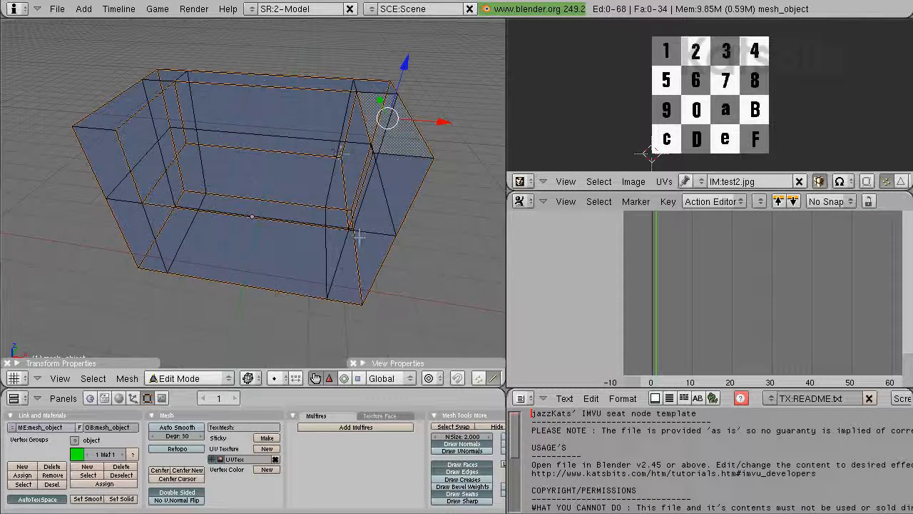
middle_drag(271, 221, 348, 255)
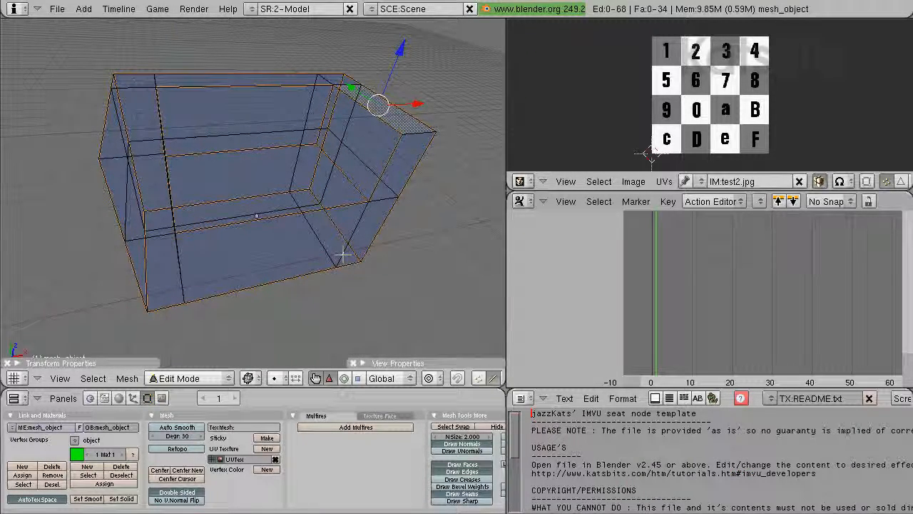
middle_drag(343, 255, 372, 260)
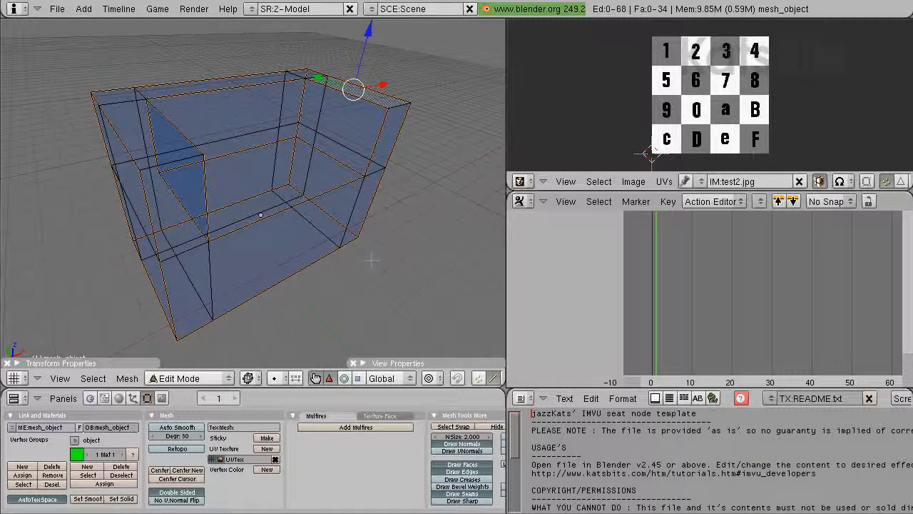
key(a)
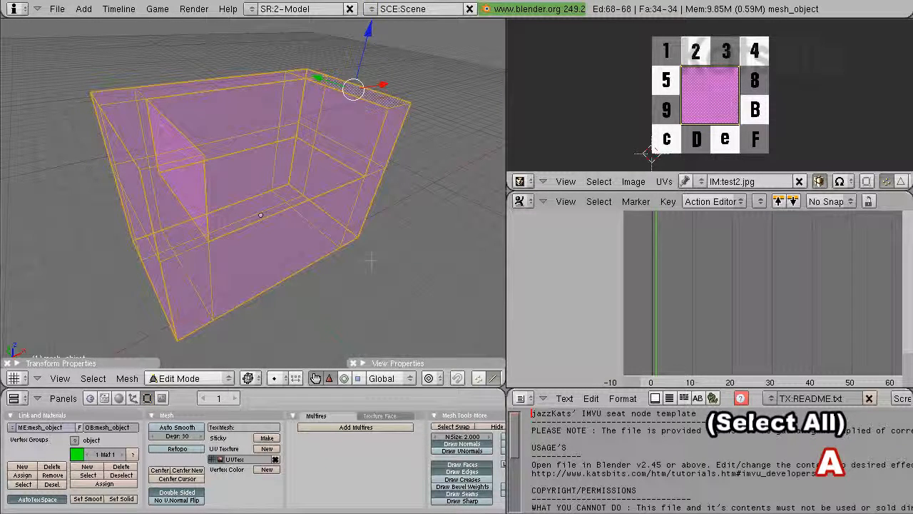
key(u)
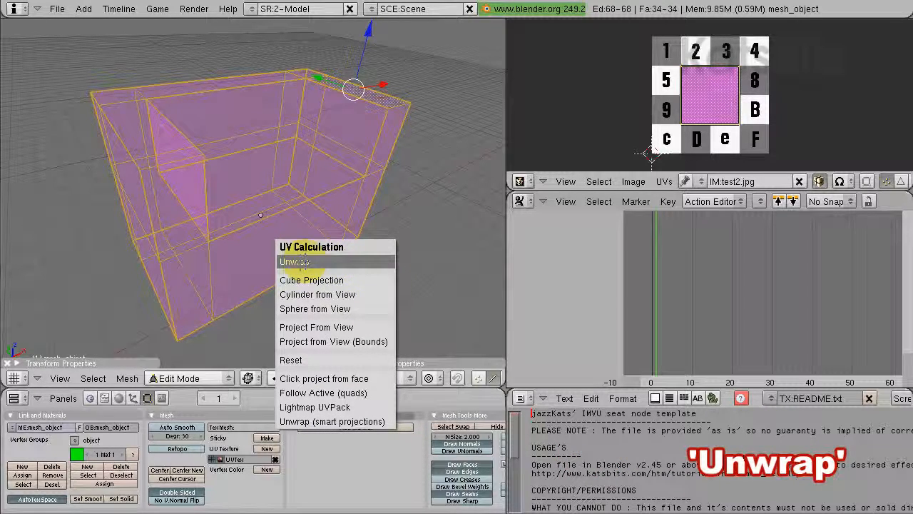
click(294, 262)
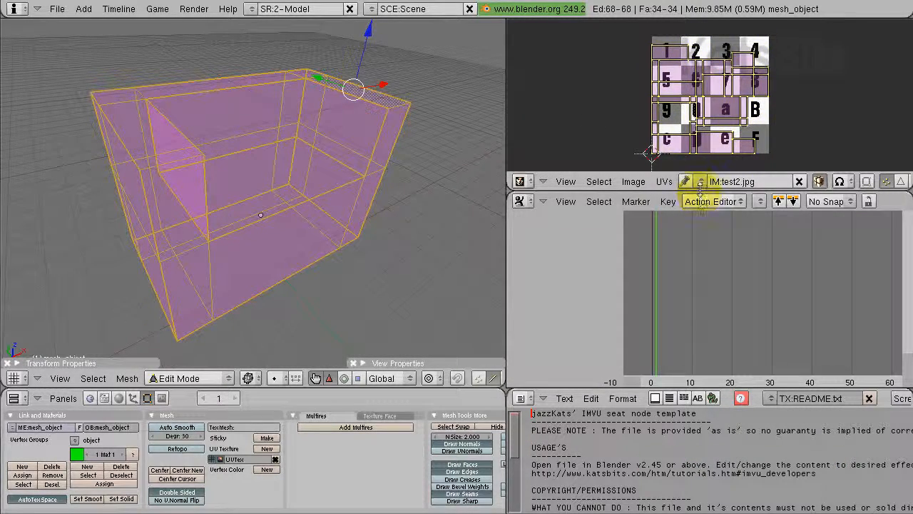
Step: Enlarge the UV/Image Editor area downward over the Action Editor so the whole unwrapped layout fits at a larger zoom
drag(696, 191, 693, 308)
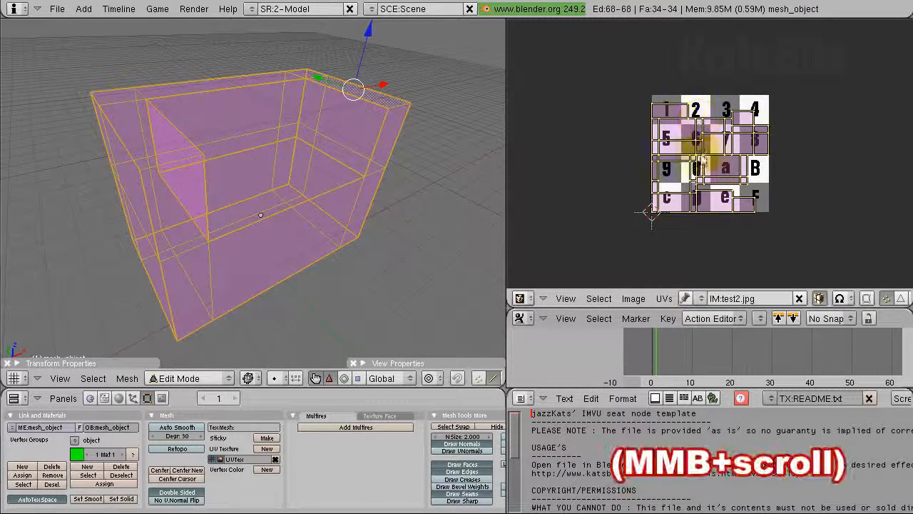
scroll(699, 242, up, 3)
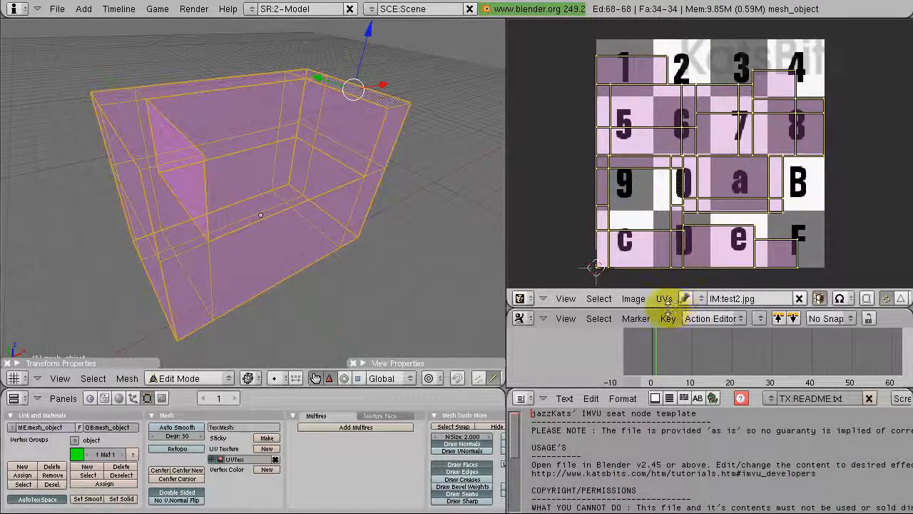
mouse_move(667, 309)
mouse_down()
mouse_move(673, 188)
mouse_move(652, 255)
mouse_move(656, 312)
mouse_move(658, 300)
mouse_up()
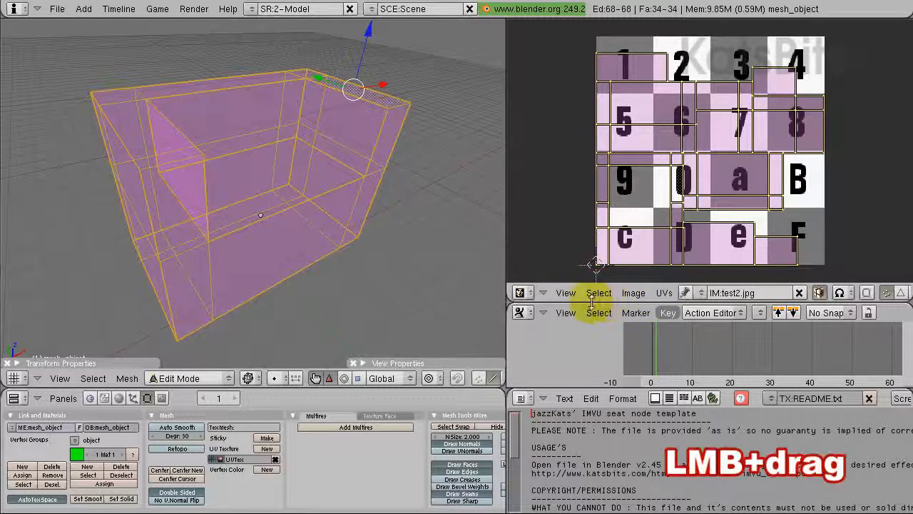
drag(601, 302, 592, 283)
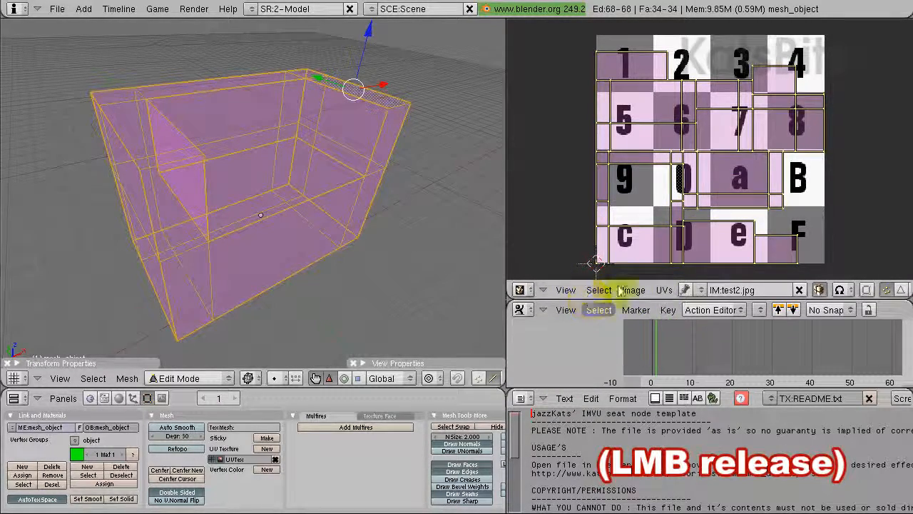
Step: Display the chair in Textured draw type and inspect how the test image maps onto its front and inside faces
click(242, 222)
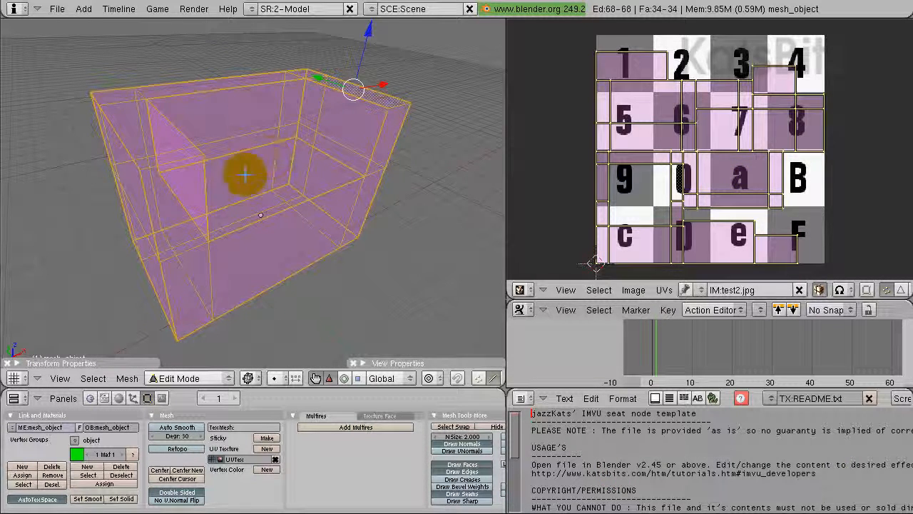
key(alt+z)
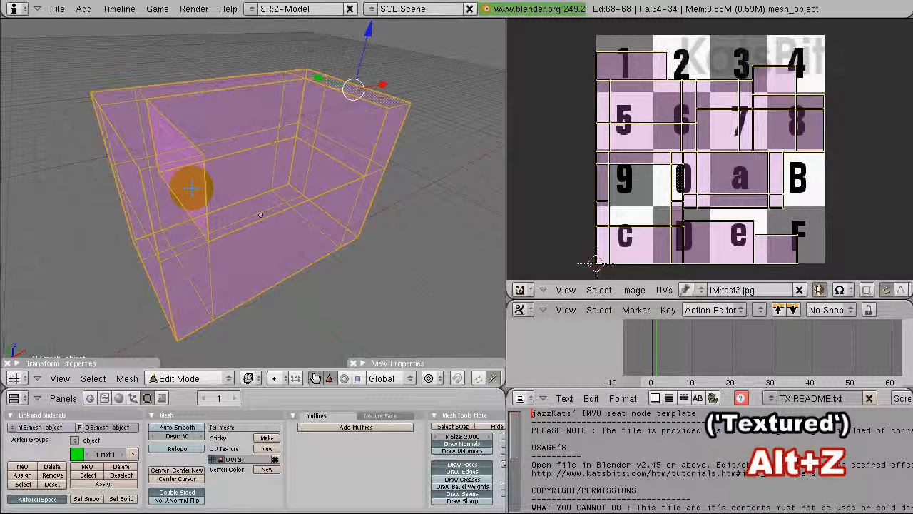
middle_drag(306, 254, 186, 289)
middle_drag(260, 199, 285, 228)
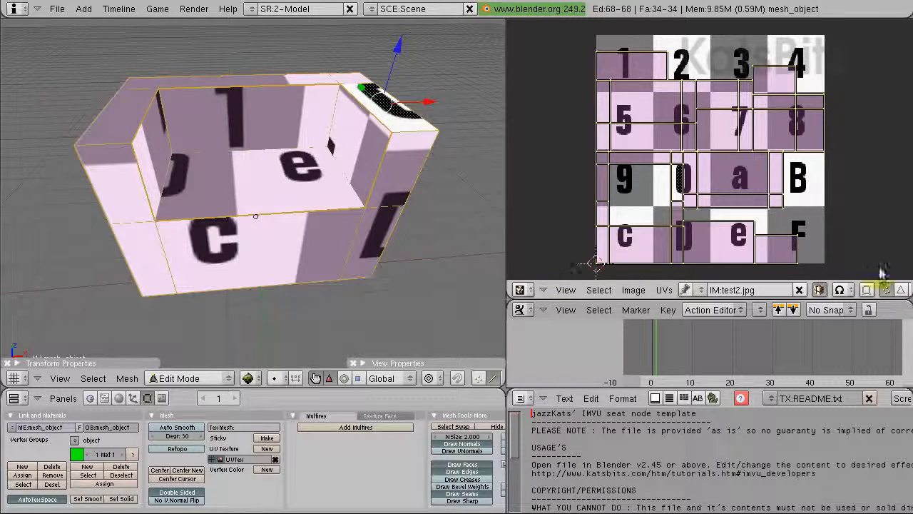
Step: Choose UV/Image Editor as the window type for the layout area, and deselect and reselect all UVs
click(520, 290)
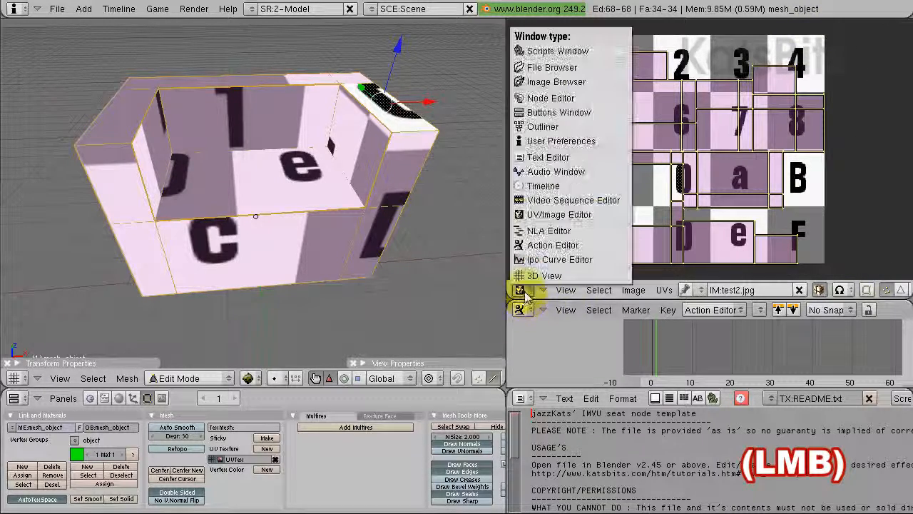
click(575, 216)
key(a)
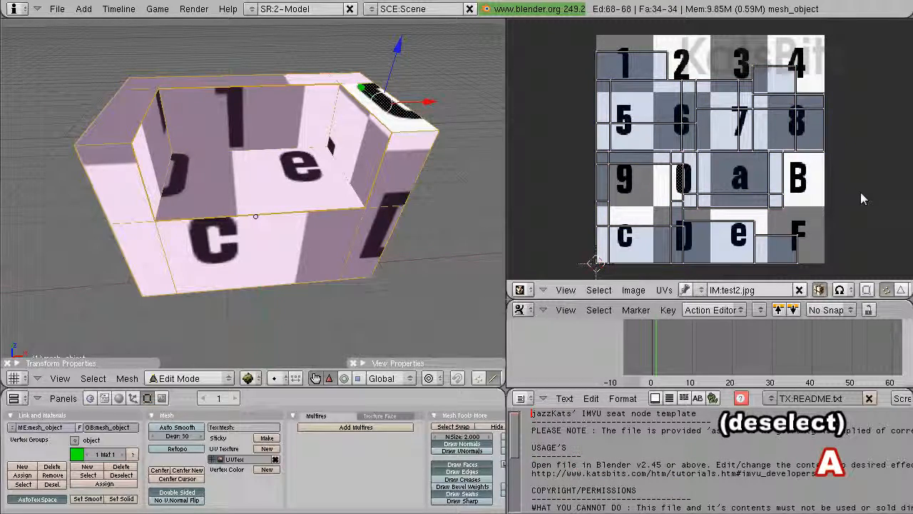
key(a)
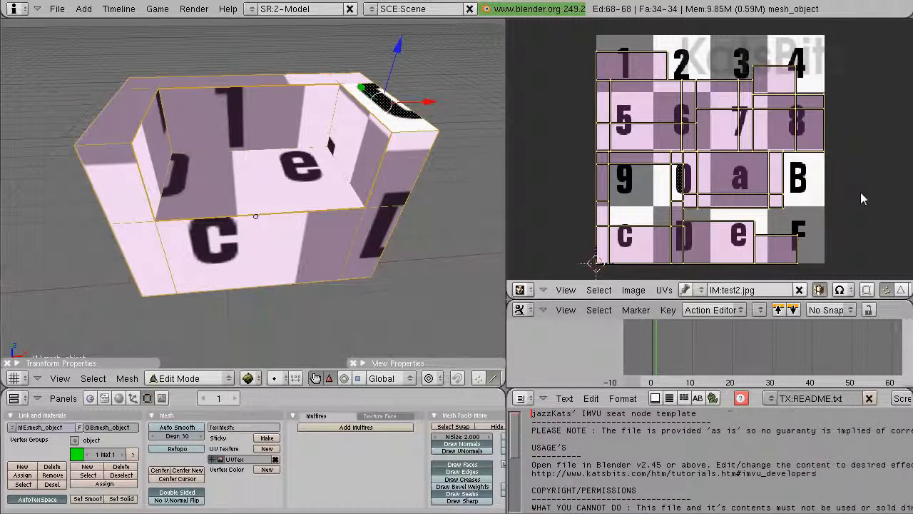
scroll(861, 198, down, 2)
middle_drag(861, 198, 753, 195)
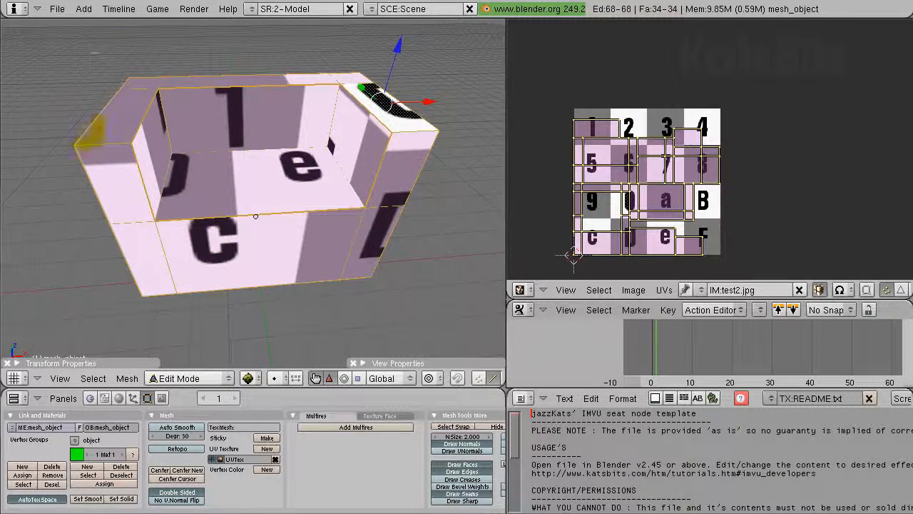
middle_drag(92, 132, 204, 272)
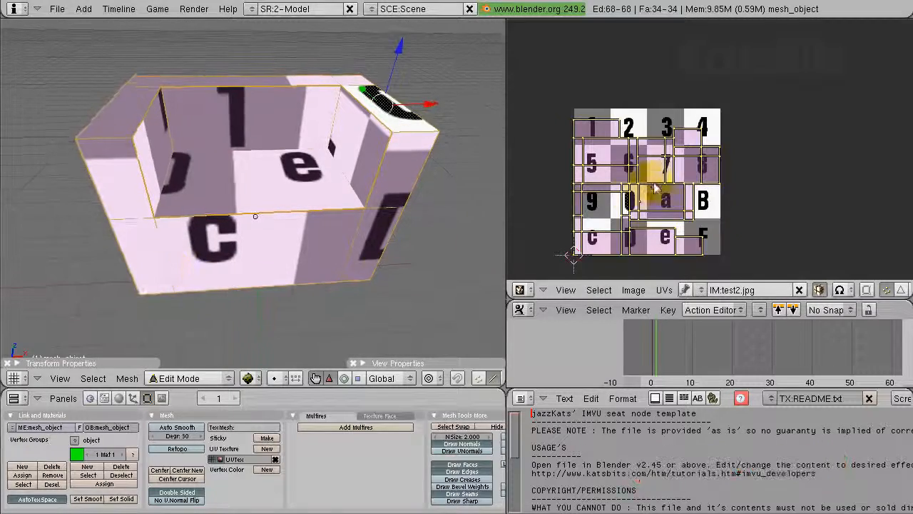
middle_drag(655, 187, 620, 232)
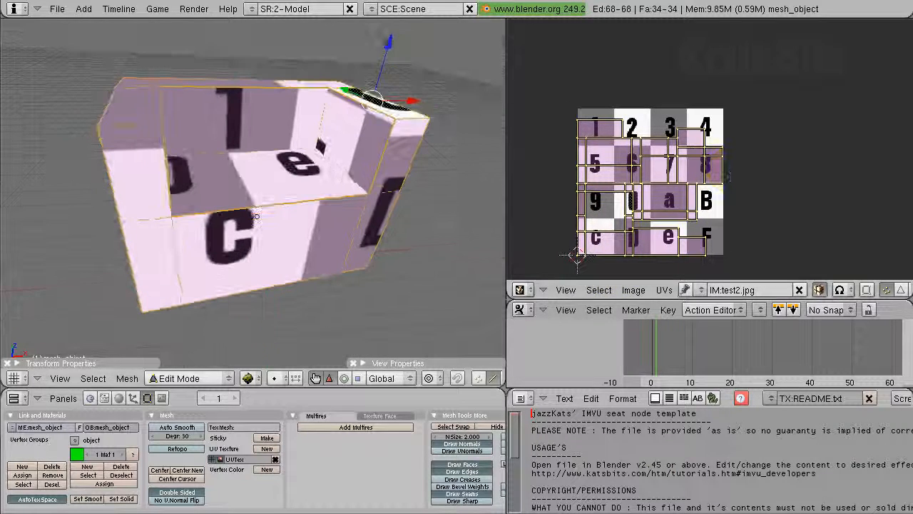
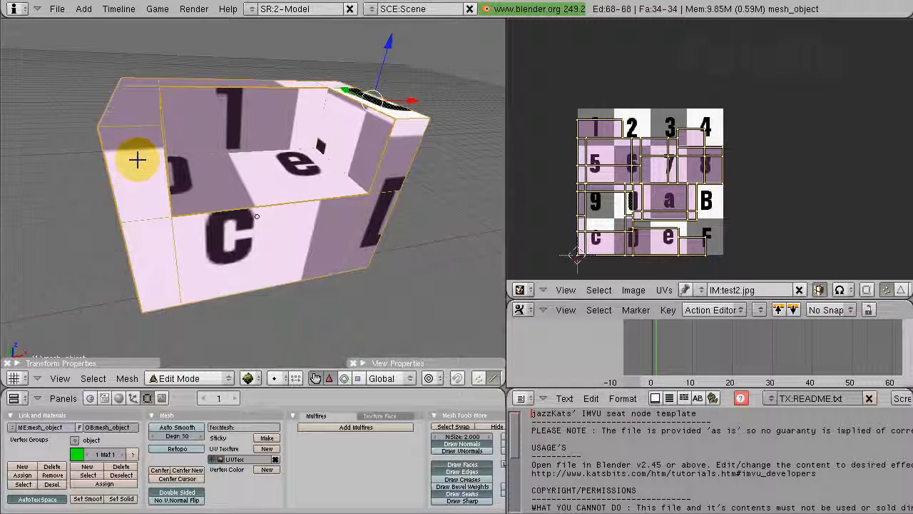
Step: Switch to face select mode and select the five faces forming the chair's front to examine their UV placement
key(ctrl+Tab)
click(121, 174)
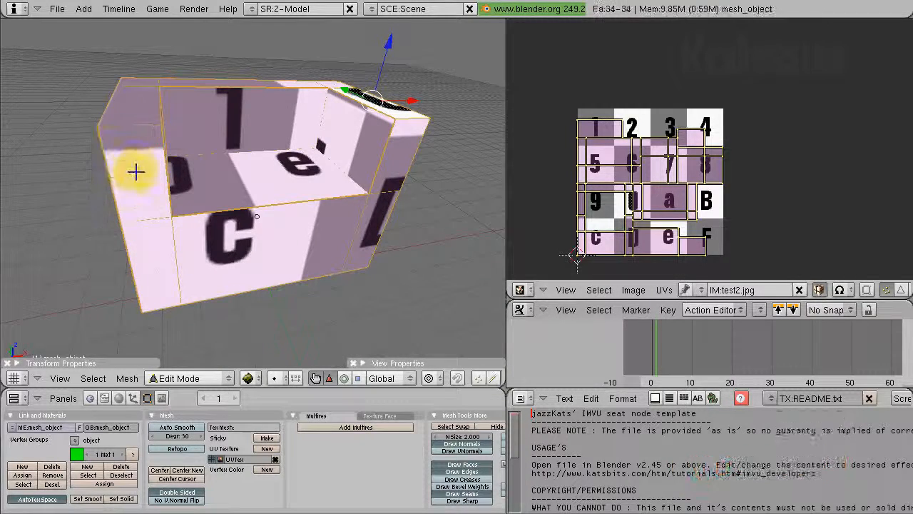
shift+right_click(149, 243)
shift+right_click(156, 255)
shift+right_click(279, 252)
shift+right_click(373, 226)
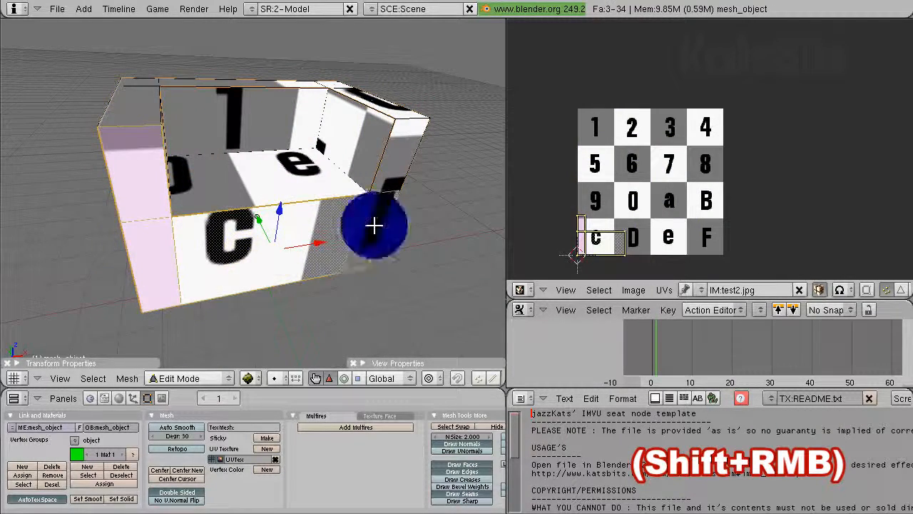
shift+right_click(392, 183)
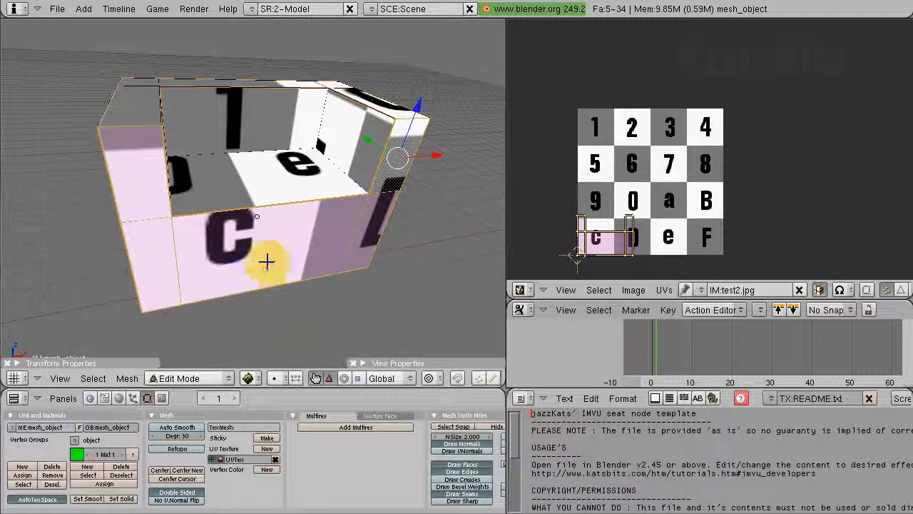
Step: Select all chair faces, scale their whole UV layout by 2.0000 in X and Y, and align its lower-left corner with the test image's
key(a)
key(a)
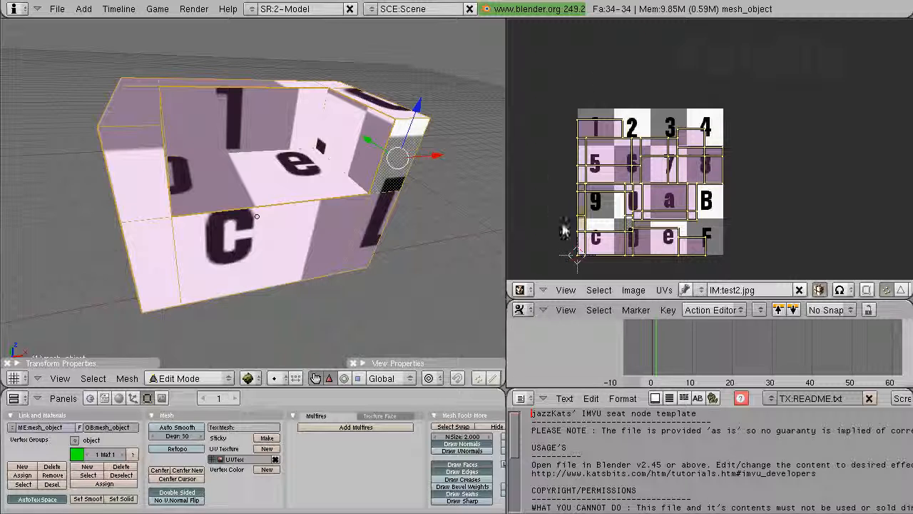
key(s)
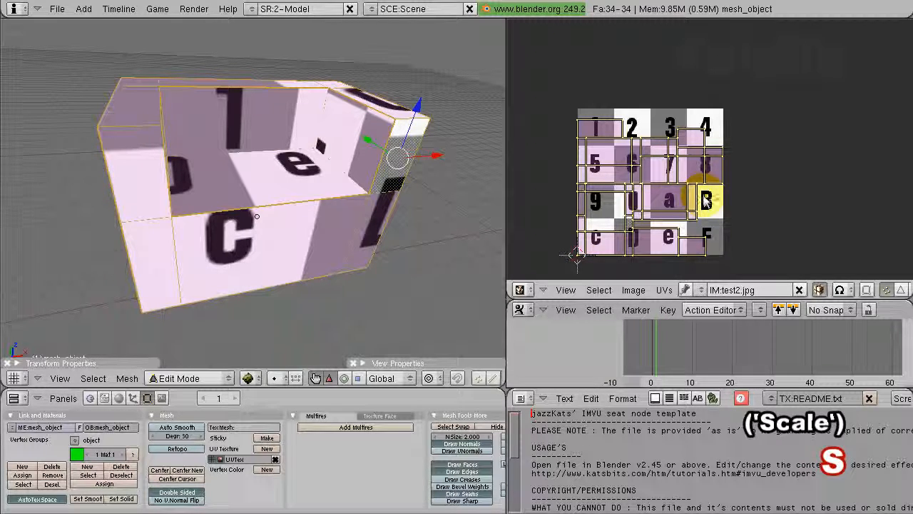
right_click(647, 212)
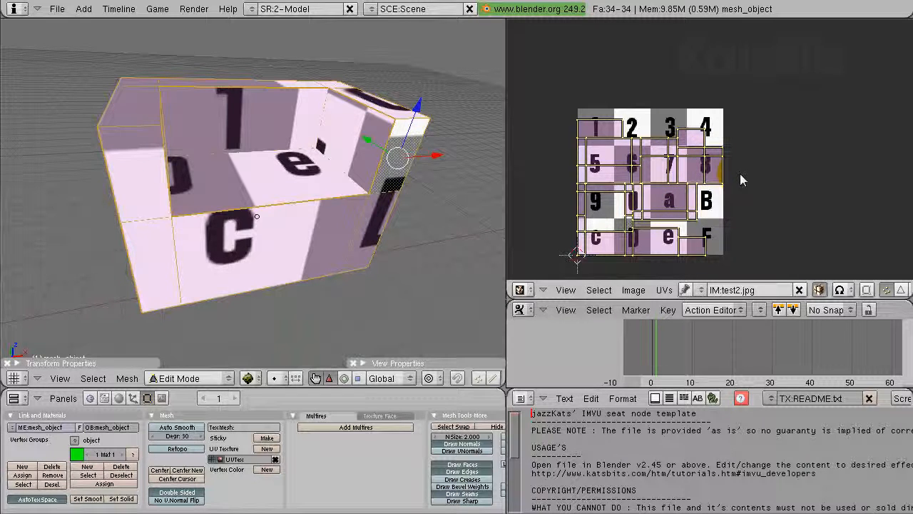
key(s)
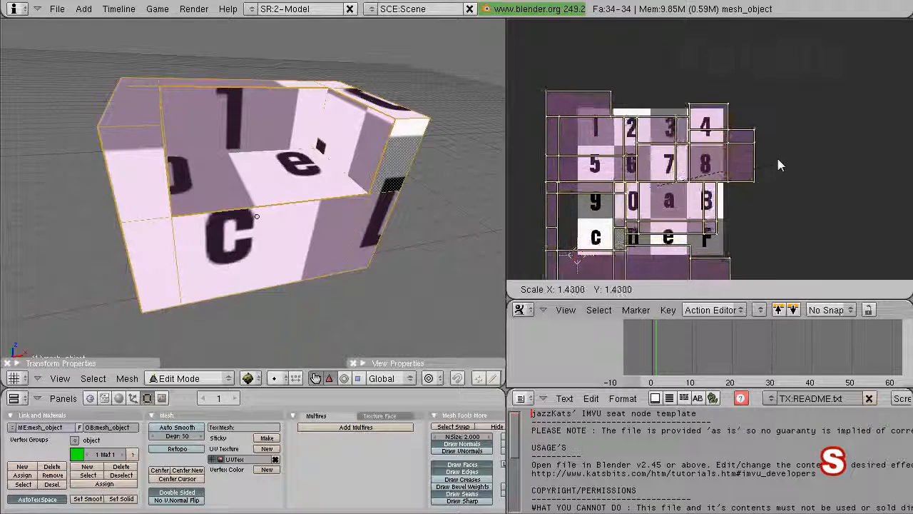
key(ctrl)
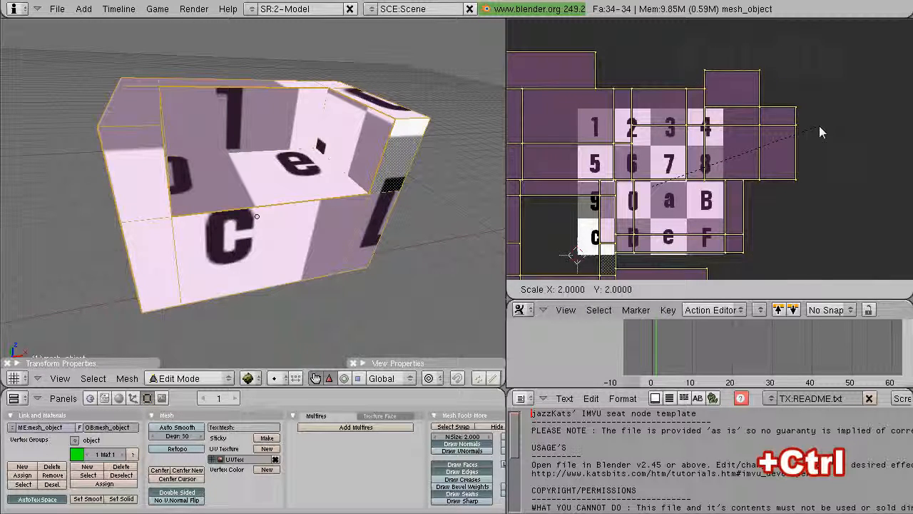
text(2.000)
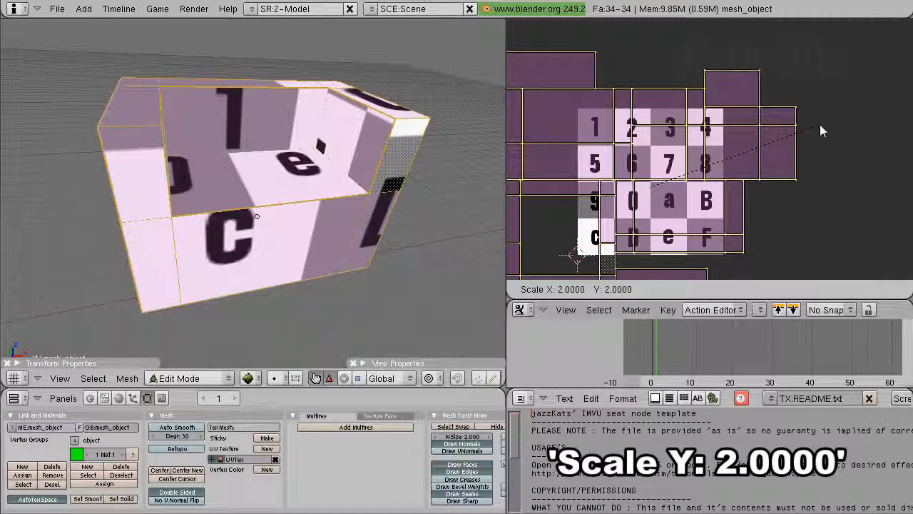
click(819, 124)
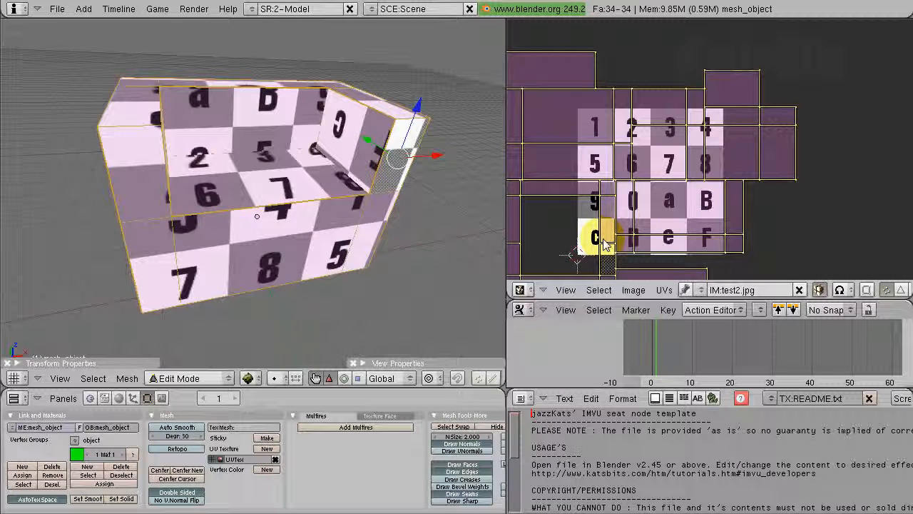
key(g)
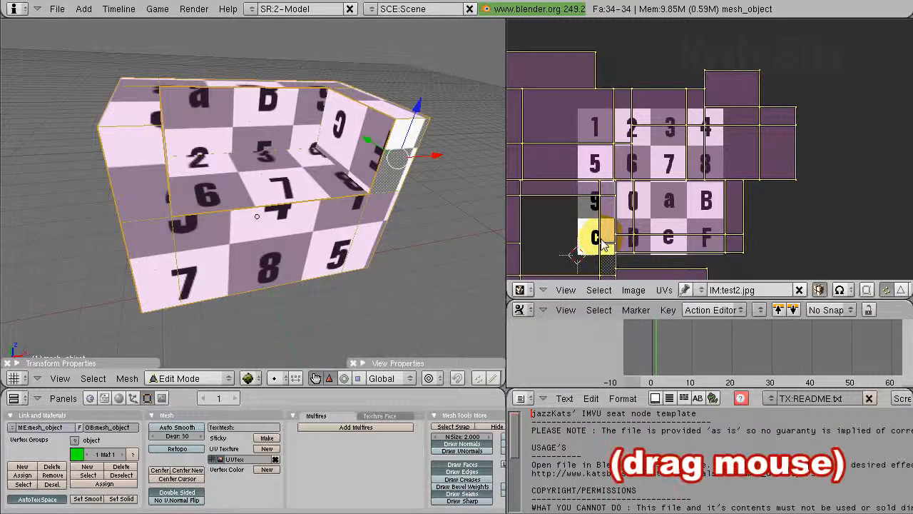
click(677, 176)
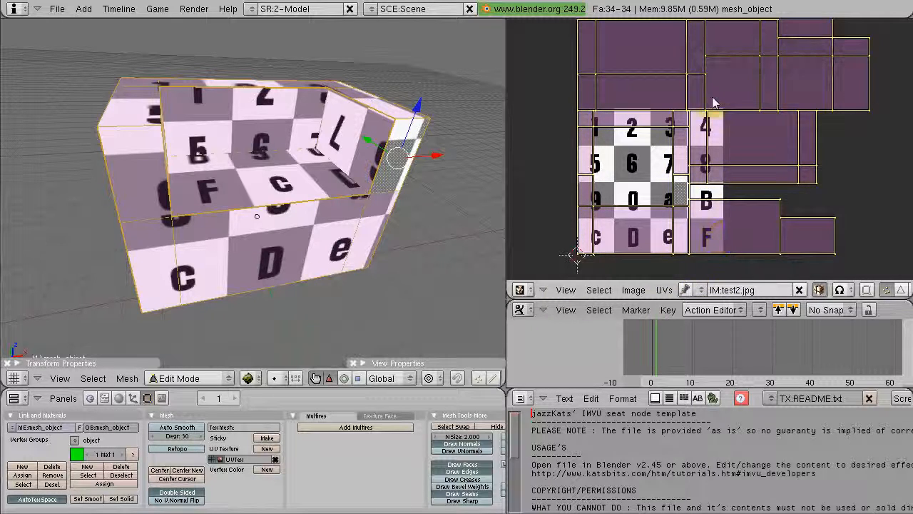
Step: Select the four faces of the chair's outer side with the sideways letters and rotate their UVs by -90 degrees
middle_drag(713, 103, 677, 118)
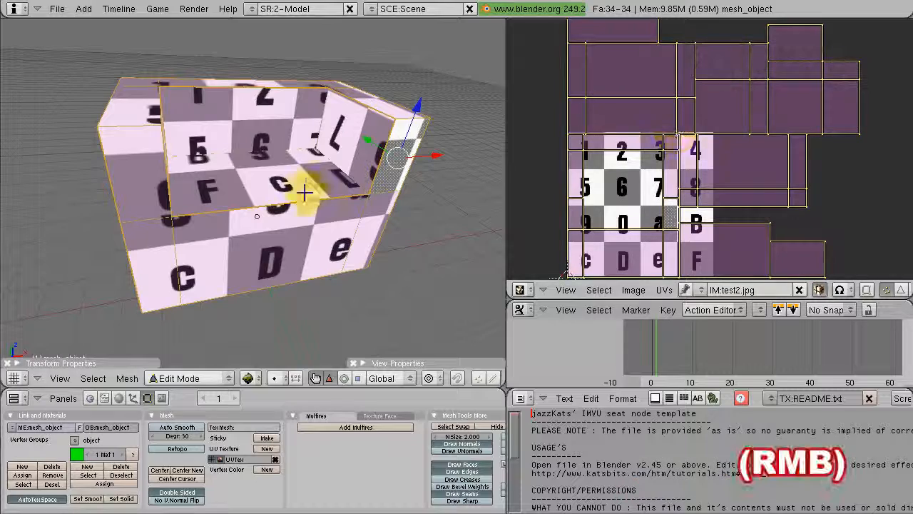
middle_drag(165, 254, 232, 273)
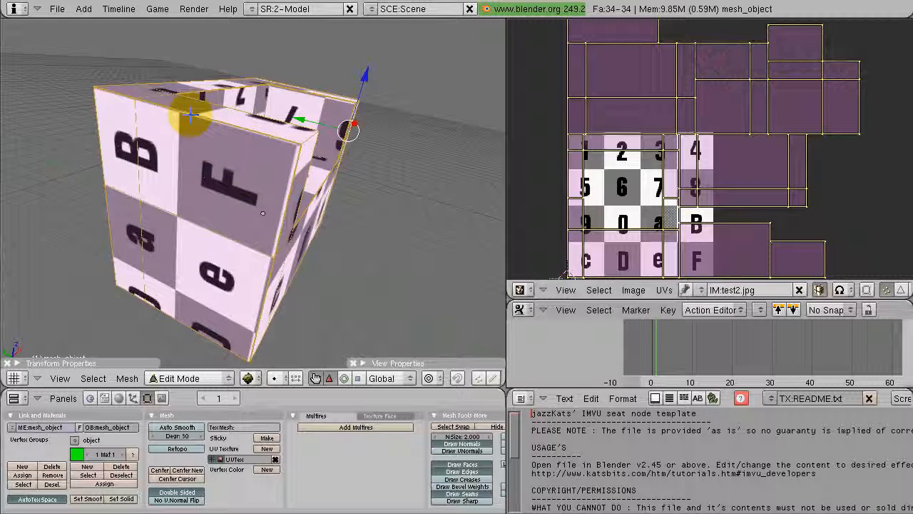
middle_drag(400, 223, 305, 259)
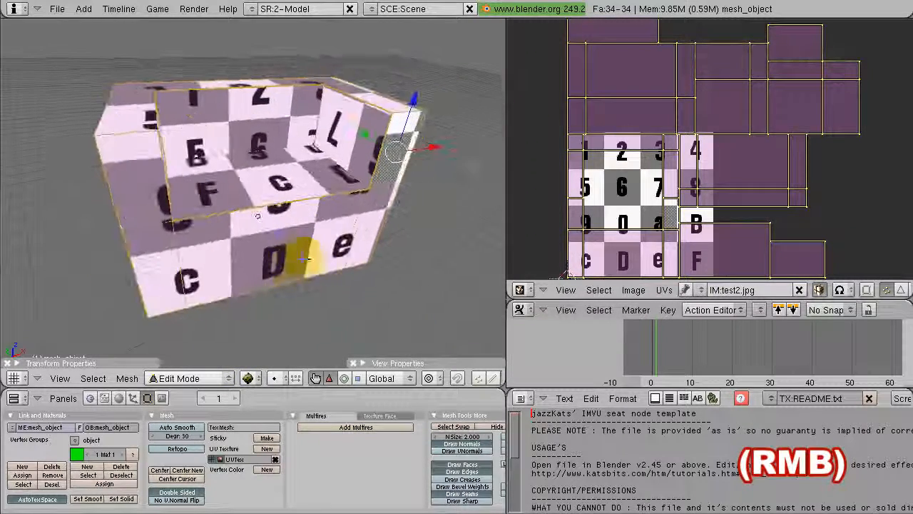
middle_drag(362, 249, 100, 232)
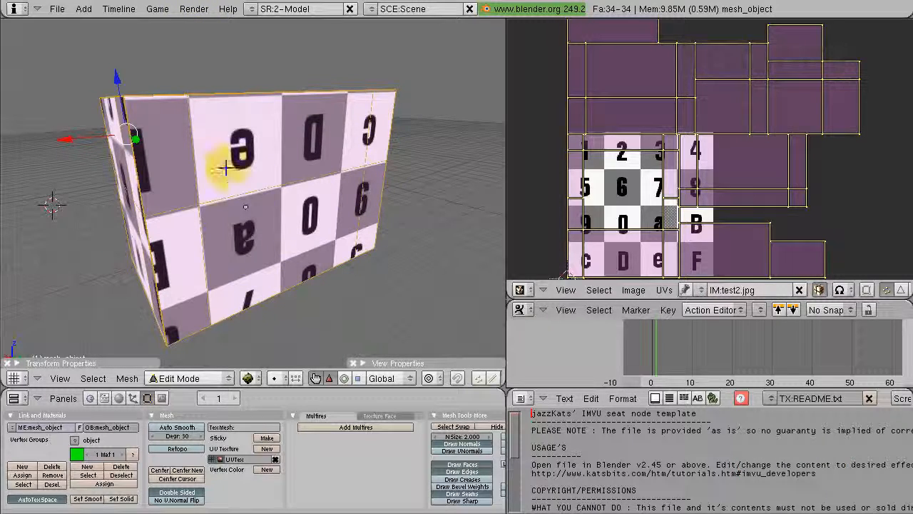
middle_drag(128, 210, 369, 251)
middle_drag(240, 249, 372, 247)
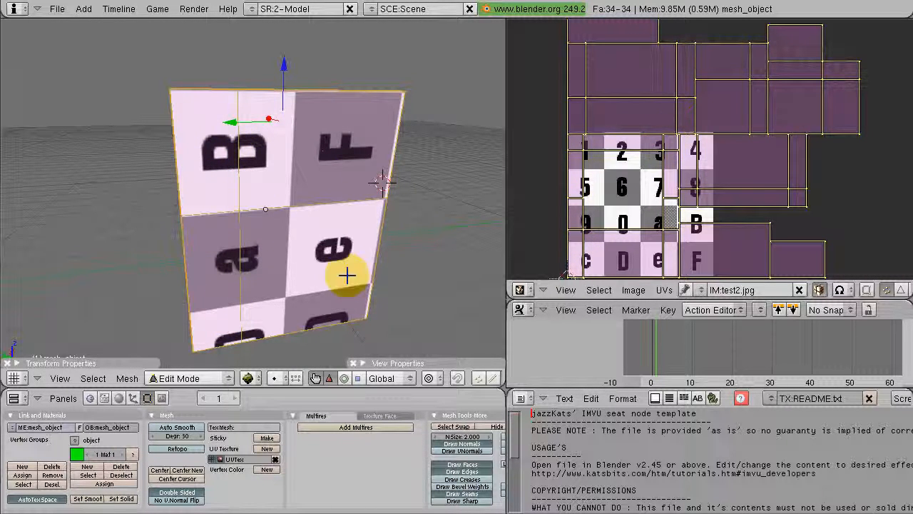
right_click(218, 194)
shift+right_click(320, 214)
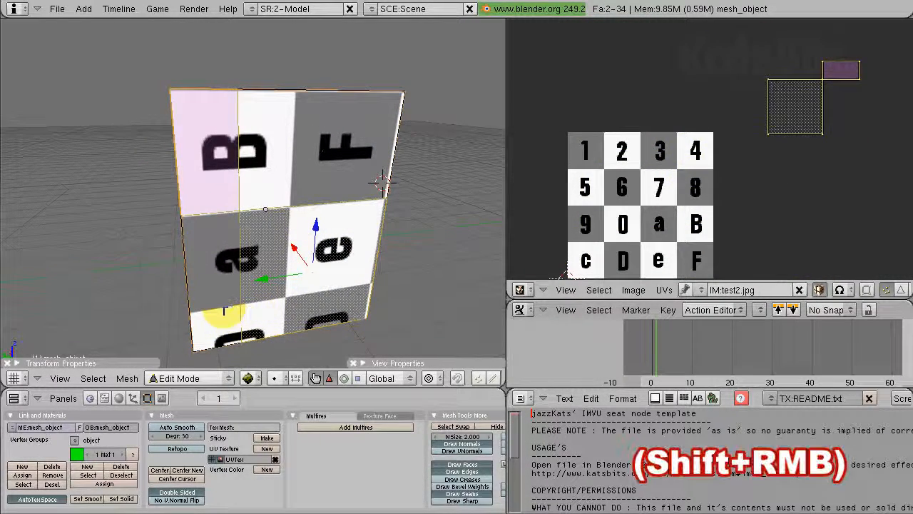
shift+right_click(232, 321)
shift+right_click(323, 150)
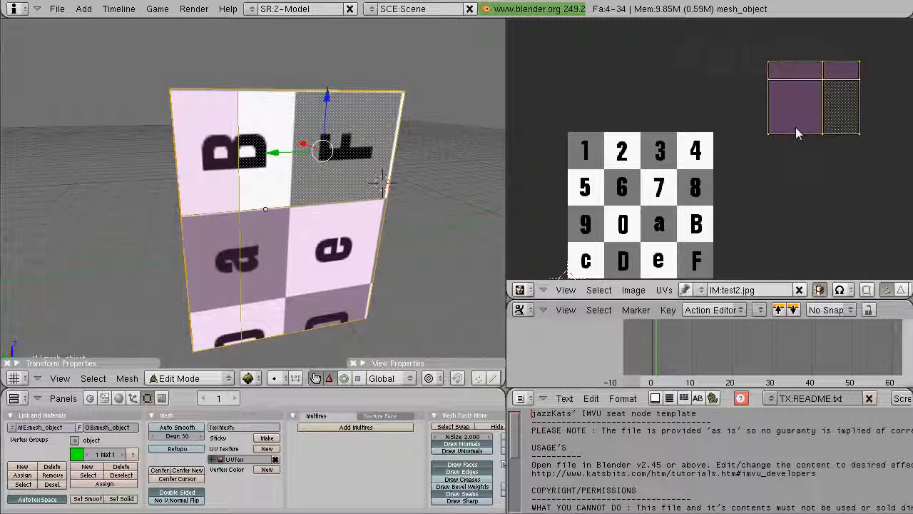
key(r)
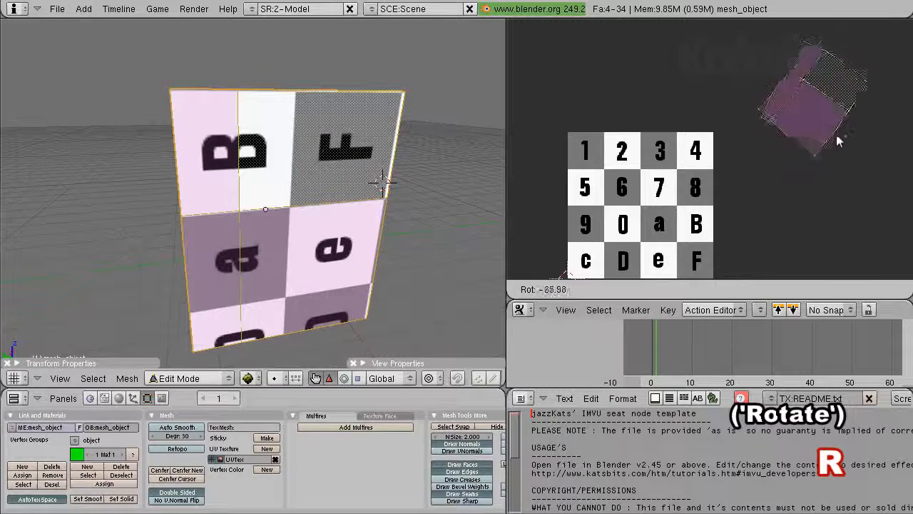
key(ctrl)
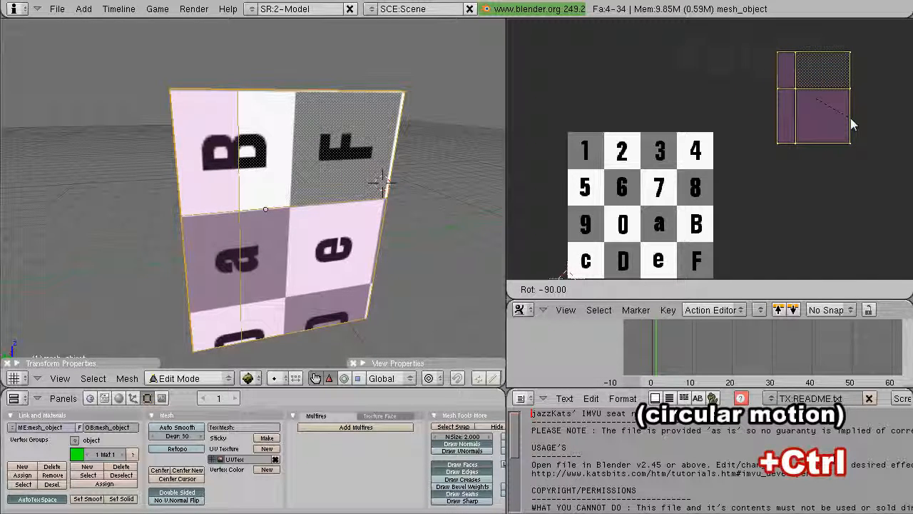
click(852, 123)
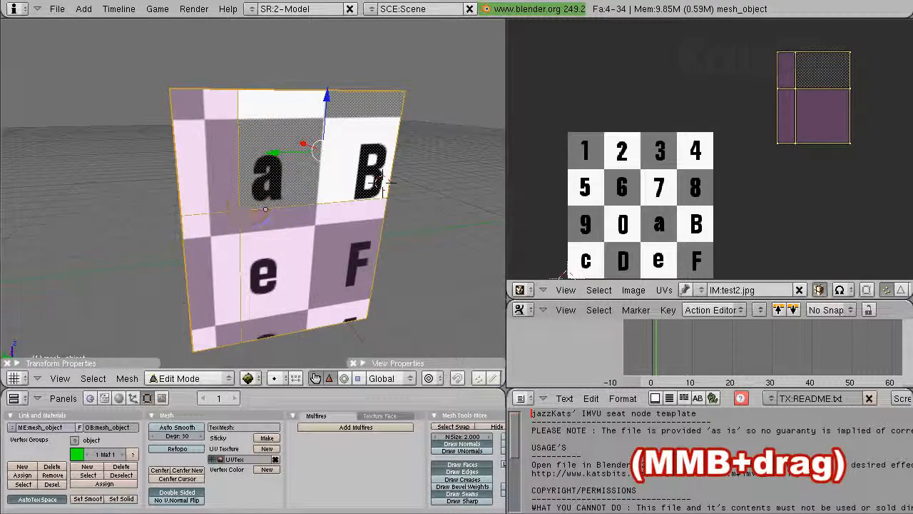
Step: Select the six faces of the chair's back and mirror their UVs on the X axis
middle_drag(161, 232, 291, 258)
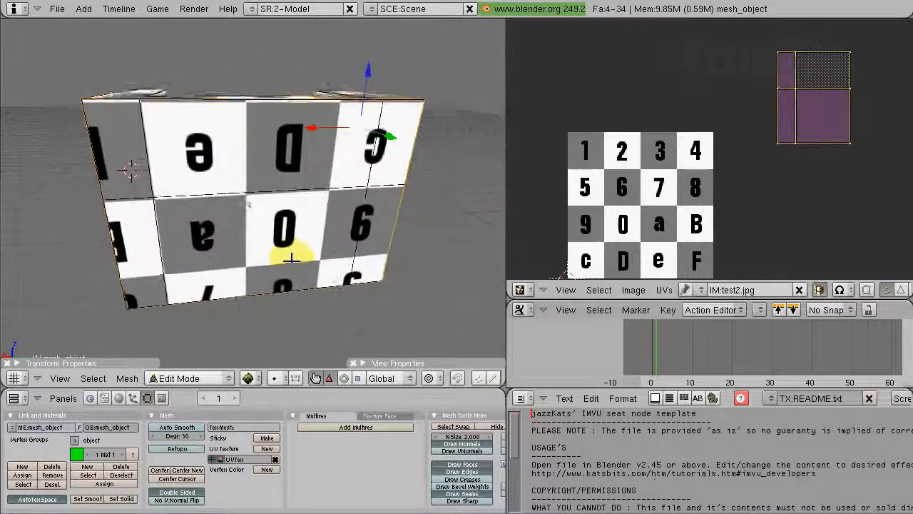
shift+right_click(142, 263)
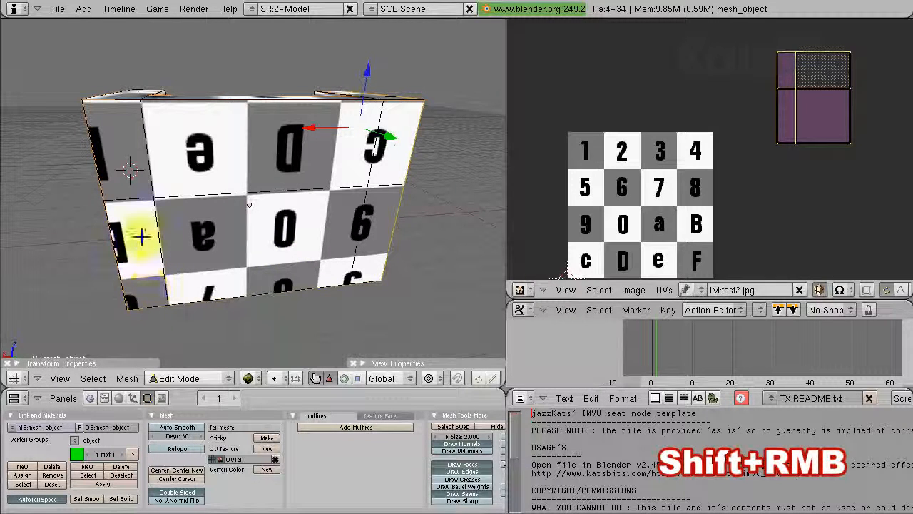
right_click(138, 257)
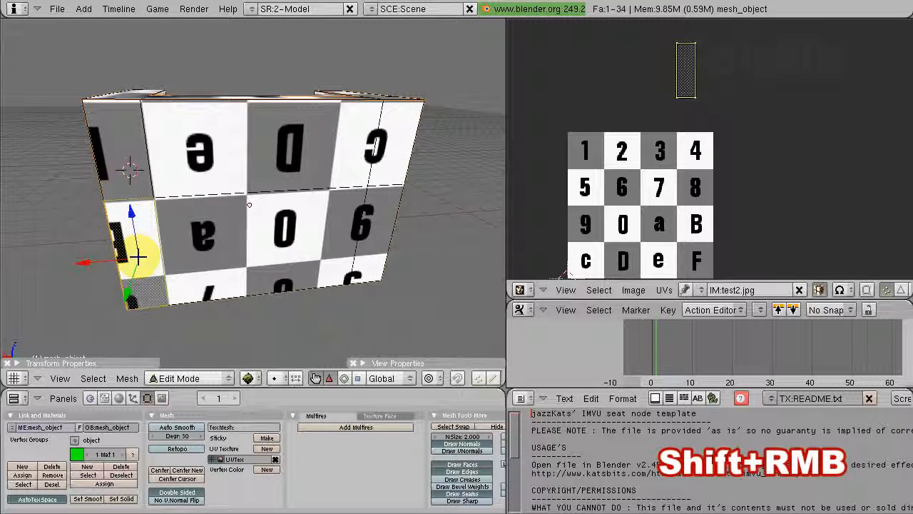
shift+right_click(125, 149)
shift+right_click(282, 150)
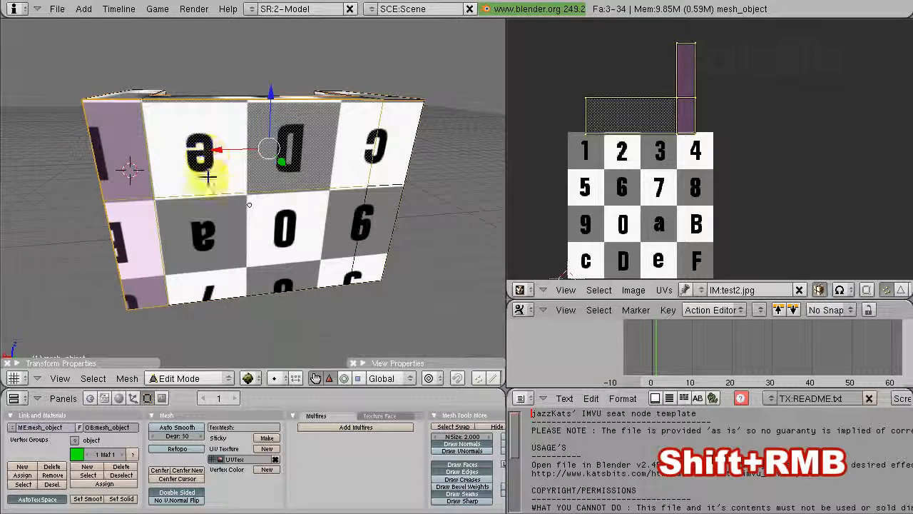
shift+right_click(219, 271)
shift+right_click(369, 255)
shift+right_click(387, 157)
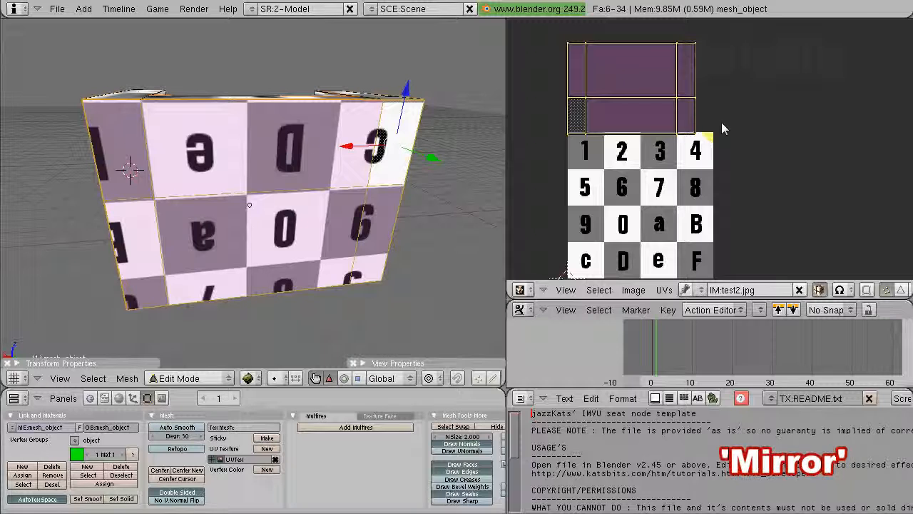
key(m)
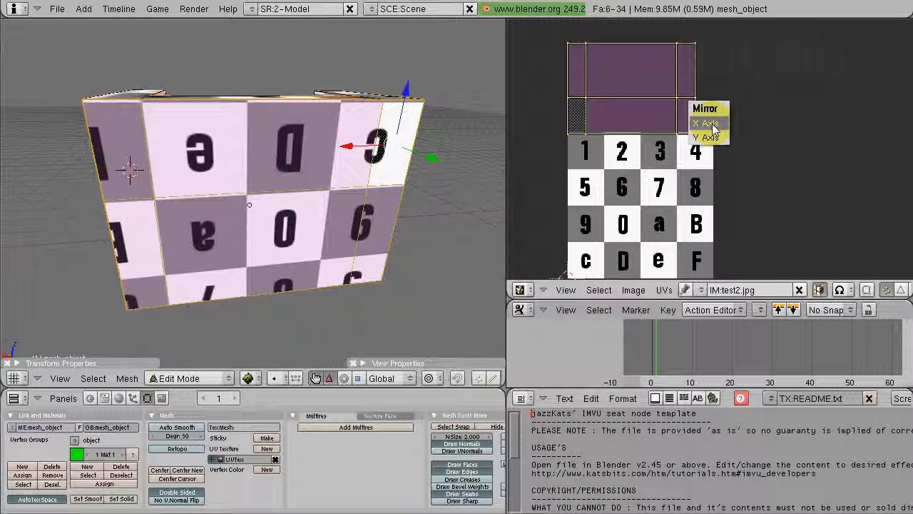
click(707, 123)
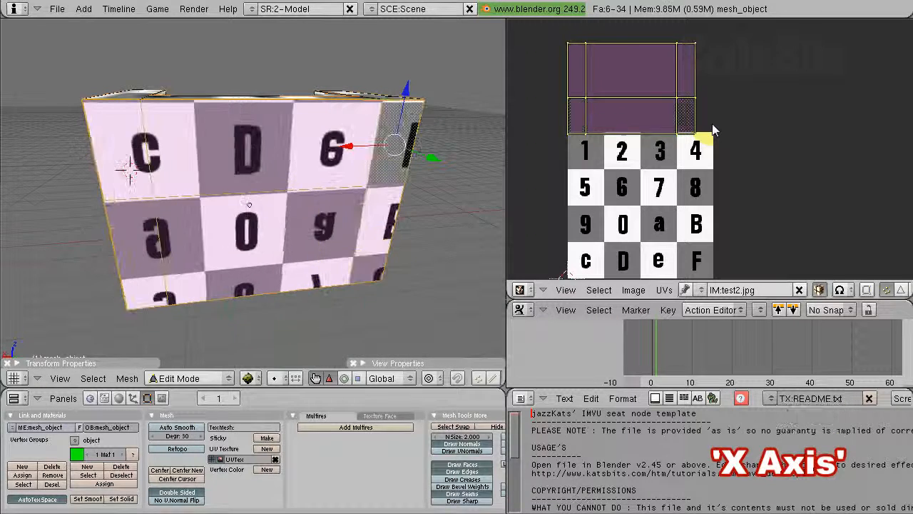
Step: Mirror the selected back-face UVs on the Y axis as well
key(m)
key(m)
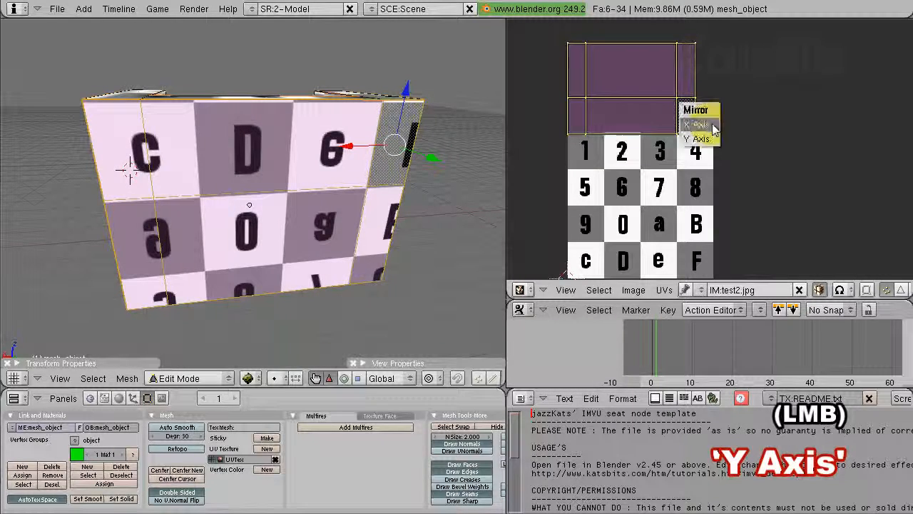
click(705, 139)
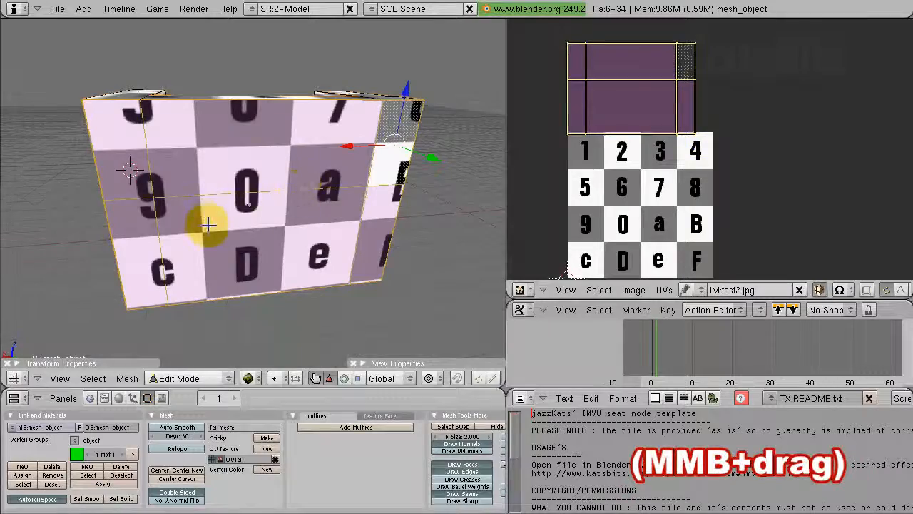
Step: Select the inner face of the chair's right armrest and mirror its UVs on the Y axis and on the X axis
middle_drag(210, 224, 314, 207)
middle_drag(236, 209, 254, 216)
scroll(291, 276, up, 2)
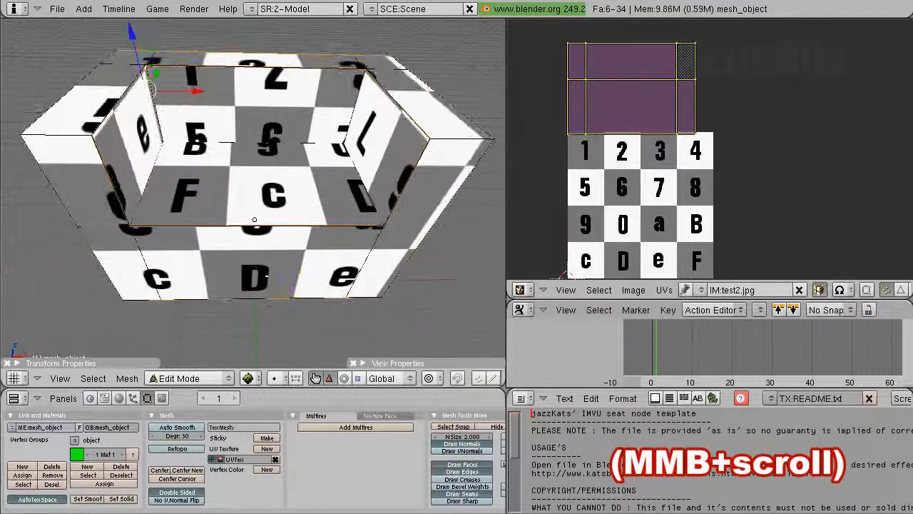
right_click(138, 152)
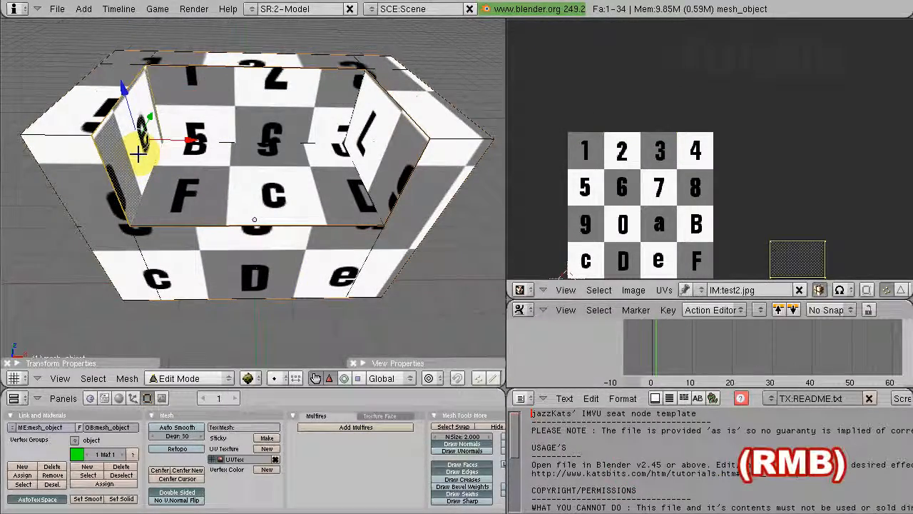
right_click(286, 100)
right_click(378, 147)
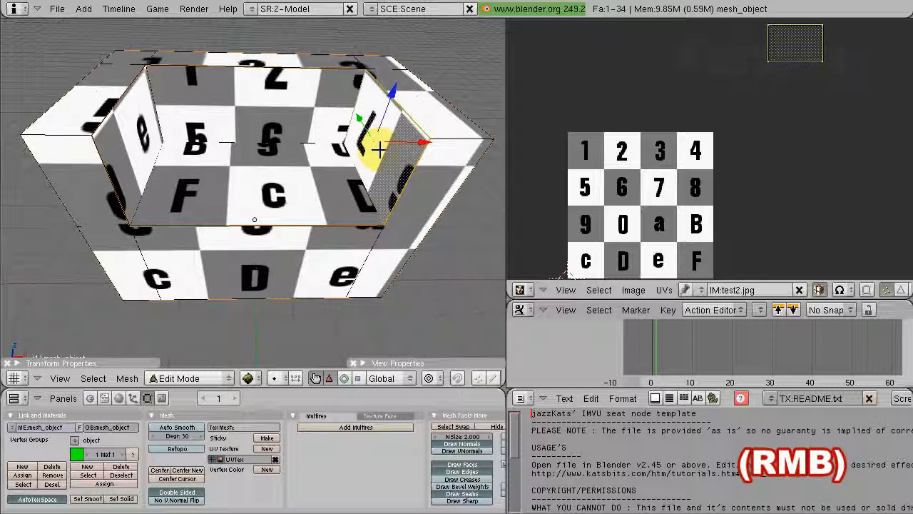
right_click(375, 128)
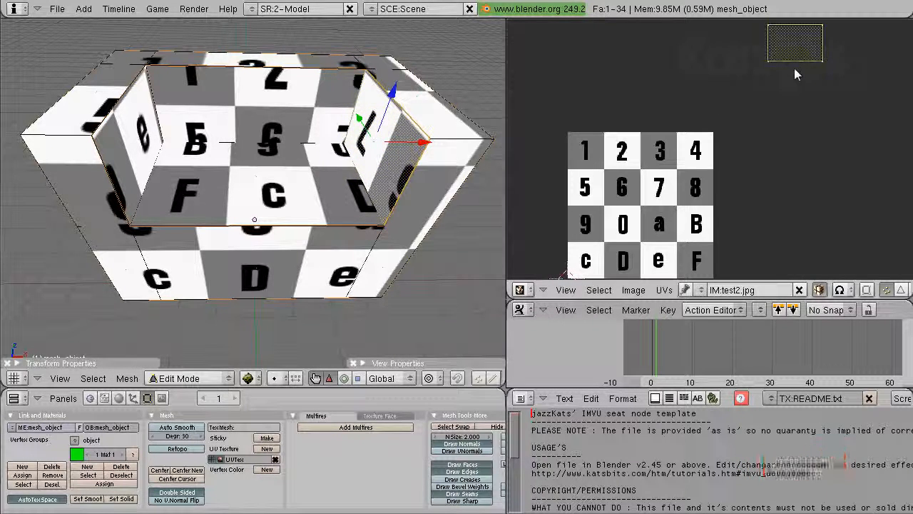
key(m)
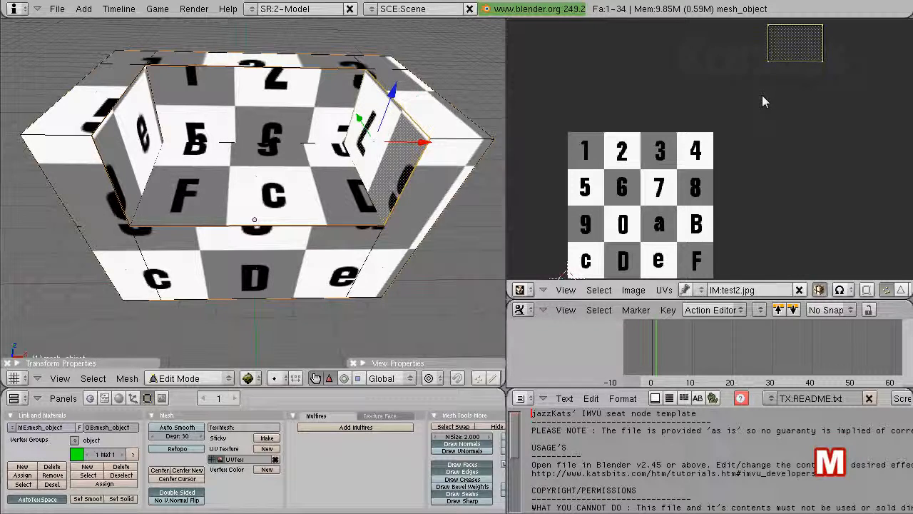
click(762, 97)
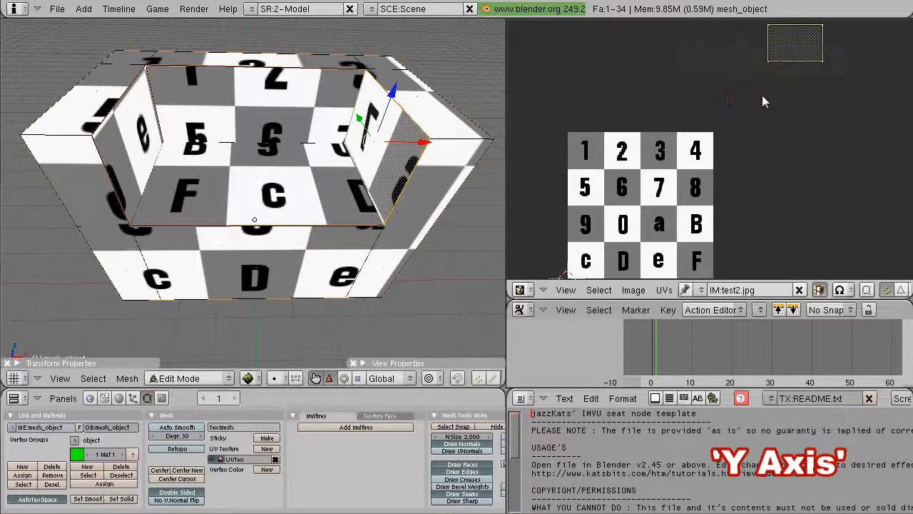
key(m)
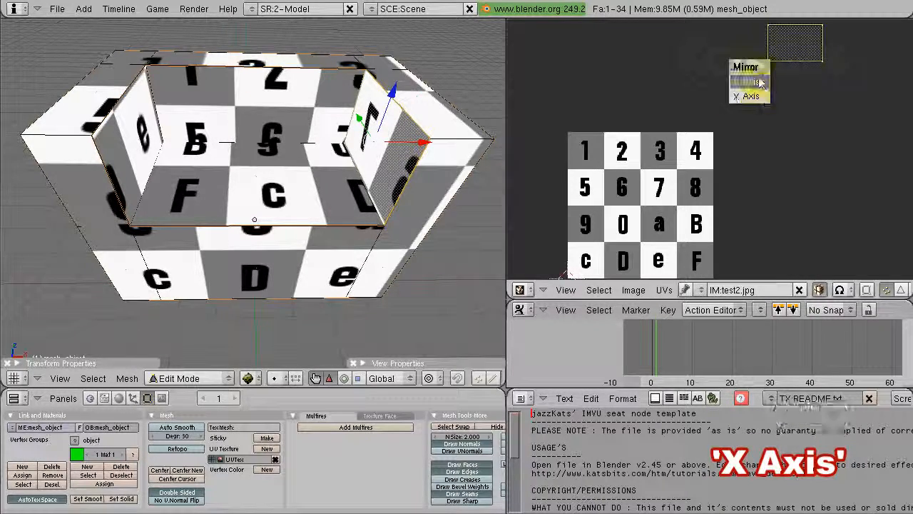
click(758, 81)
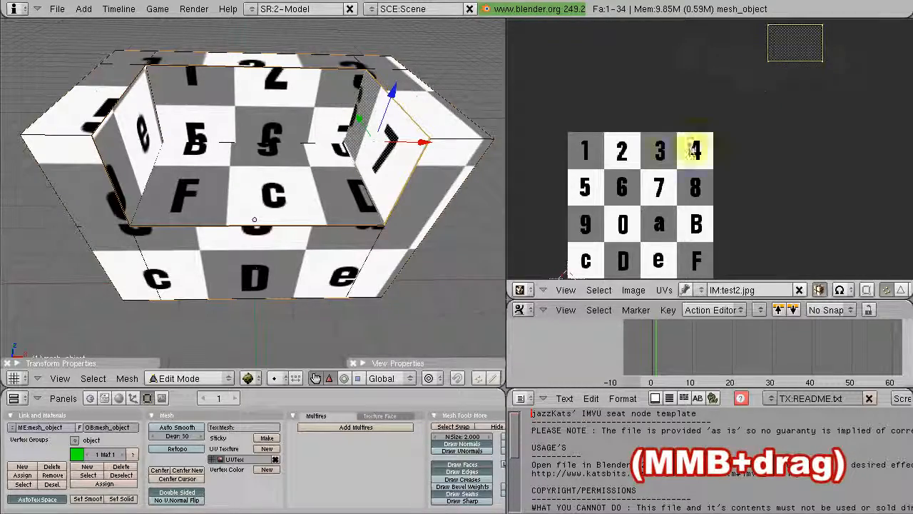
middle_drag(324, 259, 353, 199)
middle_drag(246, 246, 256, 135)
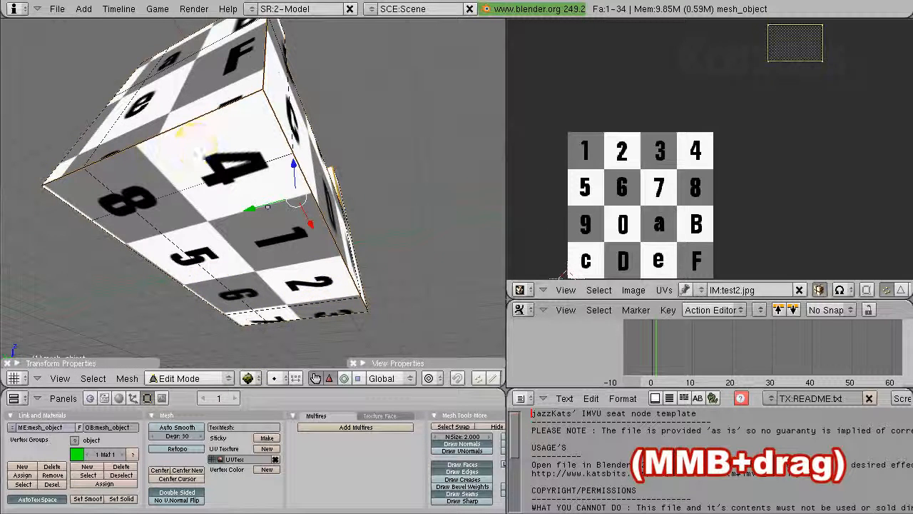
middle_drag(245, 143, 248, 165)
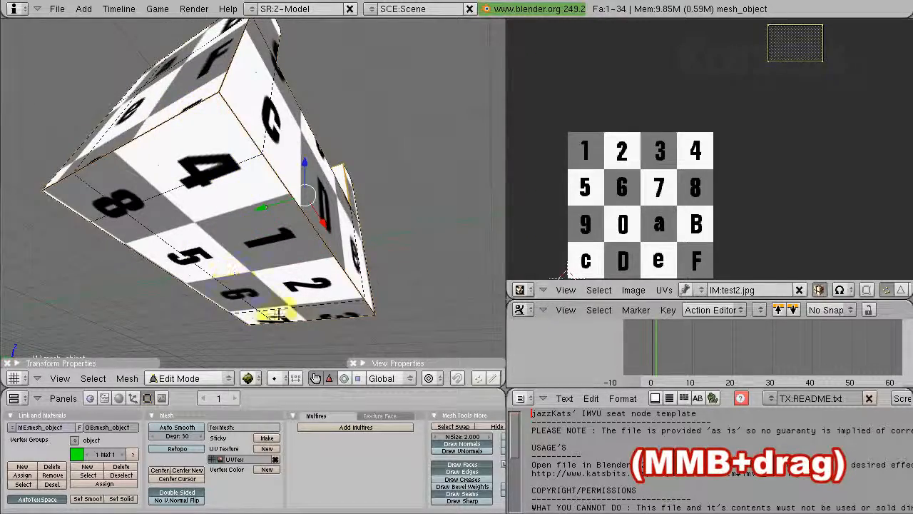
middle_drag(280, 313, 263, 277)
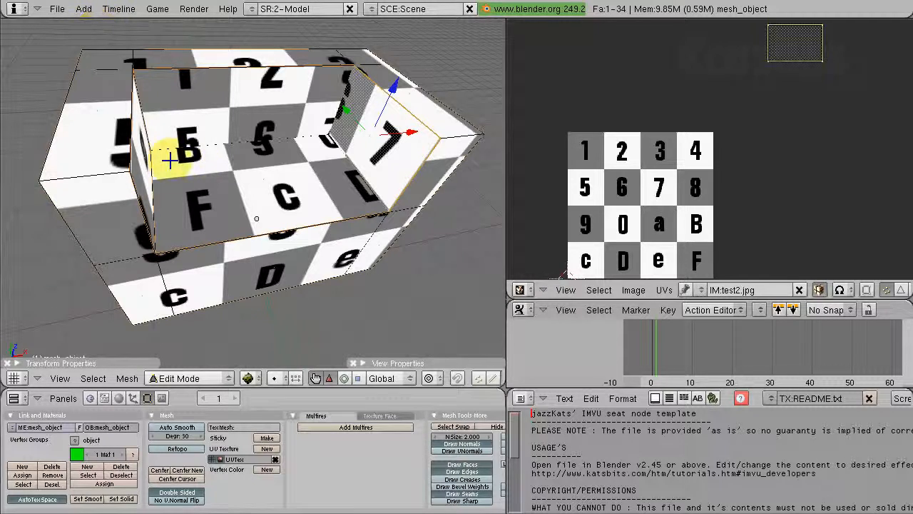
Step: Leave Edit Mode and save the model as a new version named blockchair_r2.blend
key(Tab)
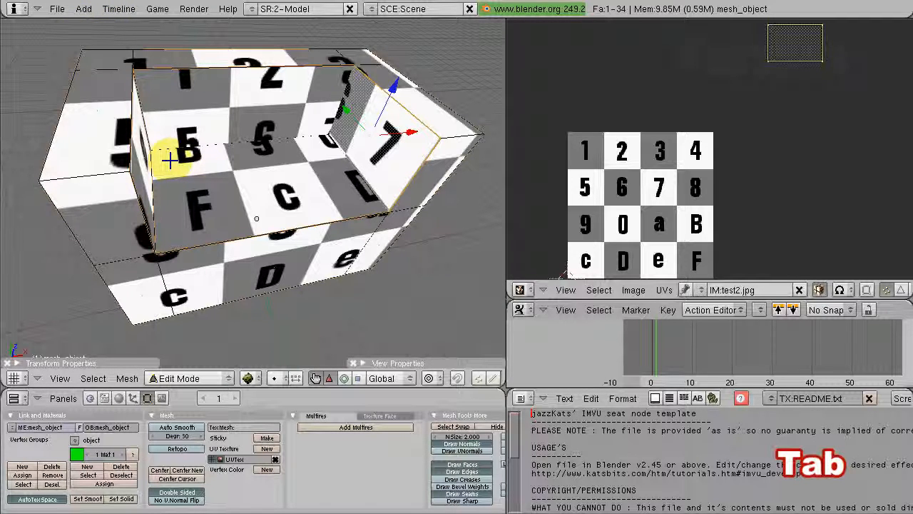
key(Tab)
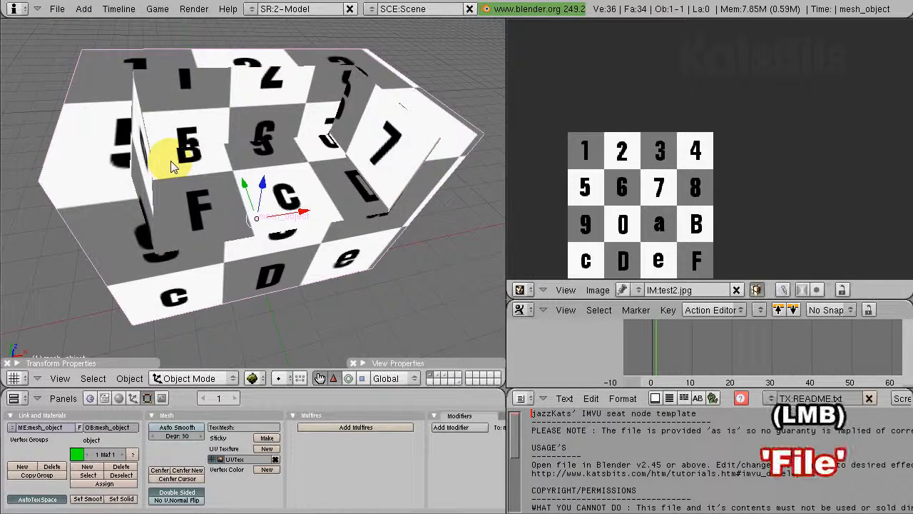
click(57, 9)
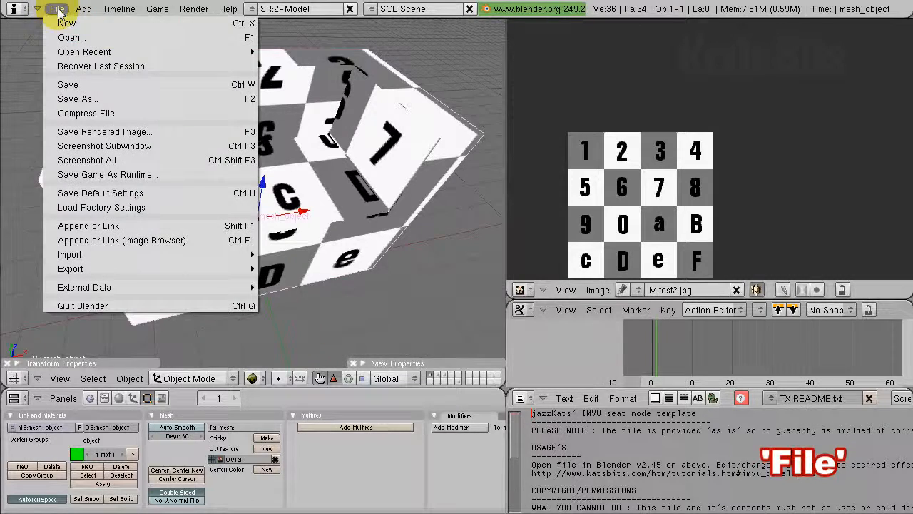
click(73, 101)
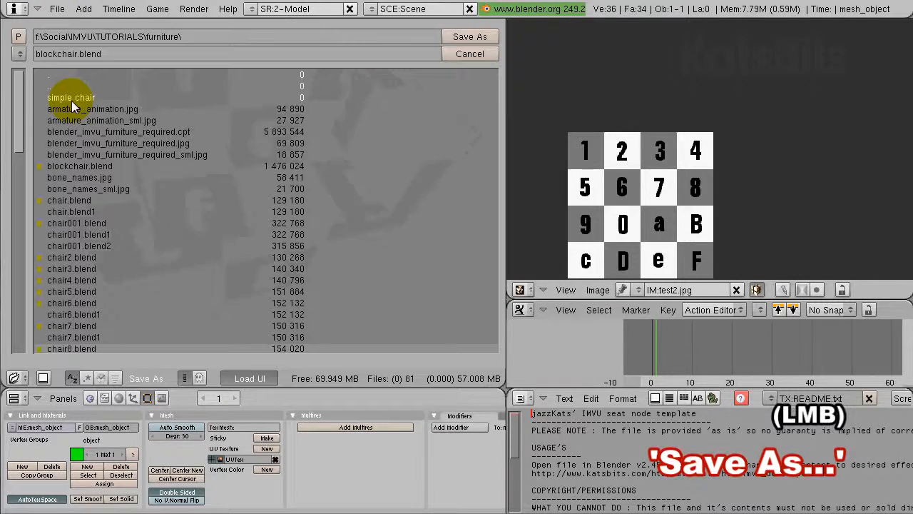
click(76, 55)
click(77, 57)
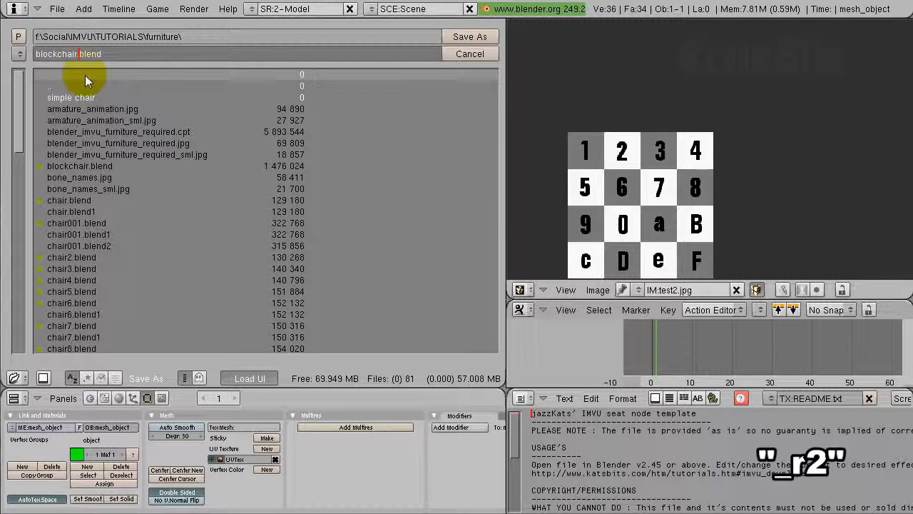
text(_r2)
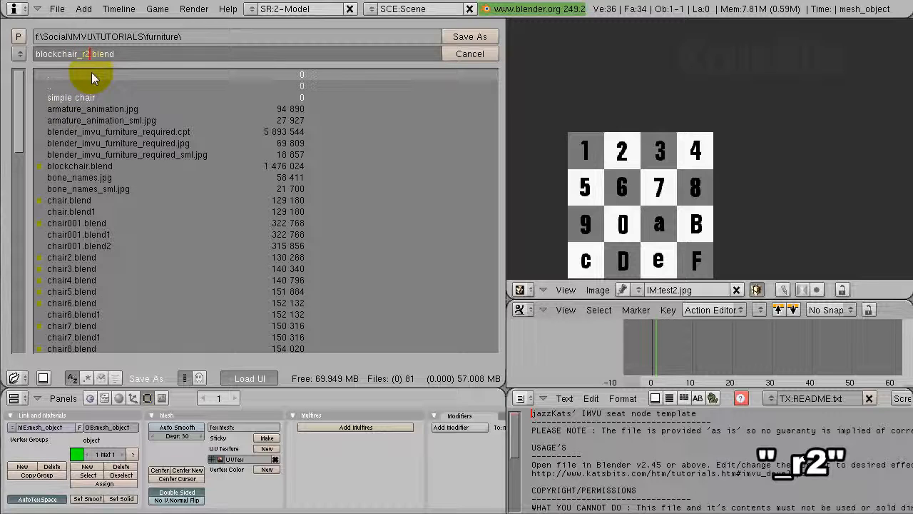
key(Return)
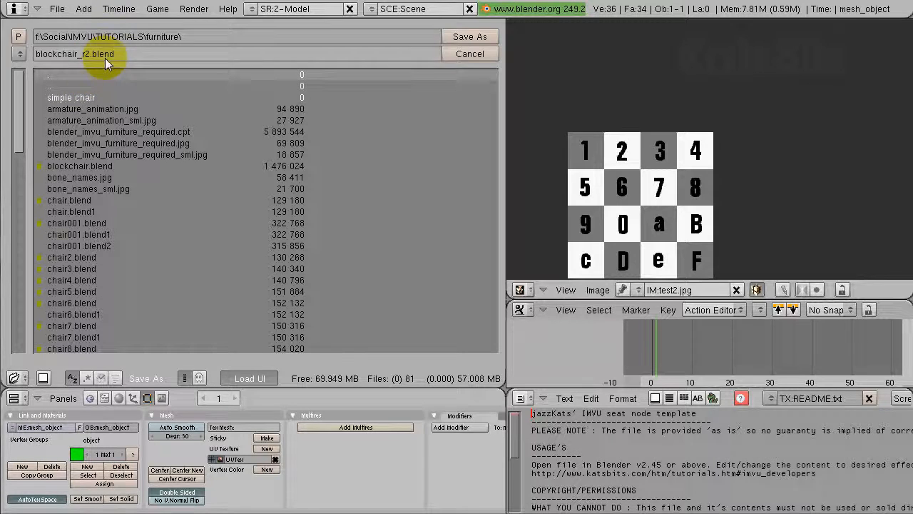
click(470, 37)
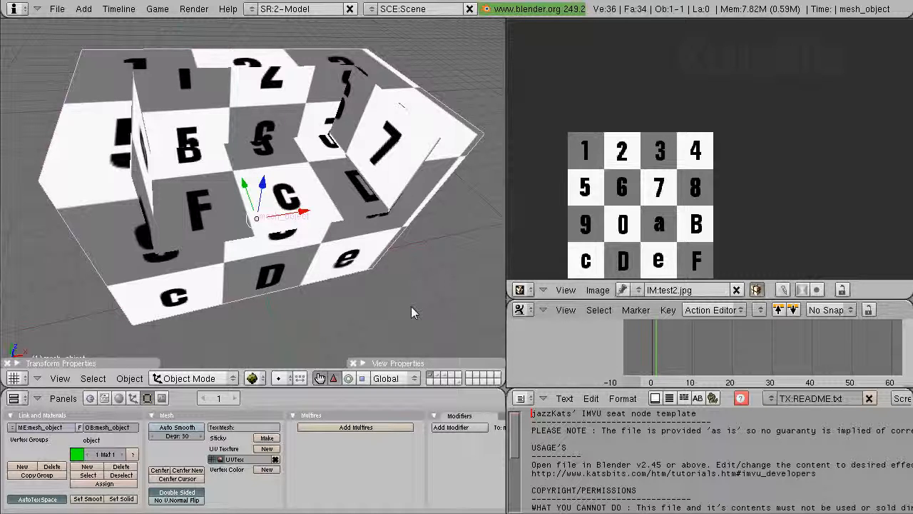
Step: View the furniture rig on layer 2, then display layer 3 with the sitting figure and select its RIG_sitting armature
click(437, 376)
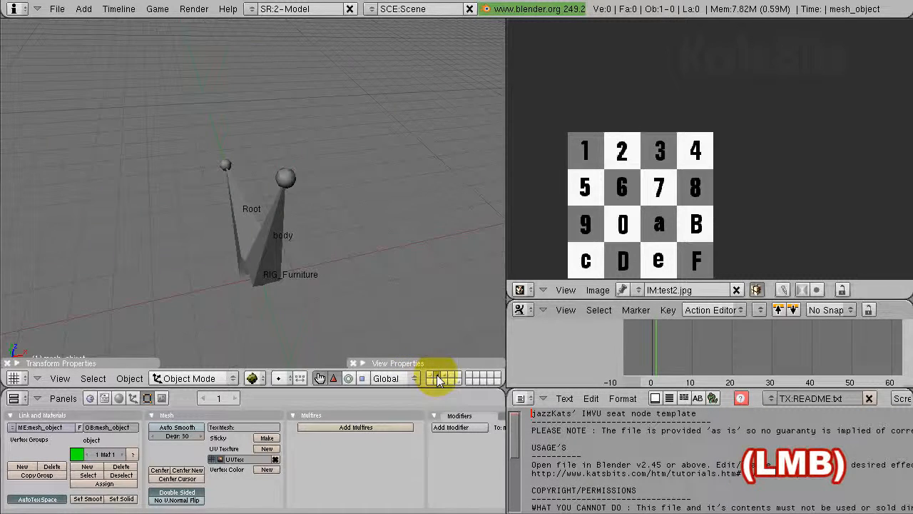
middle_drag(353, 232, 201, 303)
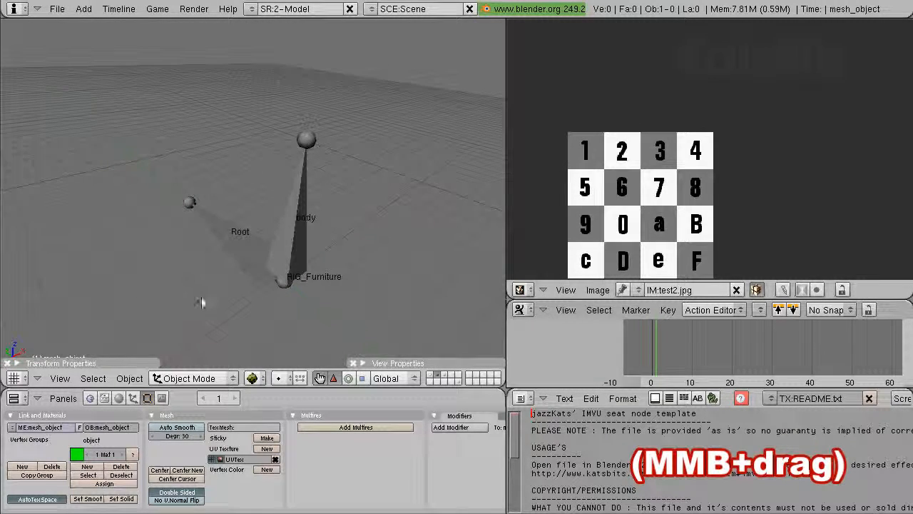
click(445, 379)
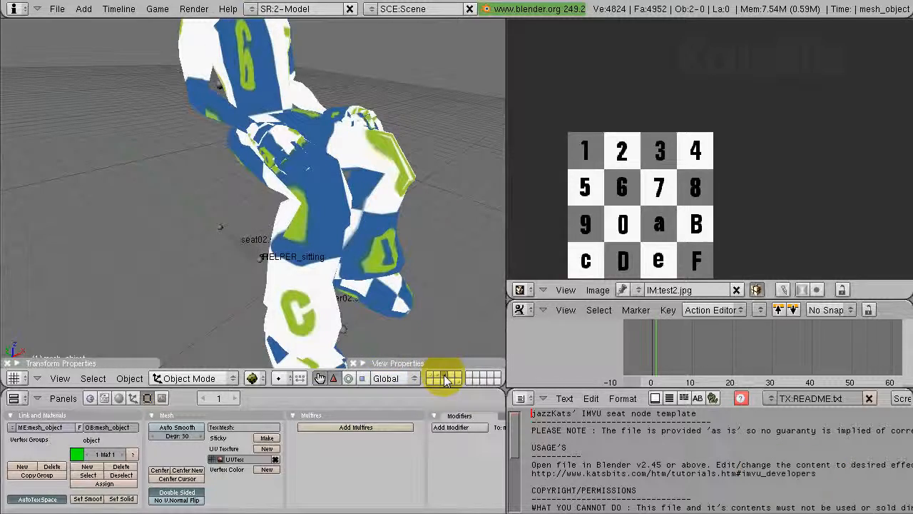
scroll(393, 241, down, 3)
middle_drag(393, 242, 234, 279)
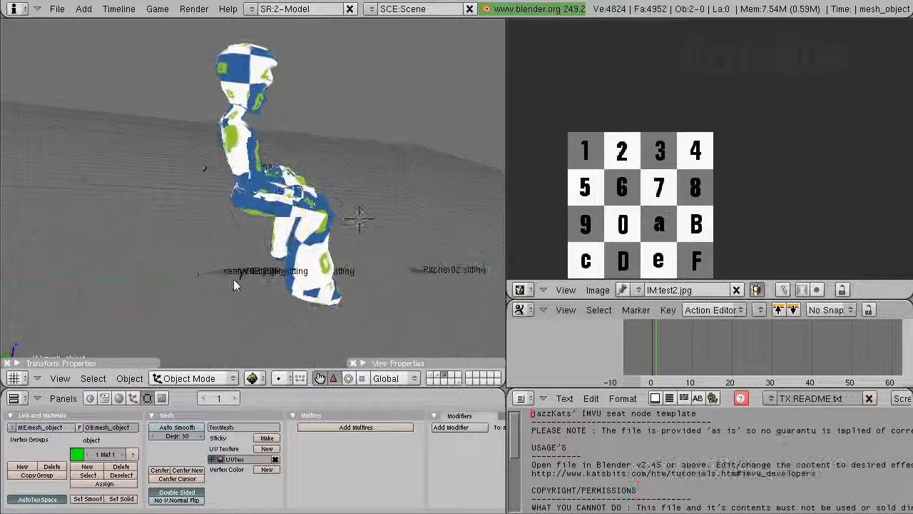
right_click(232, 272)
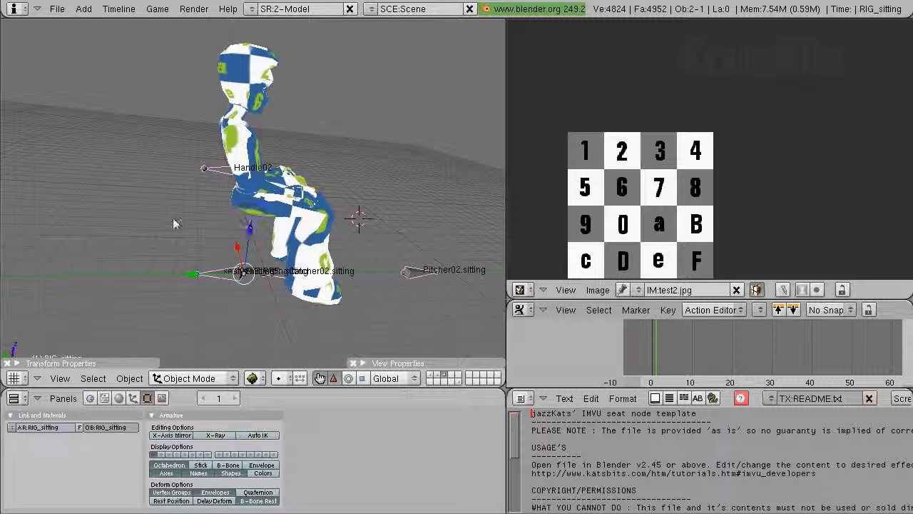
Step: Display layer 1 together with layer 3 so the chair shows alongside the sitting figure
click(444, 379)
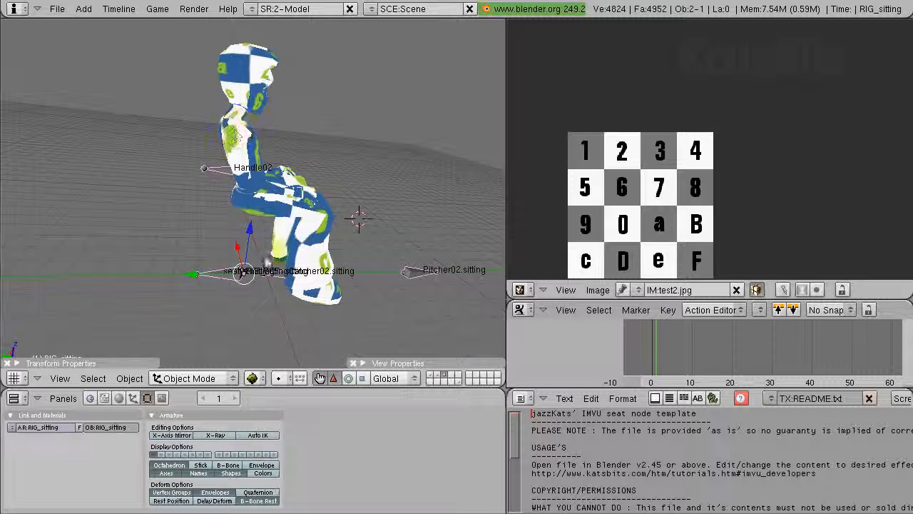
shift+click(431, 379)
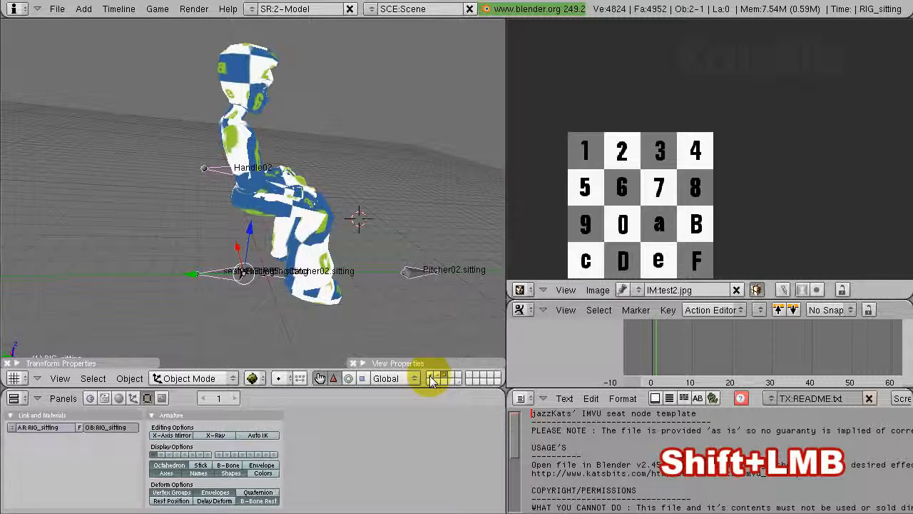
shift+click(431, 379)
middle_drag(385, 271, 389, 228)
mouse_move(318, 223)
middle_down()
mouse_move(300, 227)
mouse_move(336, 228)
mouse_move(321, 229)
middle_up()
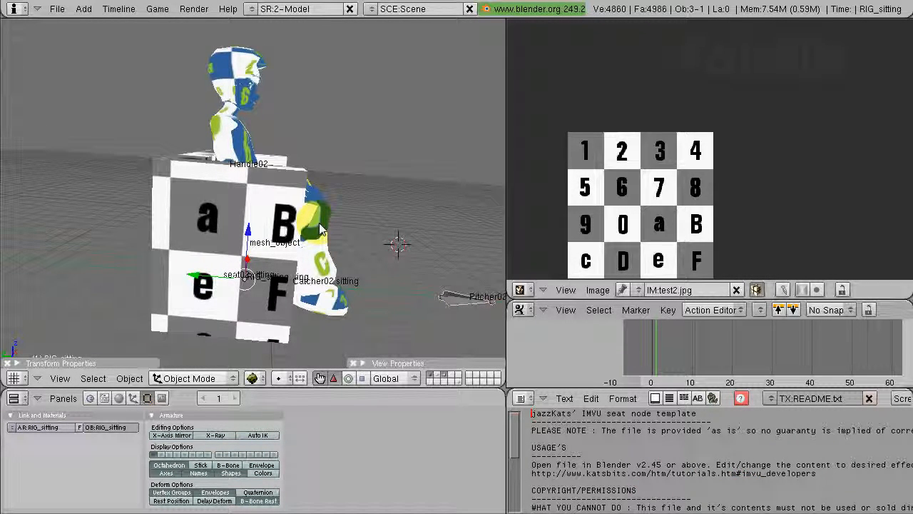
Step: Change the 3D view to wireframe shading and an orthographic right side view framing the figure and chair
key(z)
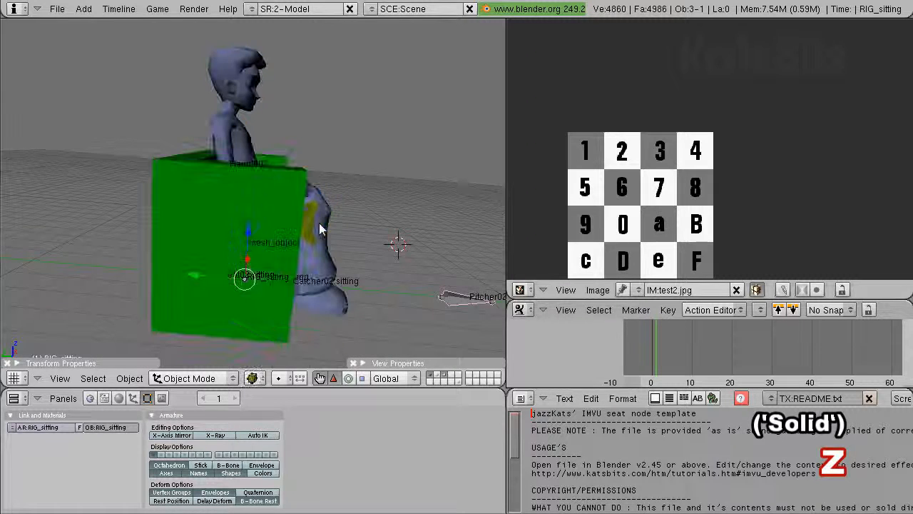
key(z)
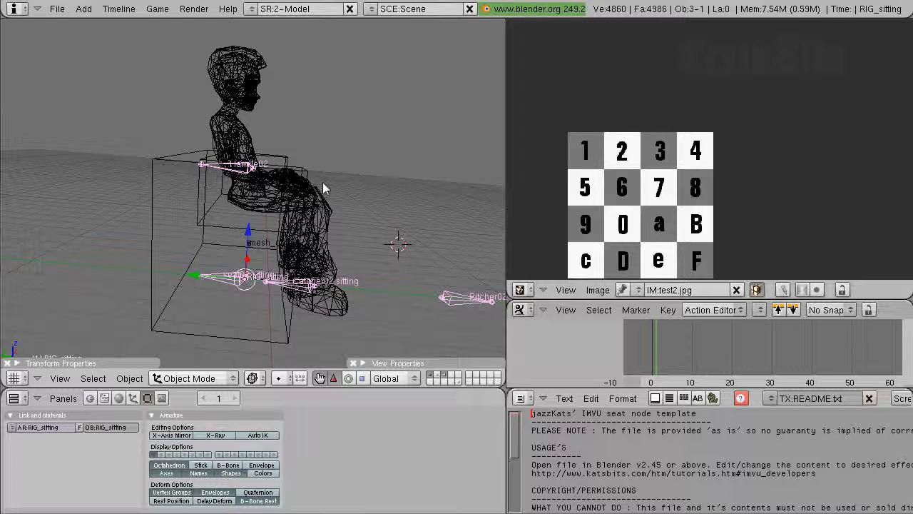
key(KP_5)
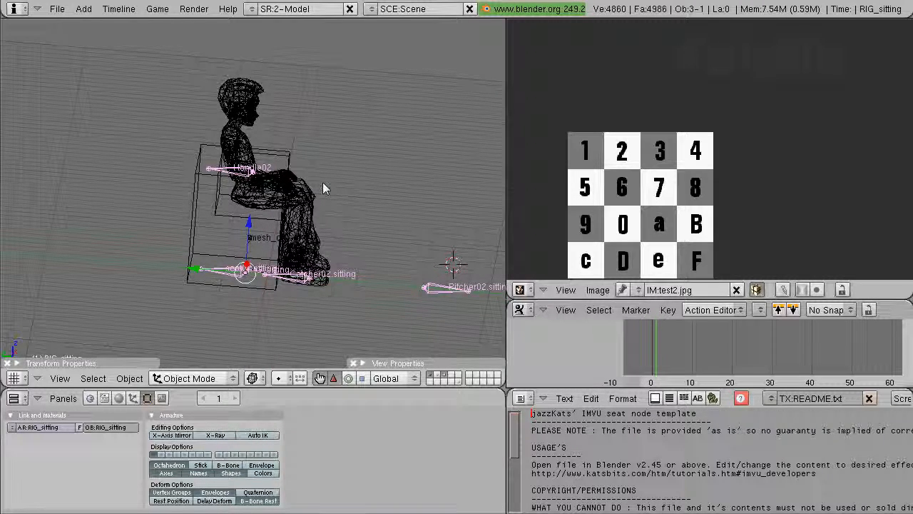
key(KP_1)
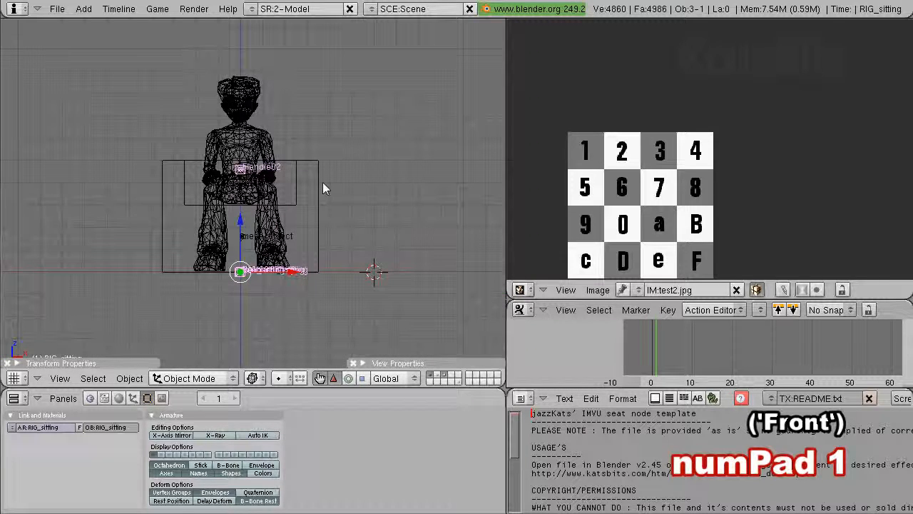
key(KP_3)
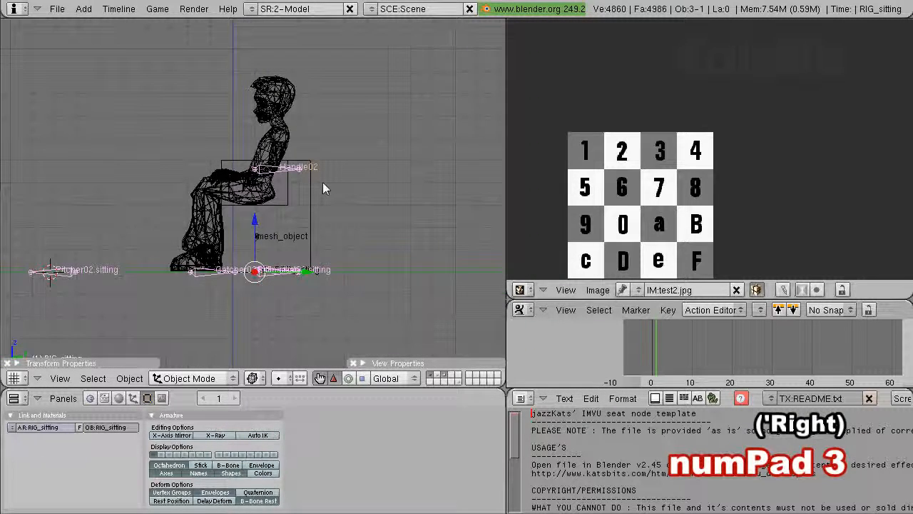
key(KP_1)
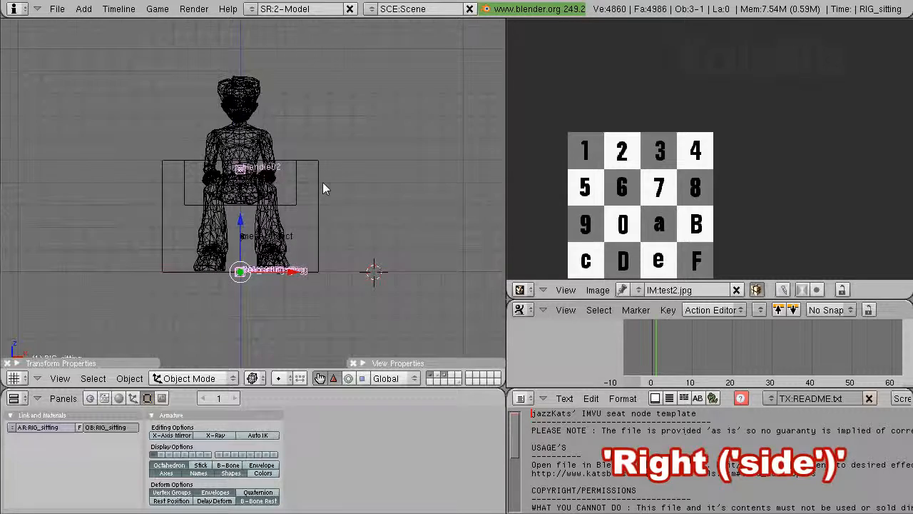
key(KP_3)
scroll(322, 187, up, 3)
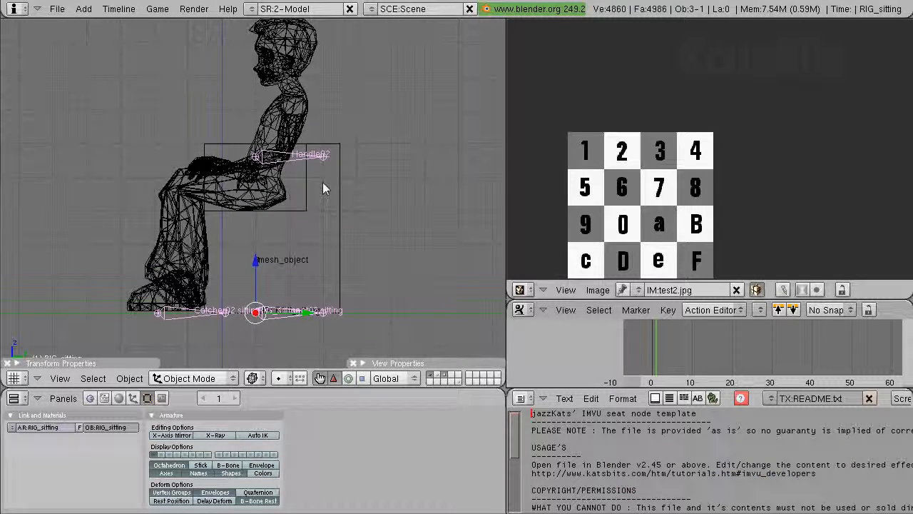
shift+middle_drag(316, 172, 432, 192)
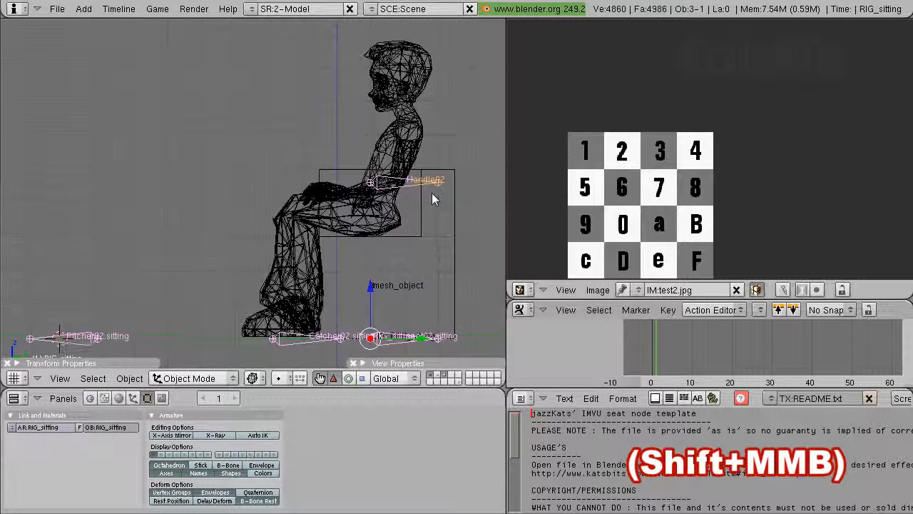
Step: Select the sitting armature with its figure mesh and move them along the Y axis slightly towards the chair's front
right_click(298, 343)
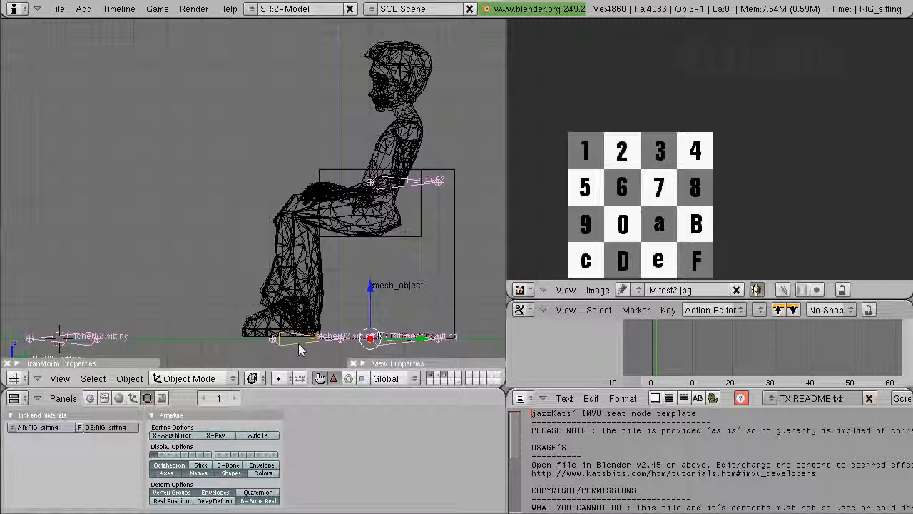
shift+right_click(298, 343)
shift+right_click(289, 239)
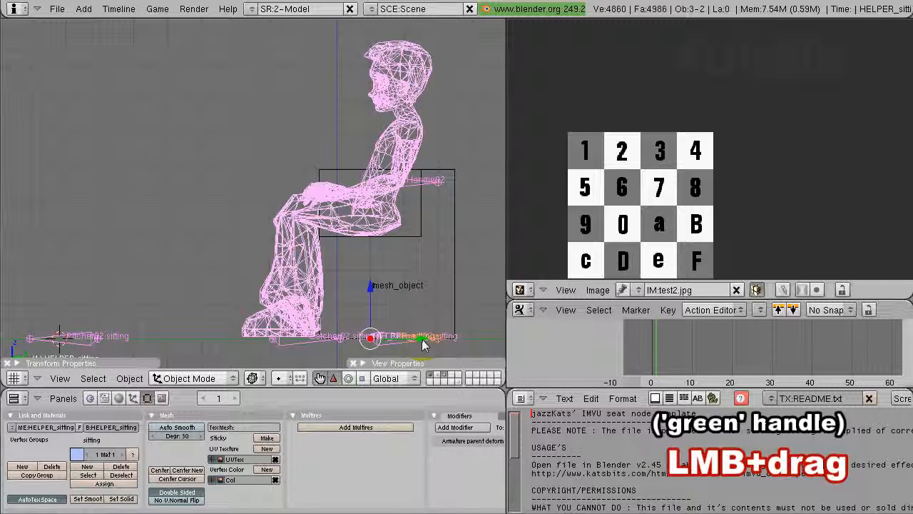
drag(422, 344, 401, 345)
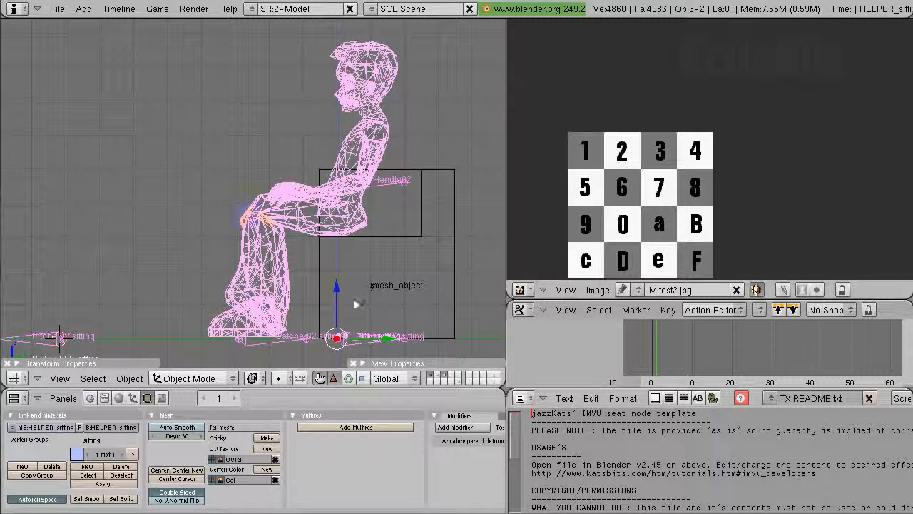
drag(387, 341, 571, 346)
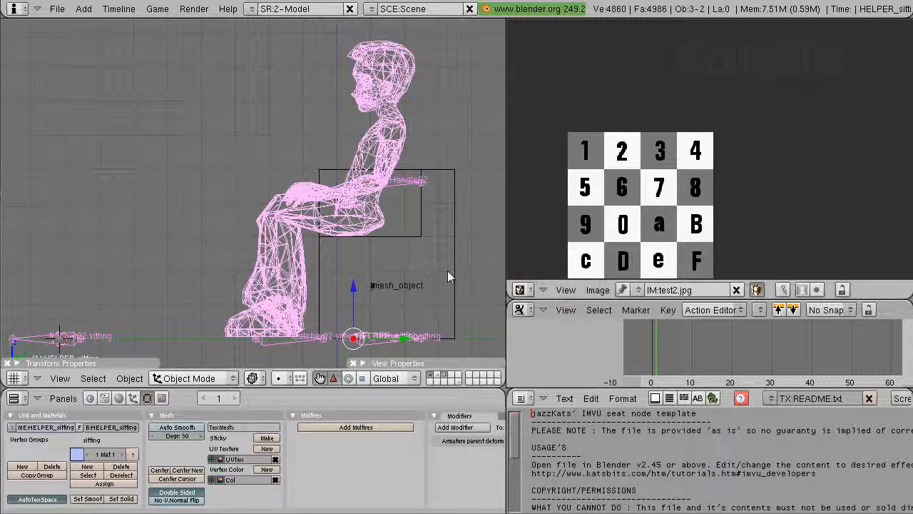
Step: Select the chair, figure and sitting armature and move them along Y with snapping, centring the chair on the origin
key(a)
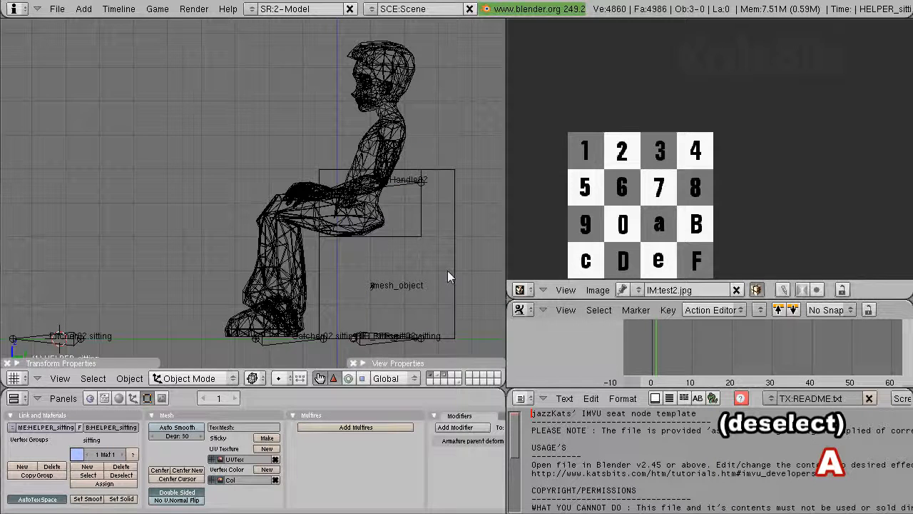
key(a)
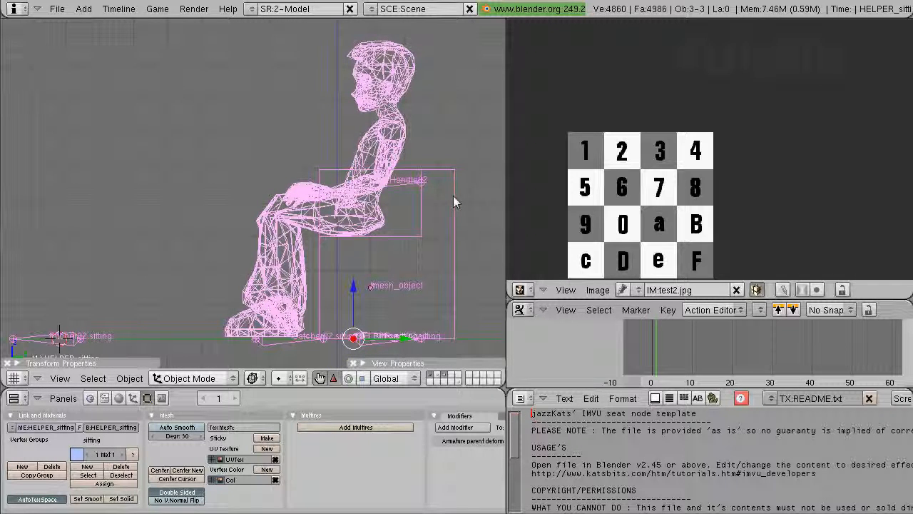
ctrl+drag(406, 339, 208, 324)
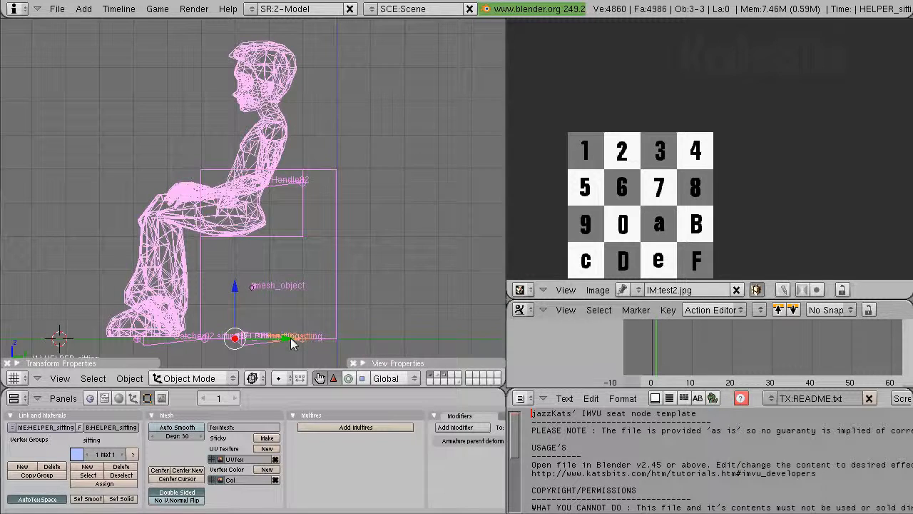
ctrl+drag(285, 339, 340, 333)
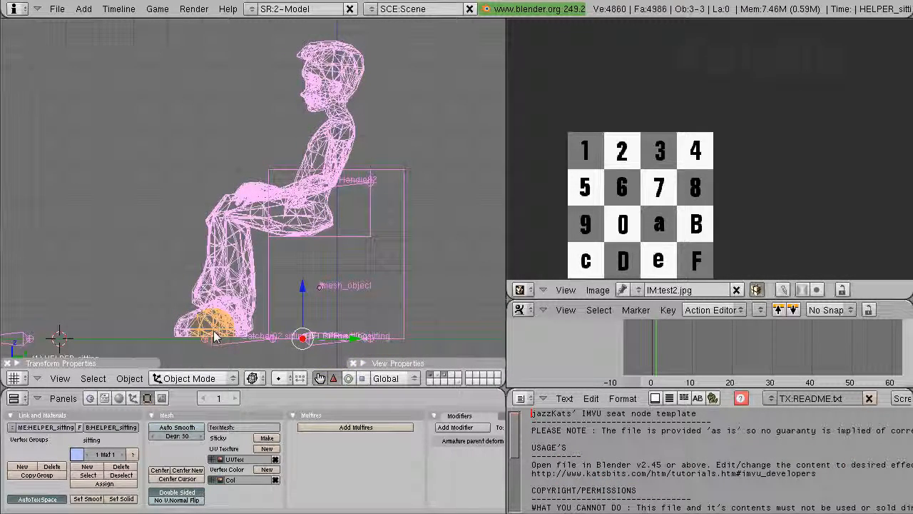
Step: Display layer 2 alongside the chair and sitting figure and select the RIG_Furniture armature
shift+click(440, 377)
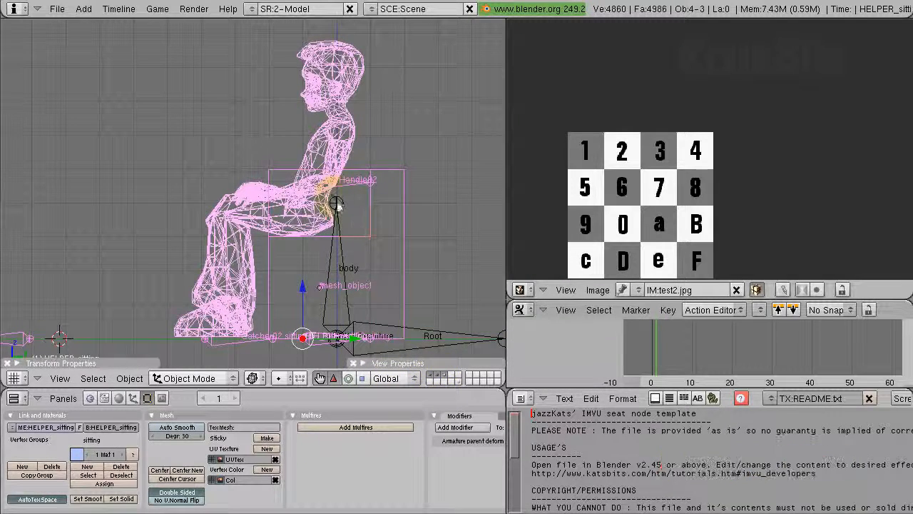
shift+middle_drag(414, 324, 394, 328)
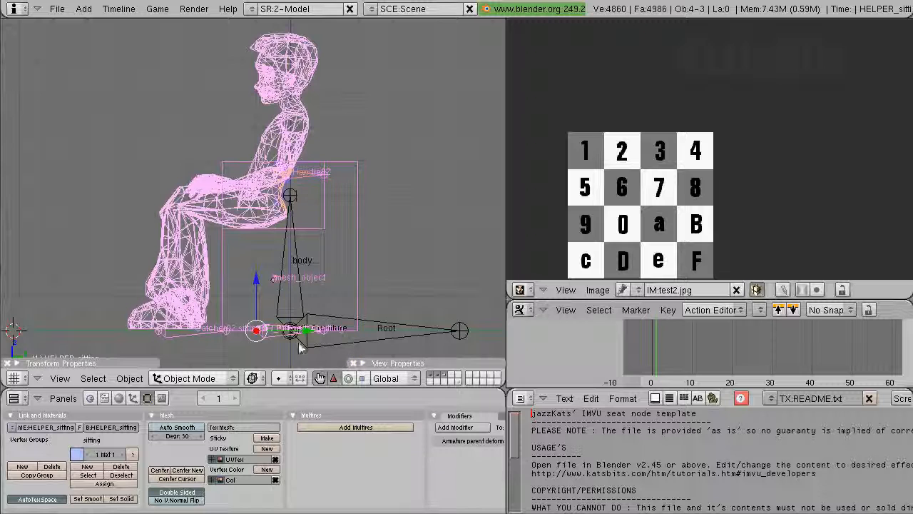
right_click(411, 324)
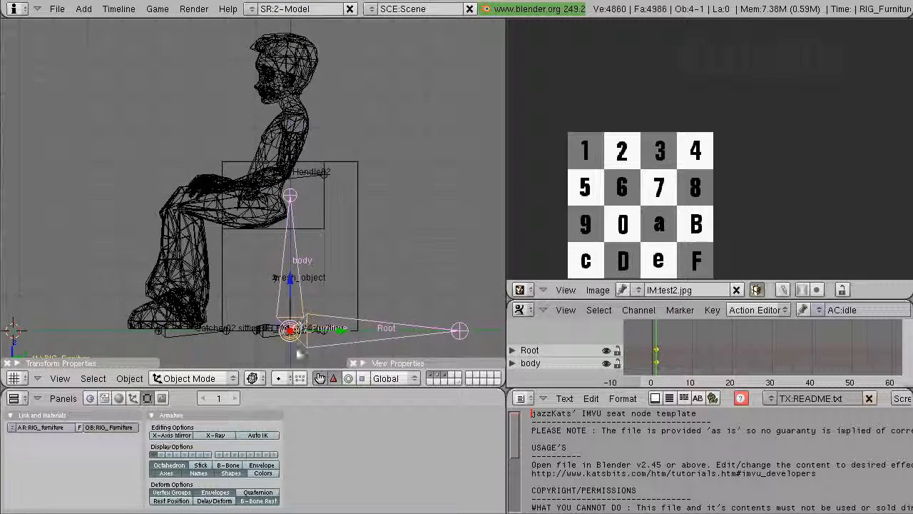
Step: Select the sitting figure, its RIG_sitting armature and the chair, and try to move them together along Y with snapping
right_click(282, 134)
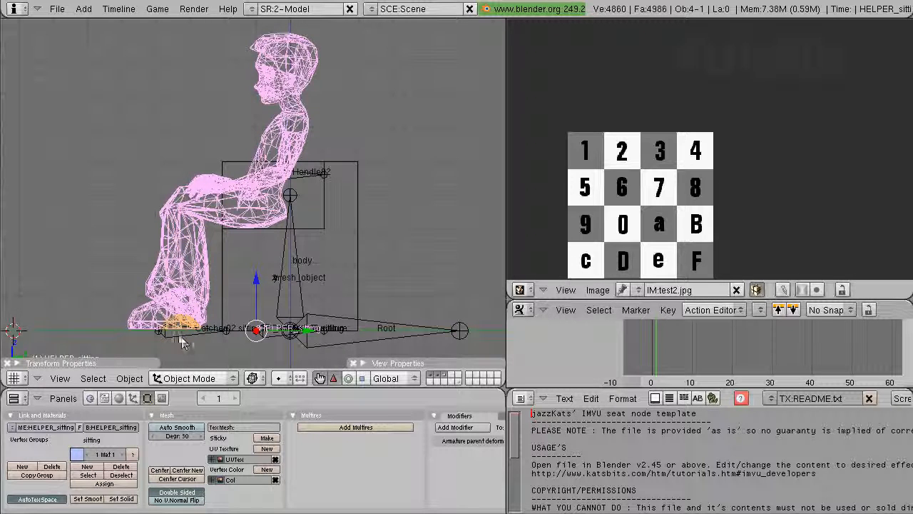
right_click(189, 227)
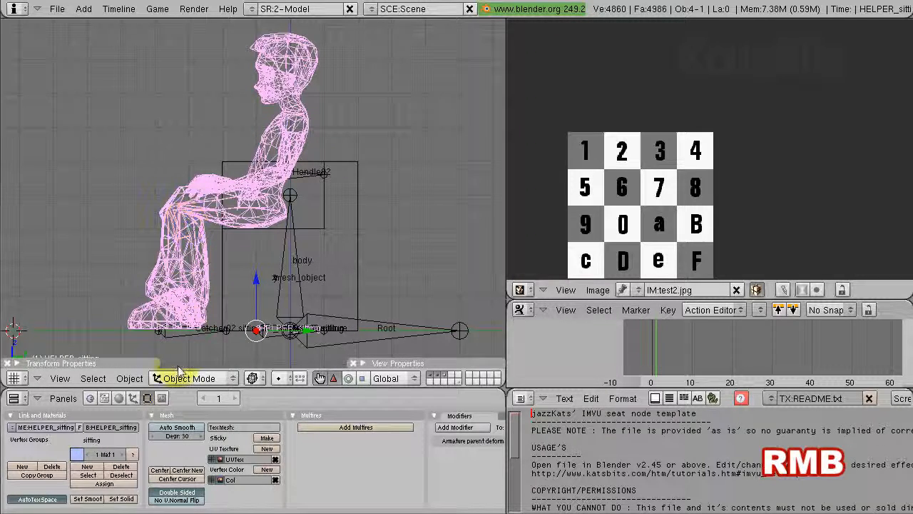
shift+right_click(174, 333)
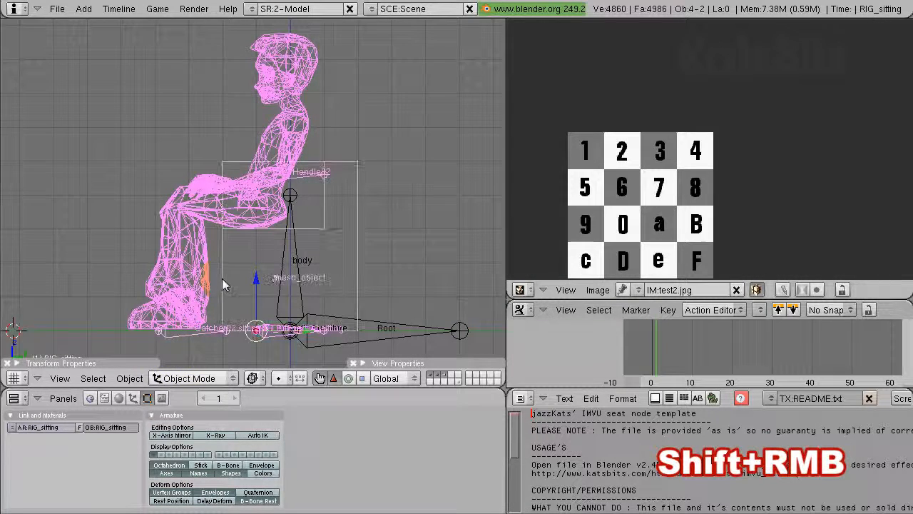
shift+right_click(222, 279)
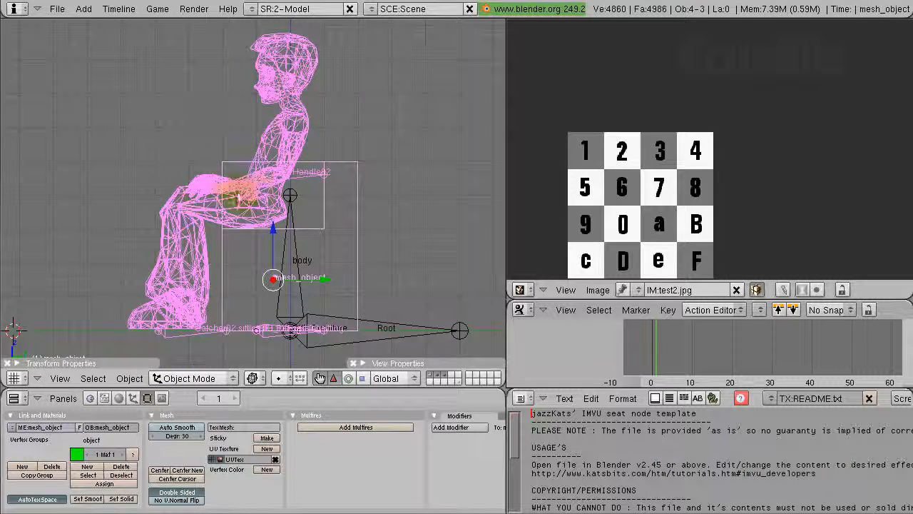
mouse_move(325, 280)
ctrl+mouse_down()
mouse_move(270, 275)
mouse_move(394, 280)
mouse_move(263, 273)
mouse_move(344, 278)
mouse_move(297, 281)
mouse_move(333, 282)
ctrl+mouse_up()
scroll(260, 268, down, 1)
scroll(259, 264, up, 2)
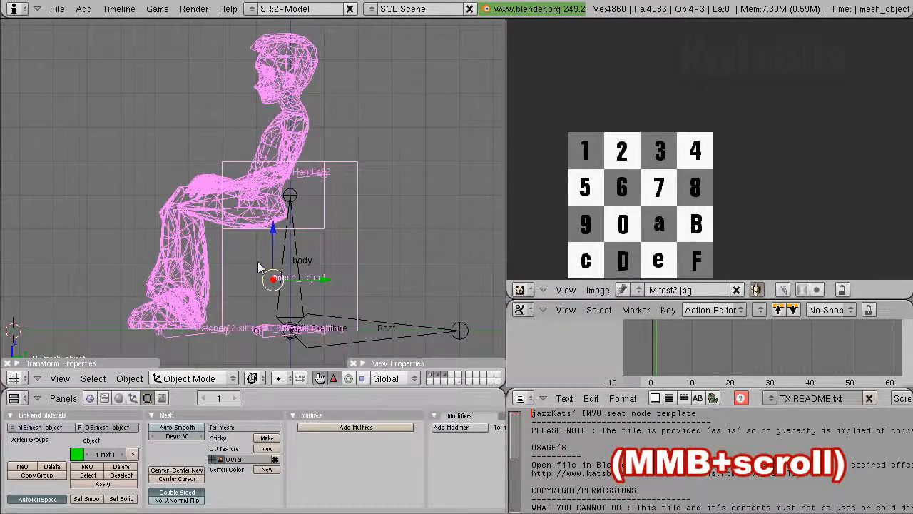
Step: In perspective view, check the Catcher02.sitting and Pitcher02.sitting bones of the sitting armature in Edit Mode and return to Object Mode
key(KP_5)
middle_drag(258, 262, 325, 253)
scroll(318, 252, down, 2)
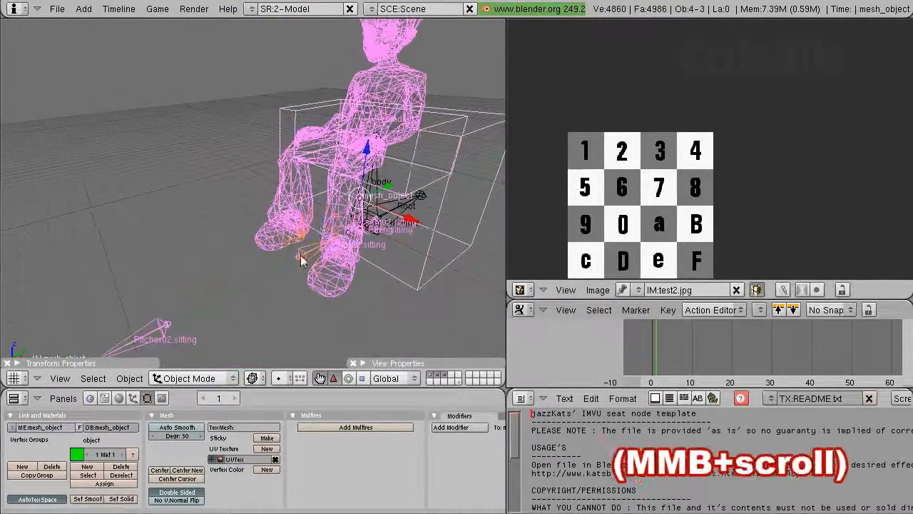
right_click(300, 247)
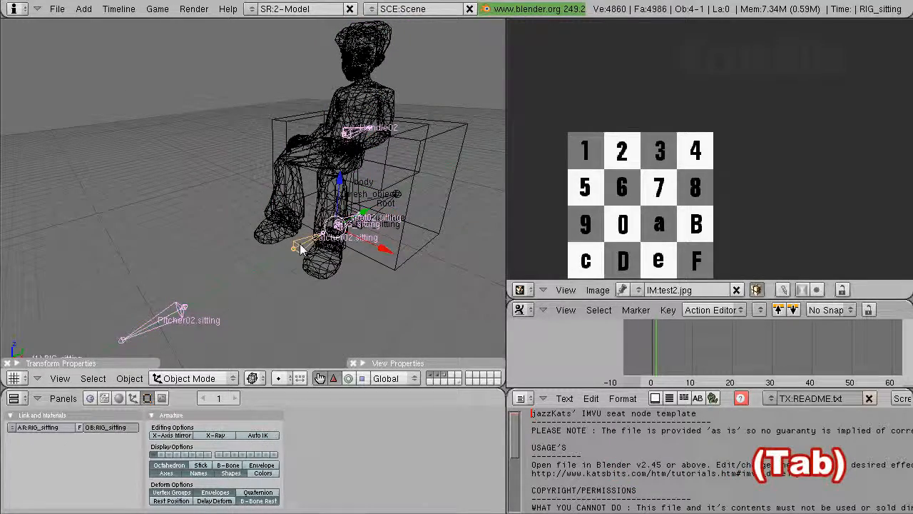
key(Tab)
right_click(302, 249)
shift+right_click(172, 318)
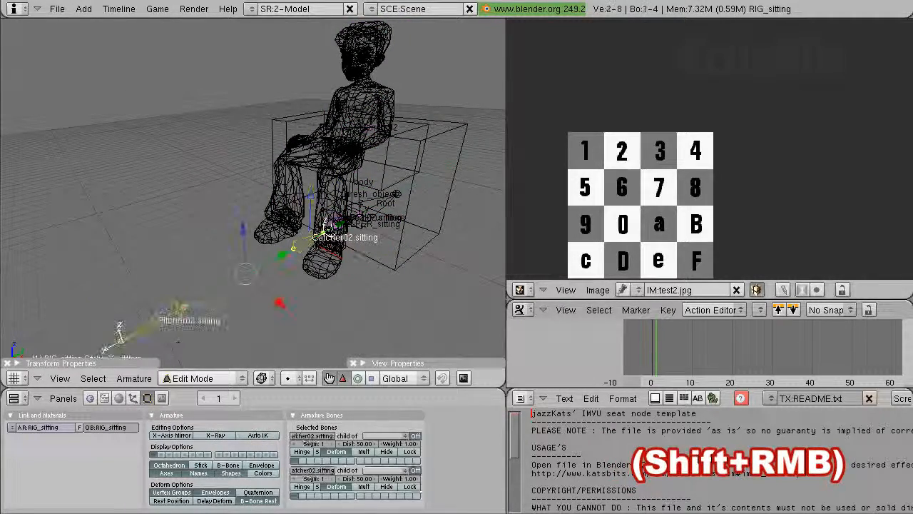
middle_drag(171, 317, 136, 327)
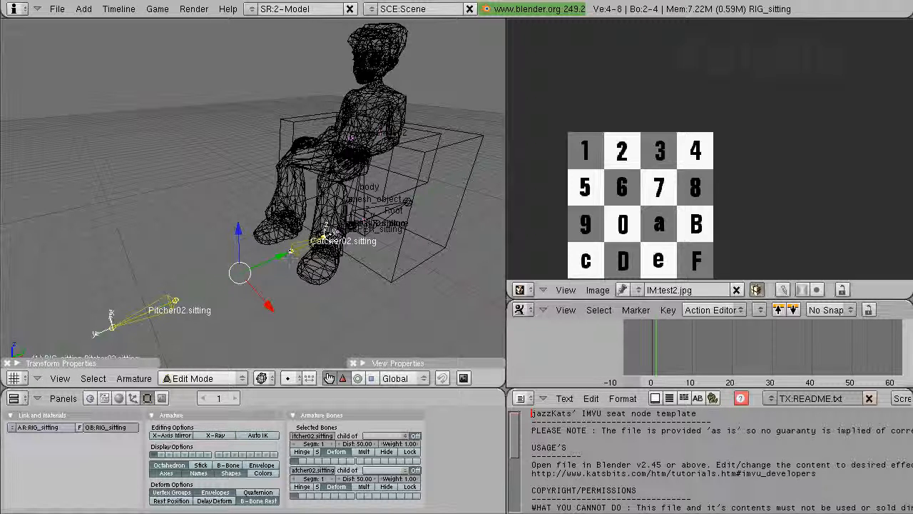
key(Tab)
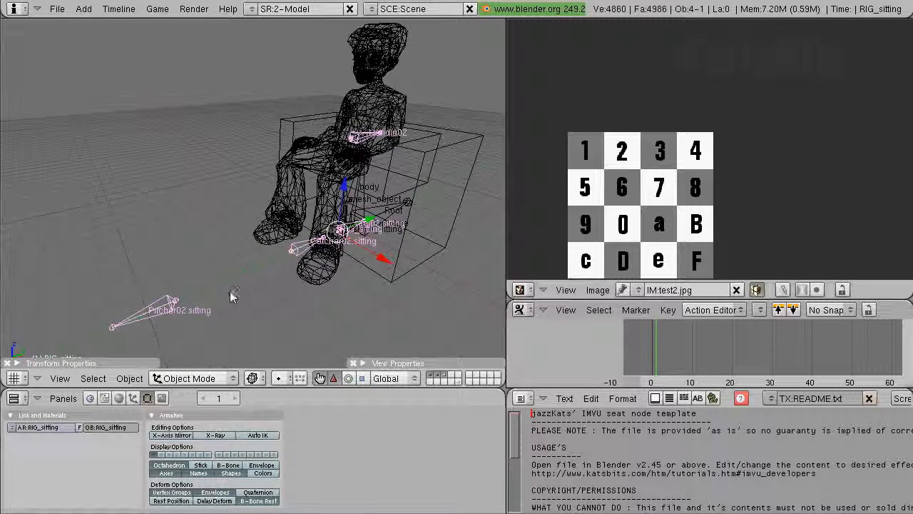
Step: Select the HELPER_sitting figure mesh together with the RIG_sitting armature
middle_drag(231, 268, 412, 244)
middle_drag(213, 224, 223, 251)
scroll(245, 256, up, 2)
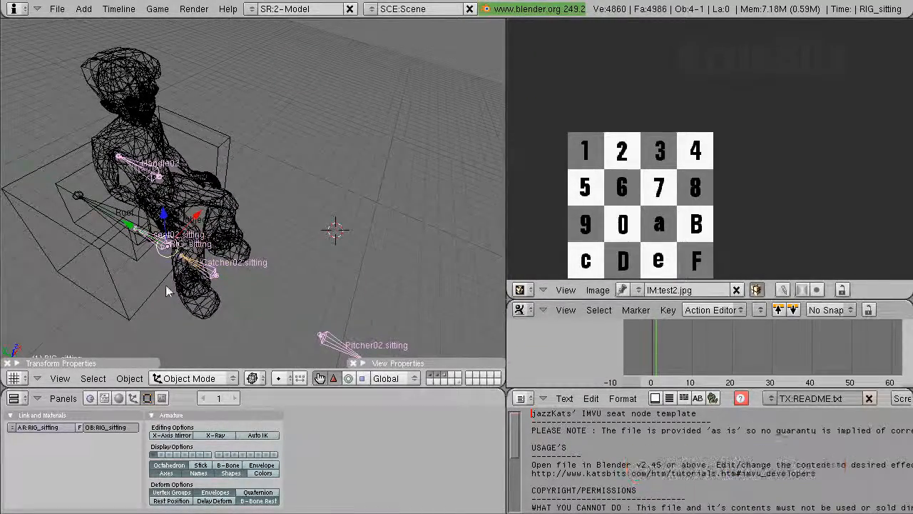
scroll(223, 301, down, 2)
mouse_move(222, 302)
middle_down()
mouse_move(261, 326)
mouse_move(296, 320)
mouse_move(222, 313)
middle_up()
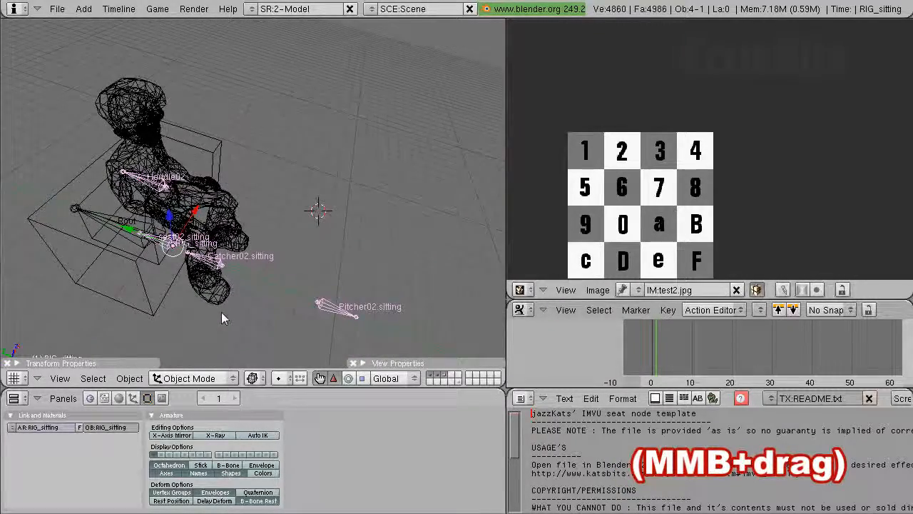
right_click(217, 270)
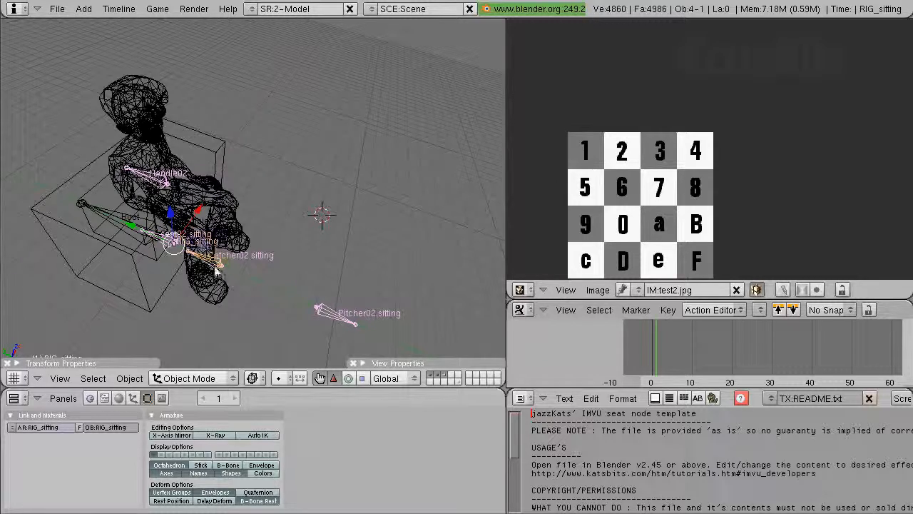
right_click(218, 269)
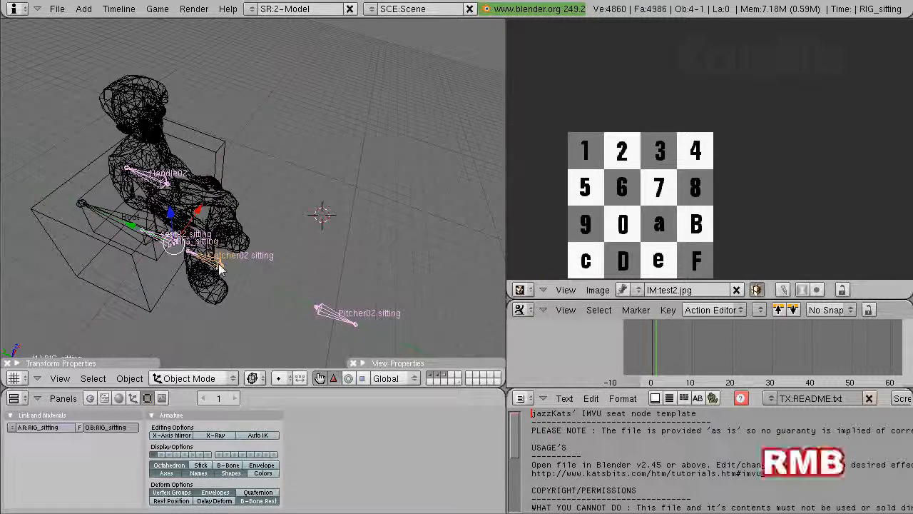
right_click(218, 269)
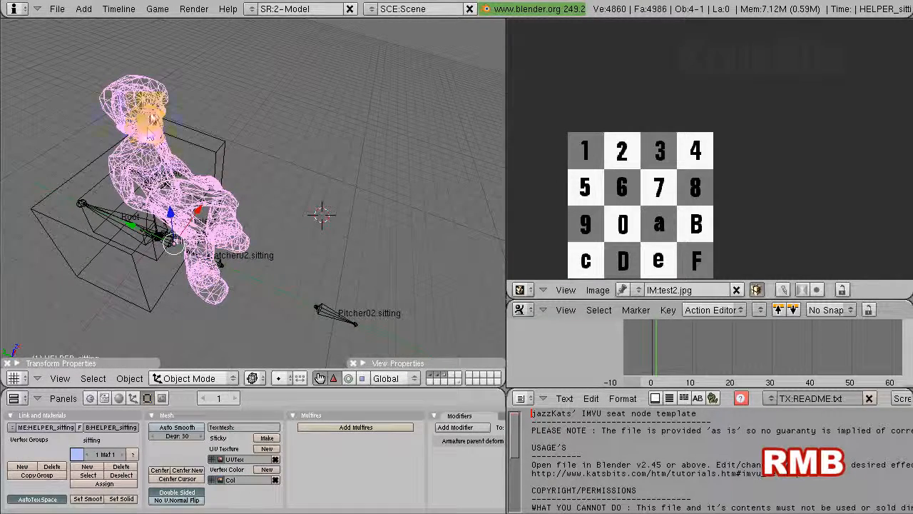
shift+right_click(326, 316)
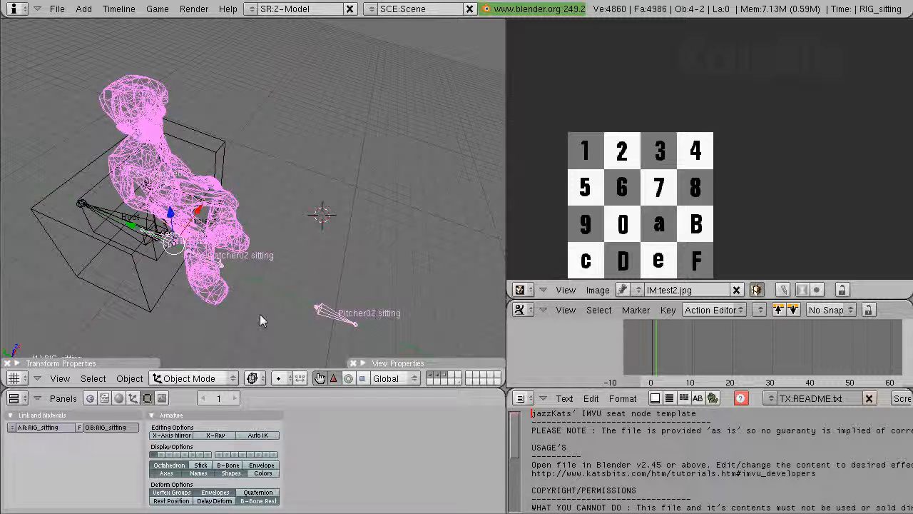
Step: Rotate the figure and its armature together by about -2.68 degrees in an orthographic top view
key(KP_5)
key(KP_1)
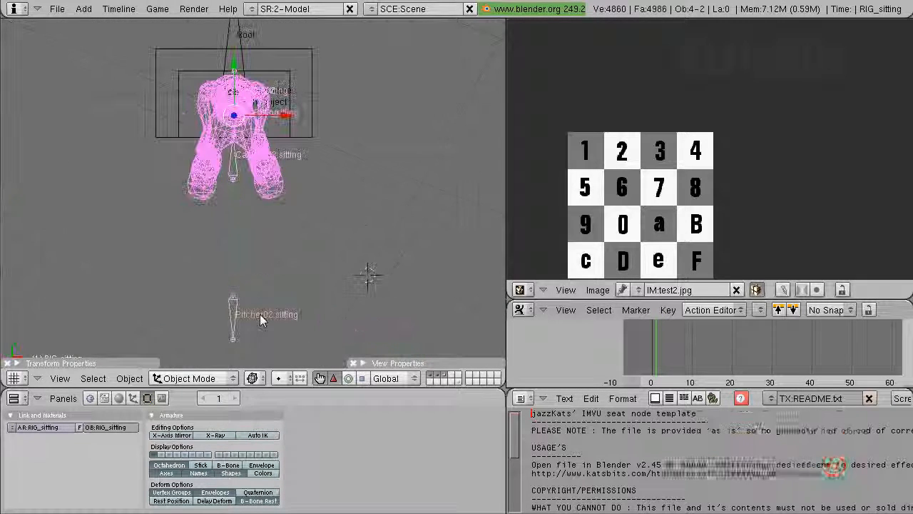
key(KP_7)
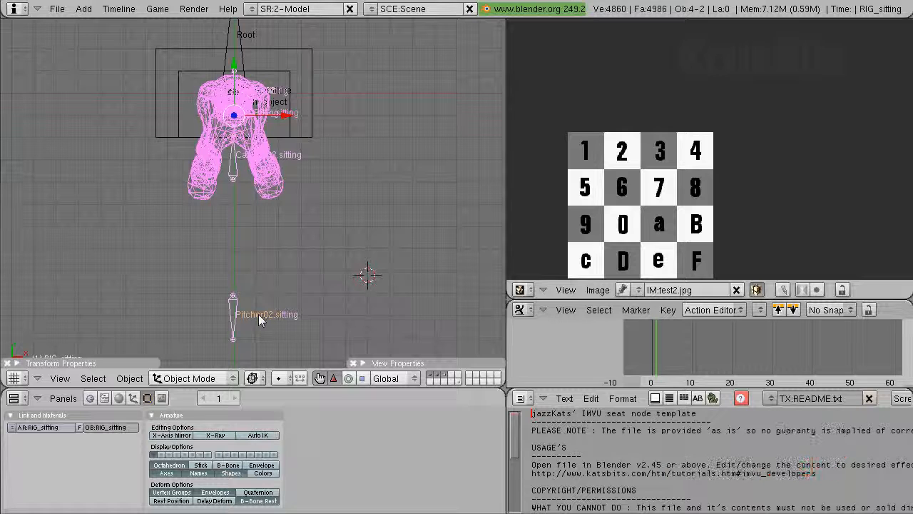
key(r)
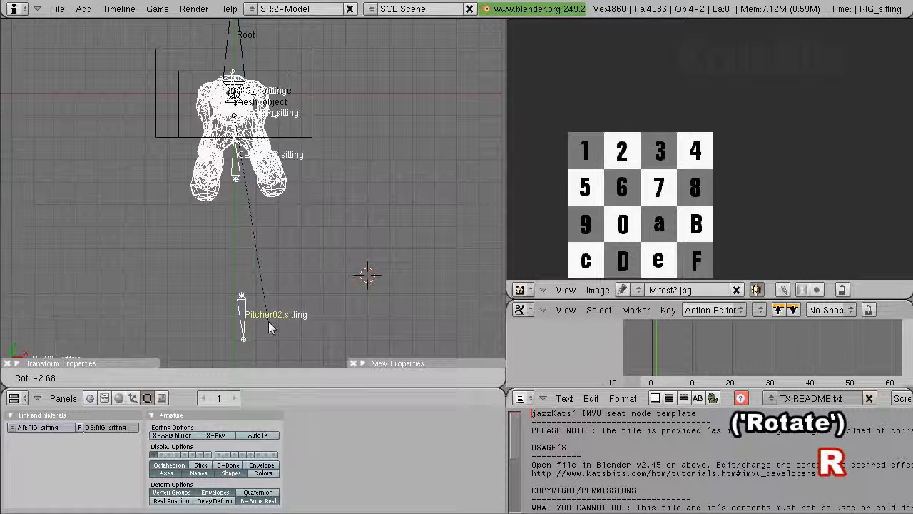
click(270, 324)
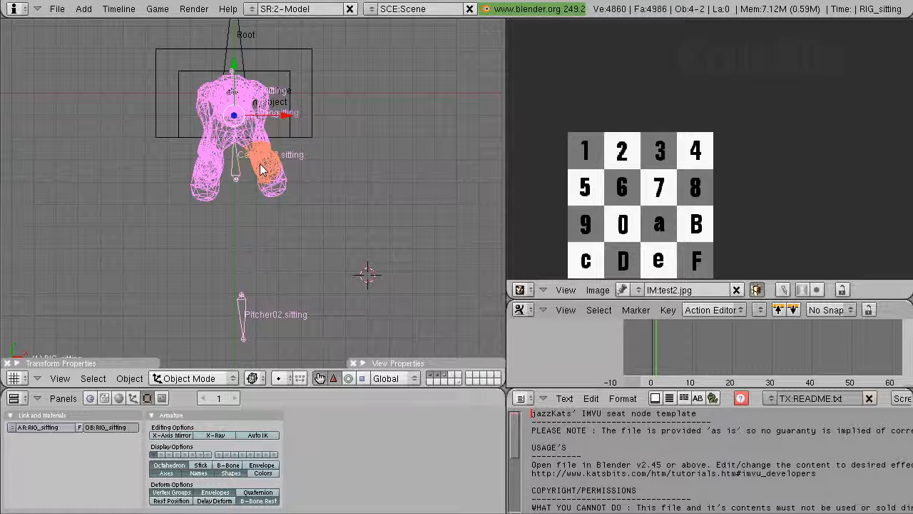
Step: Select only the HELPER_sitting figure mesh and move it to layer 15
key(KP_5)
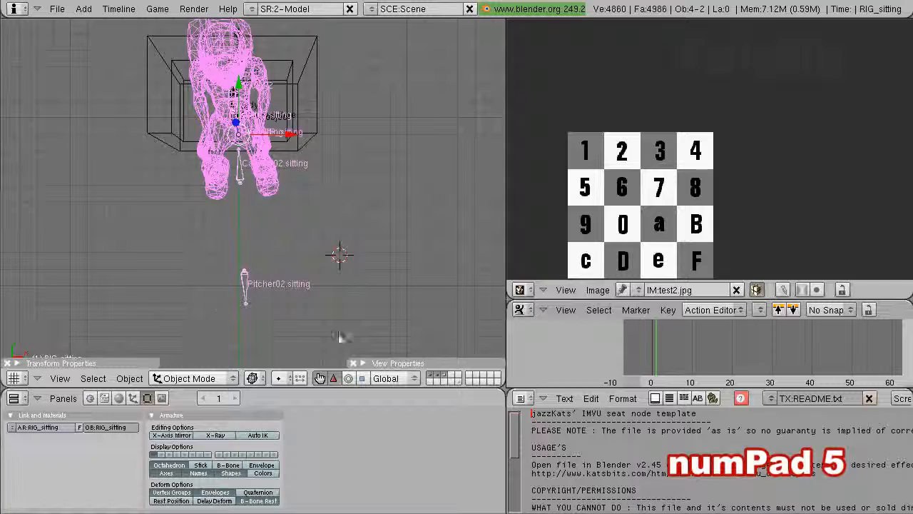
middle_drag(214, 311, 420, 292)
scroll(320, 288, down, 1)
mouse_move(319, 289)
shift+middle_down()
mouse_move(292, 286)
mouse_move(334, 290)
mouse_move(312, 312)
mouse_move(282, 296)
mouse_move(310, 294)
mouse_move(308, 309)
mouse_move(301, 278)
mouse_move(327, 293)
shift+middle_up()
scroll(293, 286, up, 2)
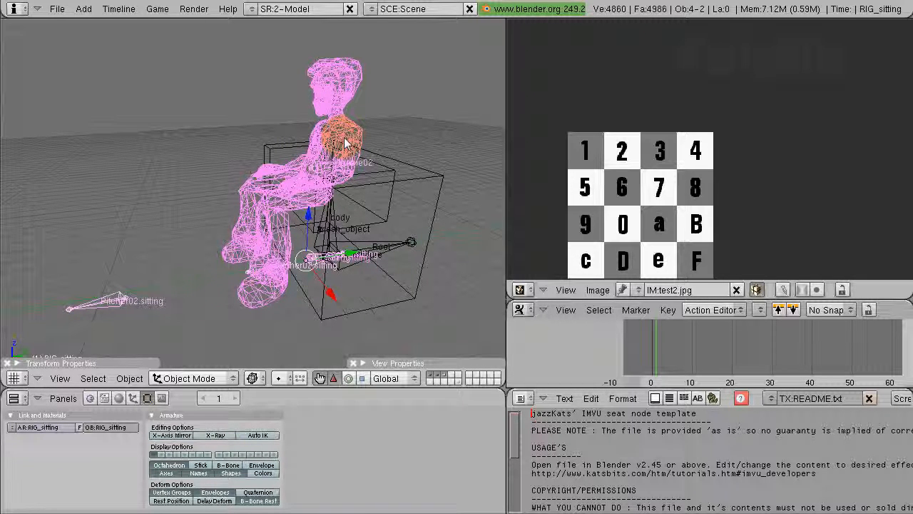
right_click(340, 80)
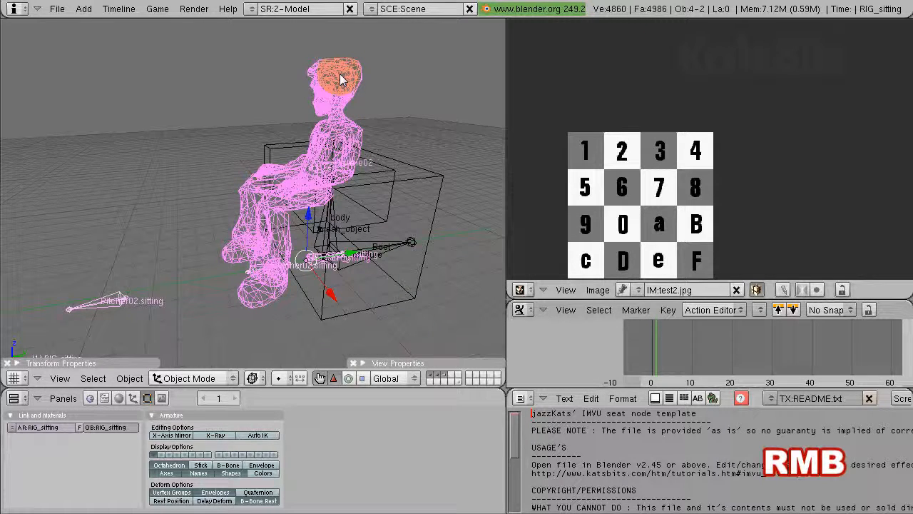
key(m)
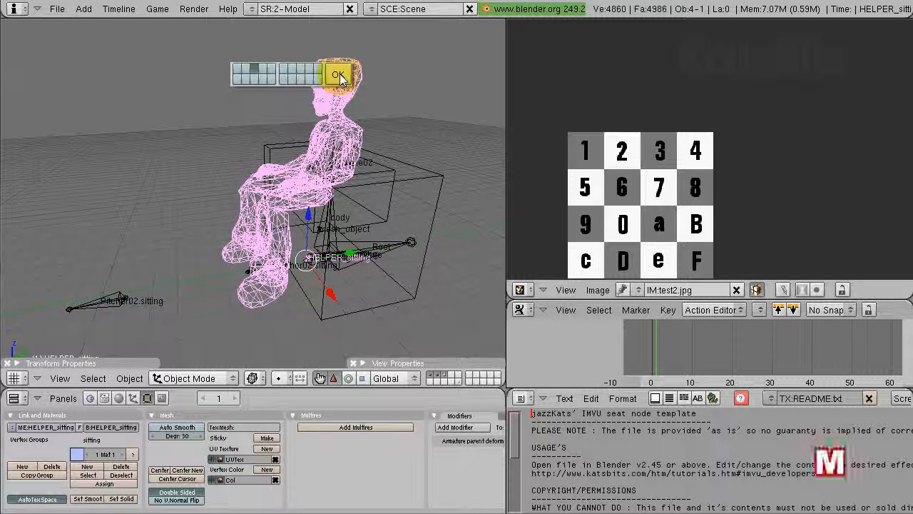
click(272, 79)
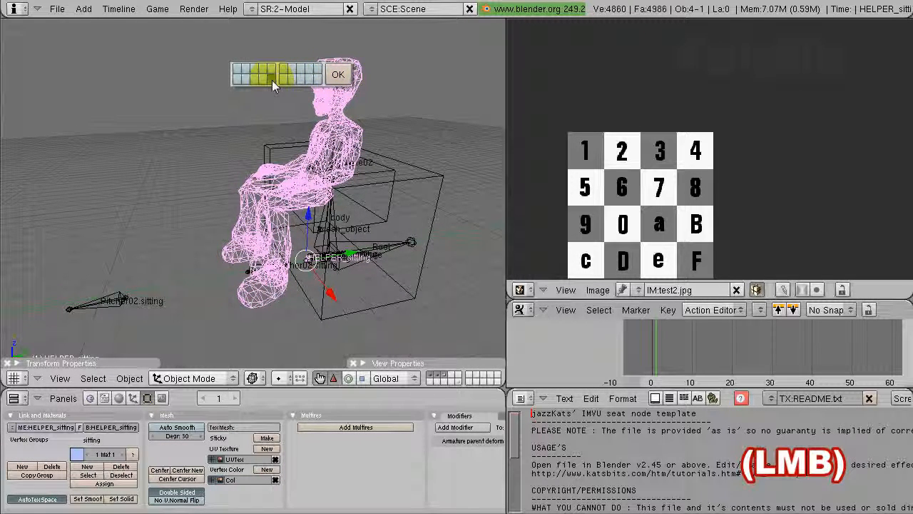
click(341, 77)
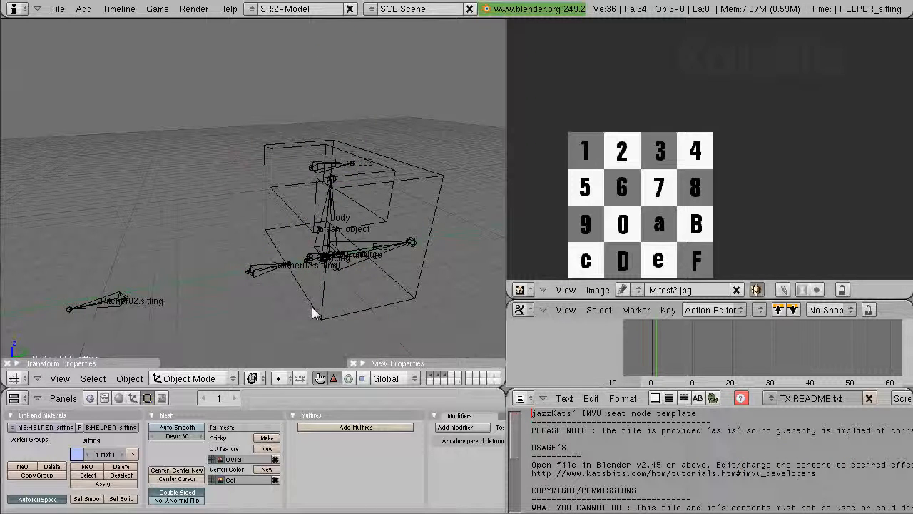
Step: Select RIG_sitting, add RIG_Furniture as the active object, and join the two armatures
right_click(272, 275)
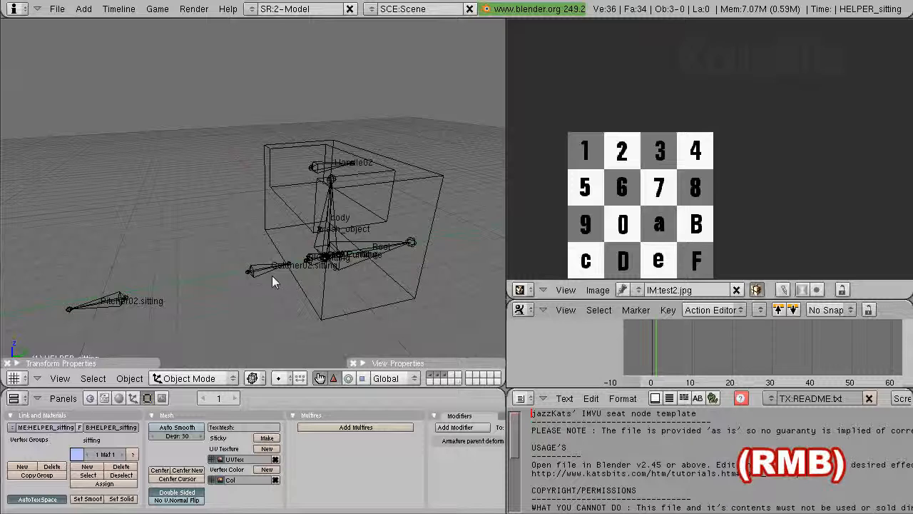
right_click(352, 269)
right_click(260, 273)
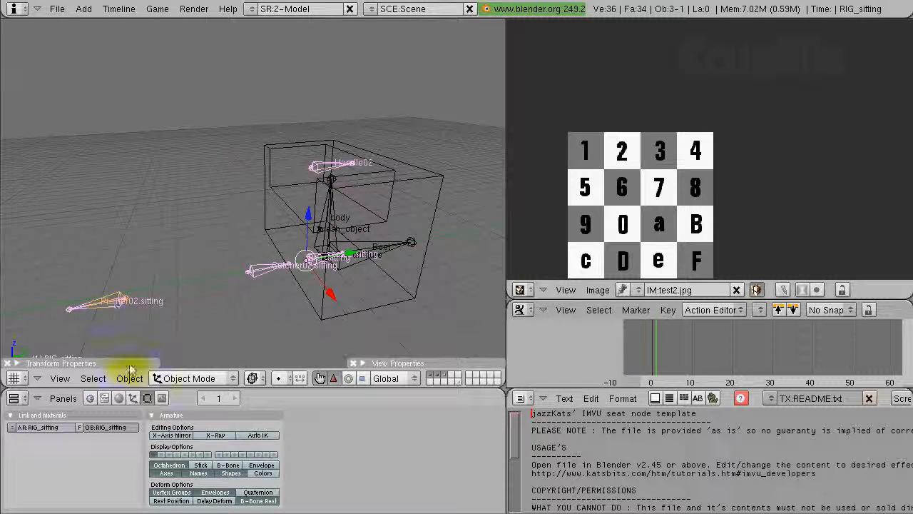
shift+right_click(355, 261)
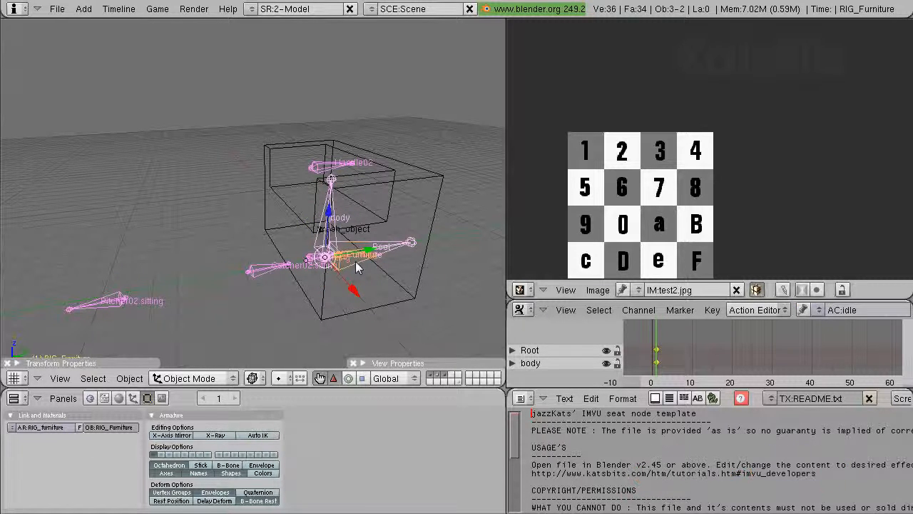
key(ctrl+j)
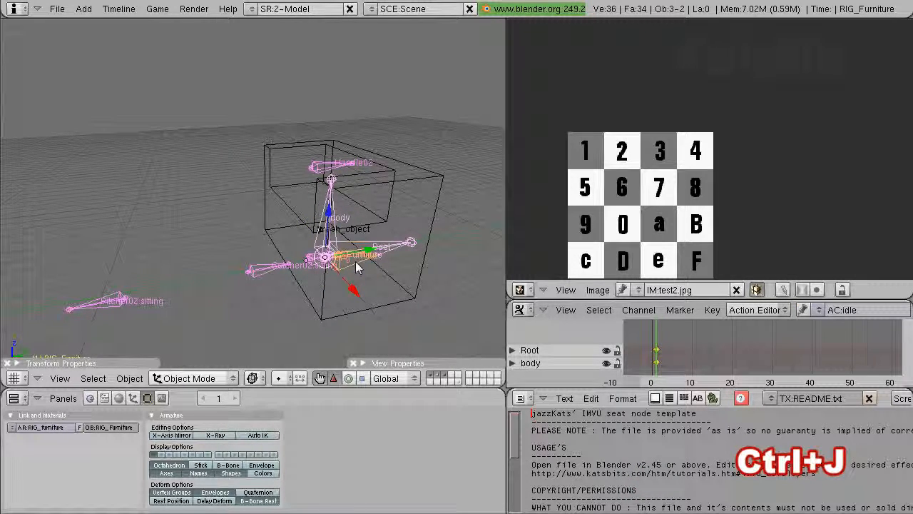
key(ctrl+j)
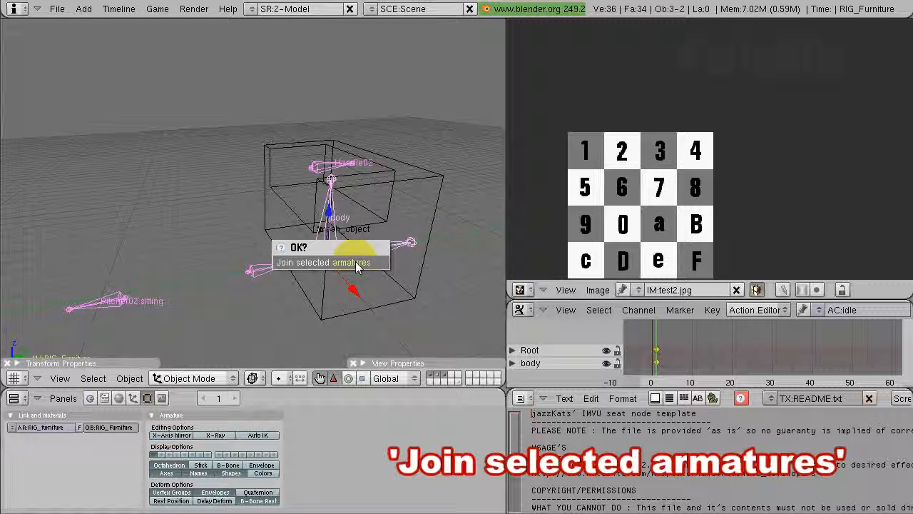
click(354, 262)
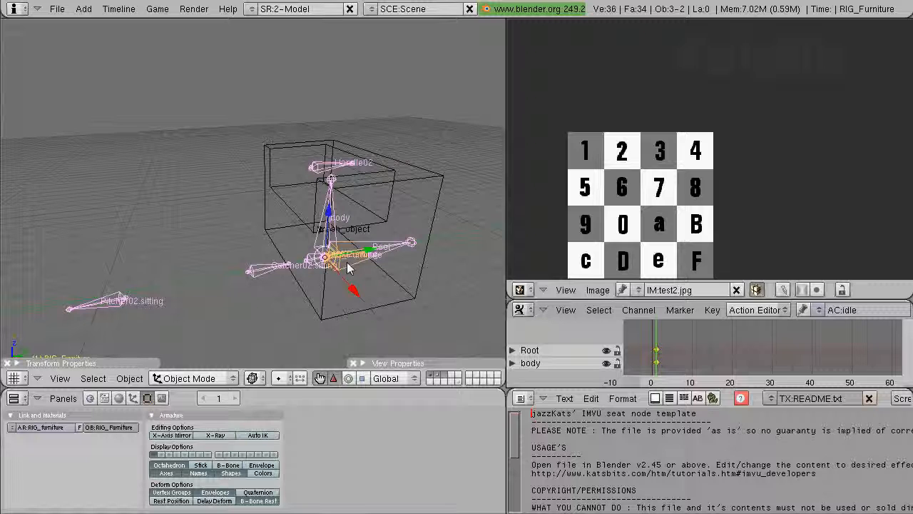
right_click(330, 175)
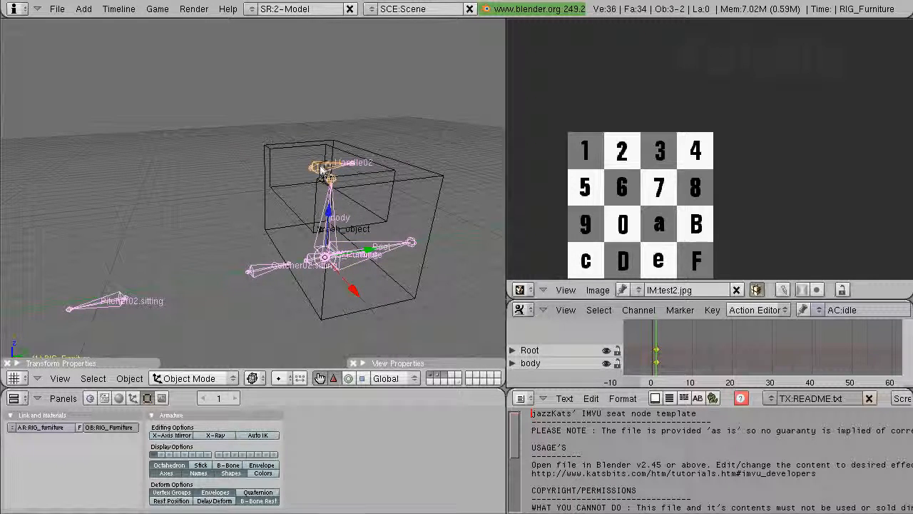
right_click(334, 173)
click(256, 276)
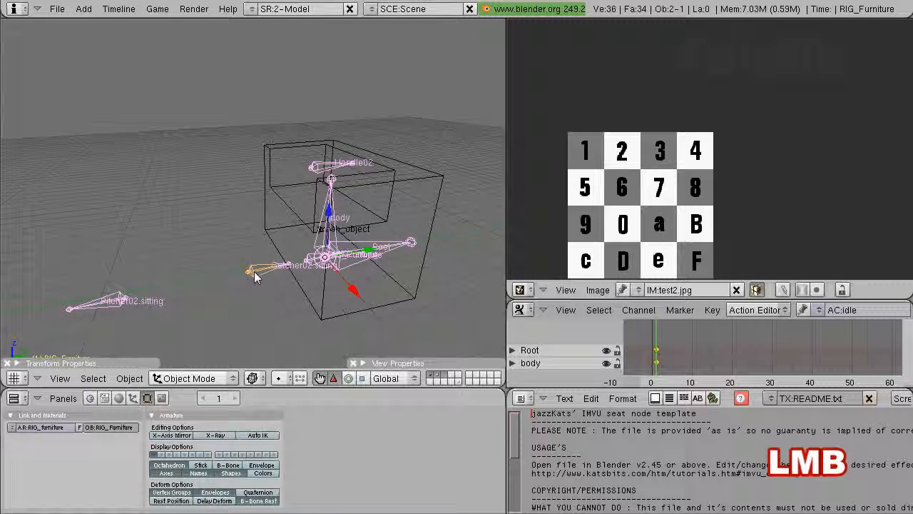
Step: Enter edit mode on RIG_Furniture, select only the Handle02 bone, and enlarge the view of its bone settings
key(Tab)
middle_drag(255, 275, 275, 268)
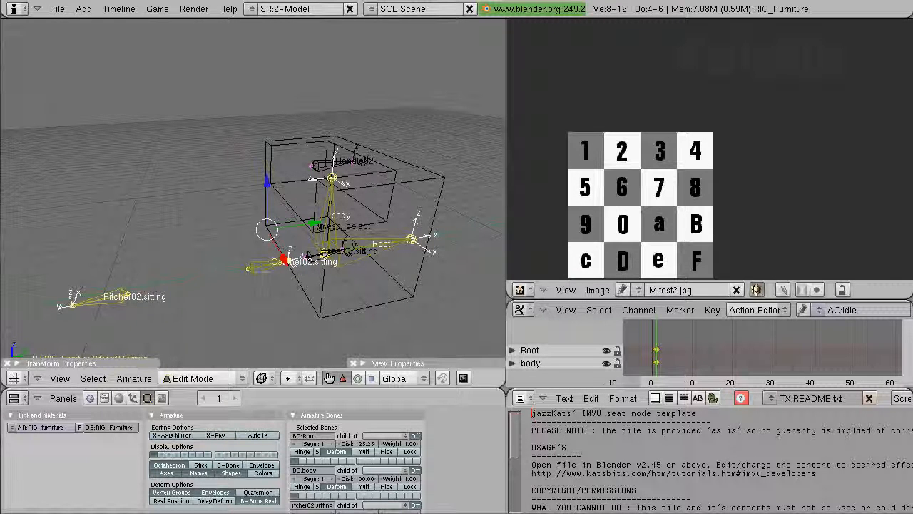
key(a)
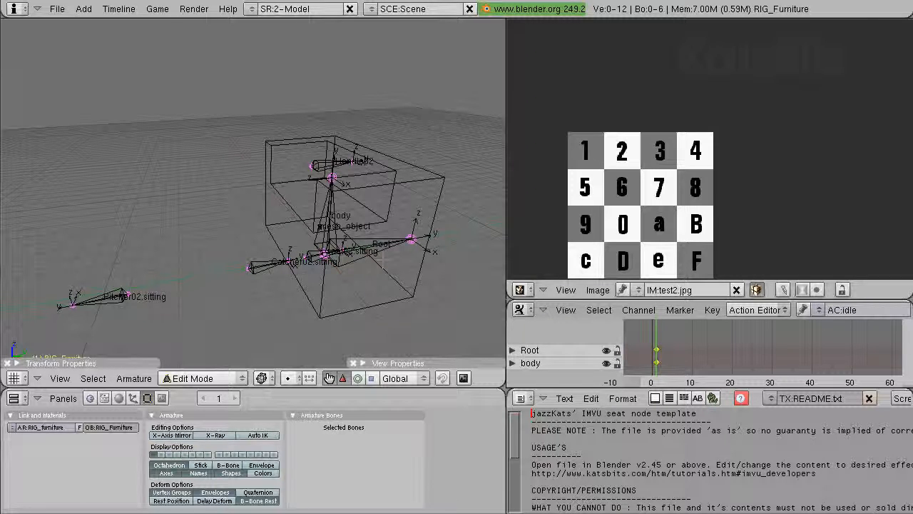
right_click(331, 163)
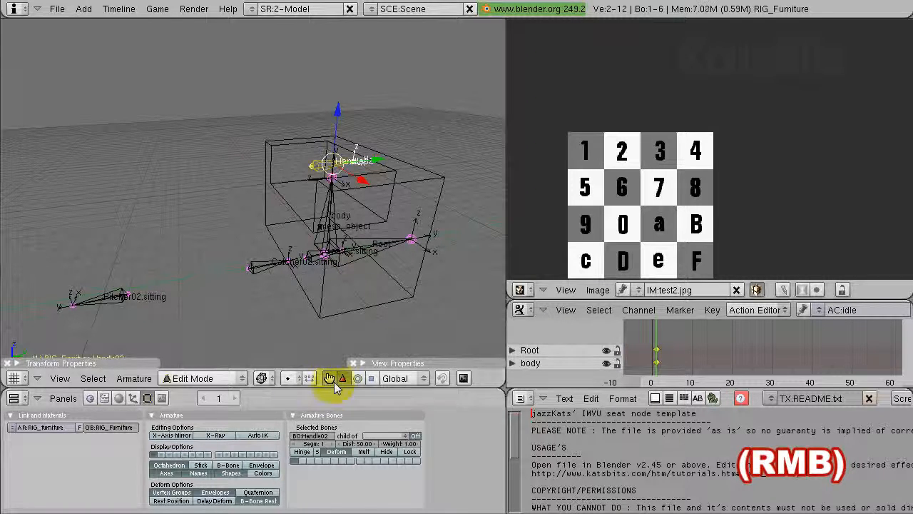
drag(336, 383, 336, 338)
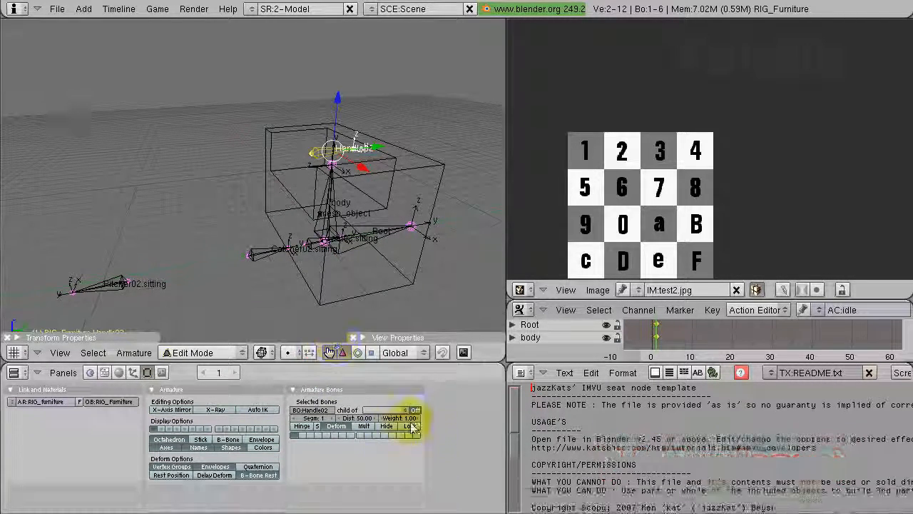
right_click(438, 414)
click(442, 416)
drag(433, 478, 351, 485)
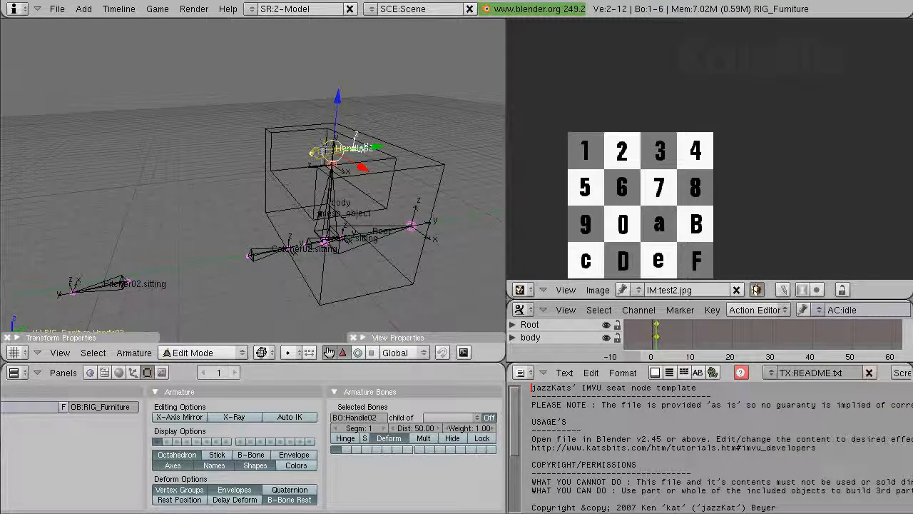
Step: Rename the Handle02 bone as Handle01
right_click(330, 151)
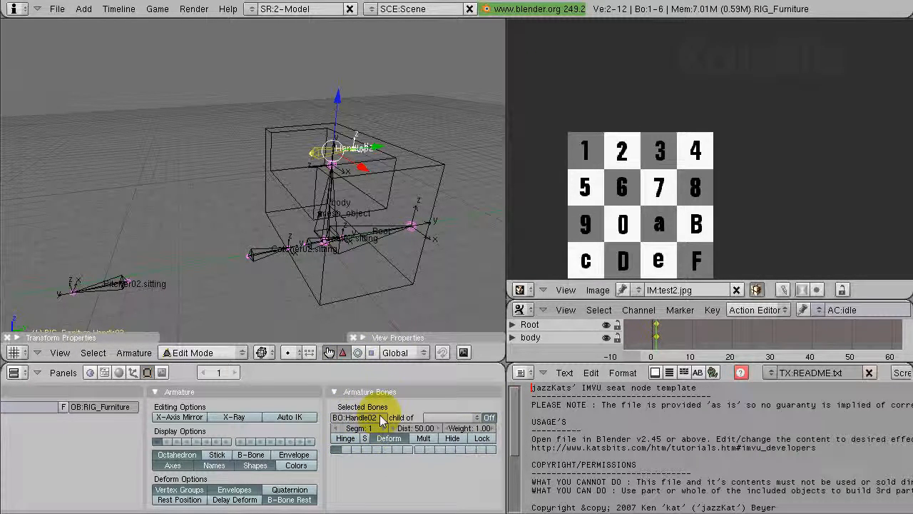
click(383, 421)
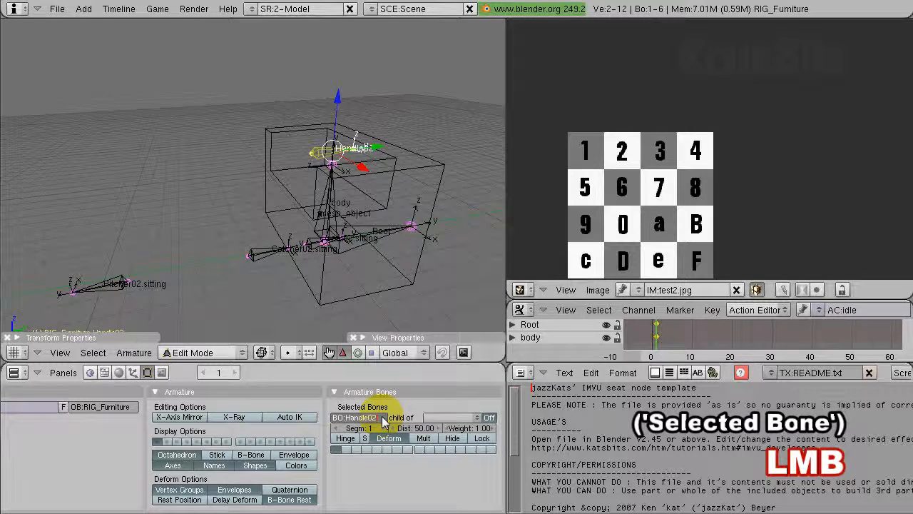
text(1)
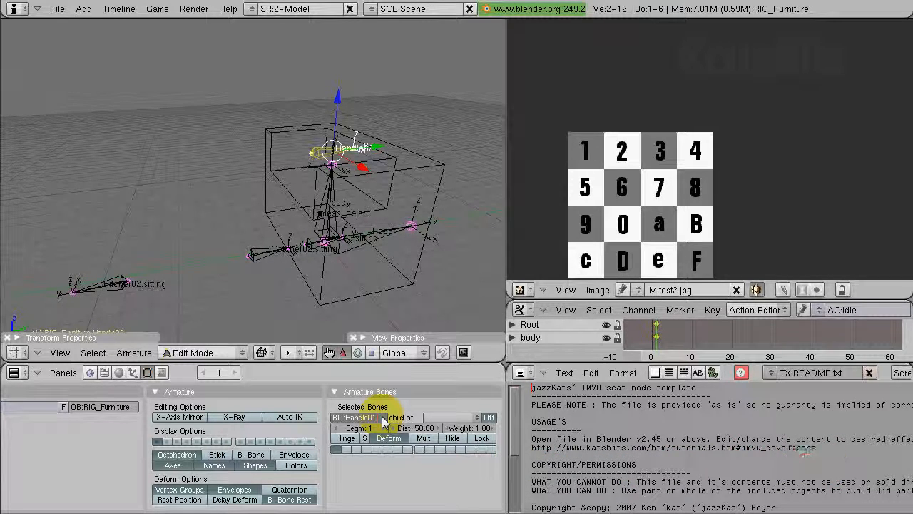
key(Return)
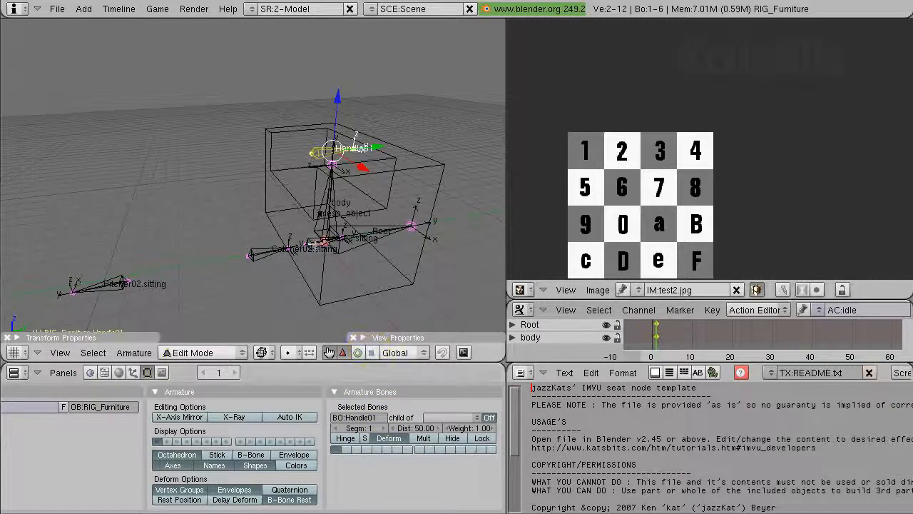
Step: Rename the seat02.sitting bone as seat01.sitting
right_click(320, 241)
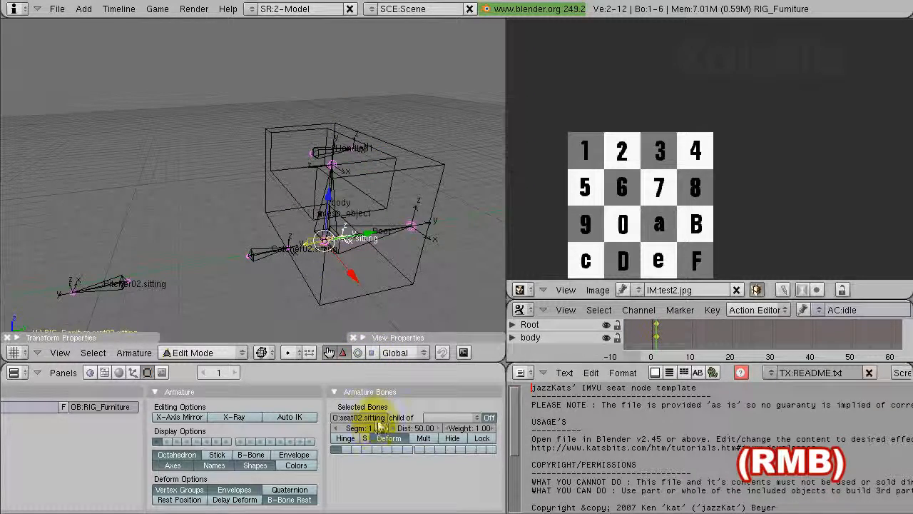
click(361, 418)
key(BackSpace)
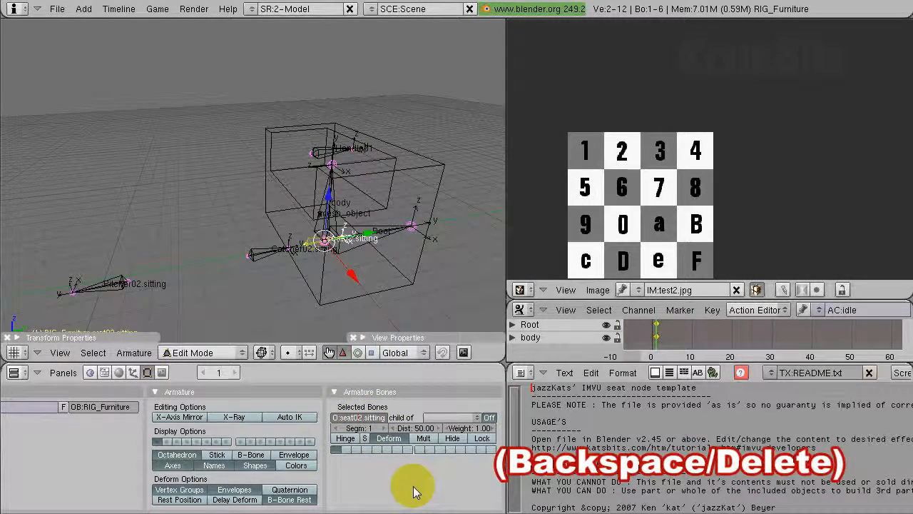
text(1)
key(Return)
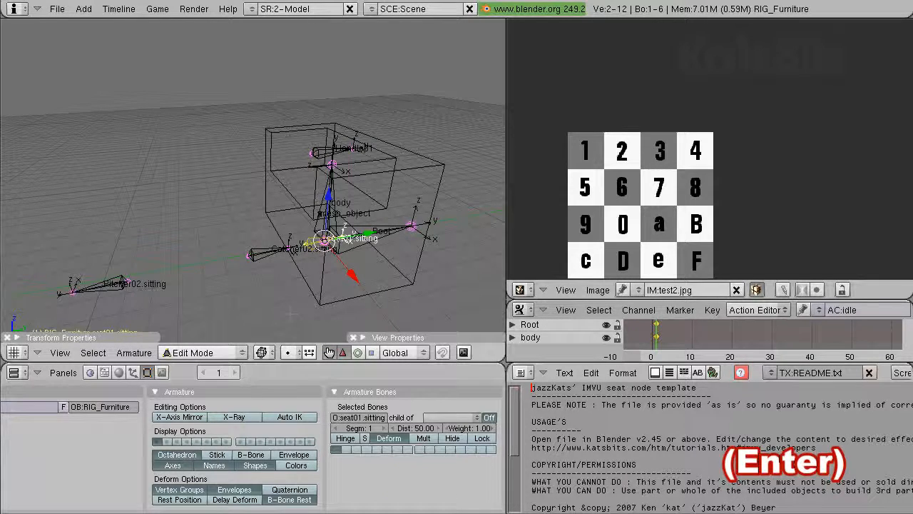
Step: Rename the Catcher02.sitting bone as Catcher01.sitting
right_click(270, 253)
click(361, 417)
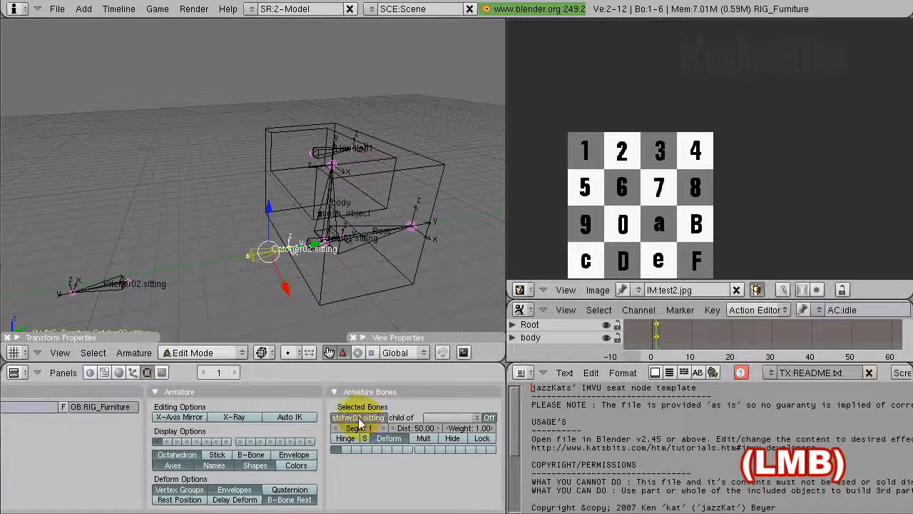
key(BackSpace)
text(1)
key(Return)
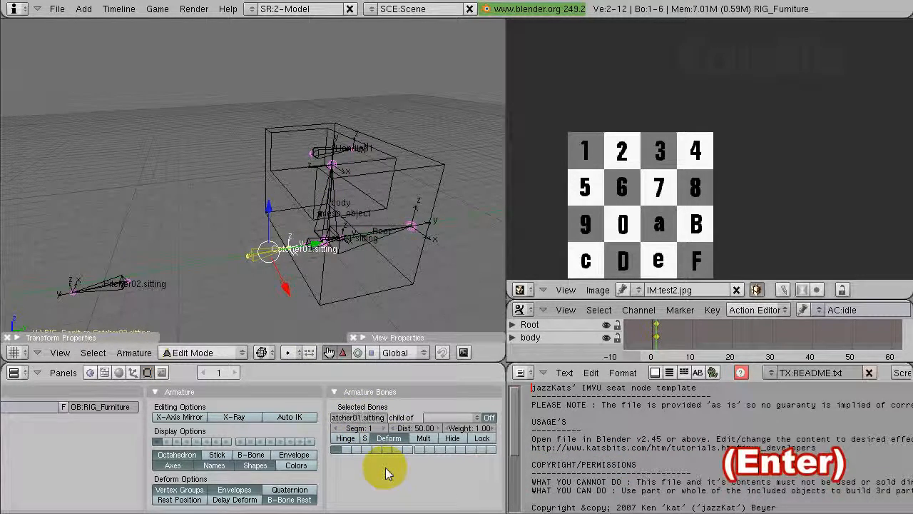
Step: Rename the Pitcher02.sitting bone as Pitcher01.sitting
right_click(107, 284)
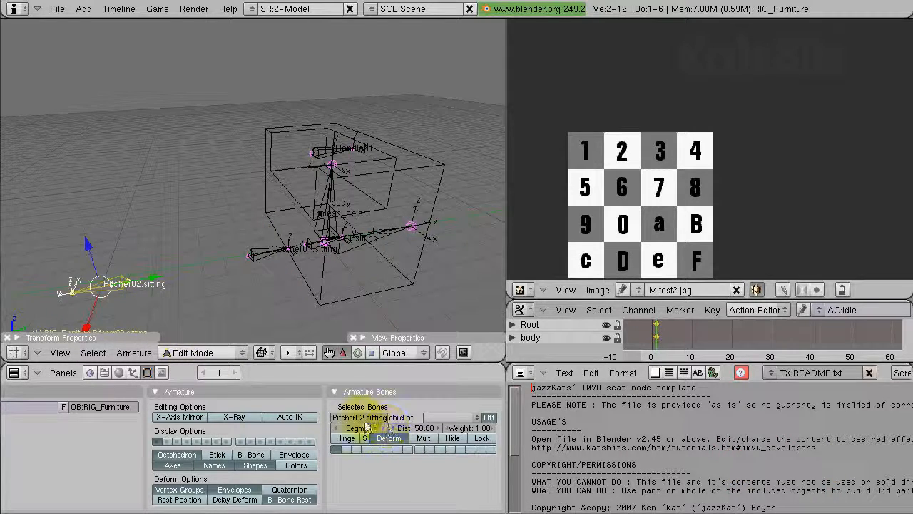
click(359, 417)
key(BackSpace)
text(1)
key(Return)
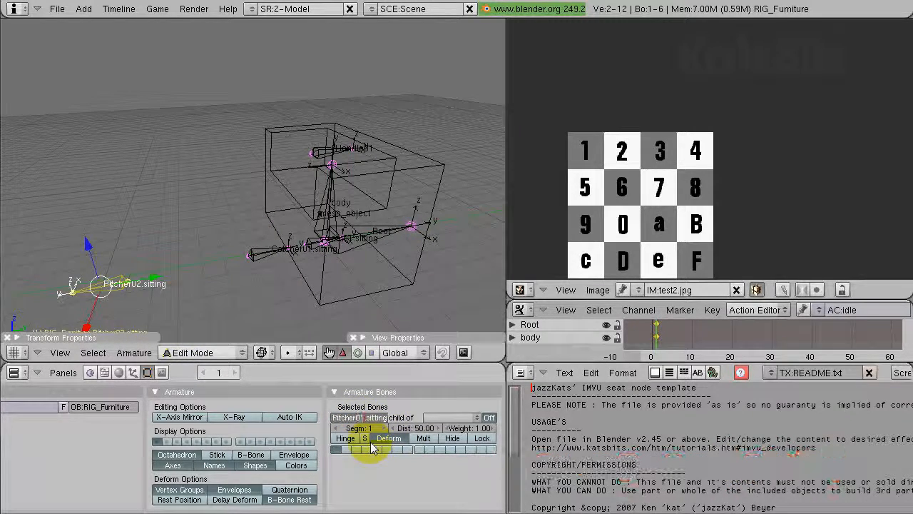
key(Return)
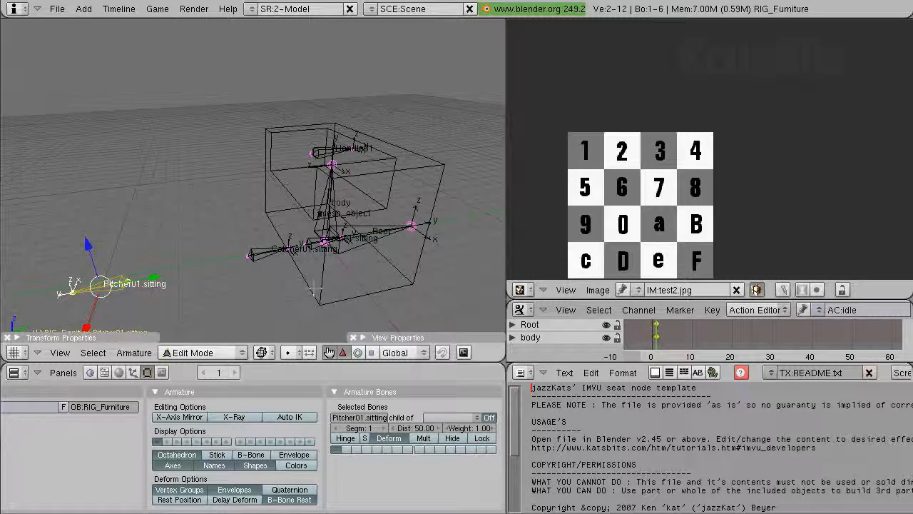
Step: Make the Pitcher01.sitting and Catcher01.sitting bones children of the Root bone
middle_drag(254, 254, 218, 296)
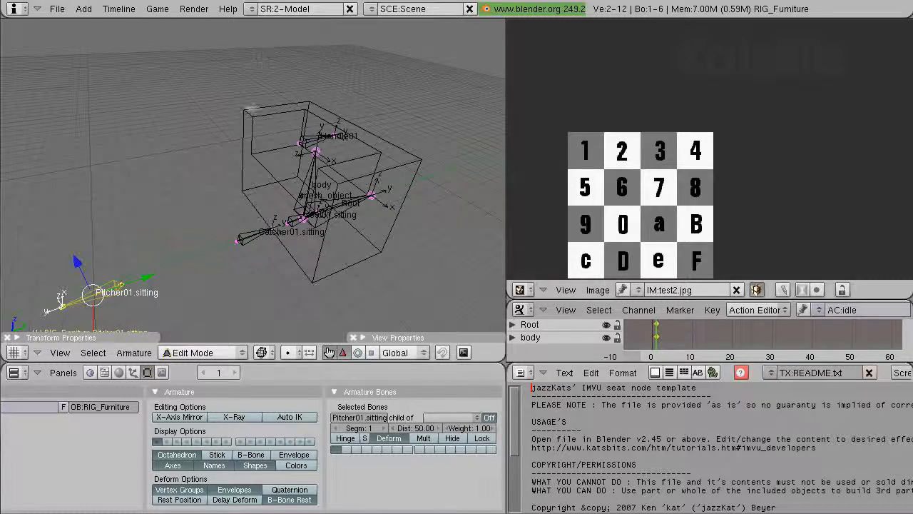
middle_drag(245, 103, 308, 264)
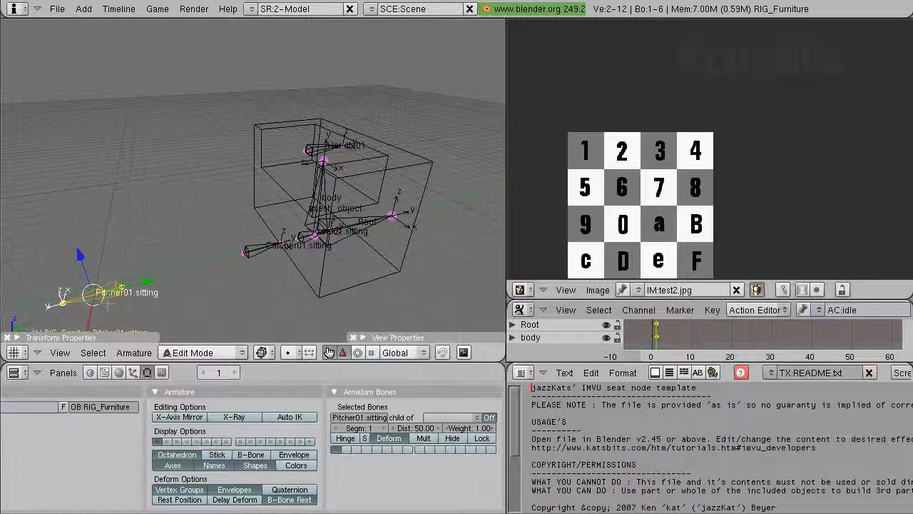
click(451, 417)
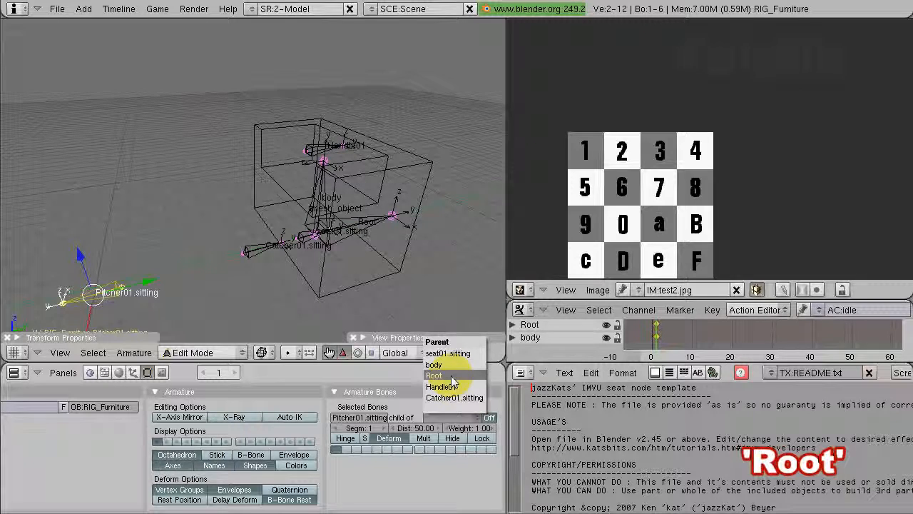
click(452, 376)
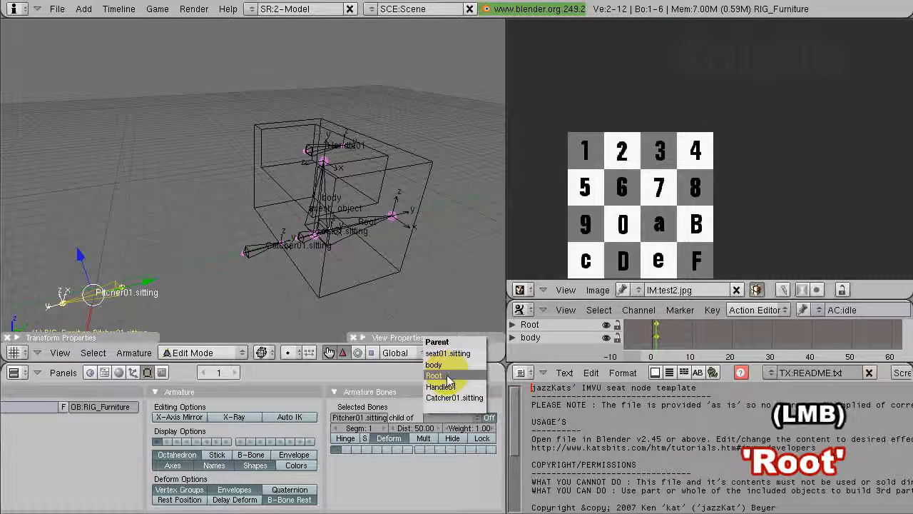
right_click(251, 248)
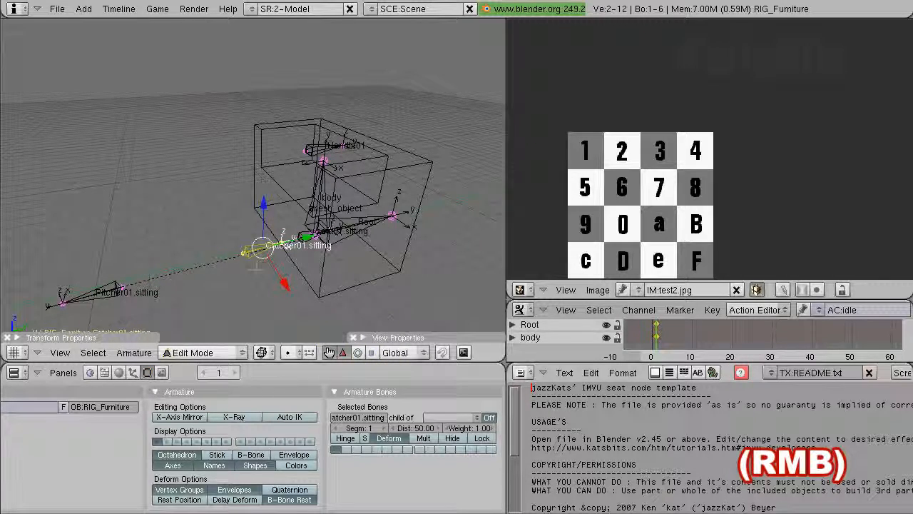
click(449, 419)
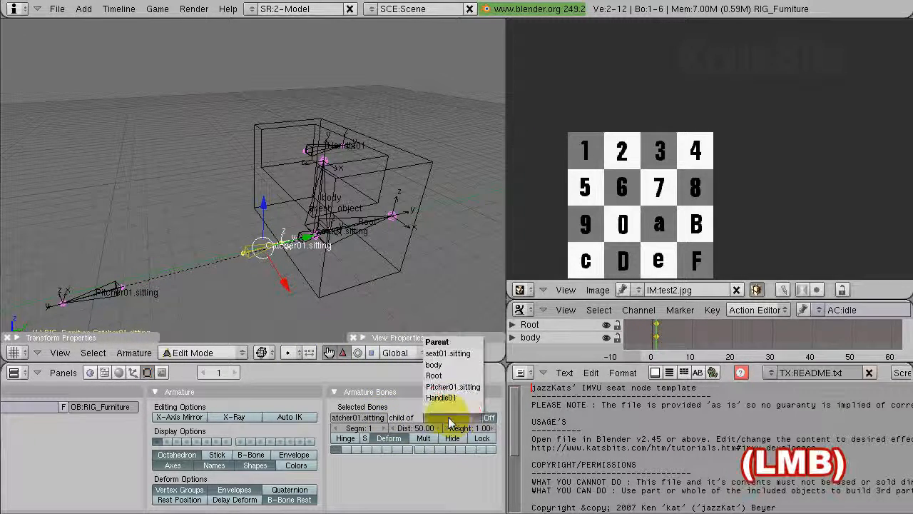
click(434, 375)
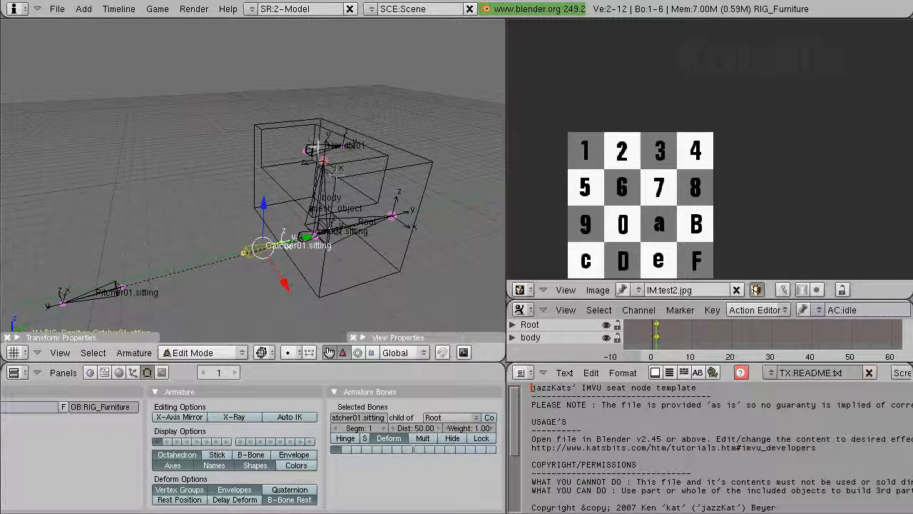
Step: Make the Handle01 and seat01.sitting bones children of the Root bone
right_click(314, 148)
click(439, 419)
click(440, 421)
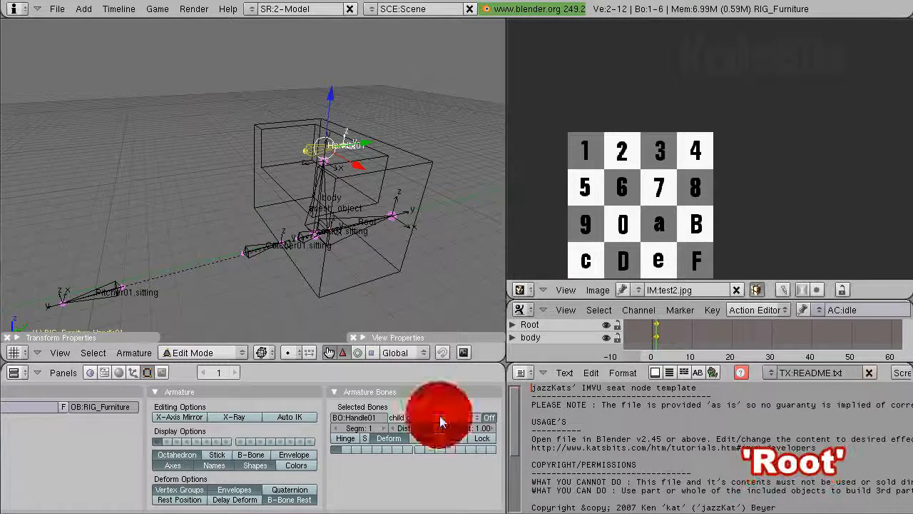
click(437, 376)
right_click(306, 235)
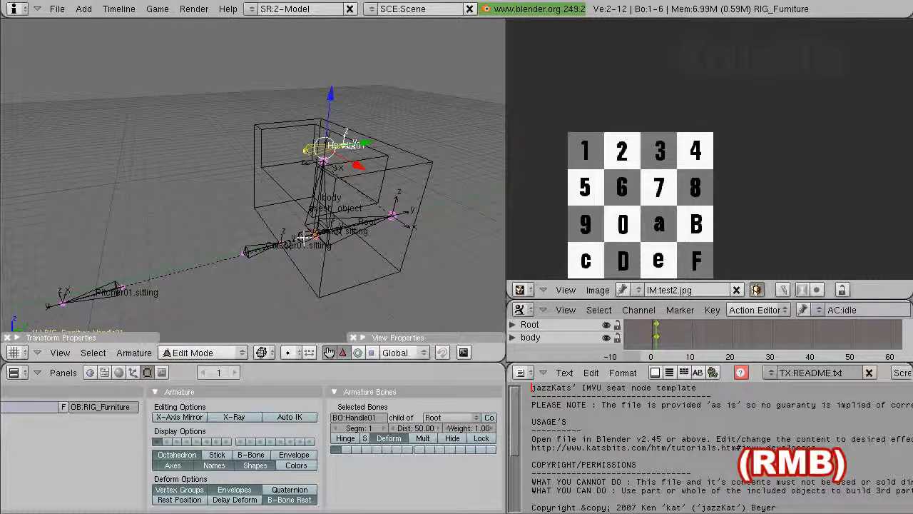
click(438, 417)
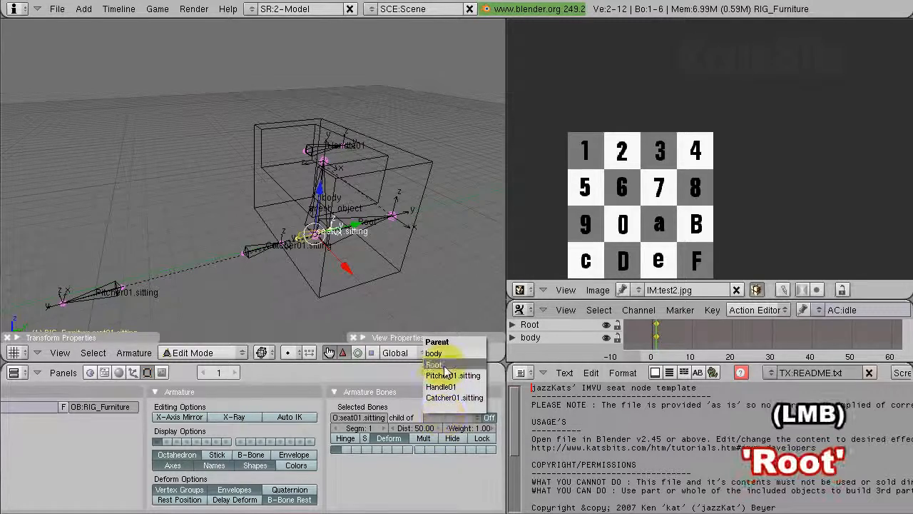
click(442, 365)
Step: Make the body bone a child of the Root bone
right_click(321, 198)
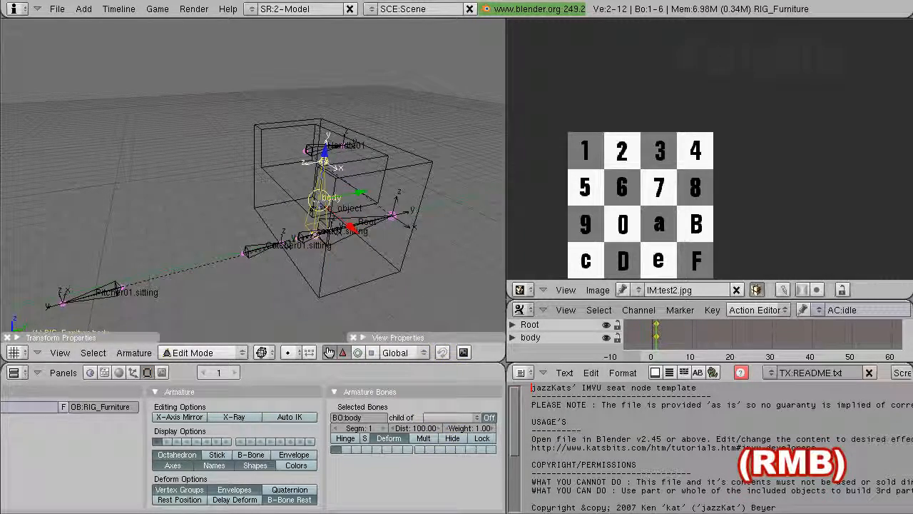
click(441, 417)
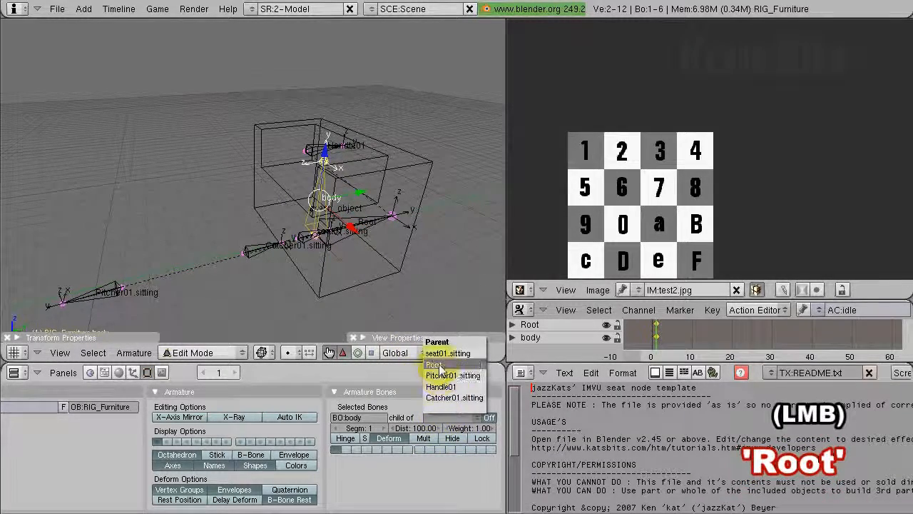
click(439, 366)
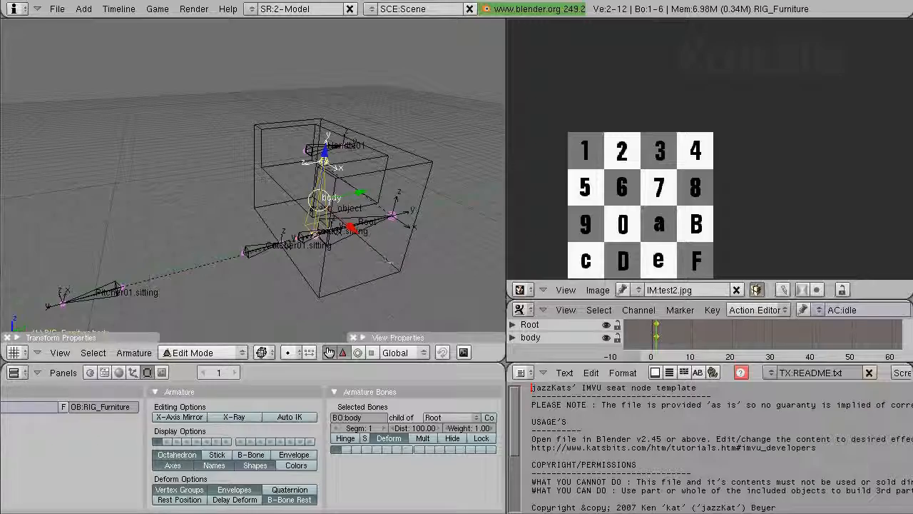
Step: Examine the parent links between the Root bone and the other bones, and leave armature edit mode
scroll(321, 207, up, 2)
shift+middle_drag(321, 207, 342, 214)
shift+middle_drag(358, 254, 239, 230)
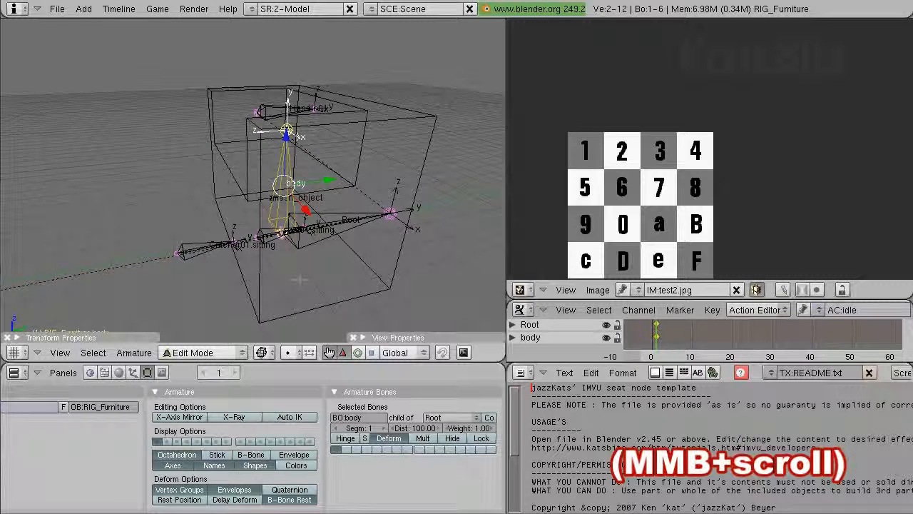
scroll(300, 278, down, 1)
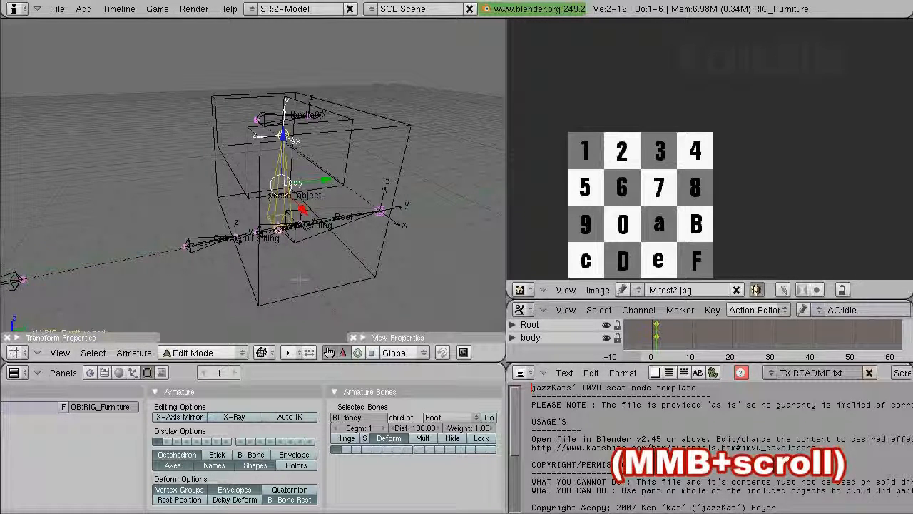
middle_drag(300, 279, 384, 260)
scroll(329, 274, down, 2)
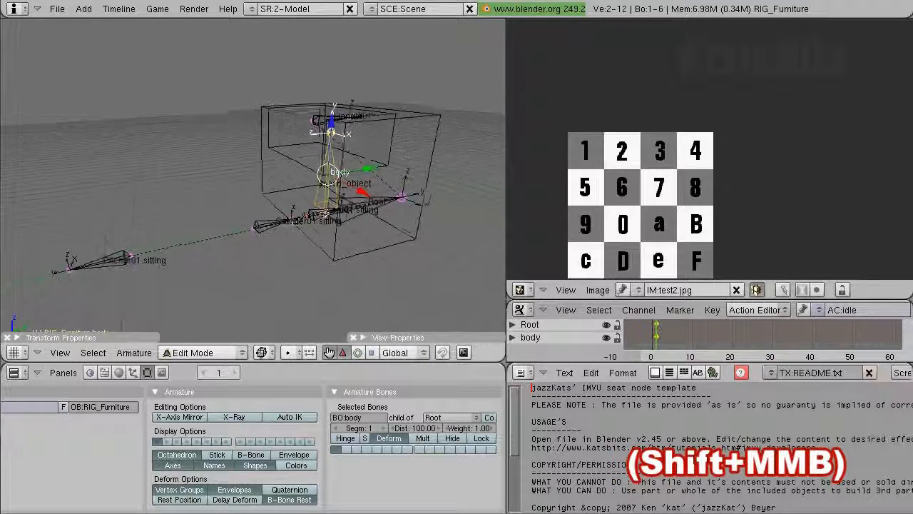
shift+middle_drag(347, 230, 346, 244)
scroll(346, 243, down, 1)
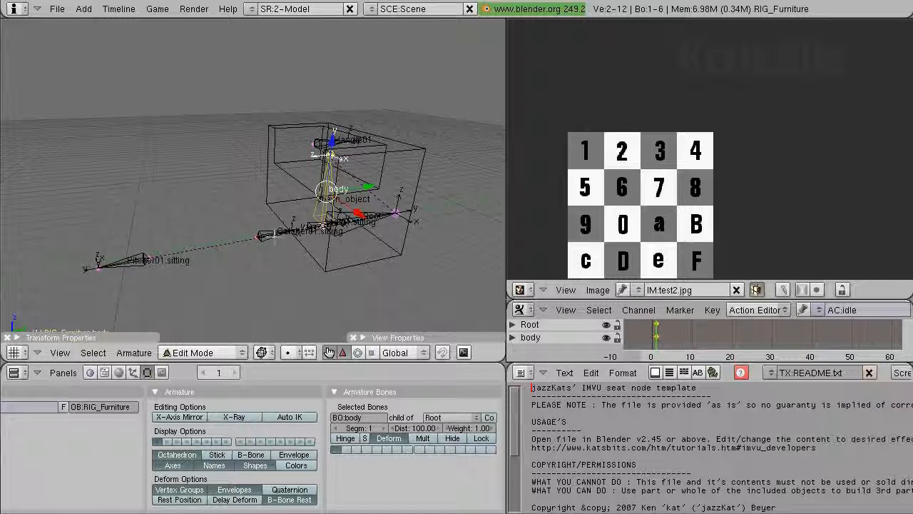
key(Tab)
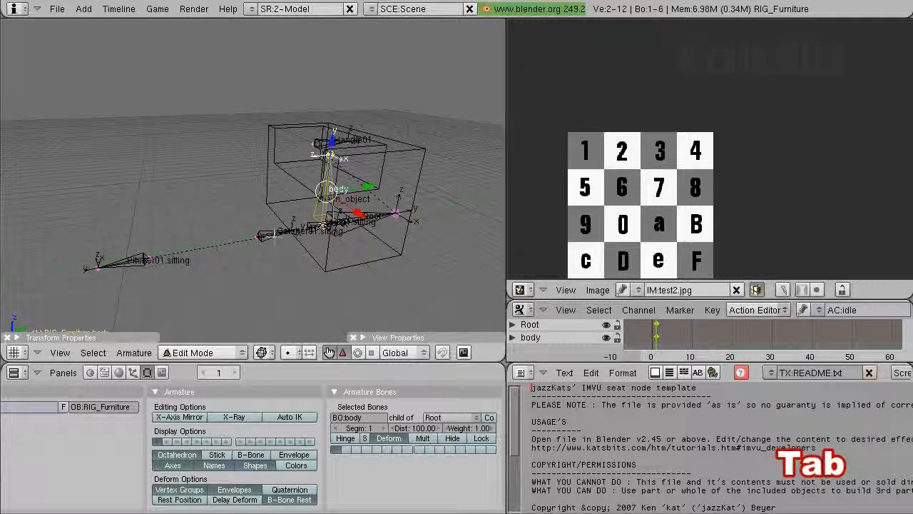
Step: Parent mesh_object to the RIG_Furniture armature as an Armature parent, without creating vertex groups
key(Tab)
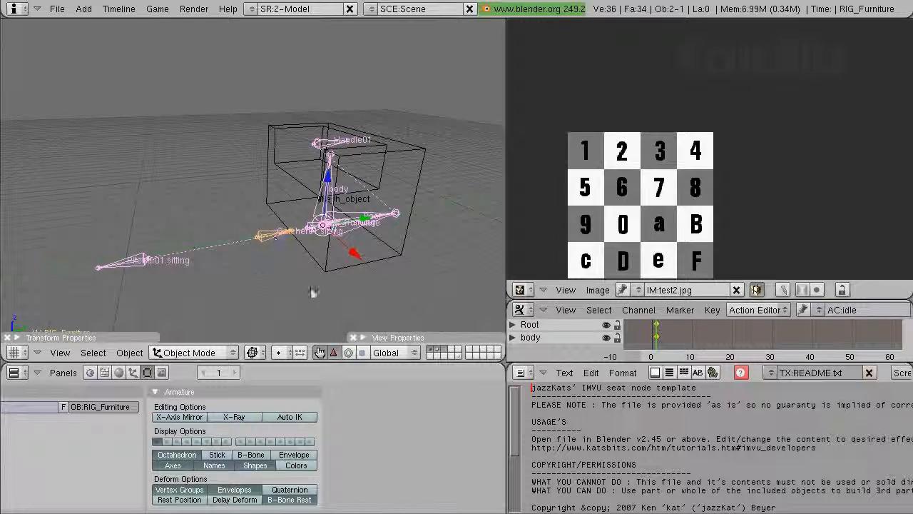
right_click(335, 275)
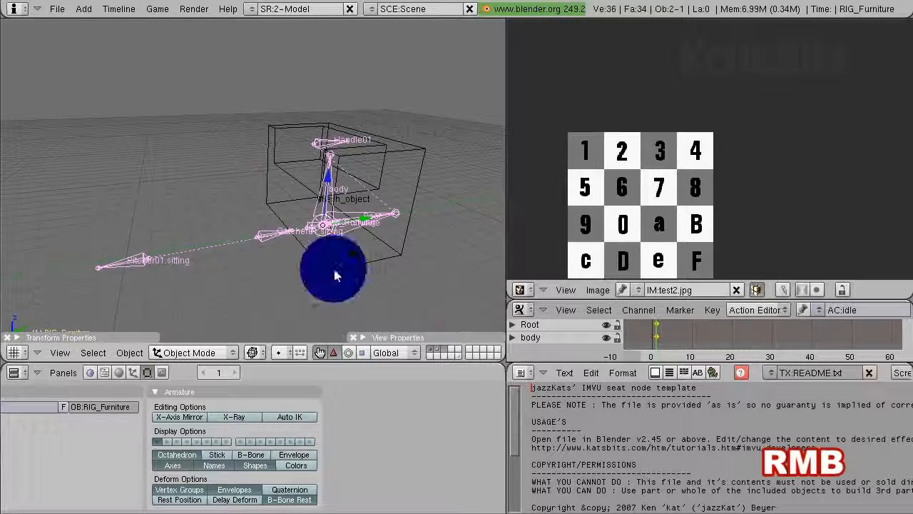
middle_drag(319, 272, 275, 293)
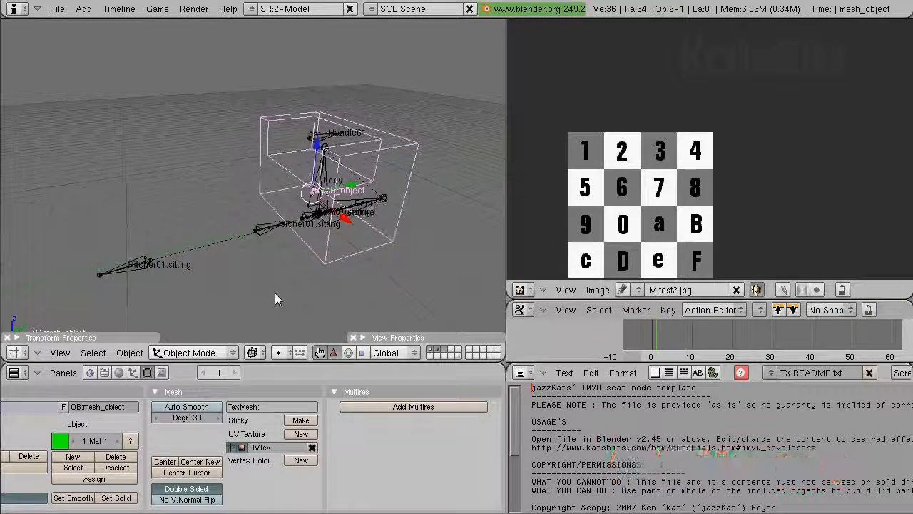
shift+right_click(261, 230)
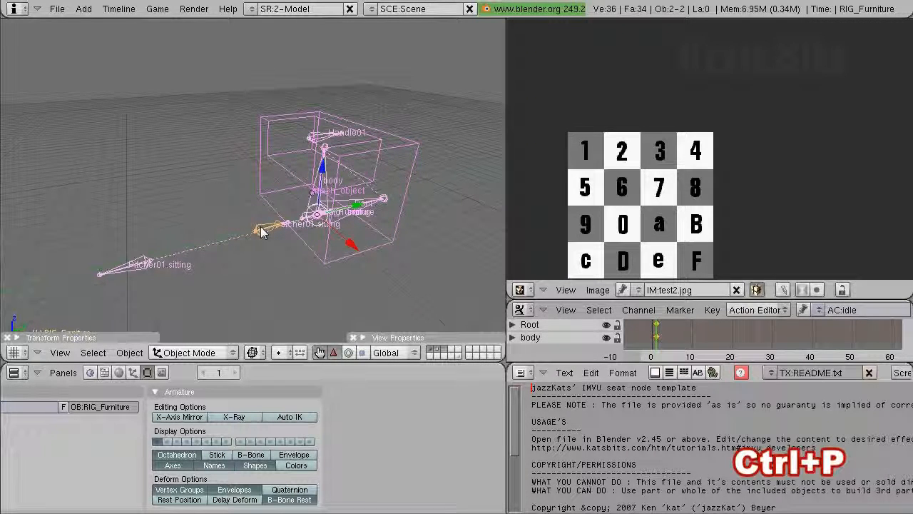
key(ctrl+p)
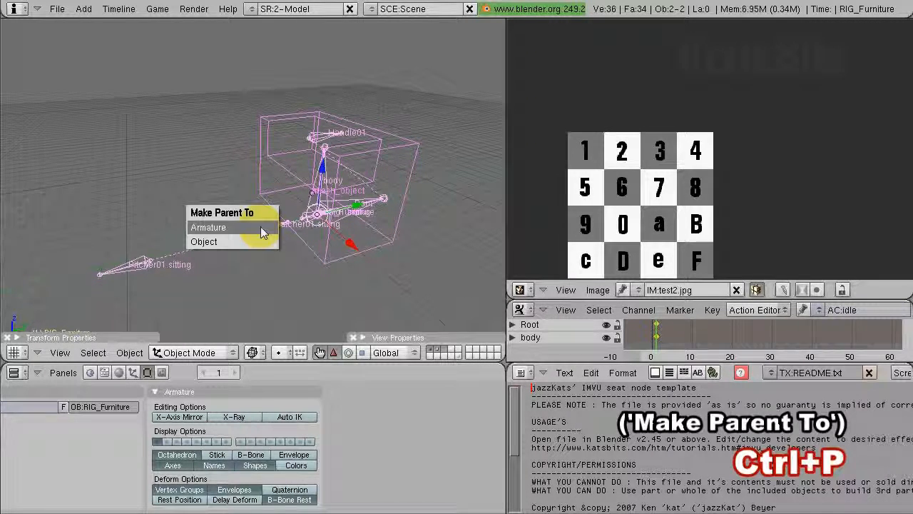
click(223, 228)
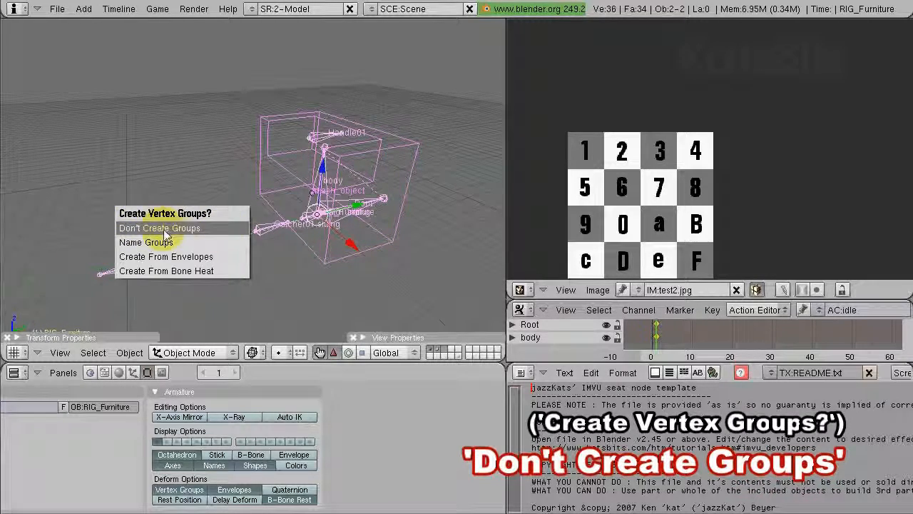
click(161, 228)
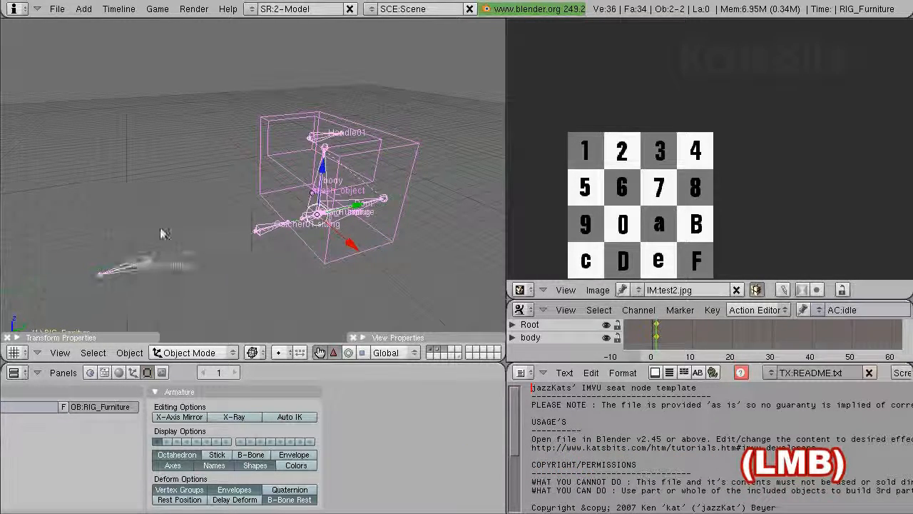
Step: Test the parenting by moving the RIG_Furniture armature together with the chair mesh, and cancel the move
right_click(335, 256)
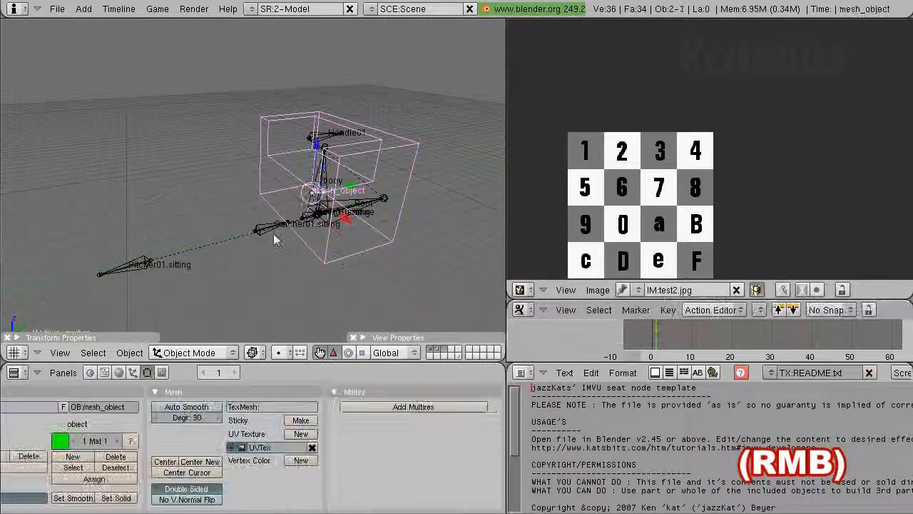
right_click(275, 241)
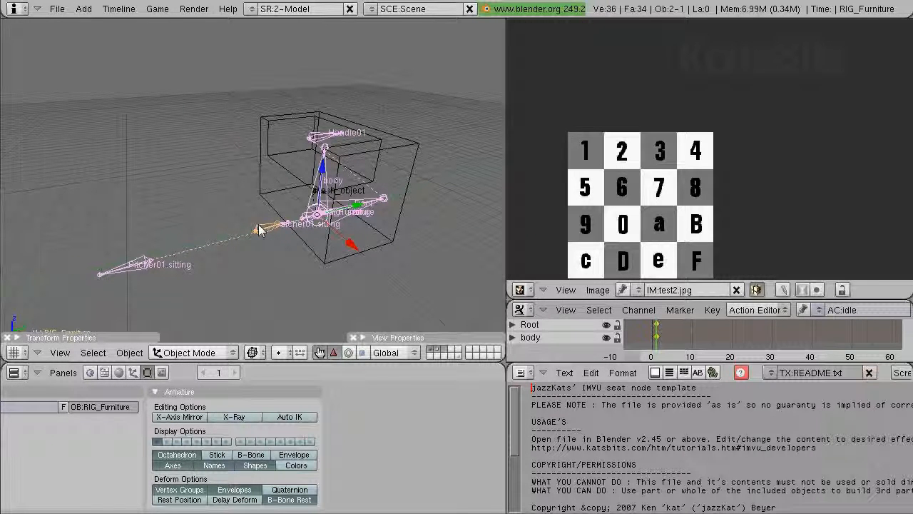
key(g)
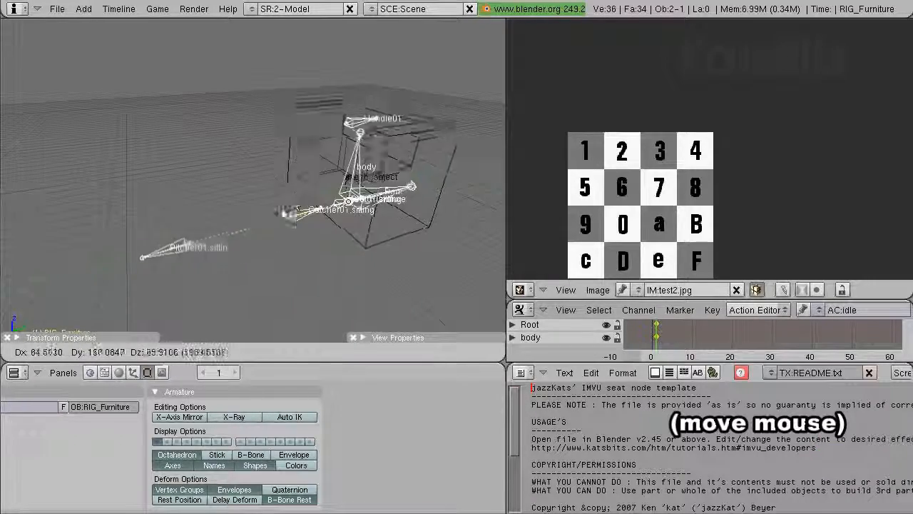
right_click(286, 95)
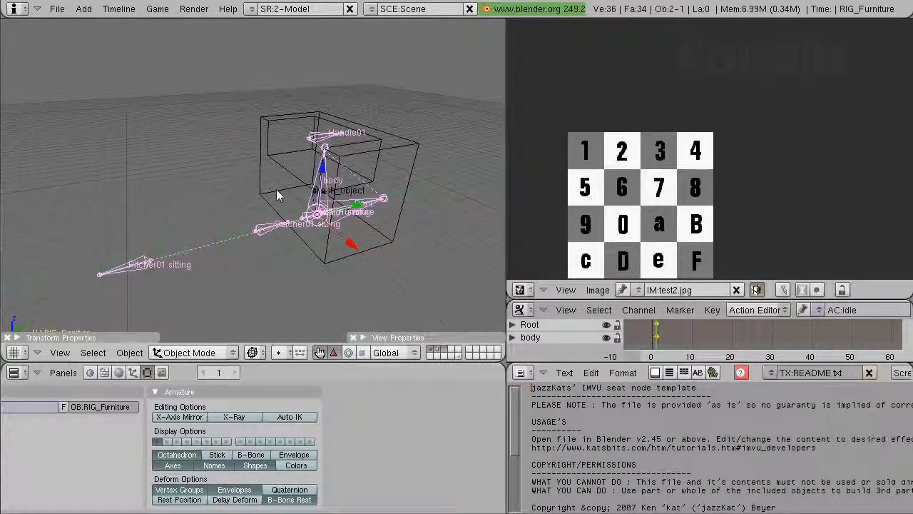
scroll(287, 265, up, 3)
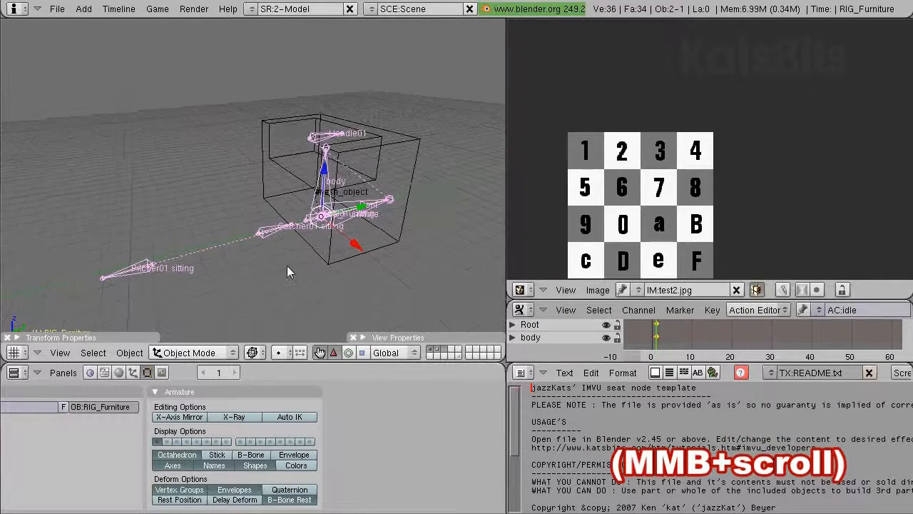
scroll(286, 266, up, 1)
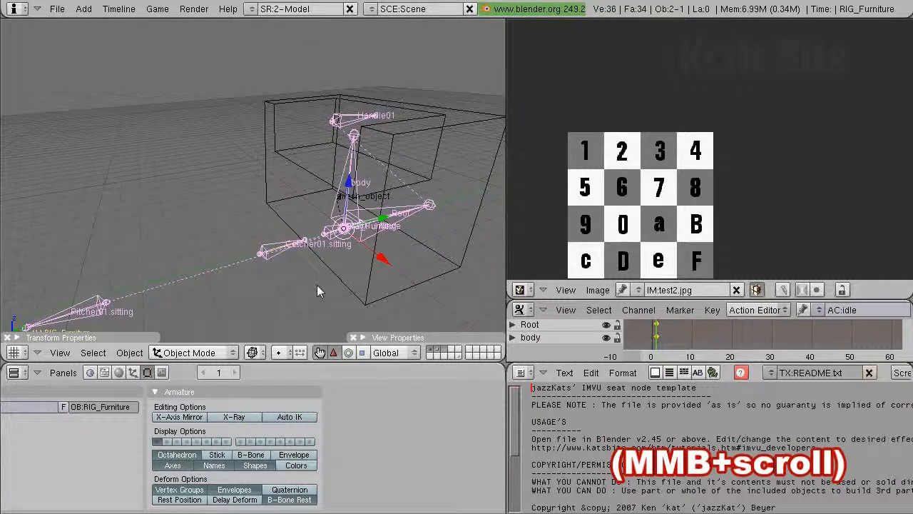
scroll(317, 284, down, 1)
middle_drag(317, 285, 367, 240)
right_click(368, 241)
right_click(346, 221)
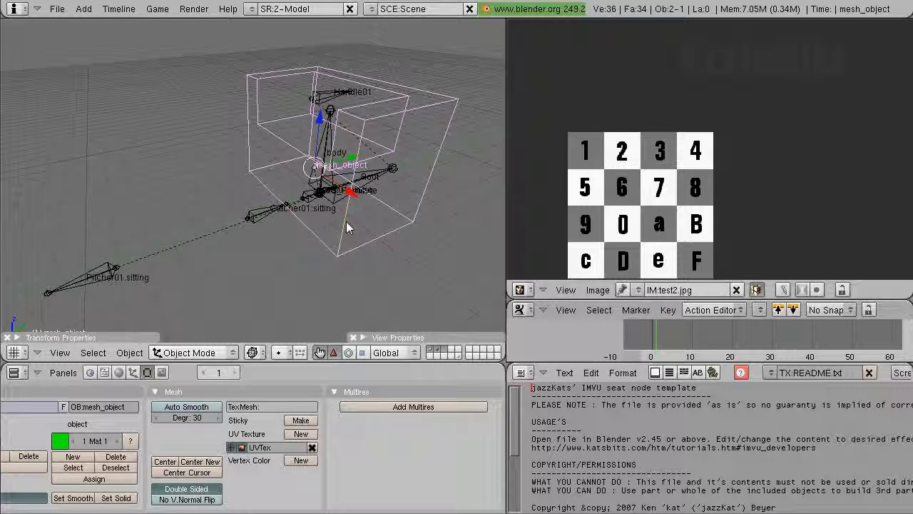
right_click(255, 221)
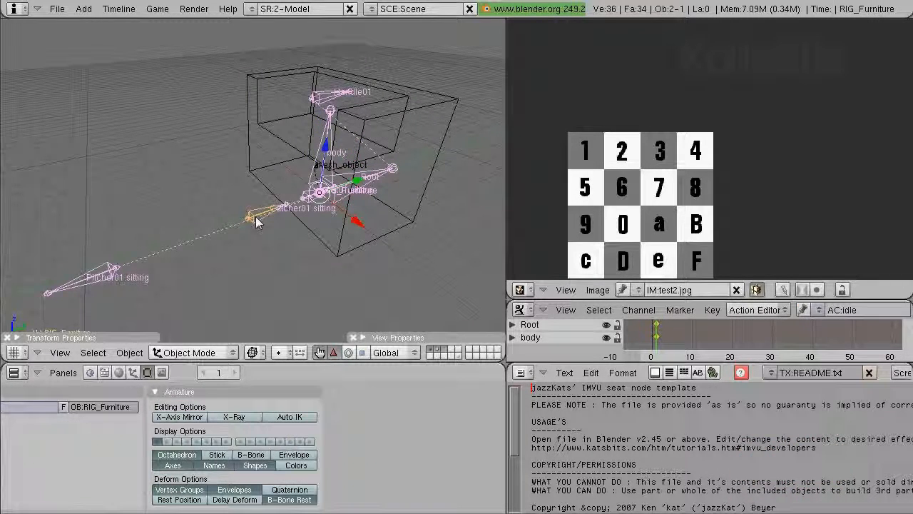
right_click(250, 217)
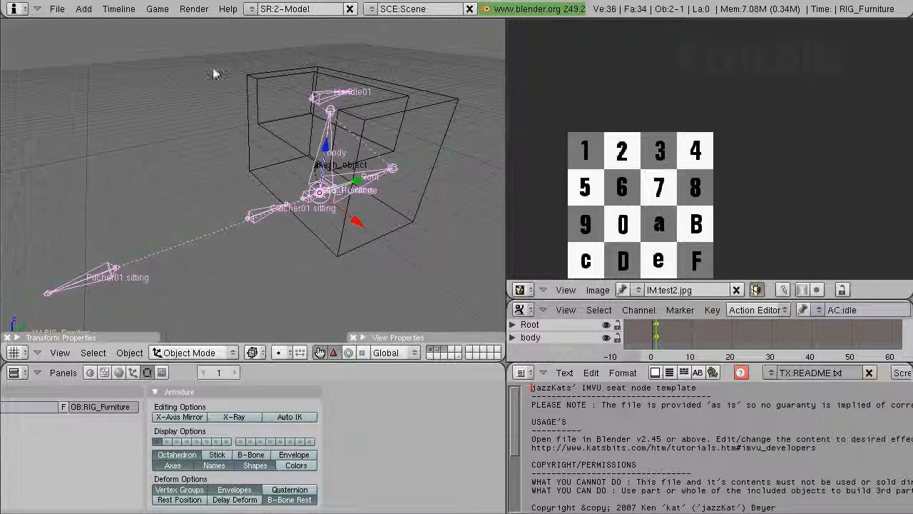
Step: Enter edit mode on mesh_object and select all of its faces
right_click(356, 249)
key(Tab)
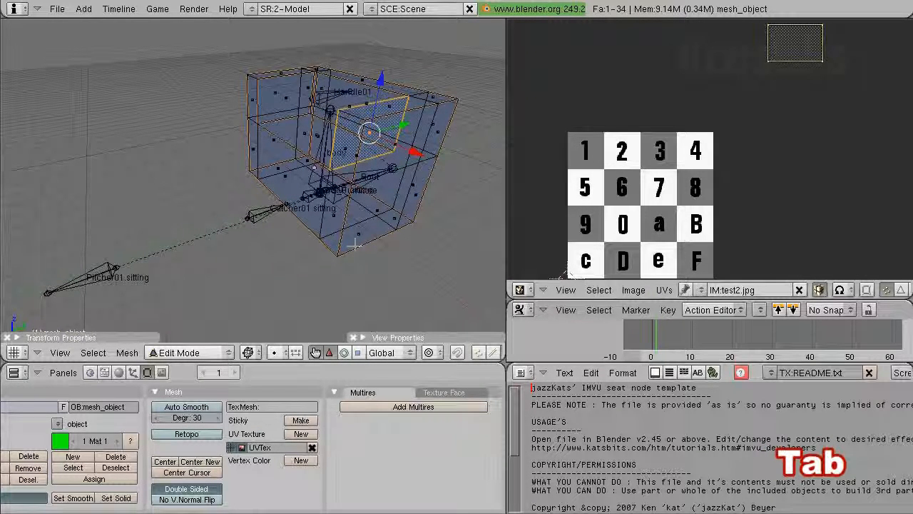
key(a)
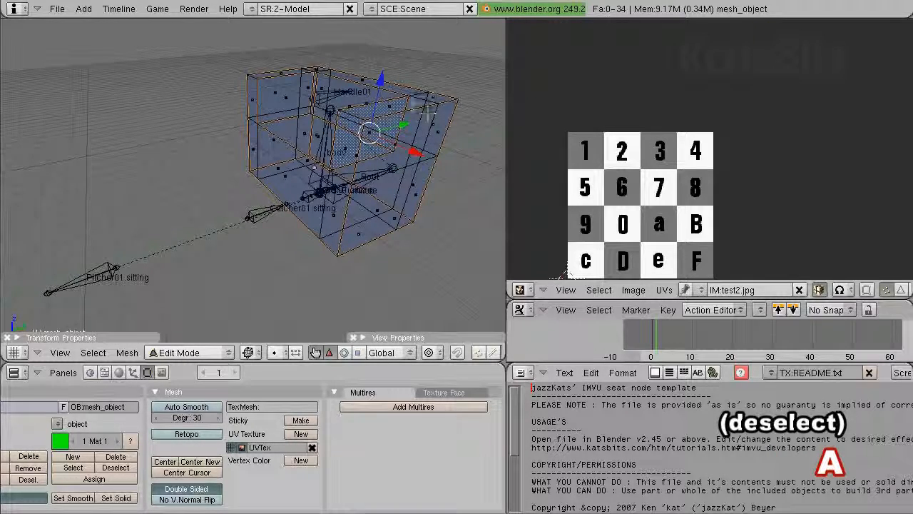
key(a)
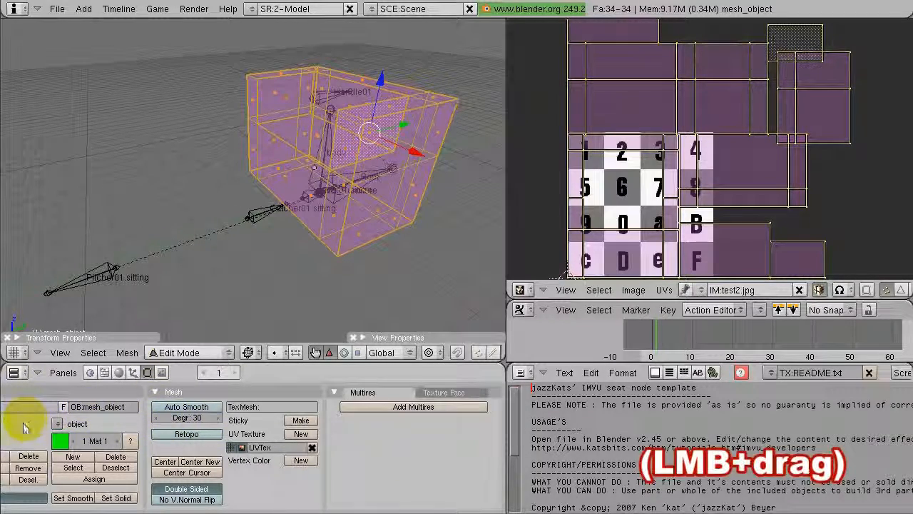
Step: Create a vertex group named Root for mesh_object and assign all selected faces to it
middle_drag(27, 431, 257, 459)
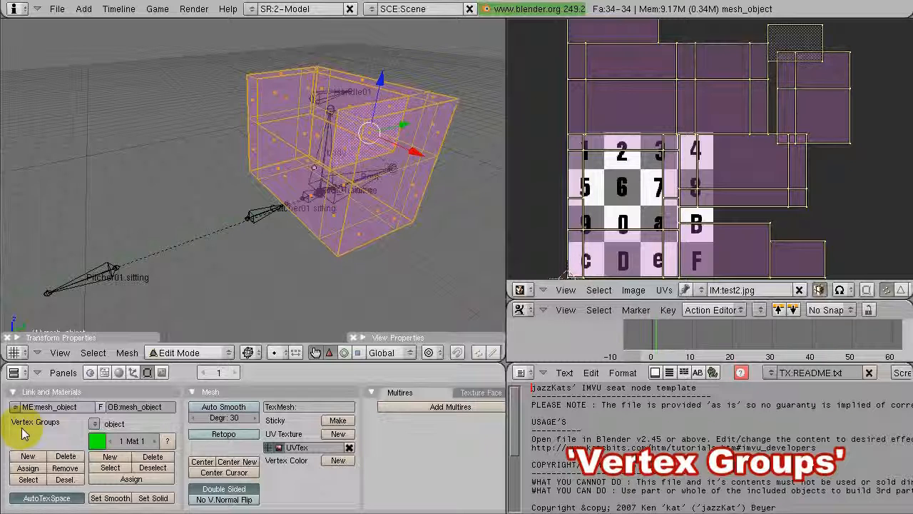
click(27, 455)
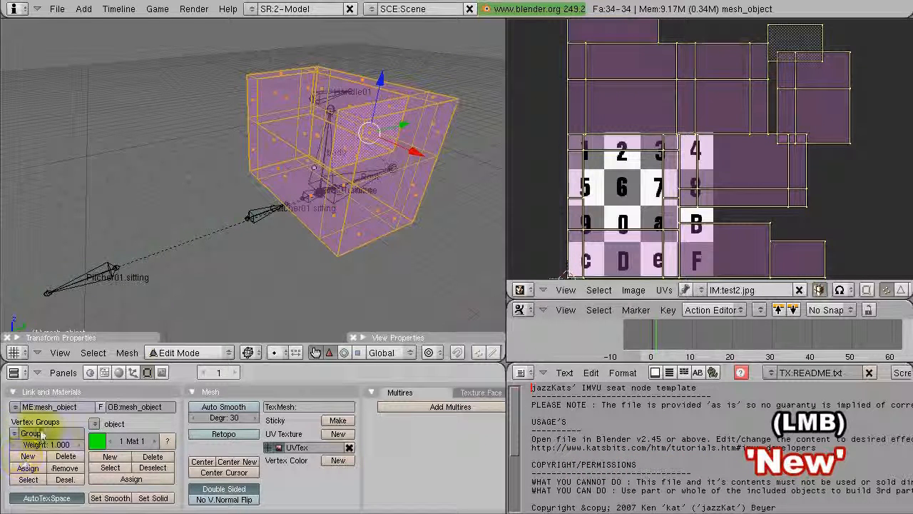
click(46, 434)
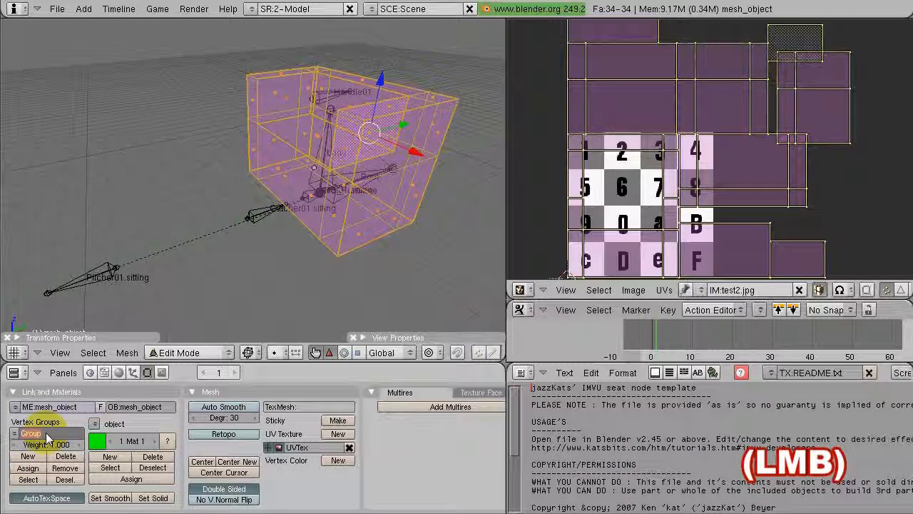
text(Root)
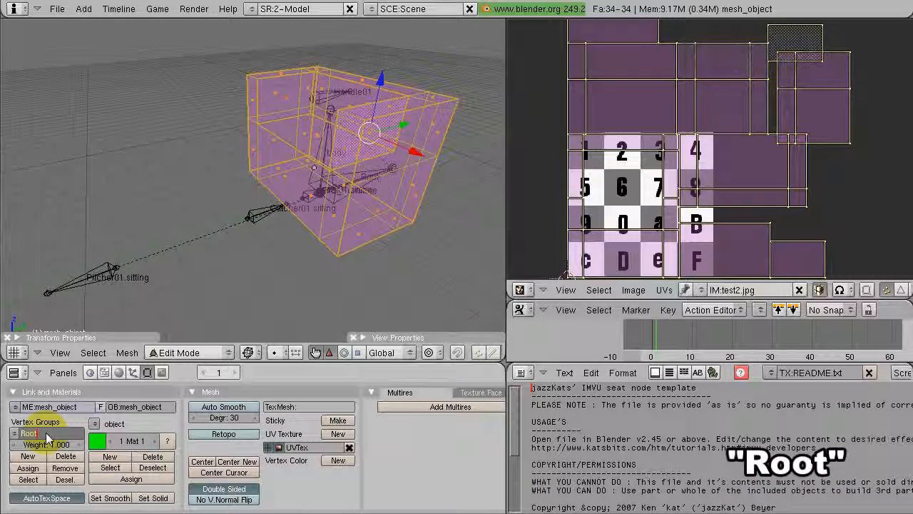
key(Return)
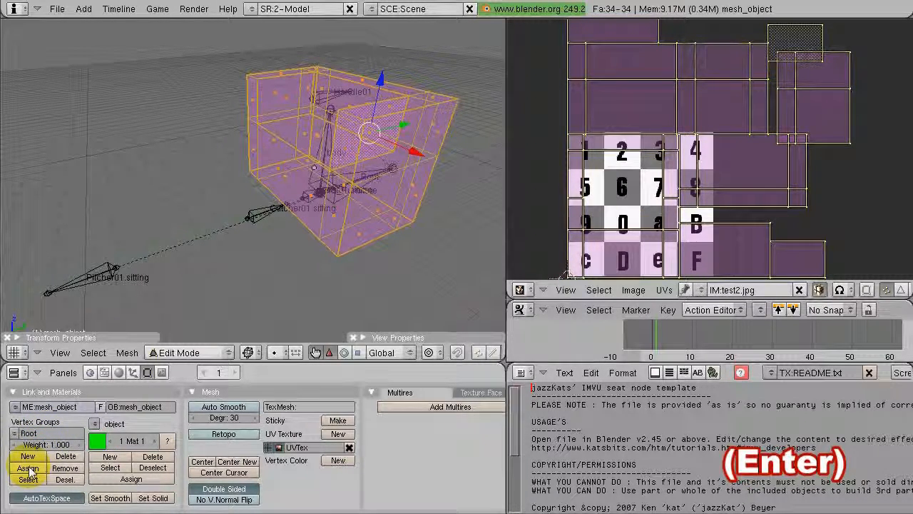
click(30, 469)
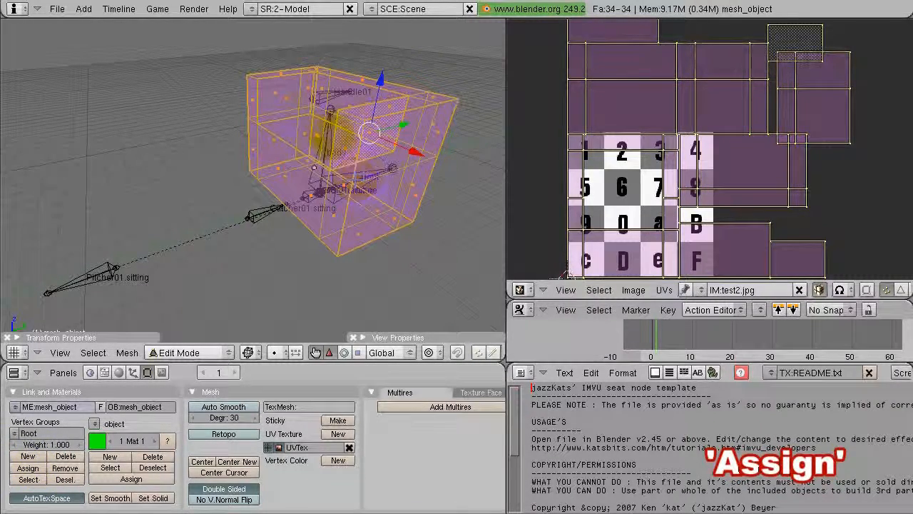
Step: Check the Root vertex group's assignment by deselecting and reselecting its faces, and leave mesh edit mode
click(62, 479)
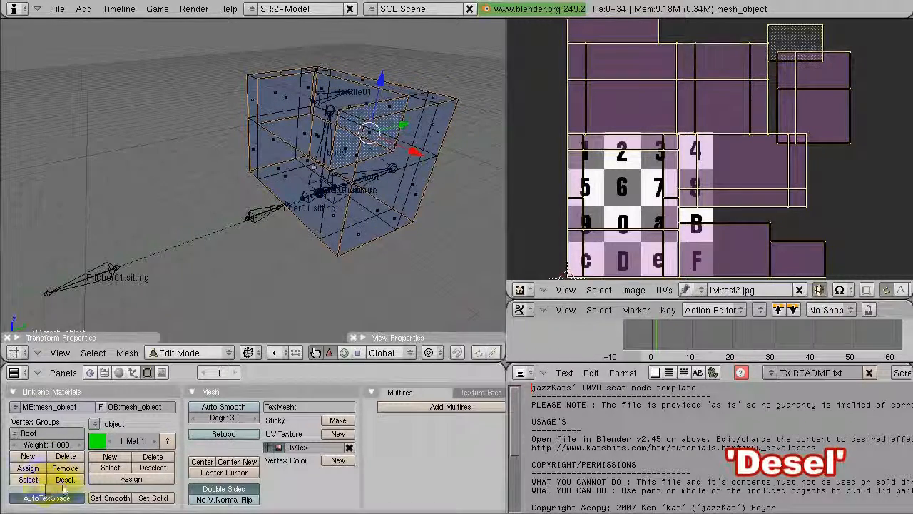
click(28, 480)
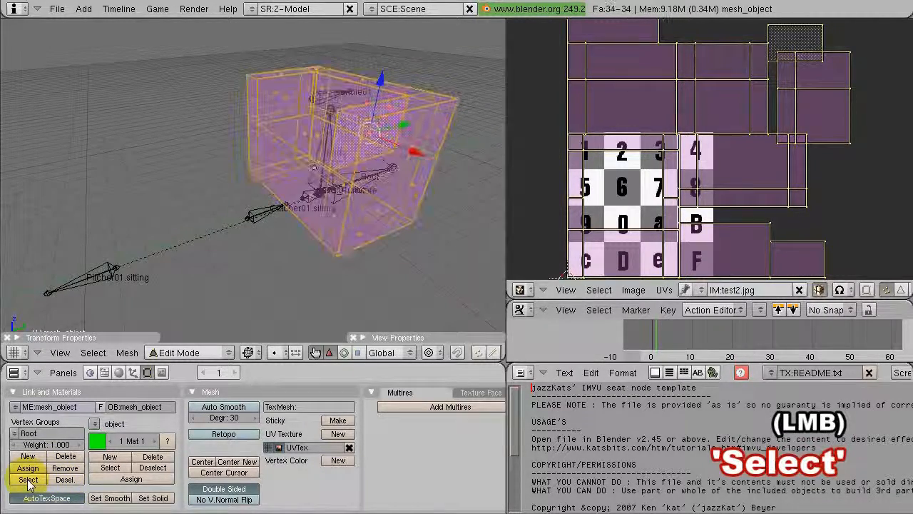
click(63, 480)
click(28, 479)
click(63, 480)
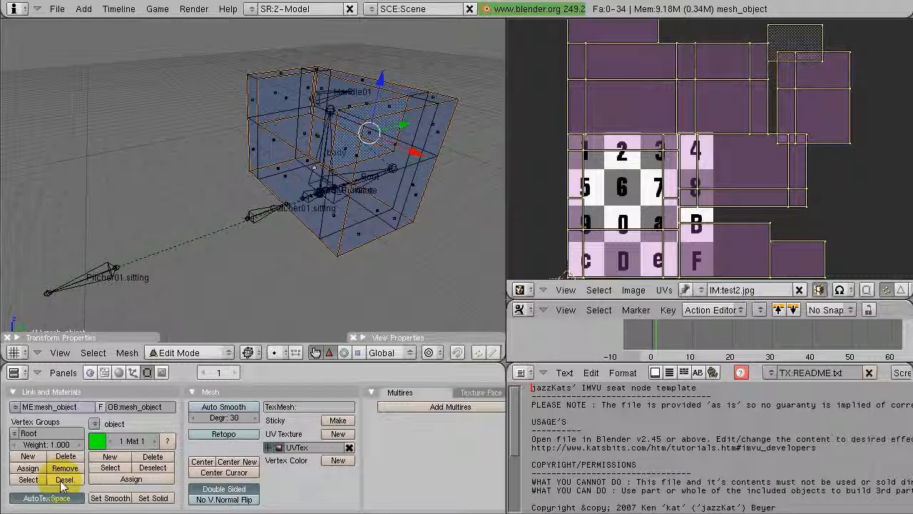
key(Tab)
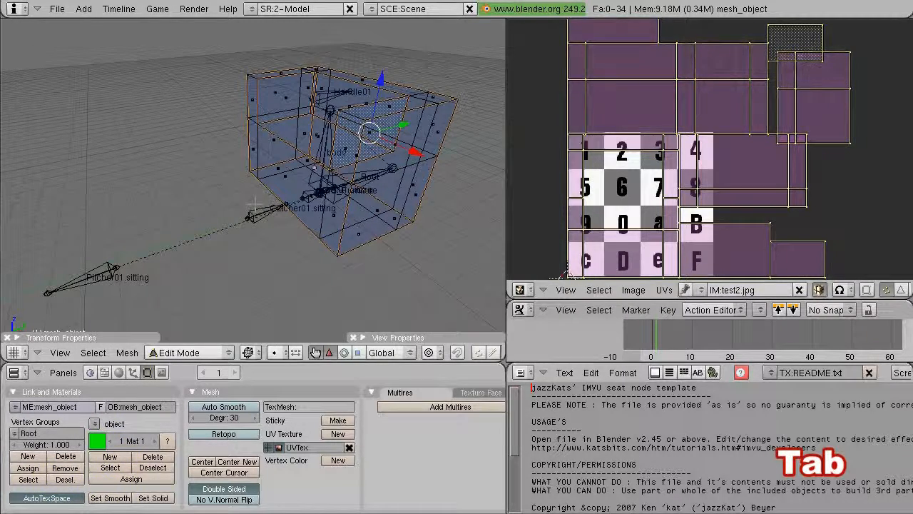
key(Tab)
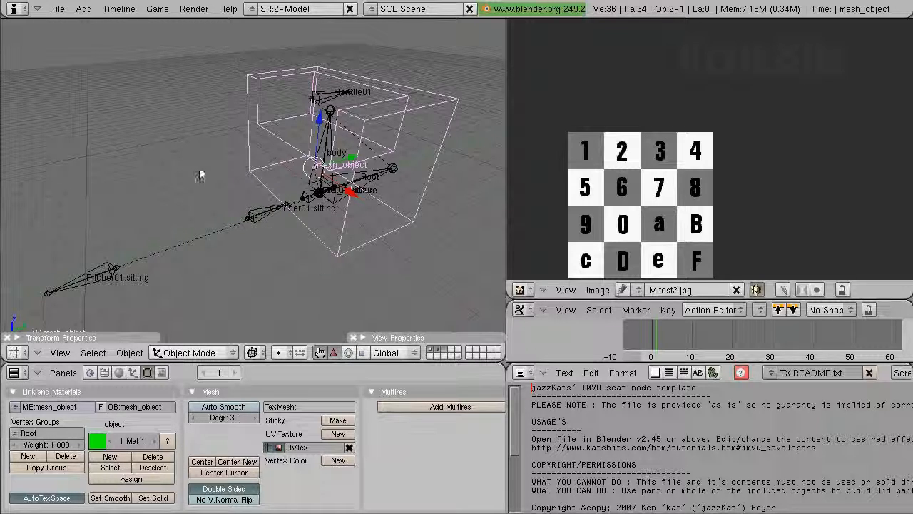
Step: Save the scene as a new file named blockchair_r3 in the furniture folder
click(57, 10)
click(74, 100)
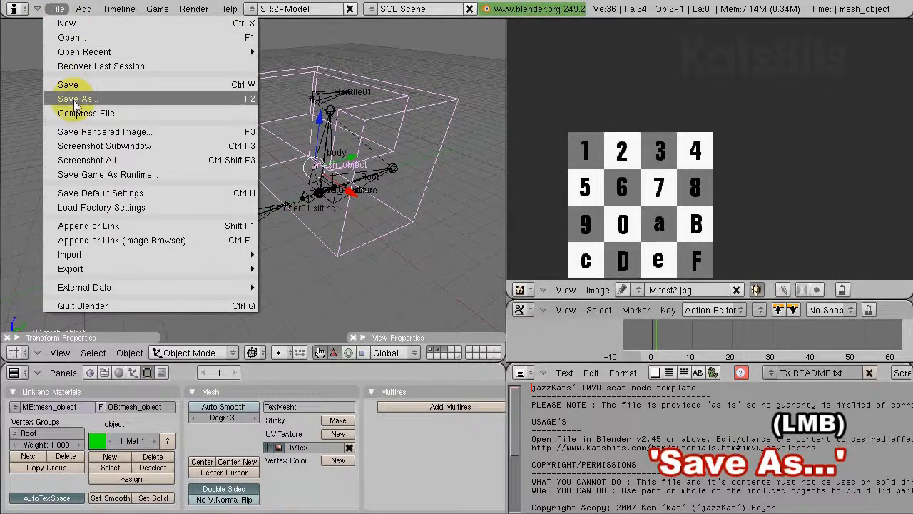
click(74, 100)
click(86, 55)
click(86, 55)
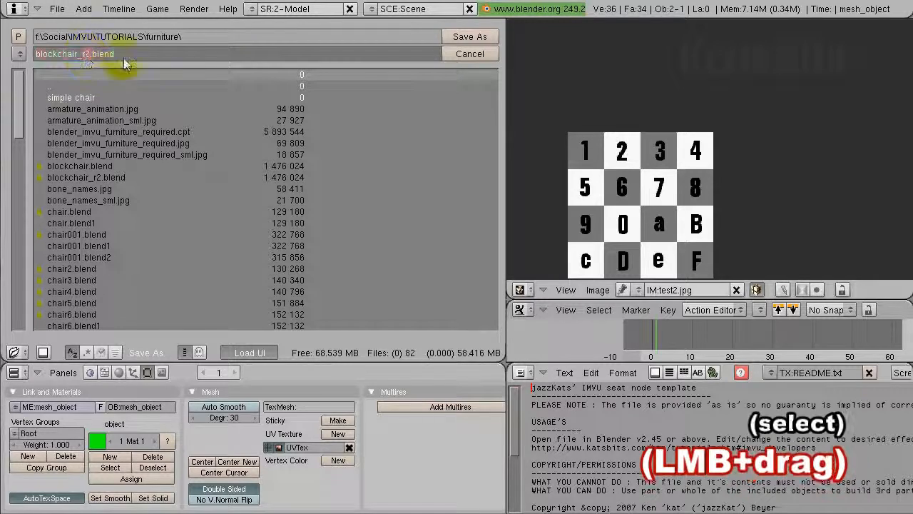
drag(125, 64, 239, 59)
text(3)
key(Return)
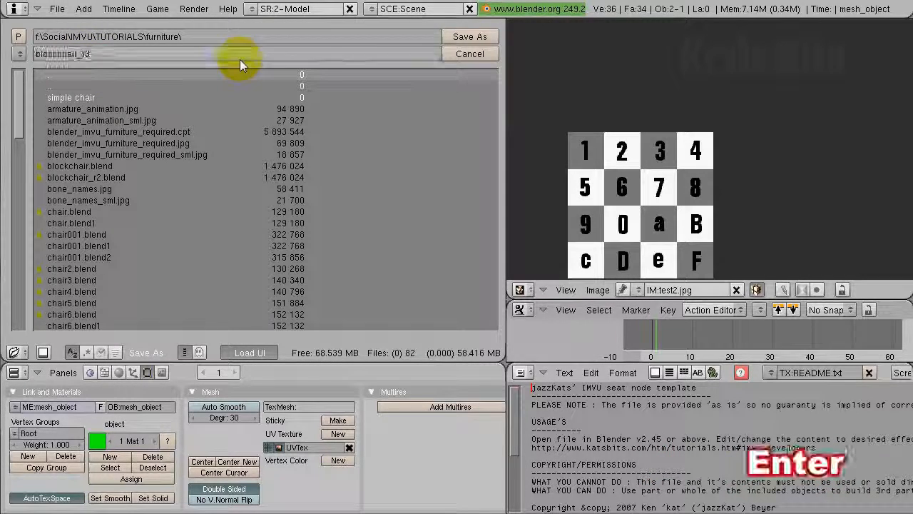
click(469, 36)
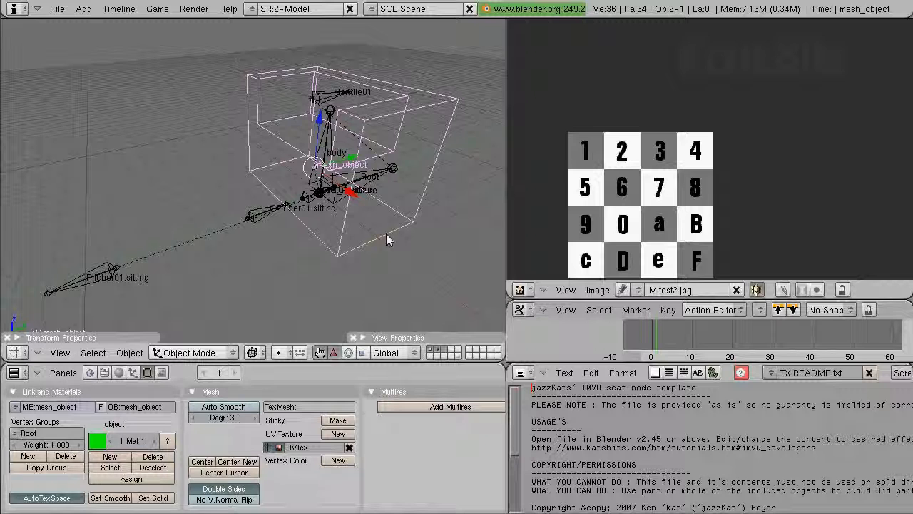
Step: Select the RIG_Furniture armature and enlarge the Action Editor to show the Root and body channels
right_click(255, 218)
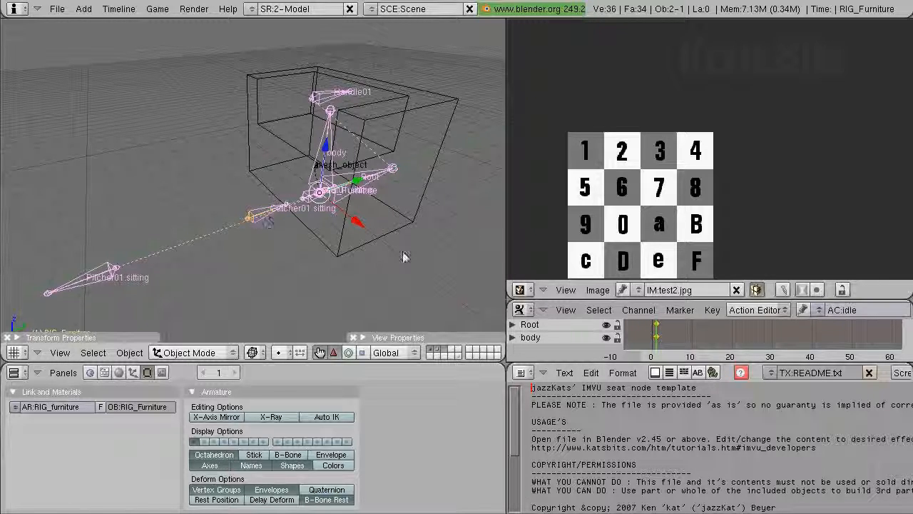
drag(720, 299, 720, 198)
click(520, 207)
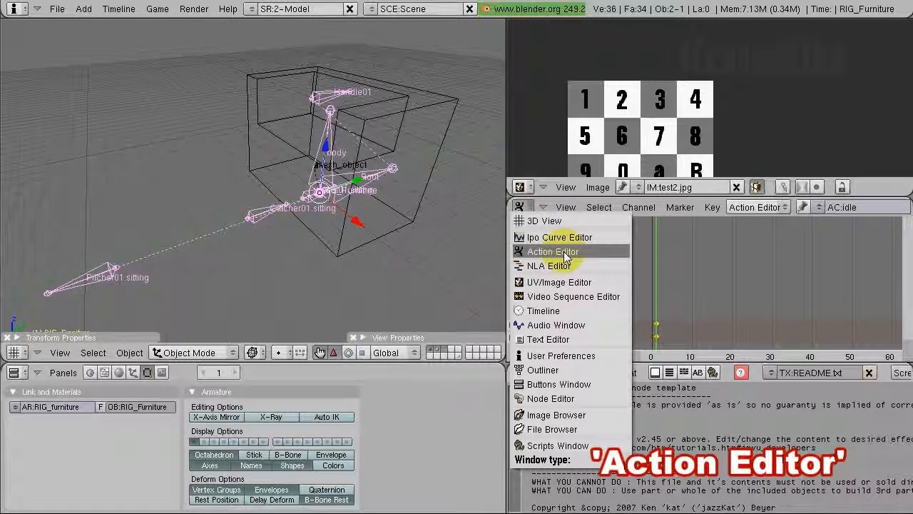
click(566, 256)
middle_drag(693, 318, 698, 289)
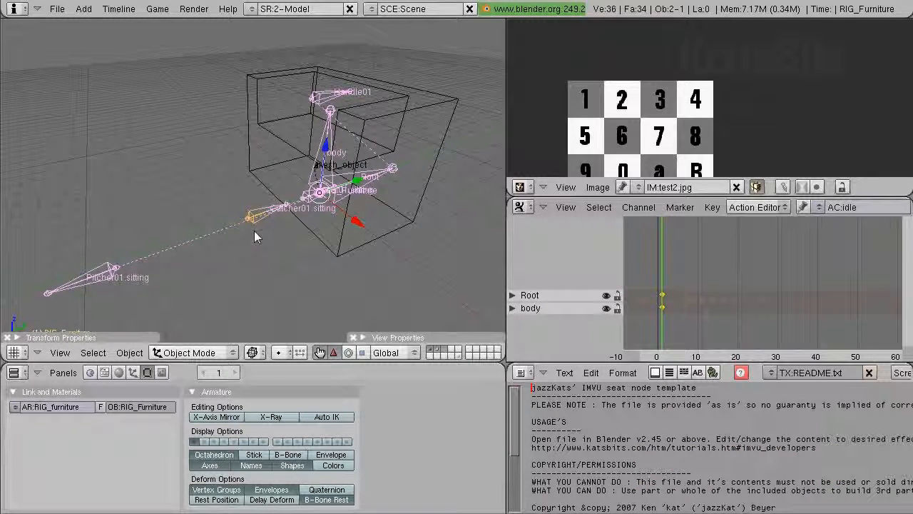
Step: Put the armature in pose mode, select all of its bones and insert a LocRot keyframe at frame 1
key(ctrl+Tab)
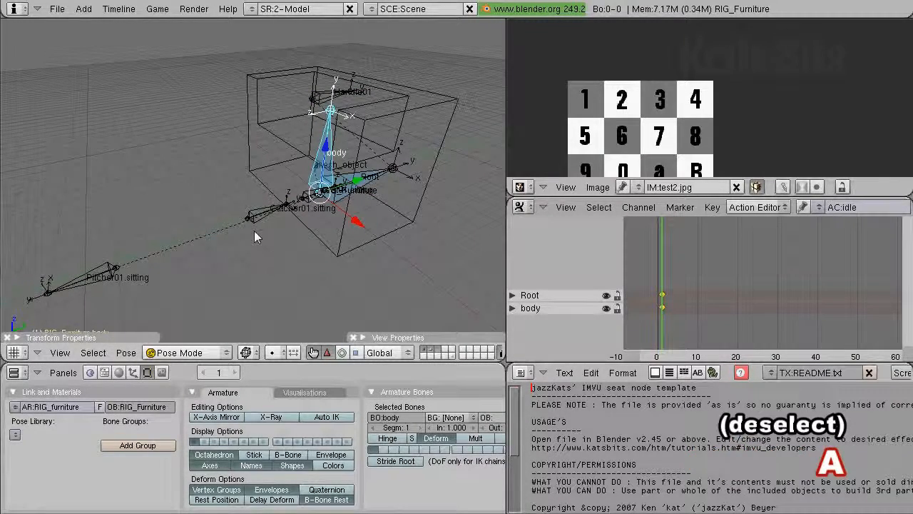
key(a)
key(a)
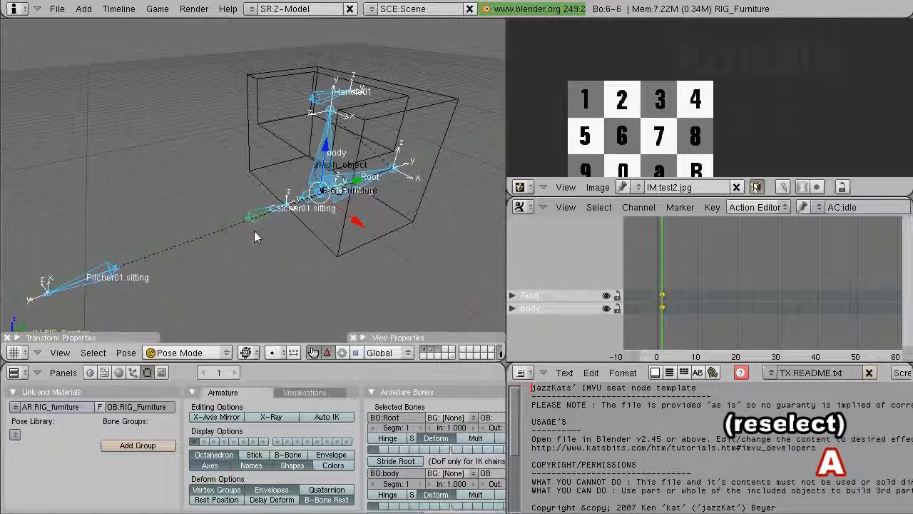
key(i)
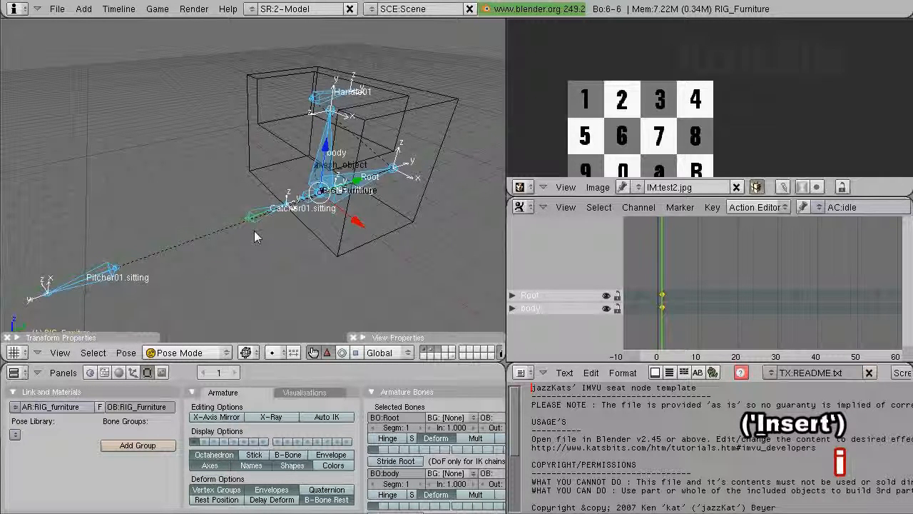
key(i)
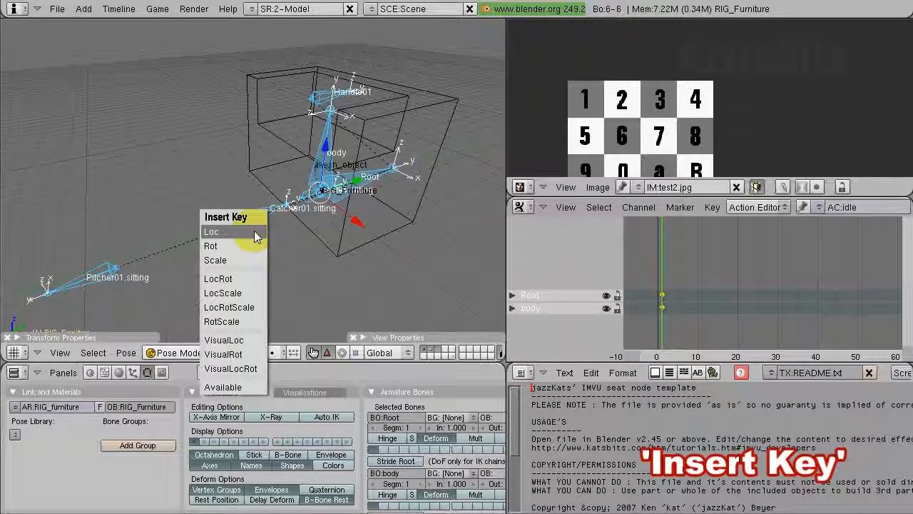
click(234, 281)
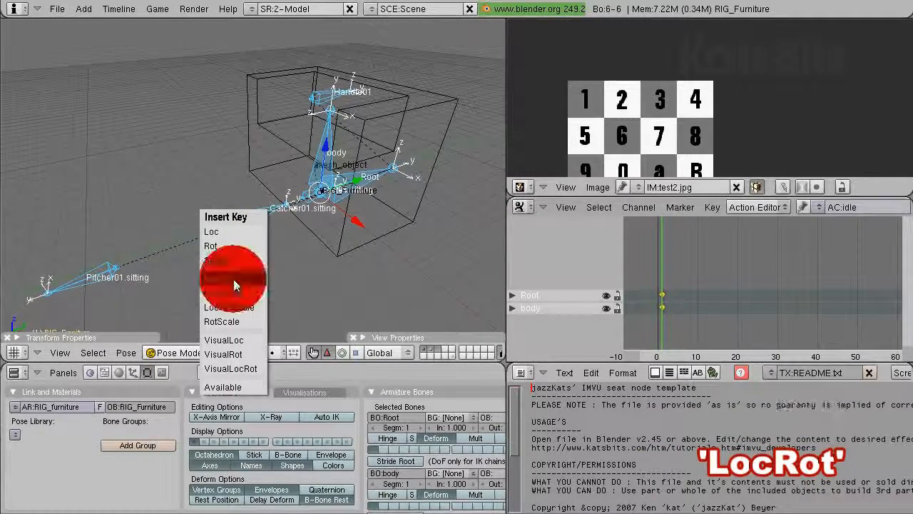
Step: Examine the keyframes of all bone channels in the Action Editor timeline
middle_drag(702, 337, 725, 270)
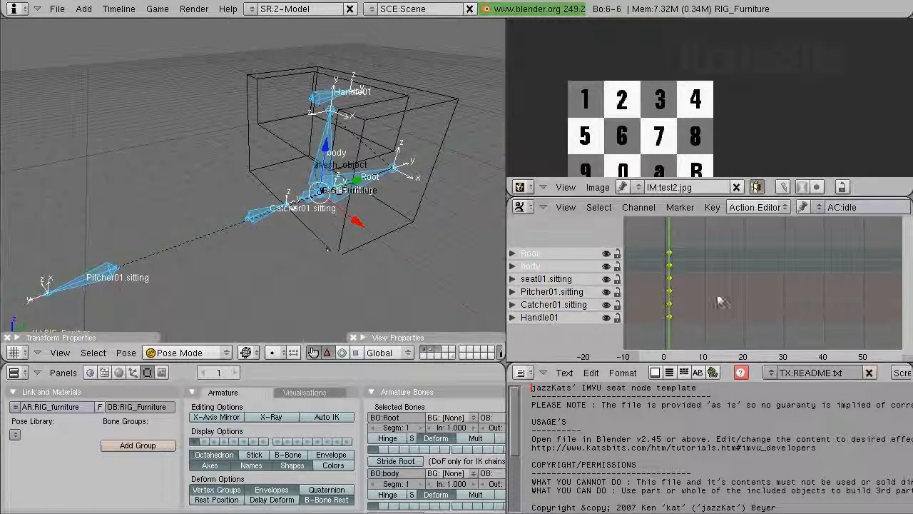
mouse_move(669, 338)
mouse_down()
mouse_move(644, 329)
mouse_move(668, 331)
mouse_up()
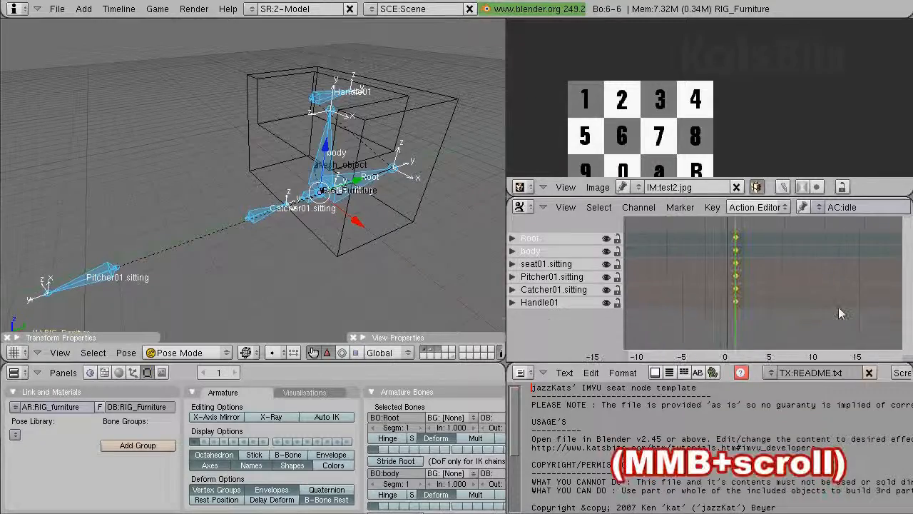
scroll(770, 328, up, 4)
scroll(770, 328, up, 1)
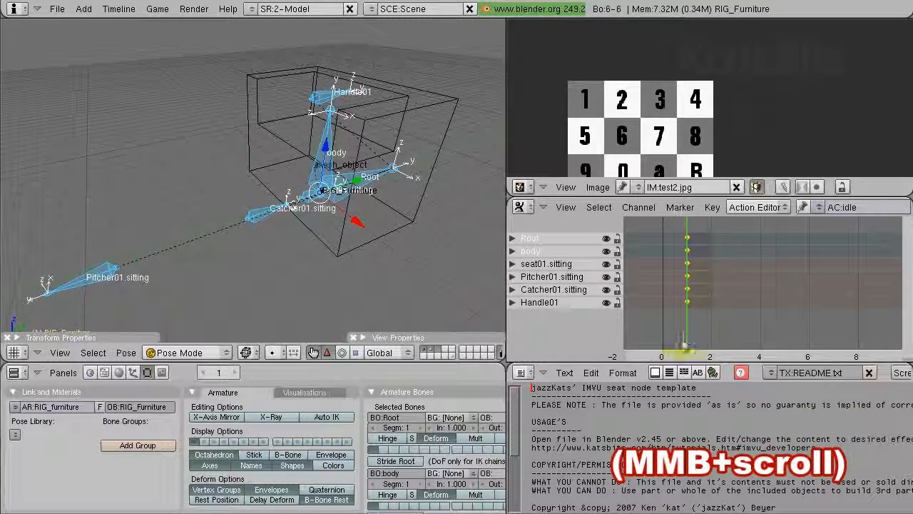
mouse_move(699, 334)
mouse_down()
mouse_move(709, 338)
mouse_move(679, 332)
mouse_up()
scroll(699, 314, down, 2)
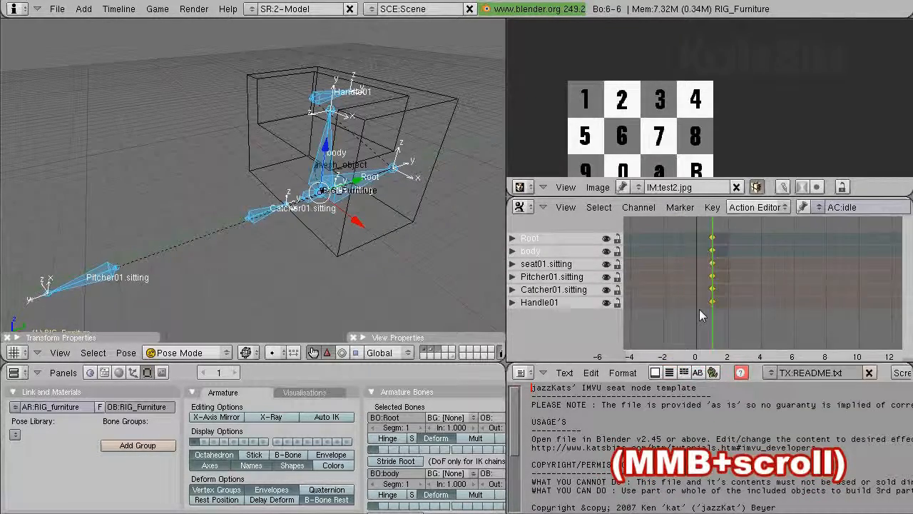
scroll(701, 309, down, 3)
middle_drag(702, 309, 664, 306)
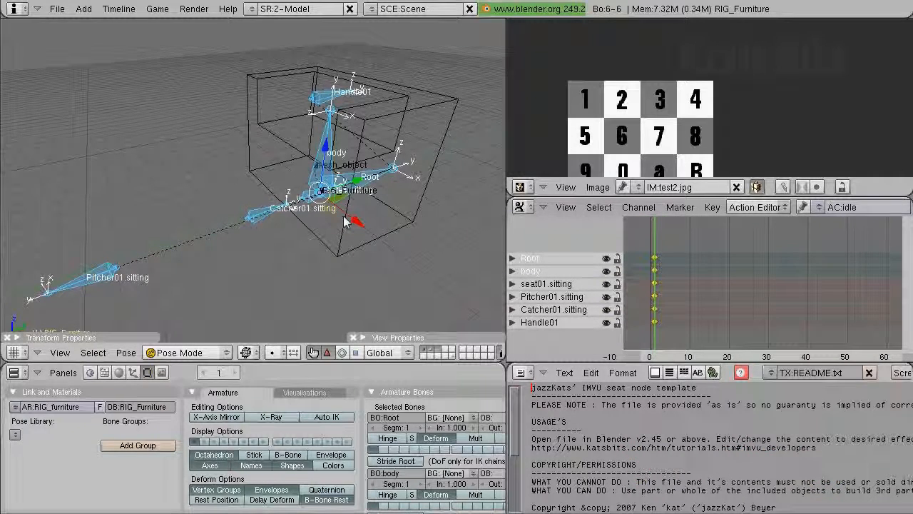
Step: Leave pose mode and convert all faces of mesh_object to triangles, ending in object mode
key(ctrl+Tab)
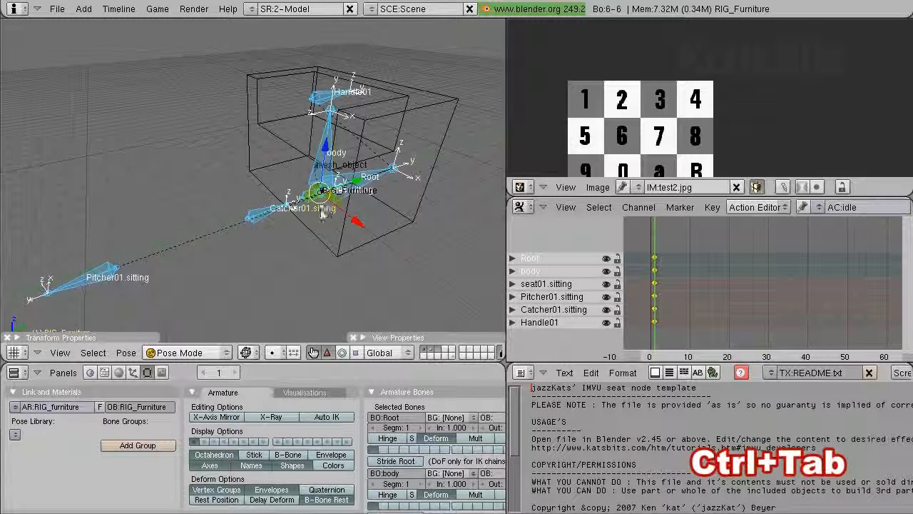
key(ctrl+Tab)
right_click(355, 249)
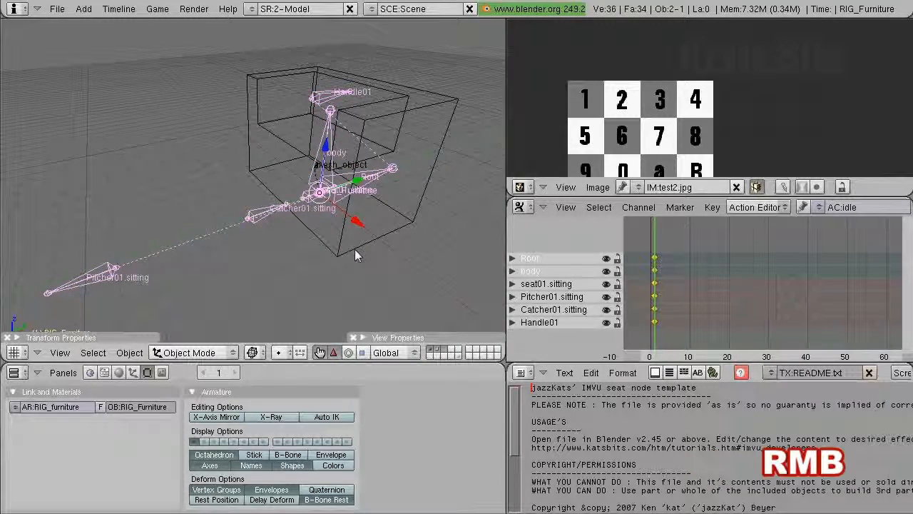
right_click(355, 249)
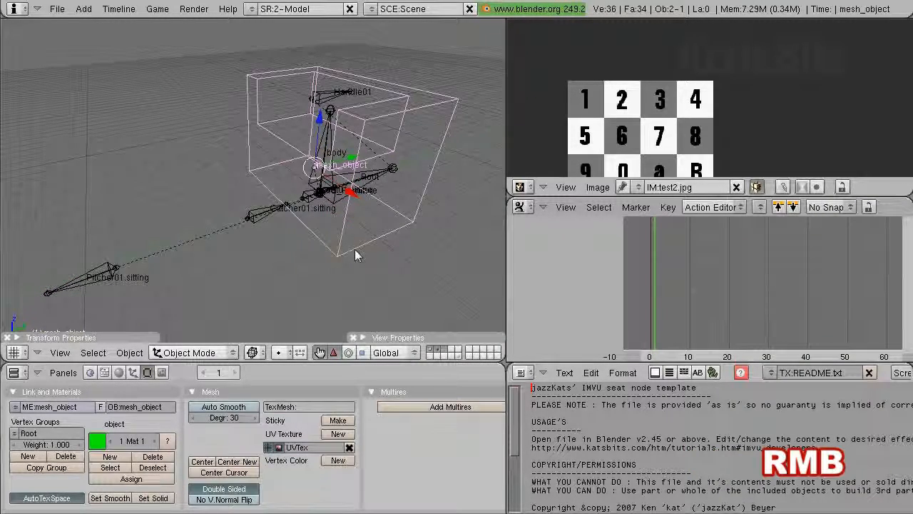
key(Tab)
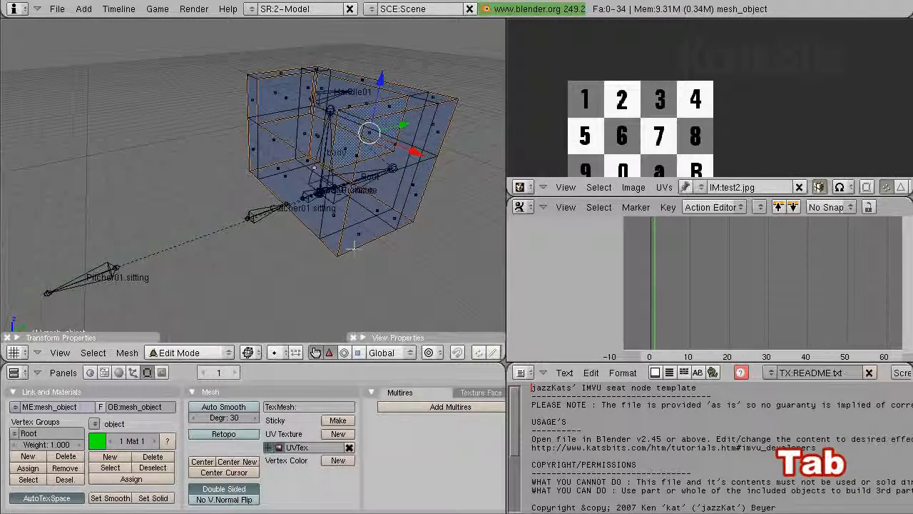
key(a)
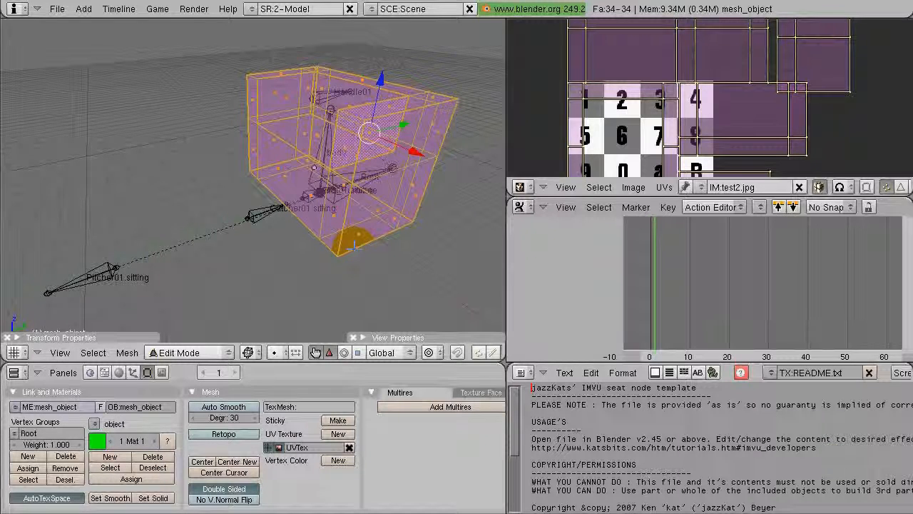
key(ctrl+t)
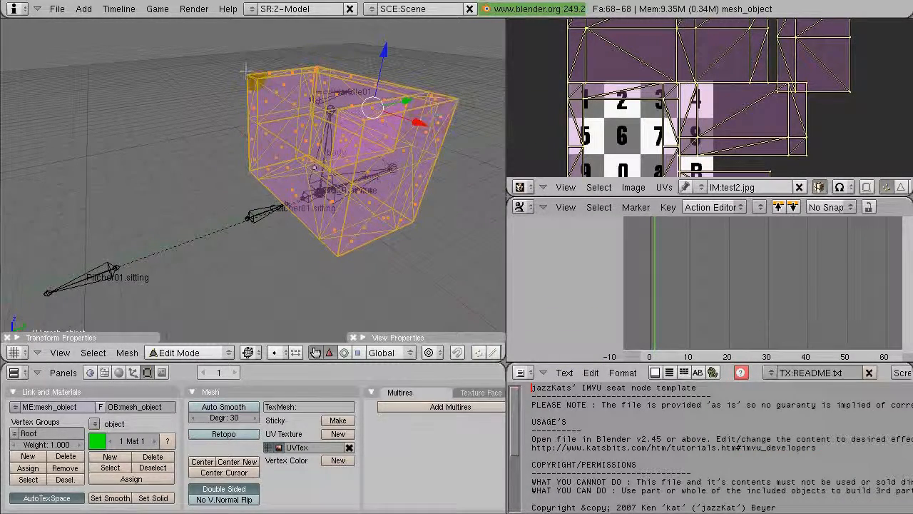
key(Tab)
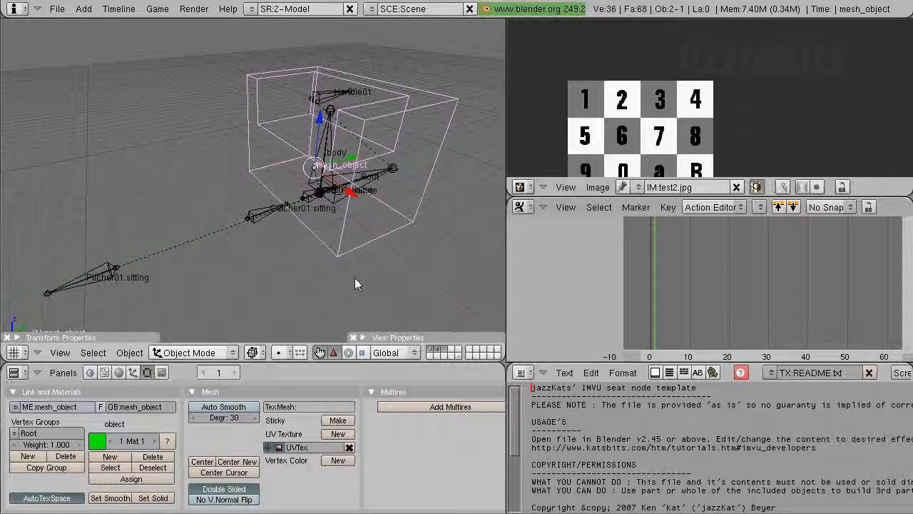
Step: Set the 3D view's draw type to Textured and inspect the chair's texture from different angles
key(alt+z)
click(252, 352)
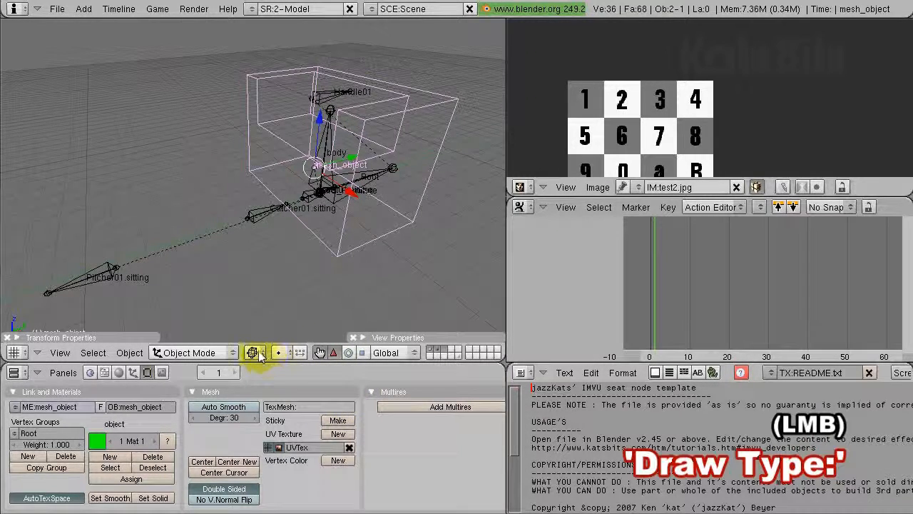
click(275, 281)
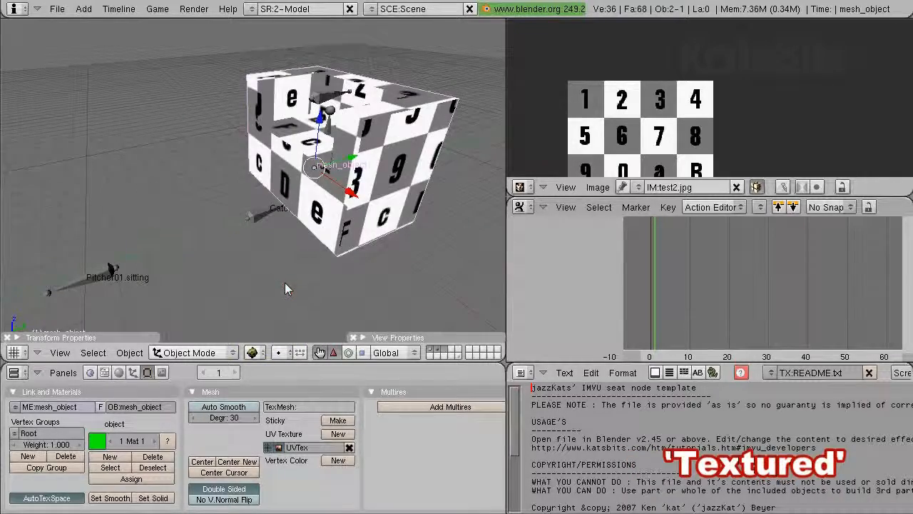
mouse_move(284, 282)
middle_down()
mouse_move(350, 239)
mouse_move(279, 263)
middle_up()
scroll(411, 234, down, 2)
middle_drag(412, 234, 156, 202)
scroll(349, 215, up, 2)
scroll(359, 226, up, 2)
scroll(358, 226, up, 2)
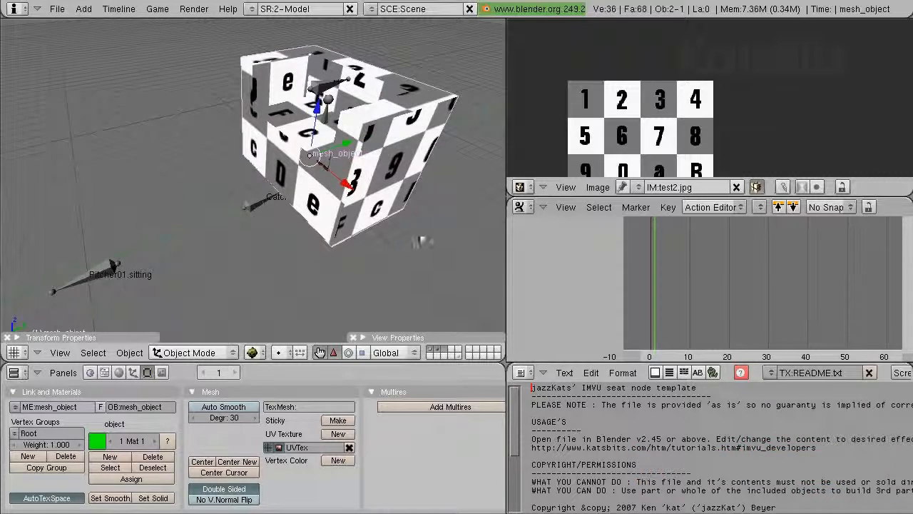
mouse_move(417, 231)
shift+middle_down()
mouse_move(391, 244)
mouse_move(405, 242)
shift+middle_up()
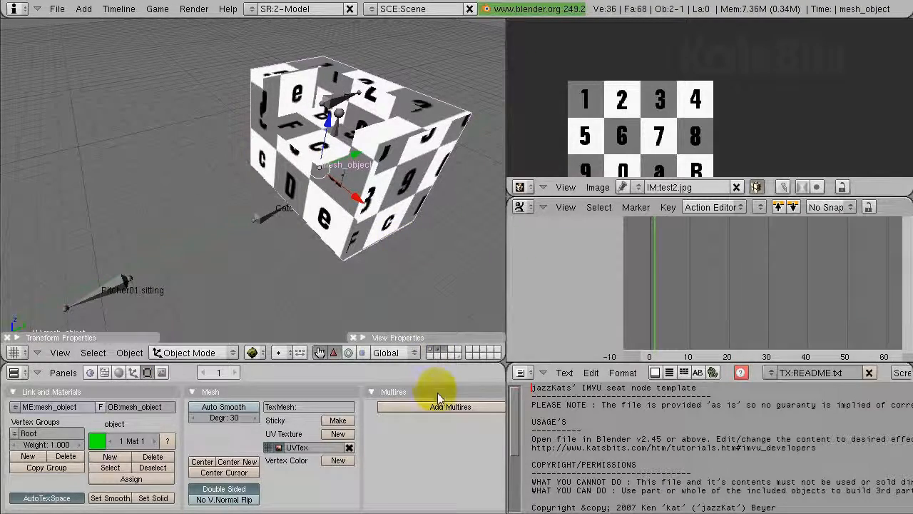
Step: Show the layer containing the sitting and standing helper avatars and delete all objects on it
click(457, 356)
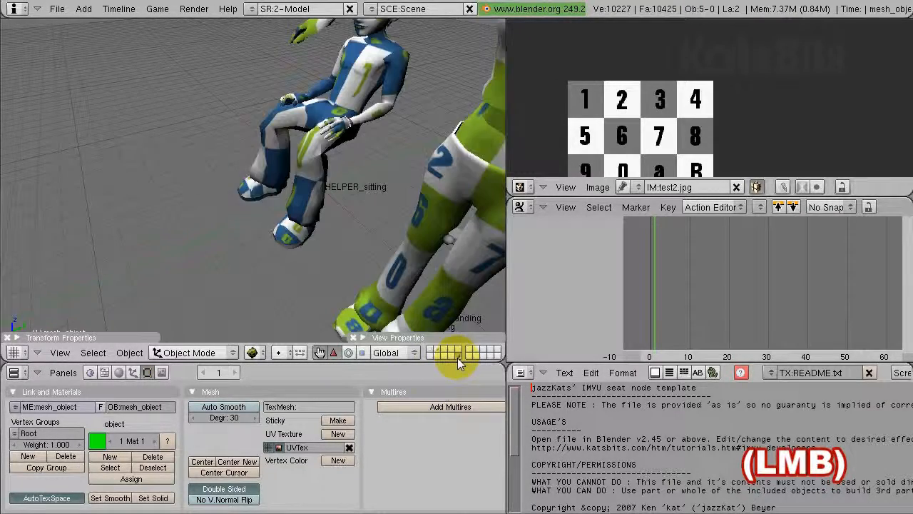
scroll(427, 243, down, 6)
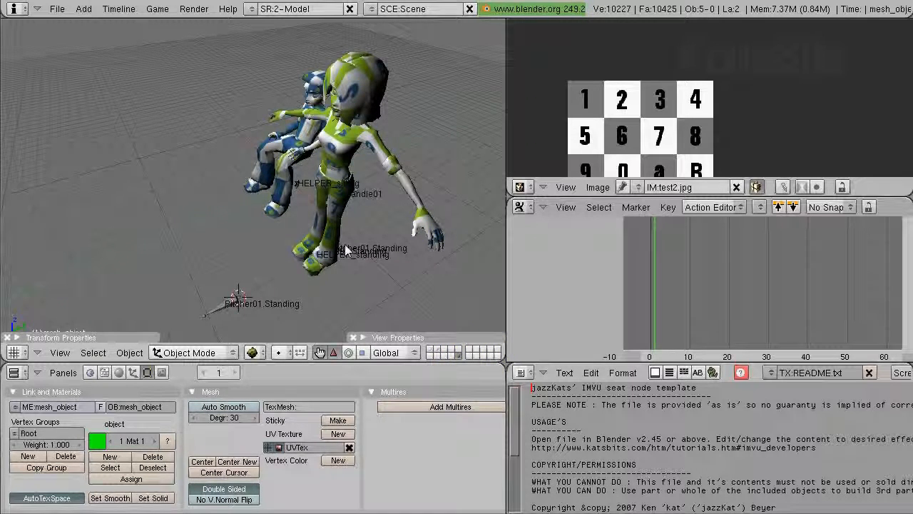
key(a)
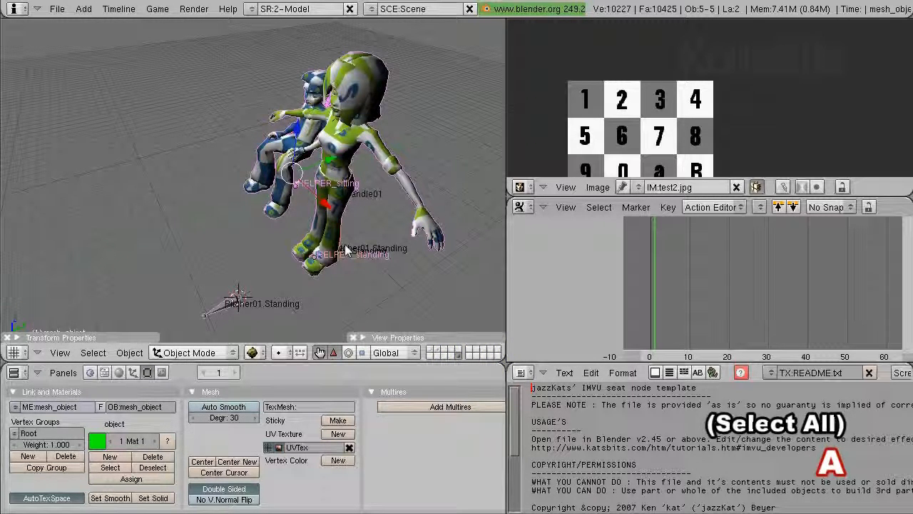
key(Delete)
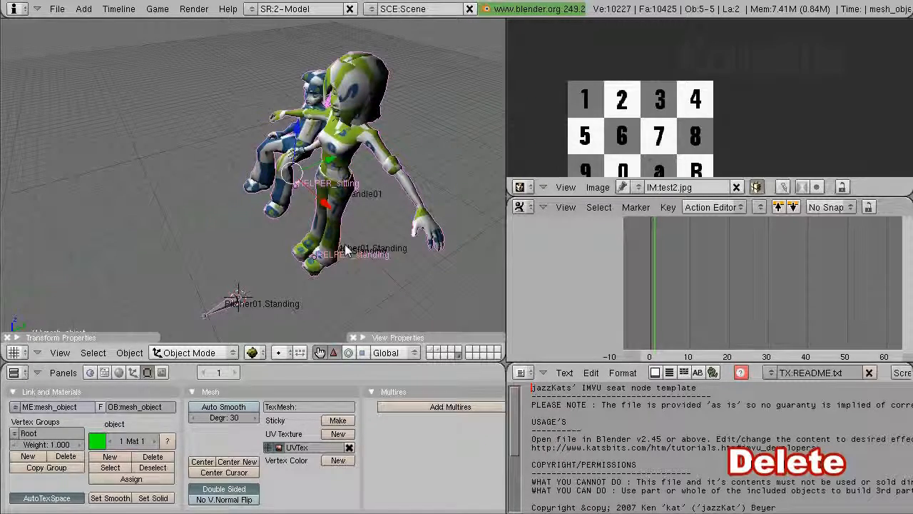
click(345, 244)
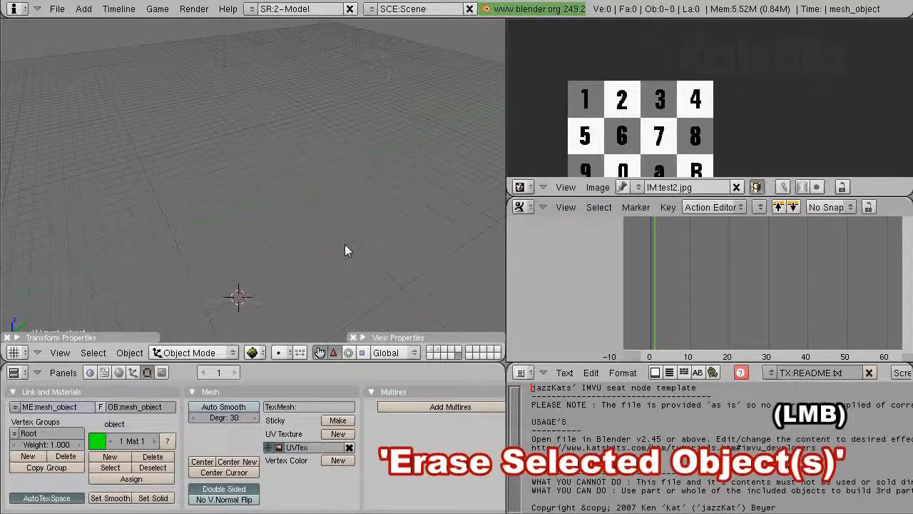
Step: Display the armature's layer together with the chair mesh's layer to bring both back into view
click(438, 349)
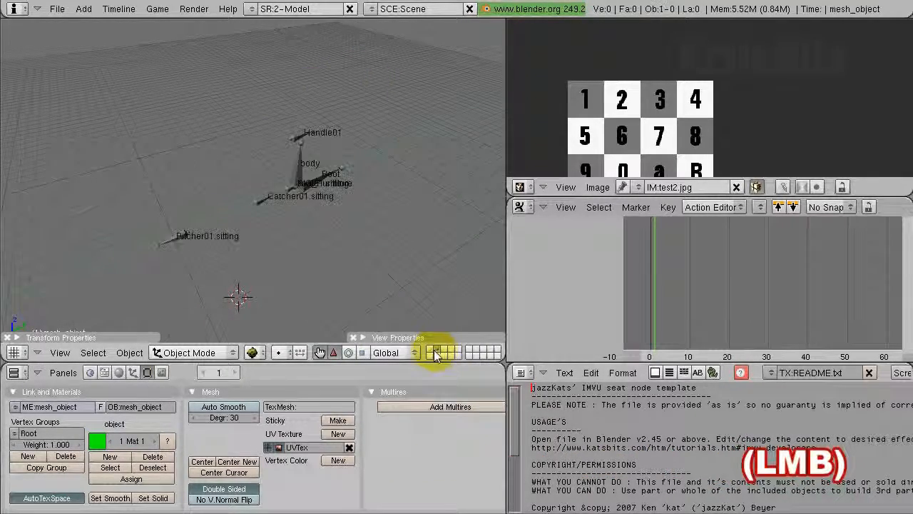
click(433, 350)
click(437, 349)
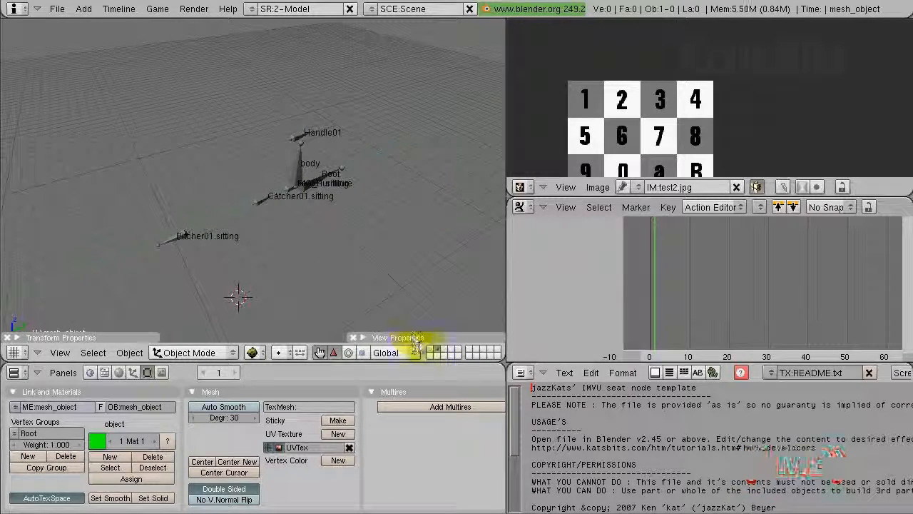
scroll(307, 222, up, 2)
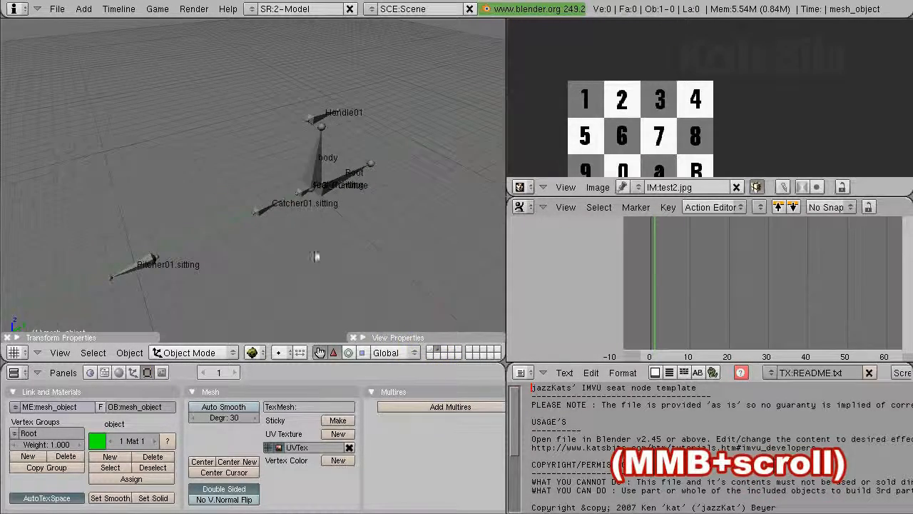
shift+click(431, 351)
middle_drag(284, 220, 286, 251)
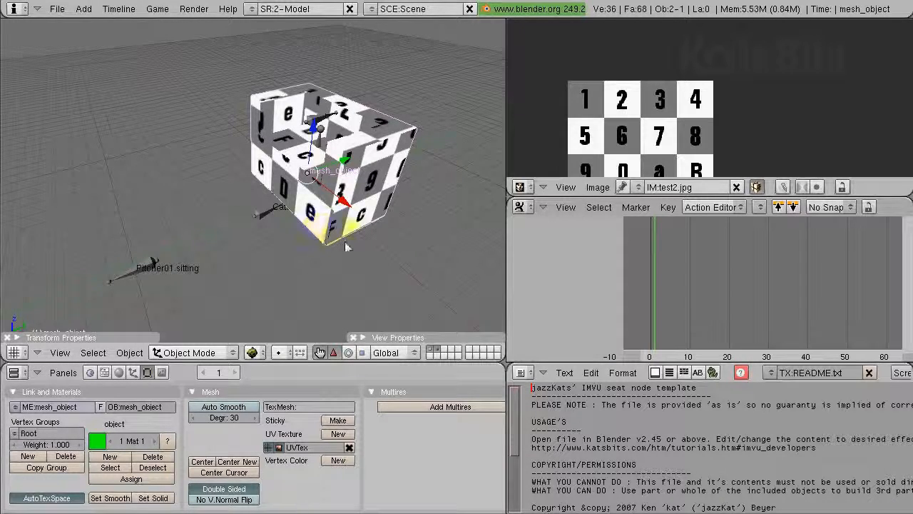
Step: Select the armature and save the scene under the new file name blockchair_r4 in the furniture folder
right_click(260, 214)
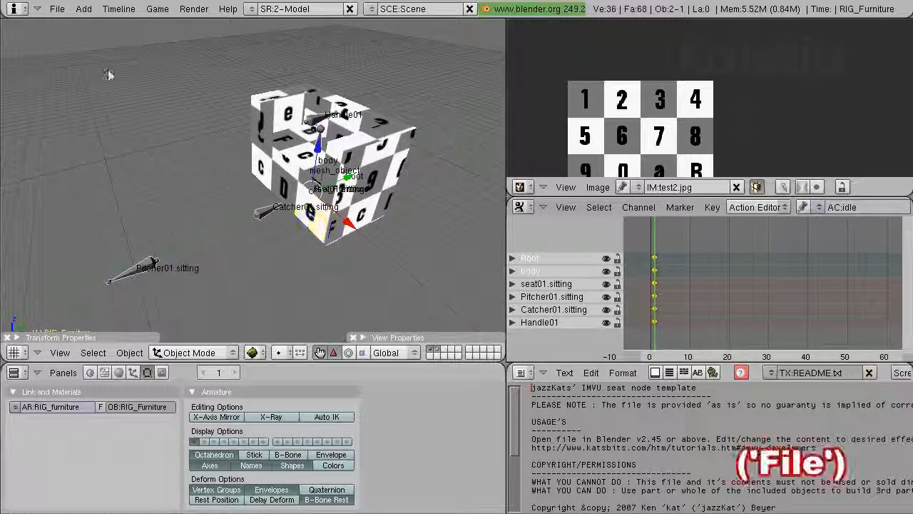
click(57, 9)
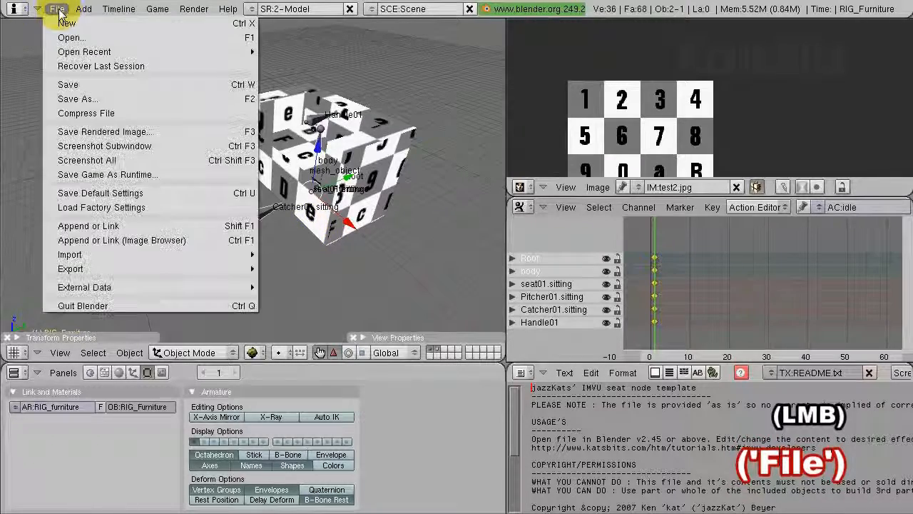
click(72, 99)
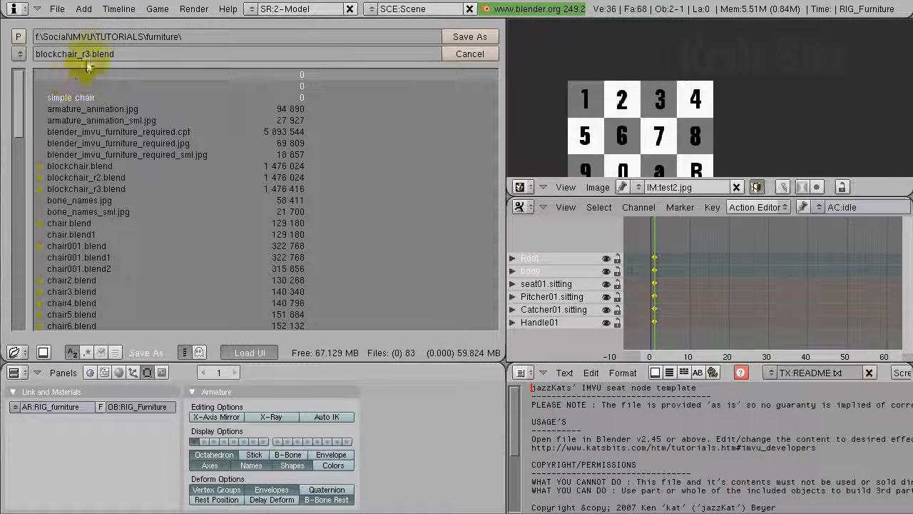
click(67, 55)
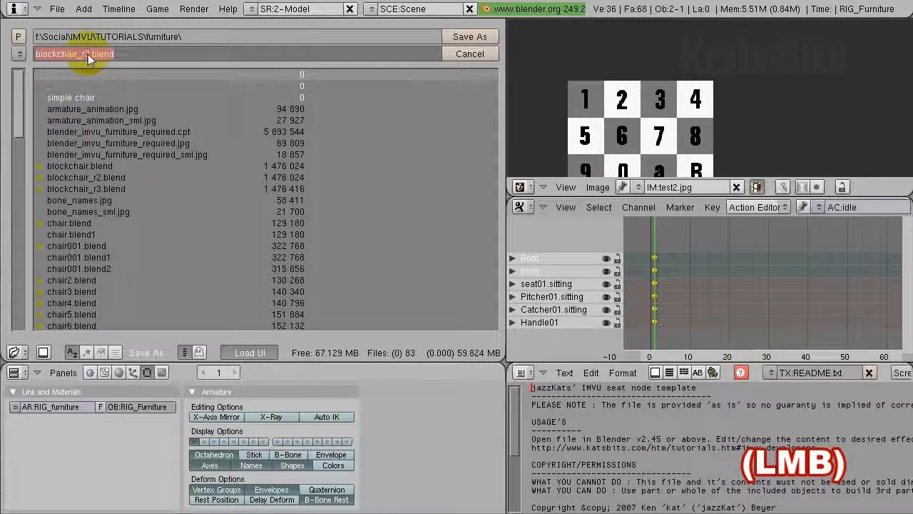
drag(84, 54, 235, 62)
text(4)
key(Return)
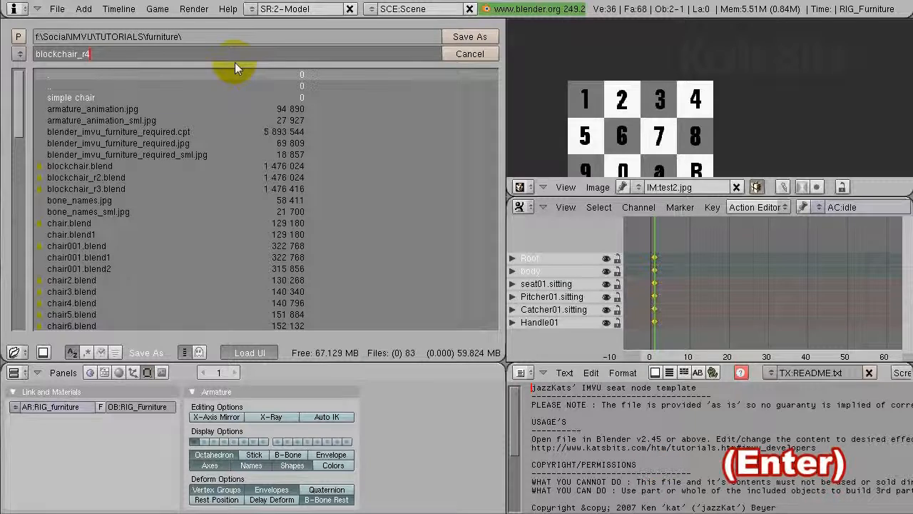
click(467, 38)
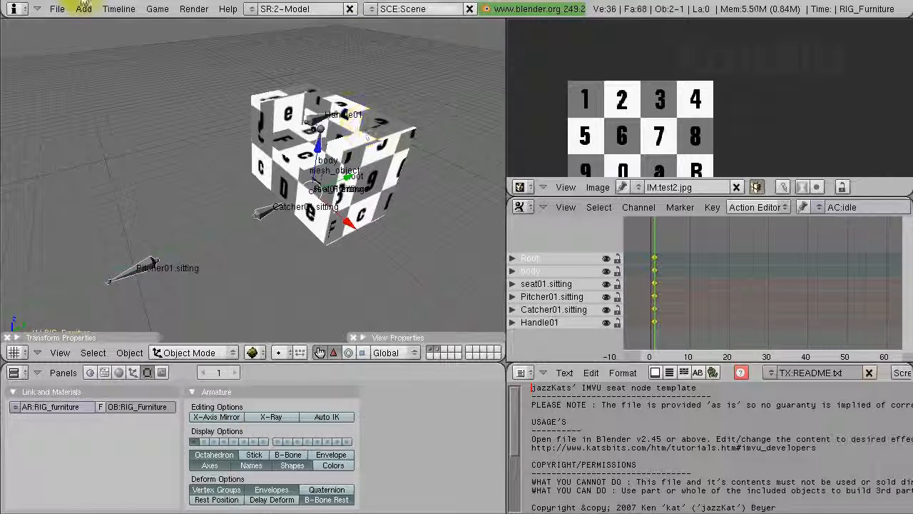
click(60, 10)
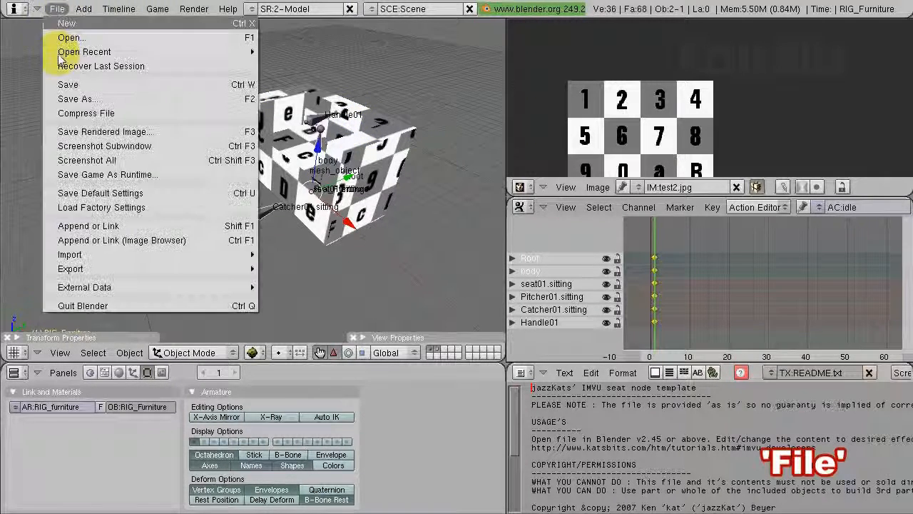
click(70, 269)
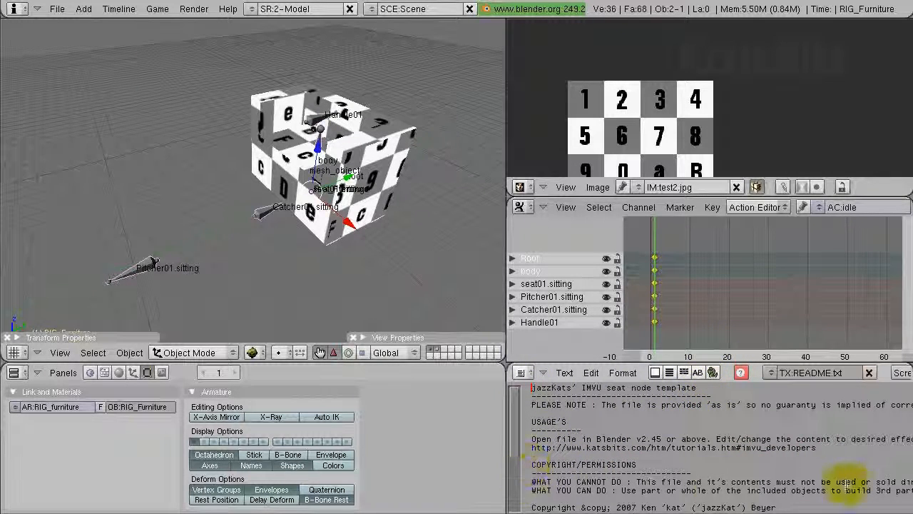
key(alt+p)
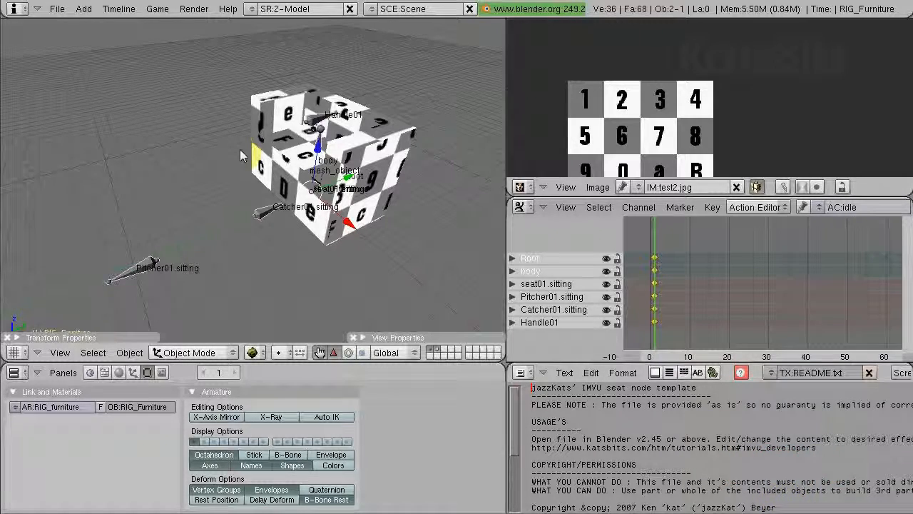
Step: Select mesh_object together with the RIG_Furniture armature and start the Blender to IMVU v1.4 exporter
shift+right_click(291, 108)
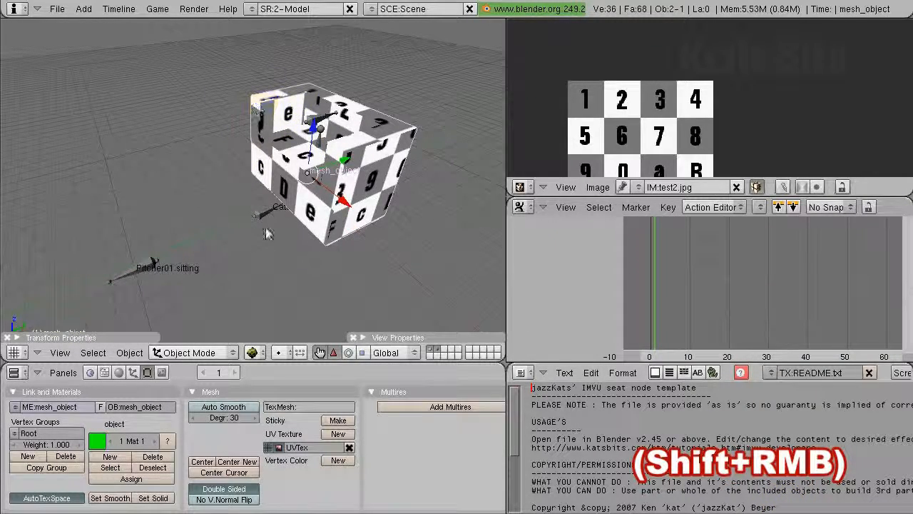
shift+right_click(259, 216)
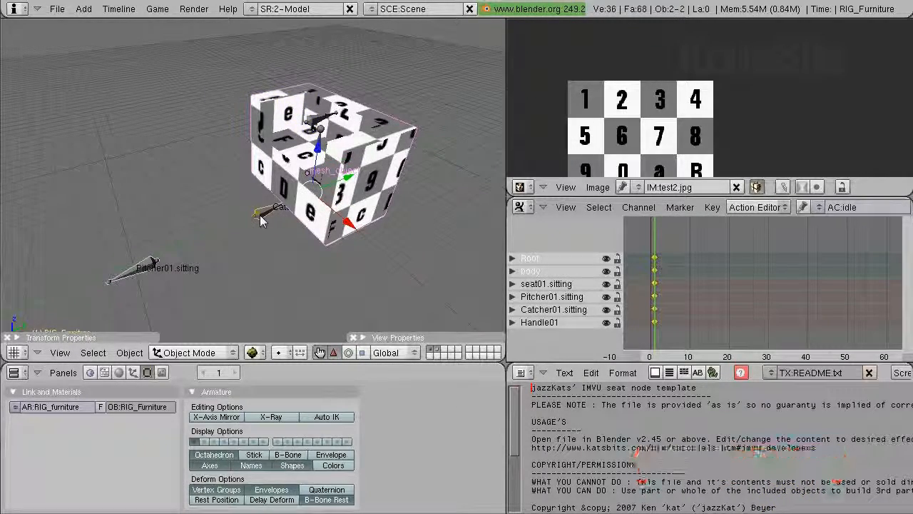
click(57, 9)
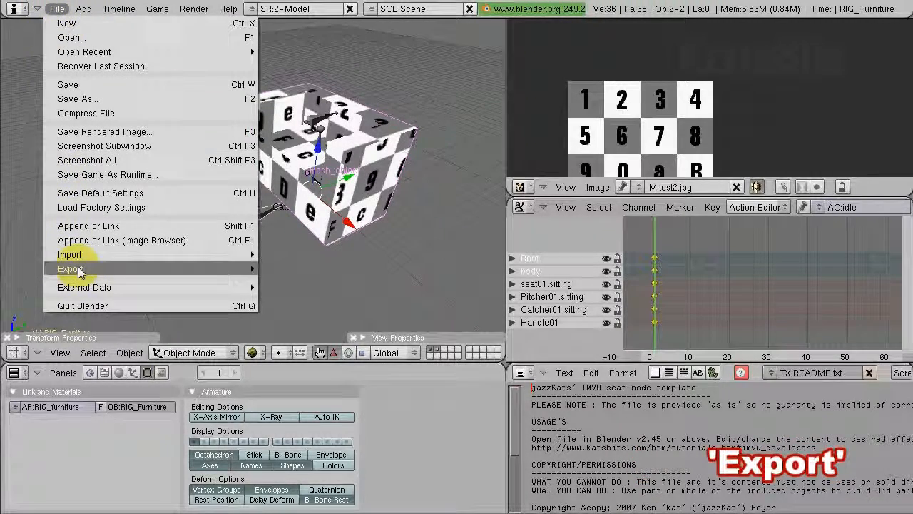
mouse_move(79, 269)
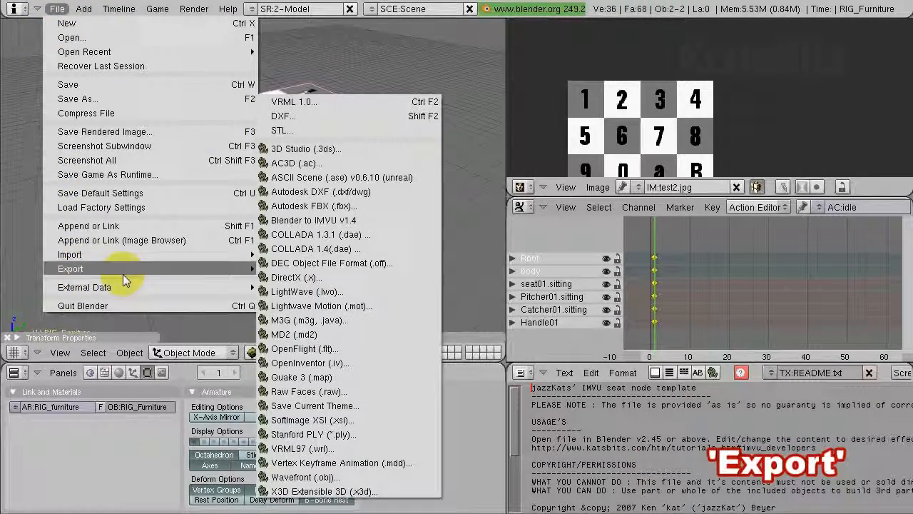
click(312, 222)
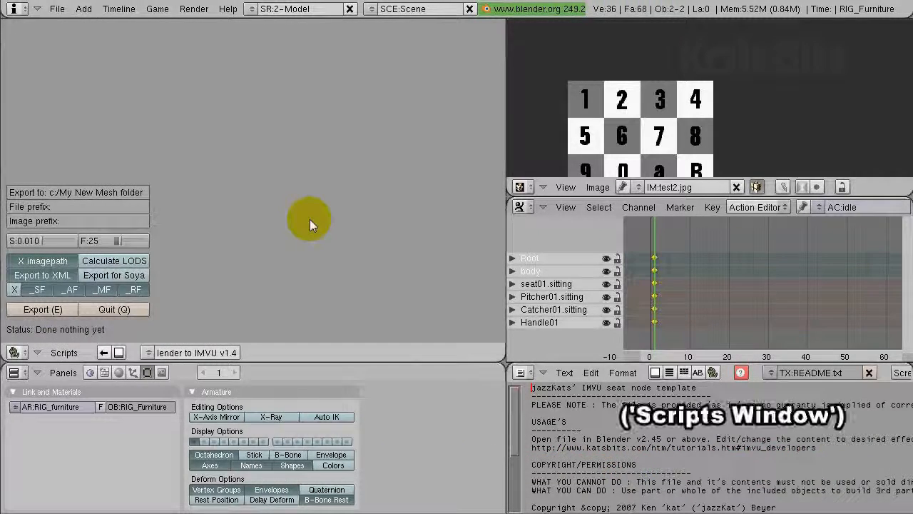
Step: Set the export path to the IMVU\TUTORIALS\furniture folder and S to 0.000, then export the files and quit the script
click(126, 194)
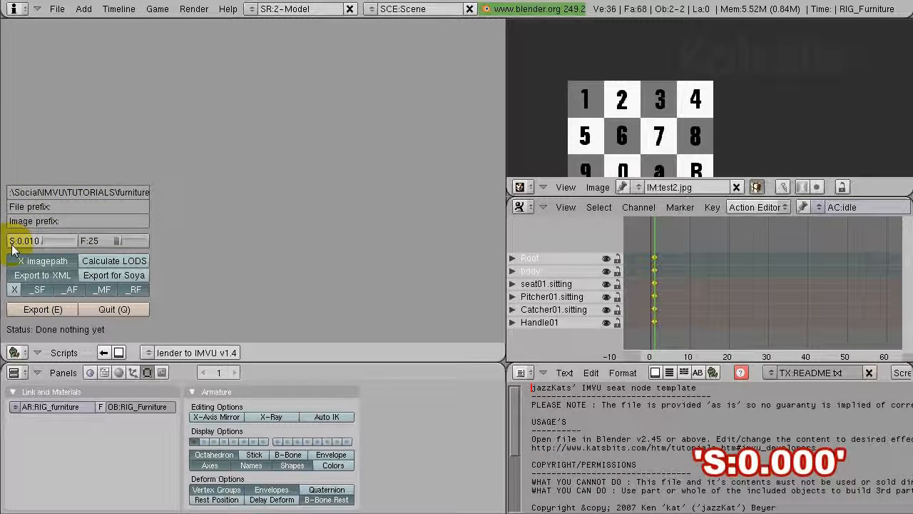
drag(41, 243, 16, 247)
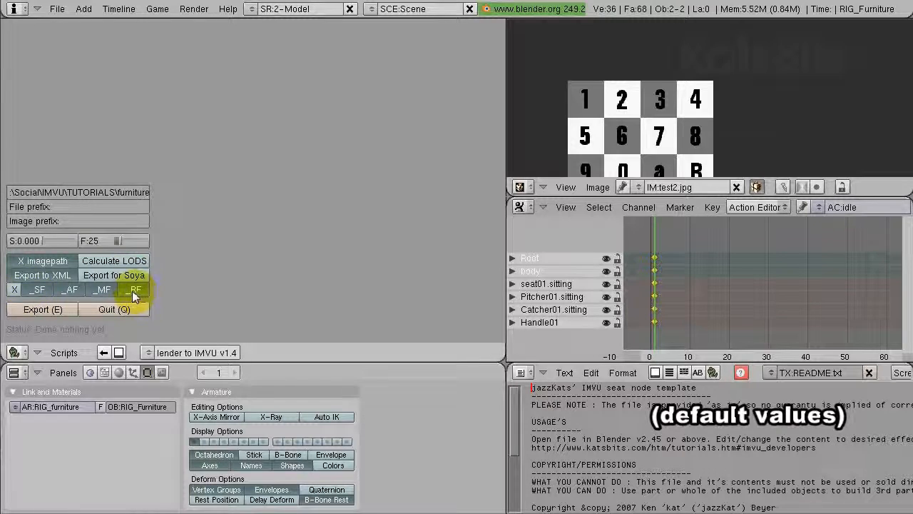
click(42, 310)
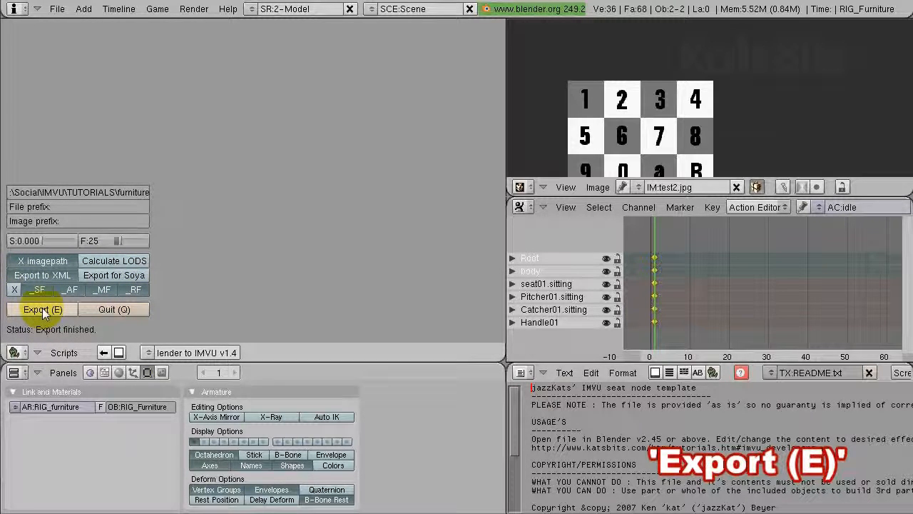
click(115, 311)
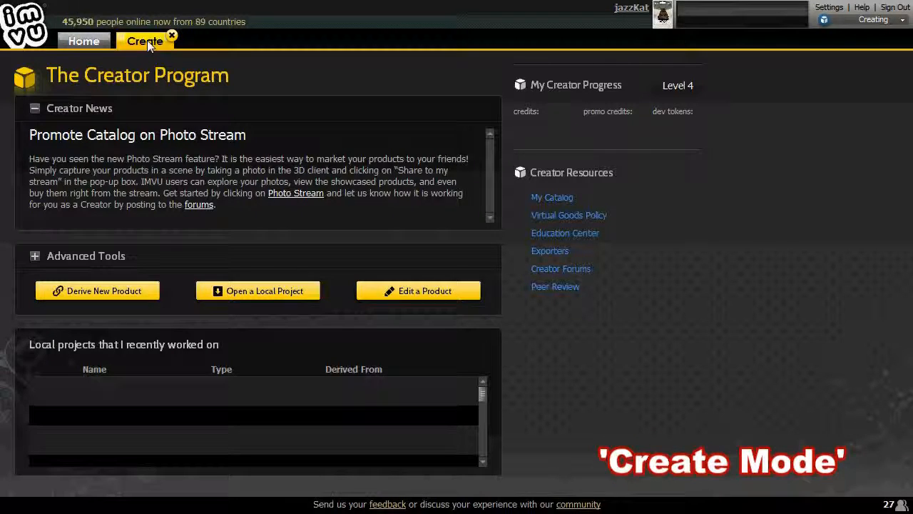
Step: Switch to IMVU's Create mode and derive a new Furniture product from the Chair Relaxed (denim), product ID 12908
click(99, 296)
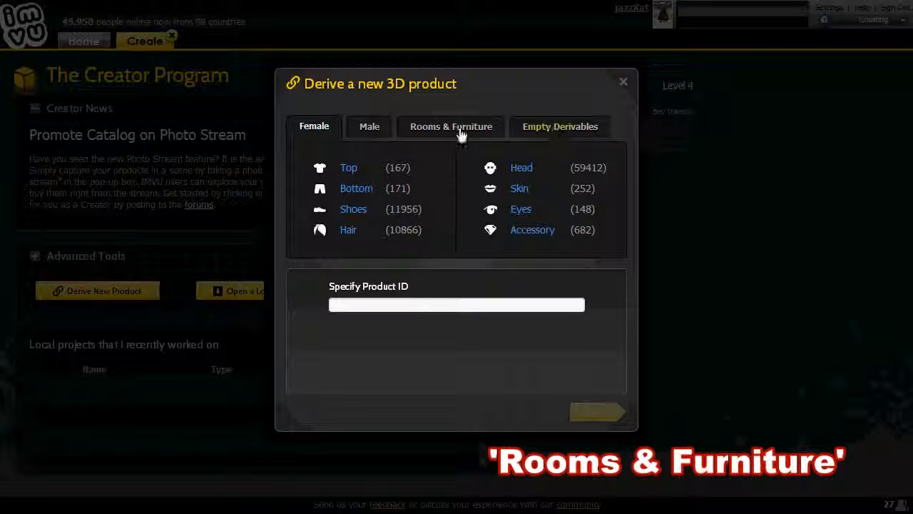
click(461, 129)
click(518, 171)
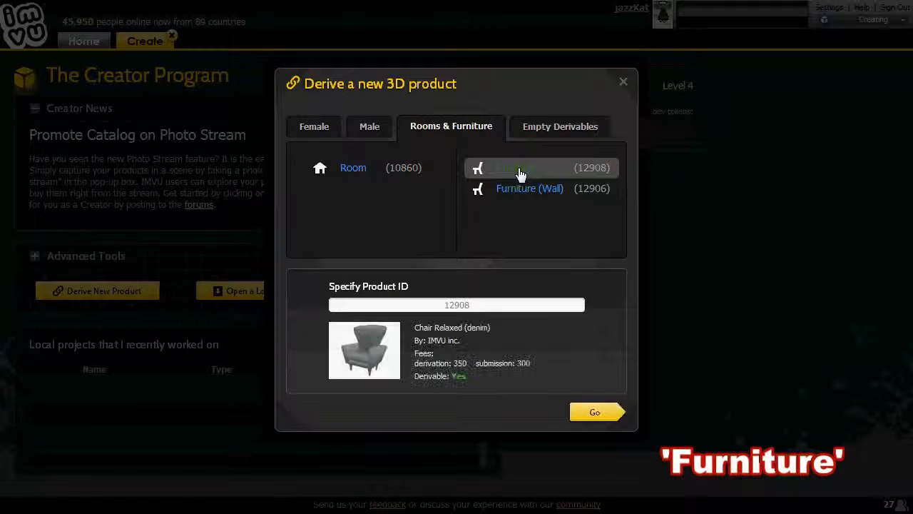
click(594, 413)
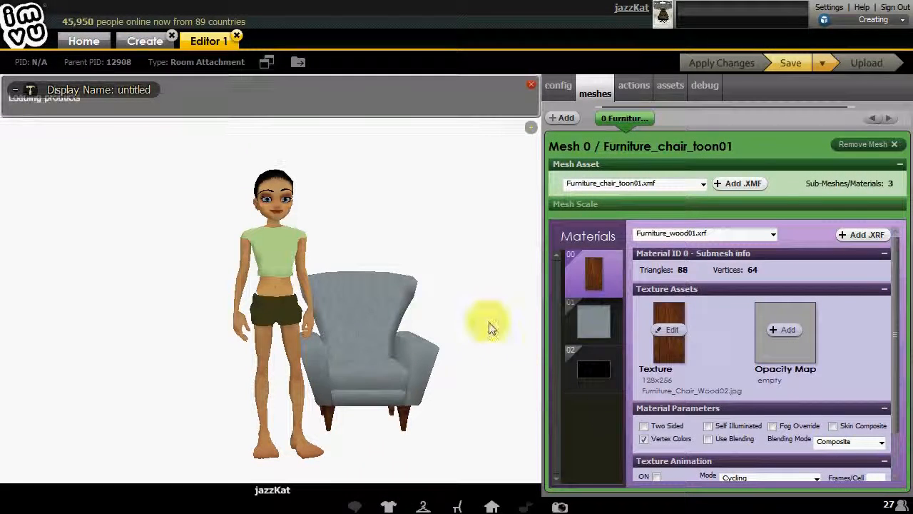
Step: Examine the default armchair beside the avatar in the 3D preview from different angles and distances
click(469, 268)
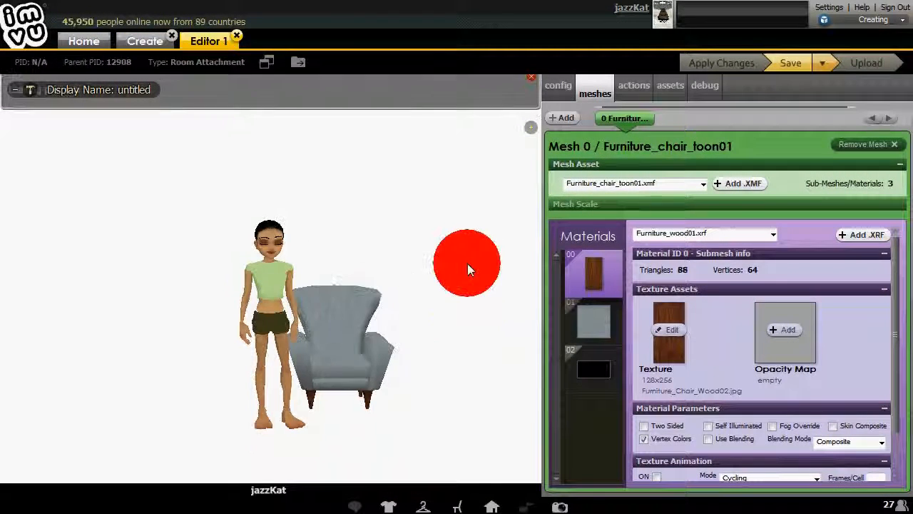
drag(467, 264, 386, 268)
mouse_move(421, 334)
right_down()
mouse_move(401, 329)
mouse_move(400, 377)
right_up()
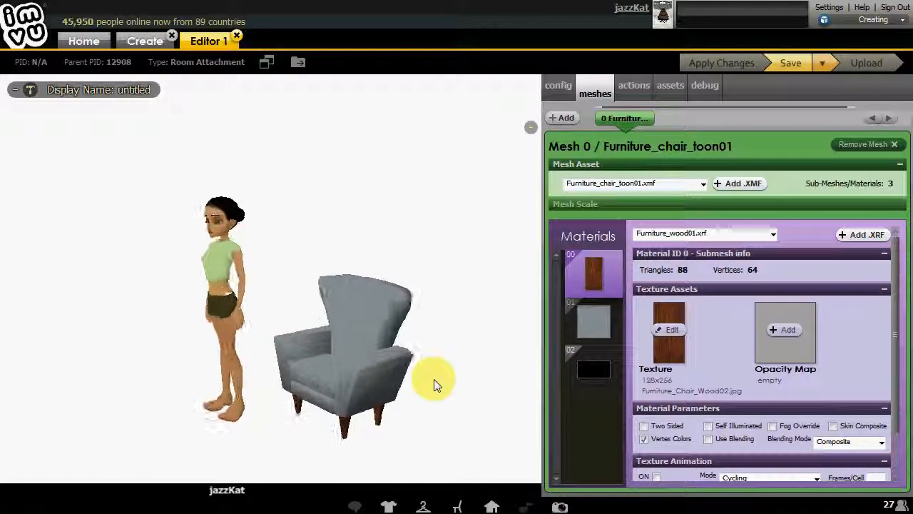
scroll(434, 378, up, 4)
scroll(436, 375, down, 1)
right_drag(447, 406, 441, 394)
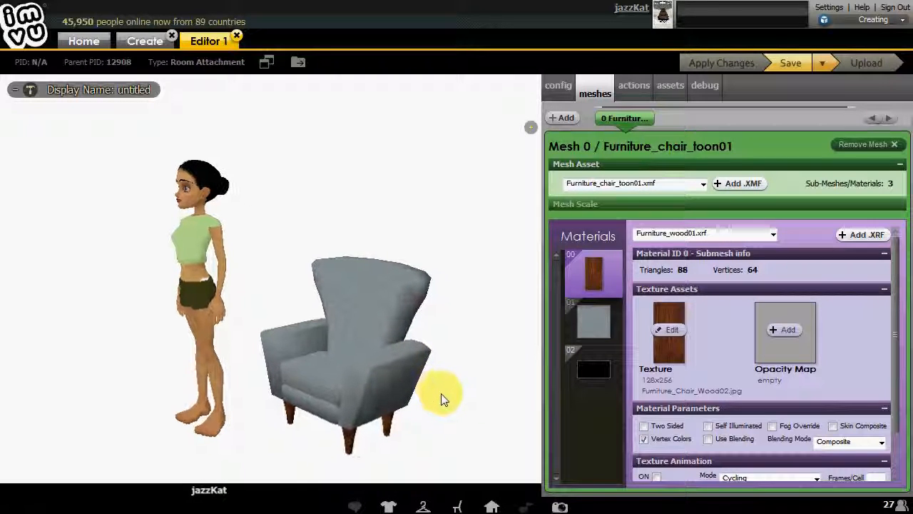
drag(456, 345, 470, 319)
right_drag(461, 412, 458, 390)
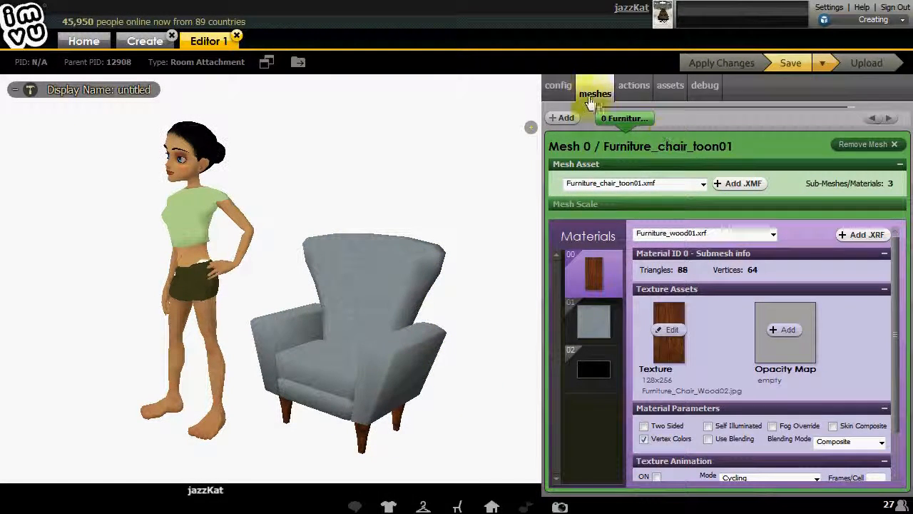
Step: Replace the default chair mesh with mesh_object.xmf, apply the changes and check the new chair in the preview
click(735, 184)
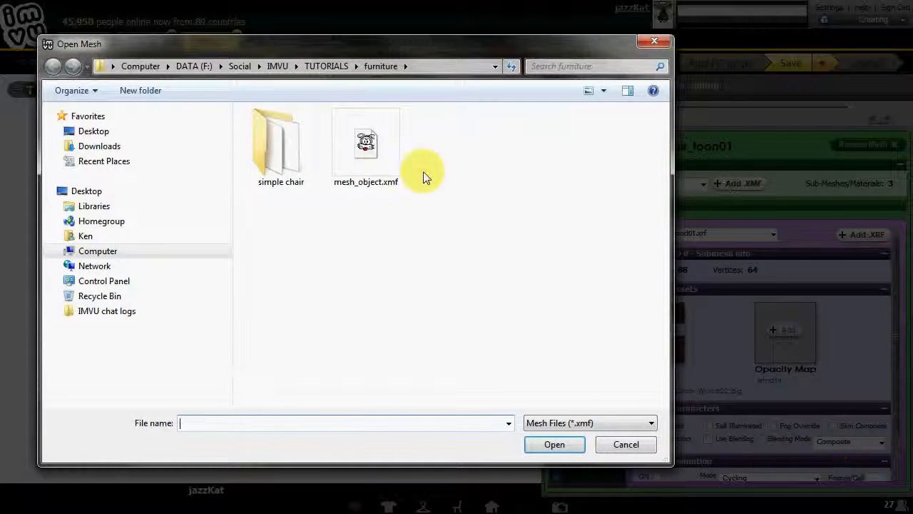
click(362, 147)
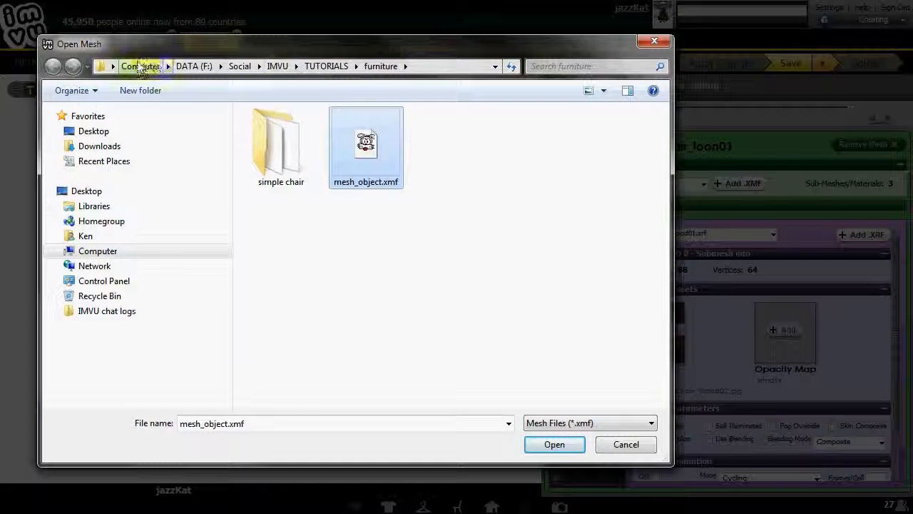
click(554, 443)
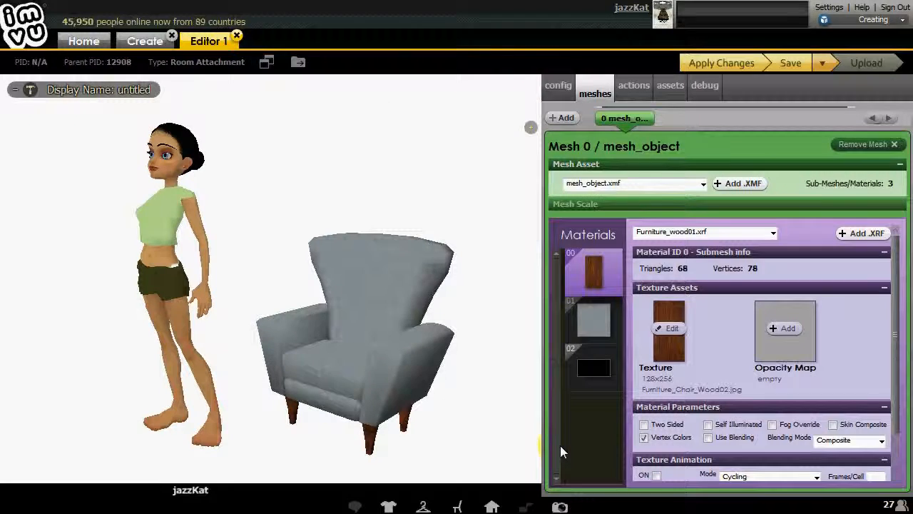
click(716, 63)
right_drag(424, 409, 426, 375)
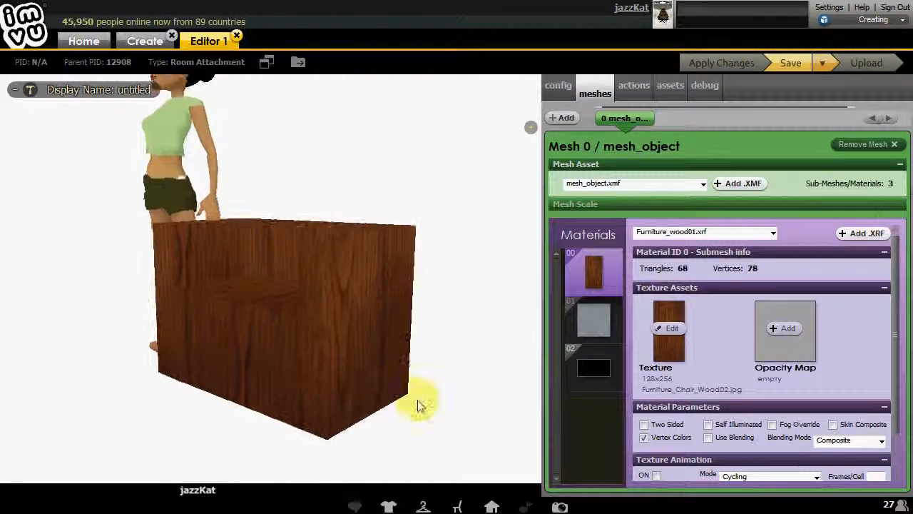
mouse_move(266, 409)
mouse_down()
mouse_move(504, 405)
mouse_move(379, 411)
mouse_up()
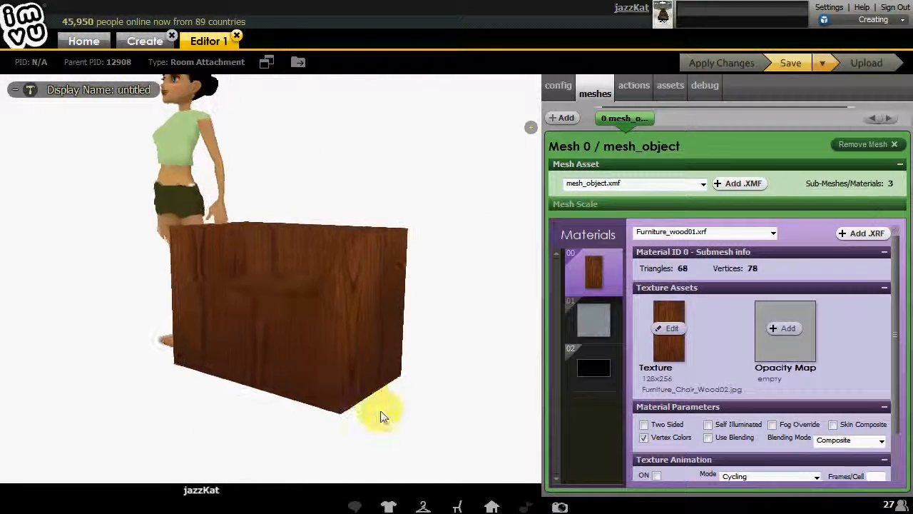
middle_drag(381, 411, 434, 424)
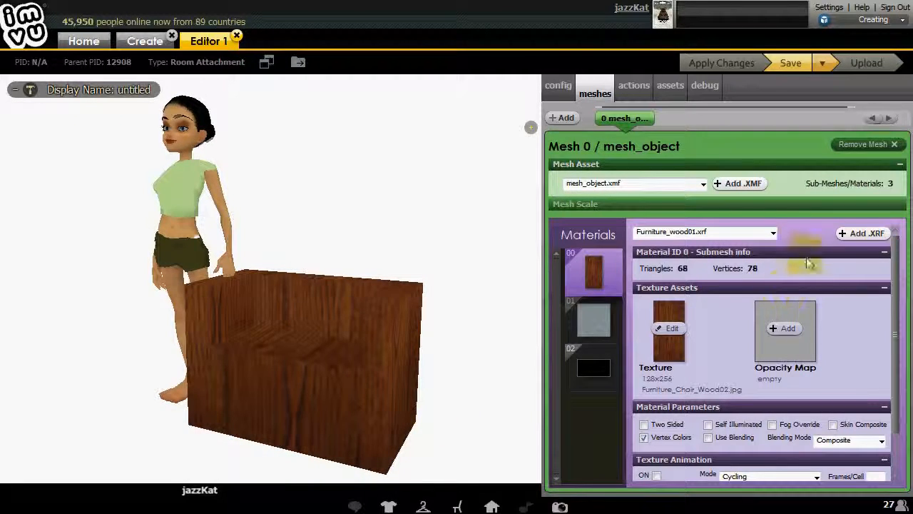
Step: Load test2.xrf as the material for material slot 00 and apply the changes
click(865, 235)
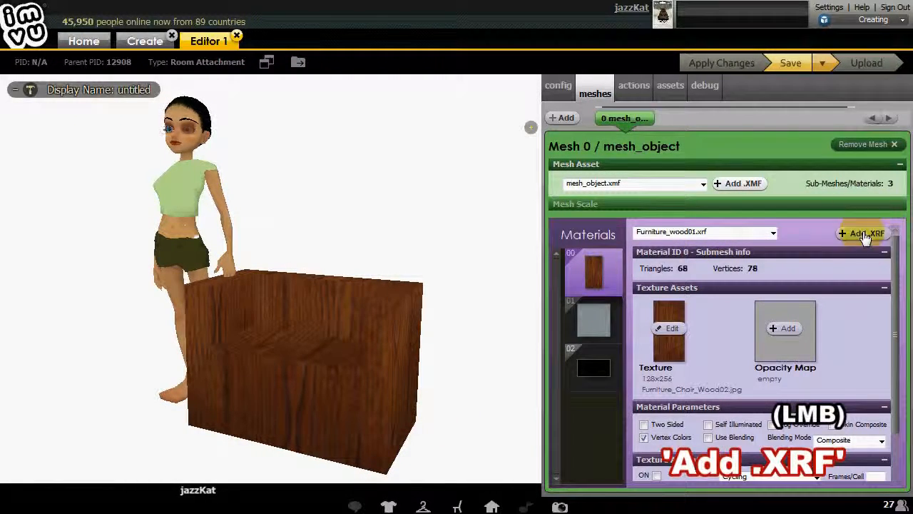
click(355, 145)
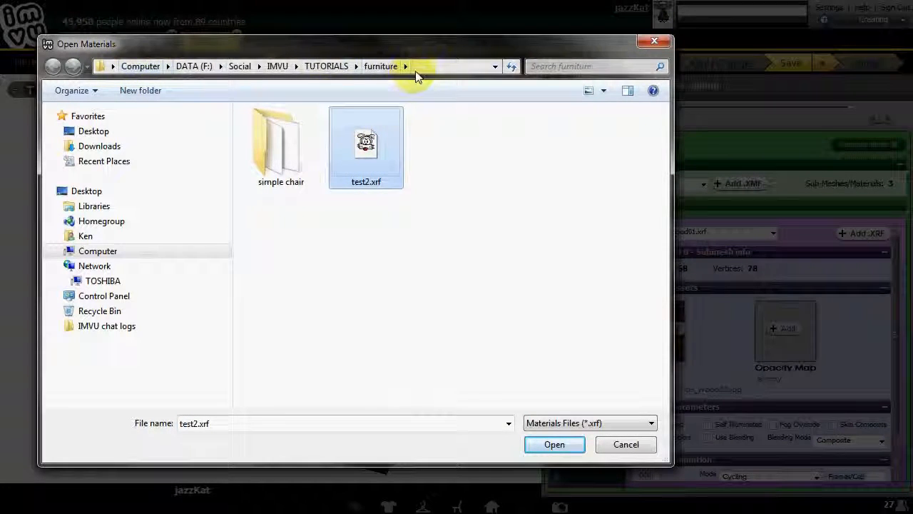
click(547, 444)
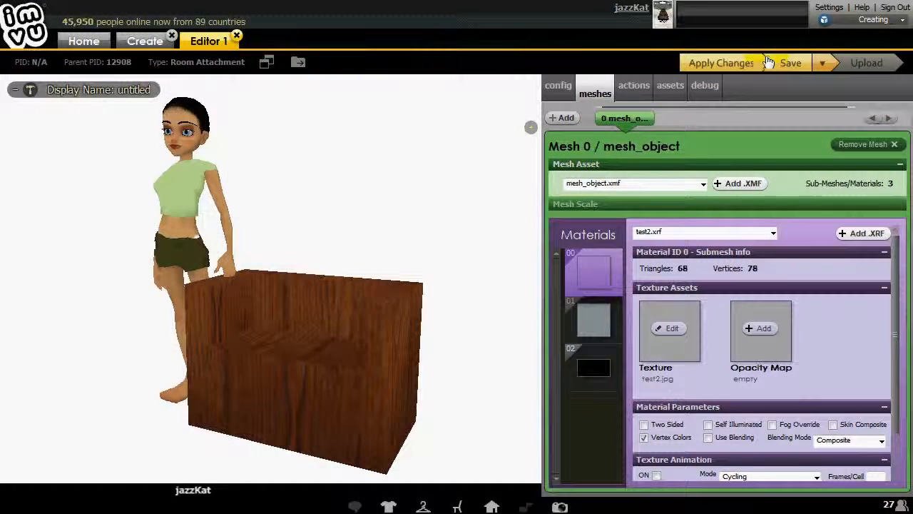
click(724, 64)
drag(353, 250, 397, 271)
Step: Load the numbered checker image test2.jpg as the texture of material slot 00, apply the changes and check the chair in the preview
click(670, 329)
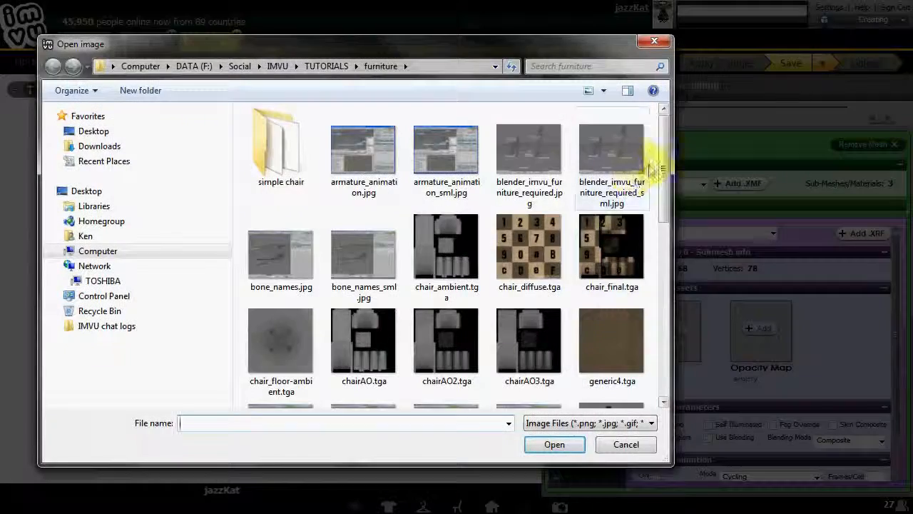
drag(661, 167, 658, 335)
click(364, 278)
click(555, 446)
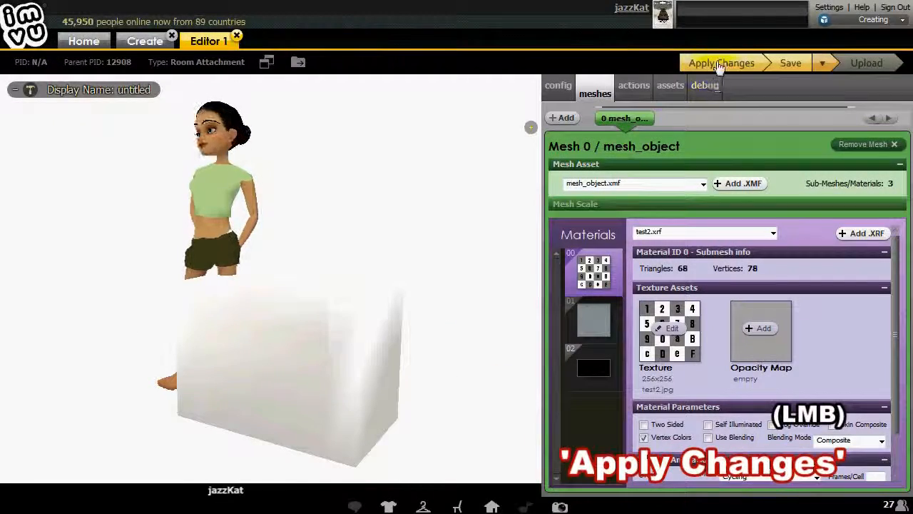
click(720, 64)
drag(385, 349, 413, 353)
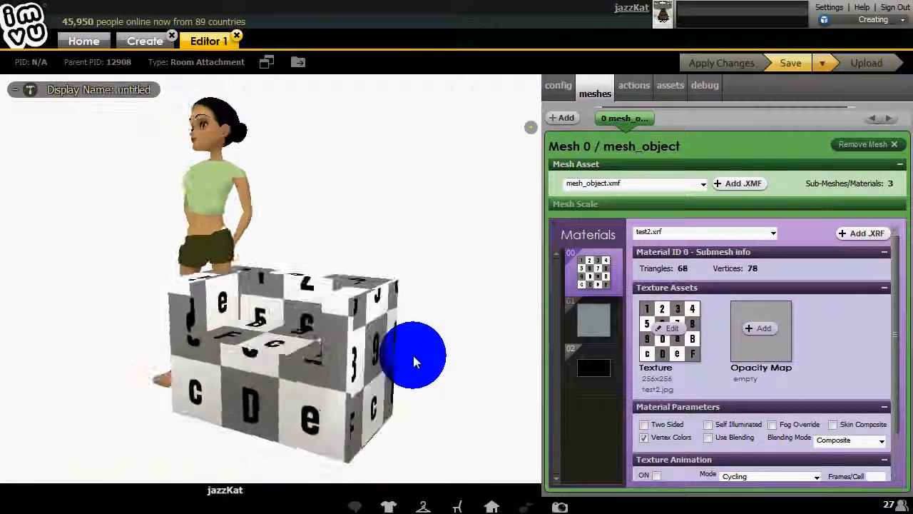
right_drag(413, 355, 413, 383)
mouse_move(414, 383)
mouse_down()
mouse_move(476, 381)
mouse_move(418, 383)
mouse_up()
Step: Load cal3dfurniture.xsf as the product's skeleton in the configuration settings and apply the changes
click(559, 86)
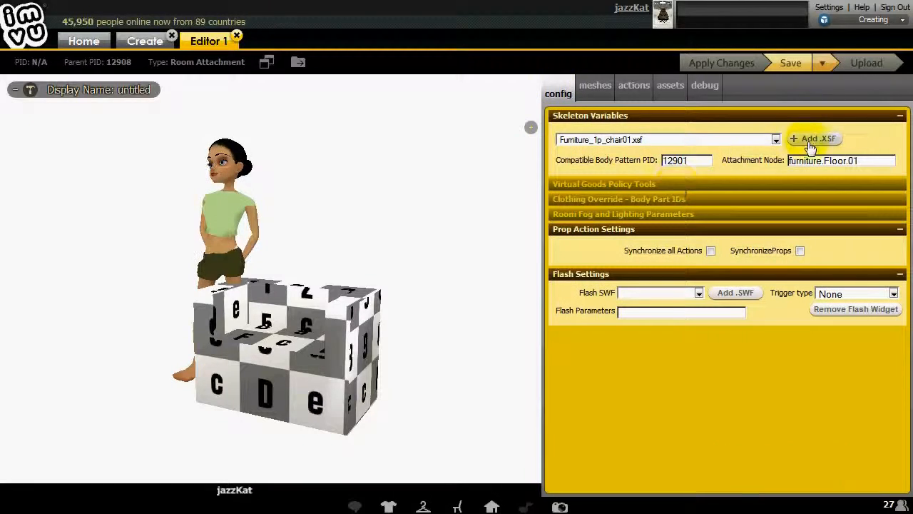
click(813, 139)
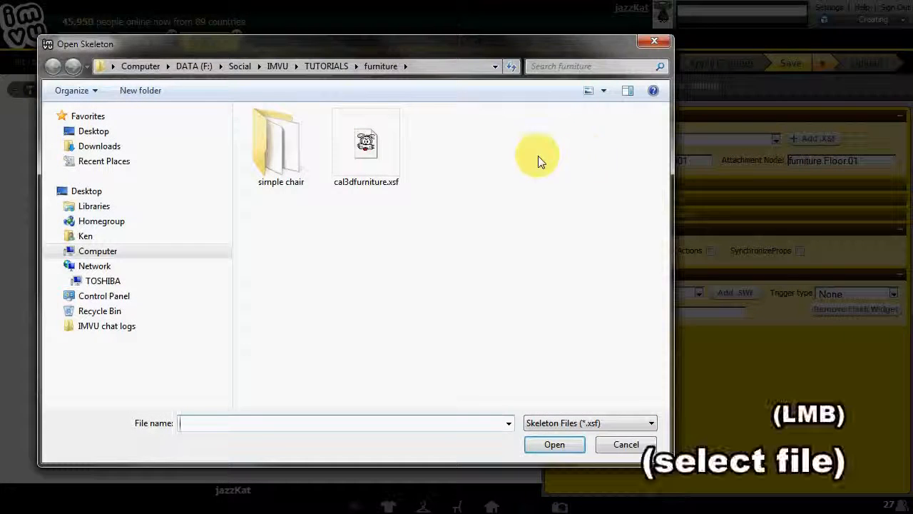
click(368, 146)
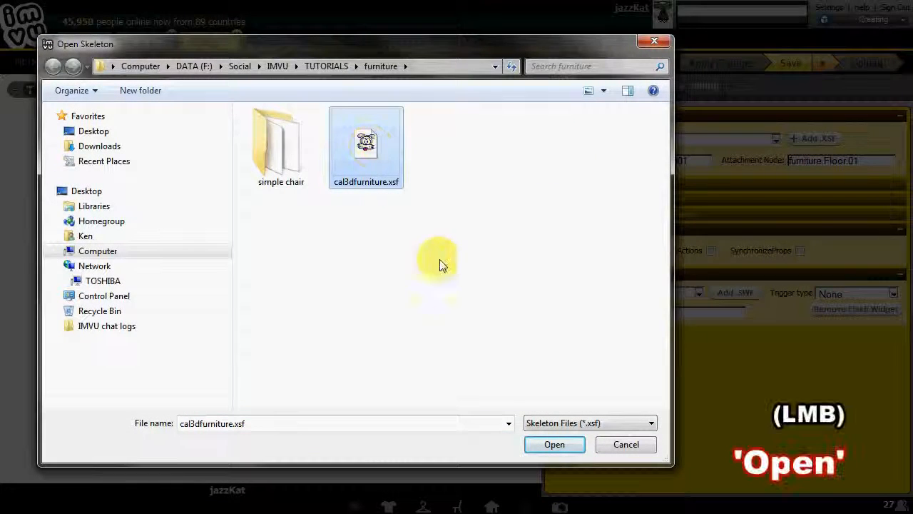
click(554, 445)
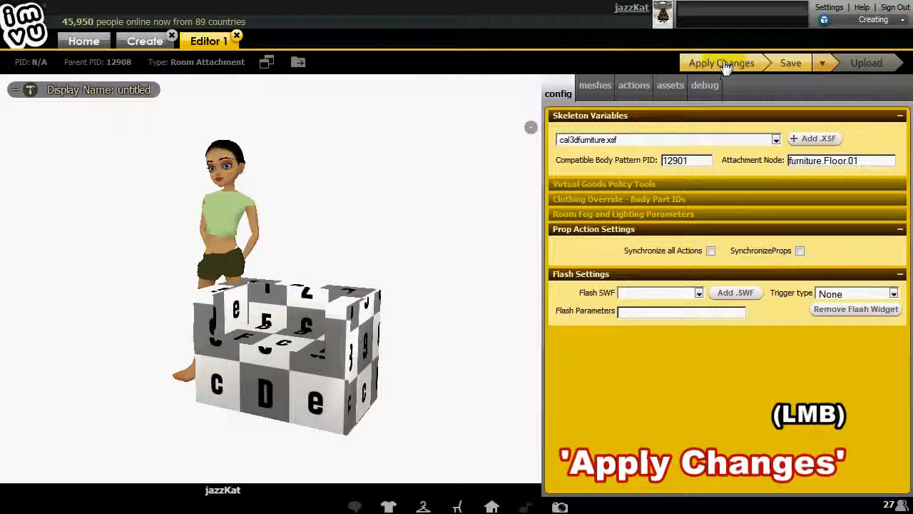
click(722, 63)
Step: Seat the avatar on the checkered chair and check the sitting pose from another angle
mouse_move(376, 390)
mouse_down()
mouse_move(154, 385)
mouse_move(381, 390)
mouse_move(371, 371)
mouse_up()
click(323, 285)
mouse_move(450, 389)
mouse_down()
mouse_move(330, 383)
mouse_move(468, 382)
mouse_move(418, 384)
mouse_move(385, 404)
mouse_up()
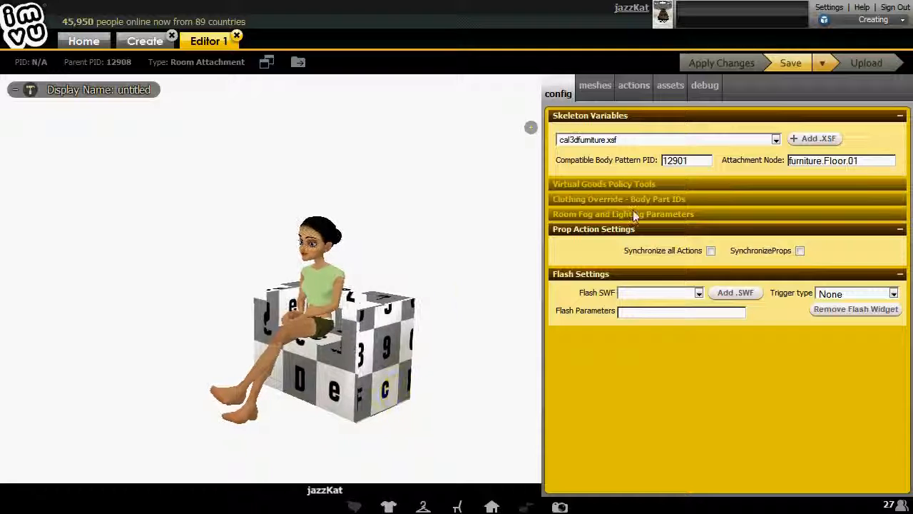
Step: Add a second avatar to the preview scene as an actor from the debug tools
click(704, 87)
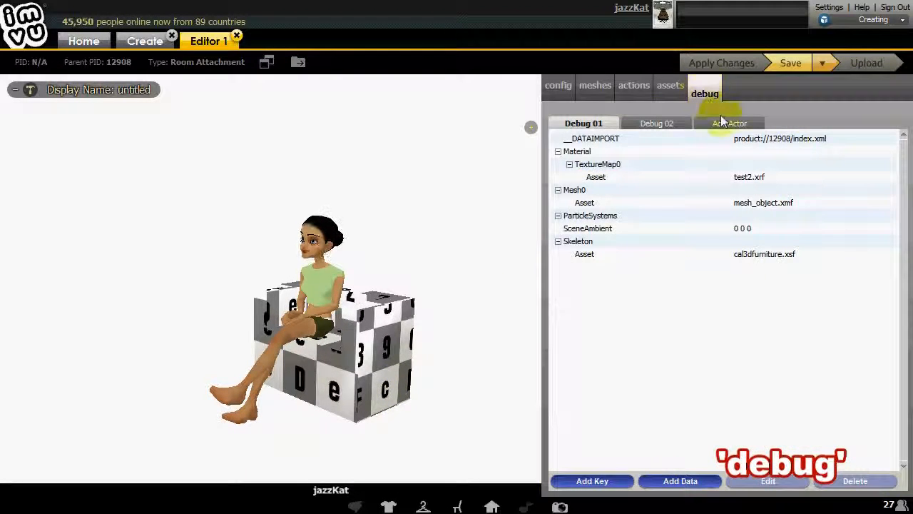
click(726, 125)
click(728, 303)
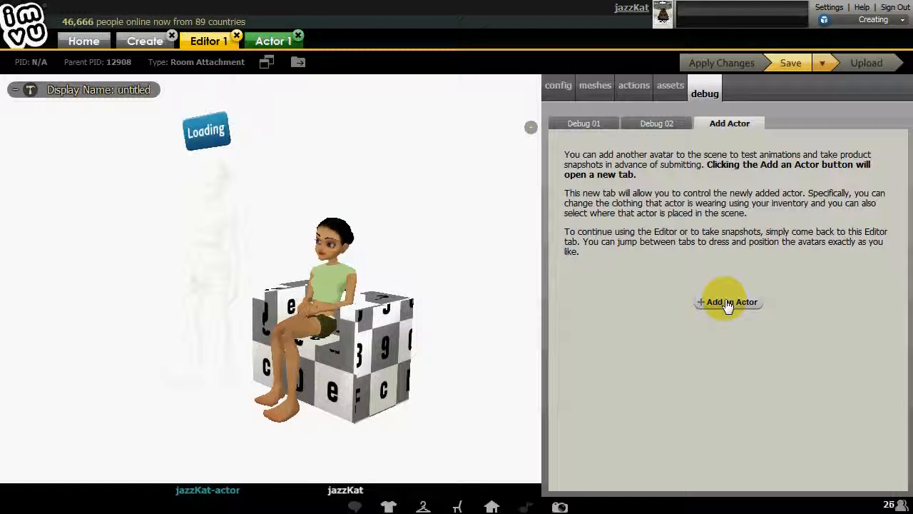
Step: Open the added actor's scene and examine both avatars and the chair from different distances and angles
click(276, 44)
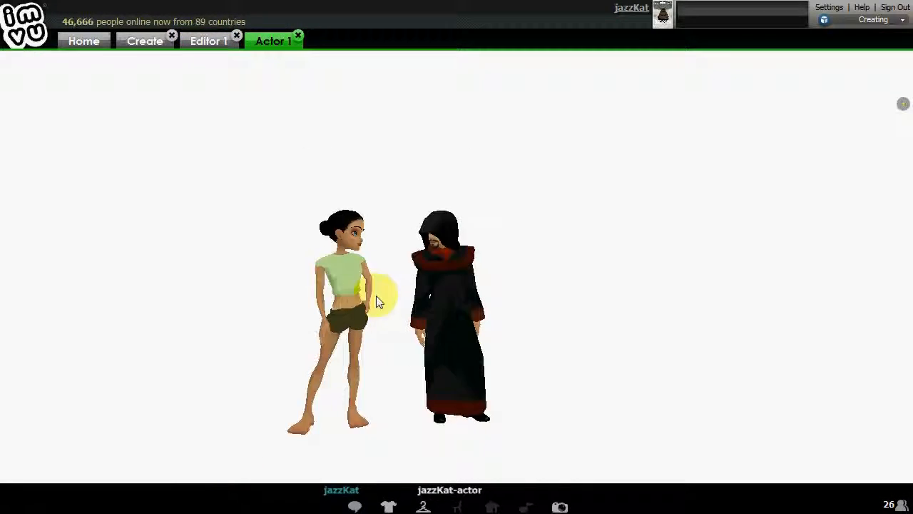
scroll(375, 296, down, 4)
mouse_move(352, 296)
mouse_down()
mouse_move(272, 289)
mouse_move(431, 301)
mouse_move(350, 303)
mouse_up()
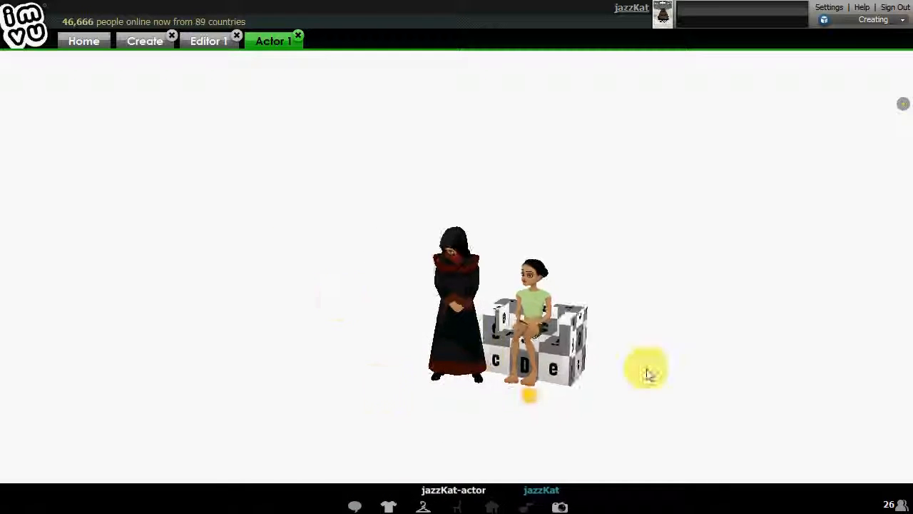
drag(648, 373, 605, 356)
scroll(597, 356, up, 5)
scroll(605, 356, up, 2)
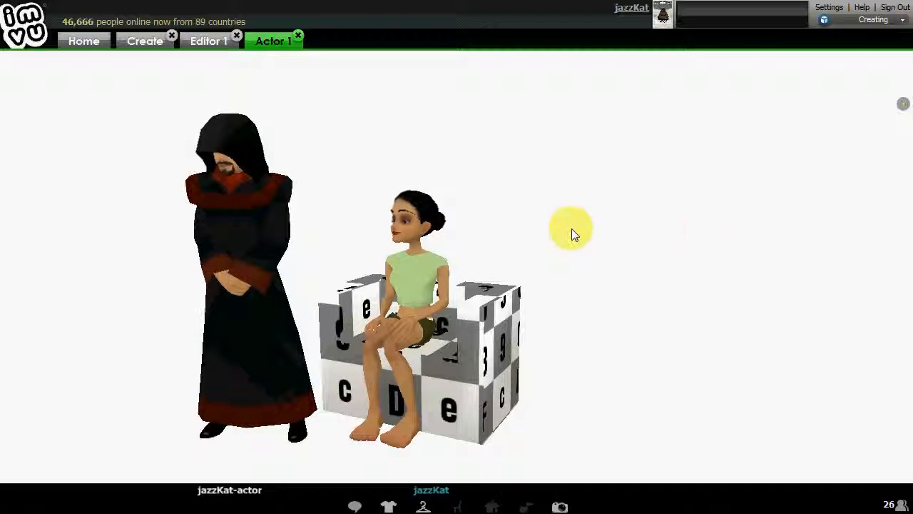
Step: Test a hug between the two avatars beside the chair and view it from the side
click(416, 285)
click(488, 384)
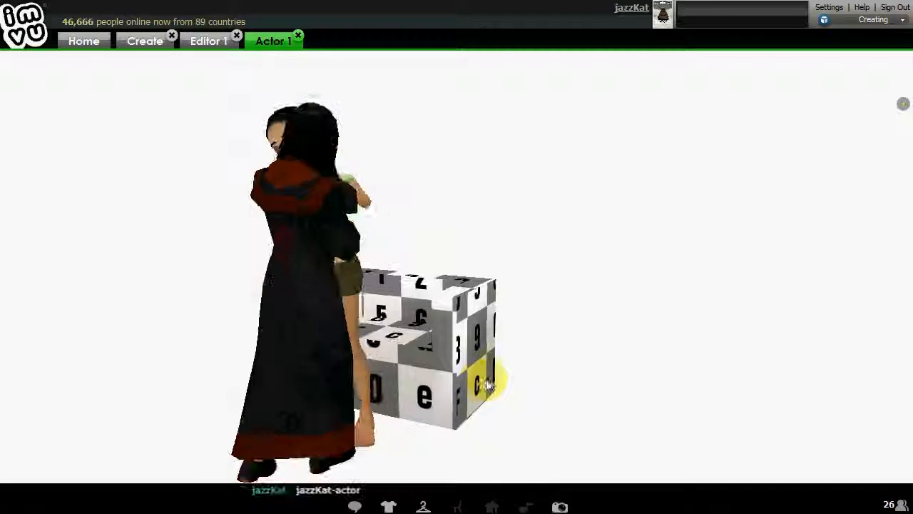
drag(575, 367, 465, 362)
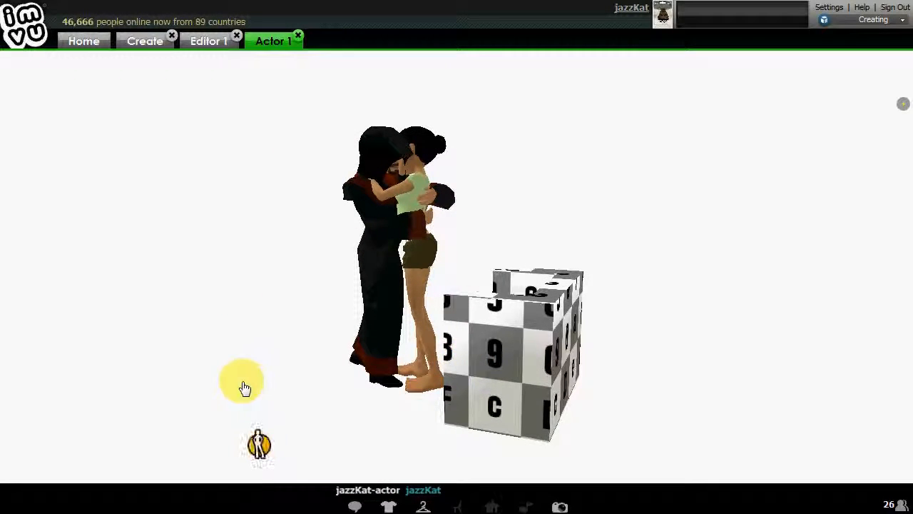
drag(226, 363, 320, 357)
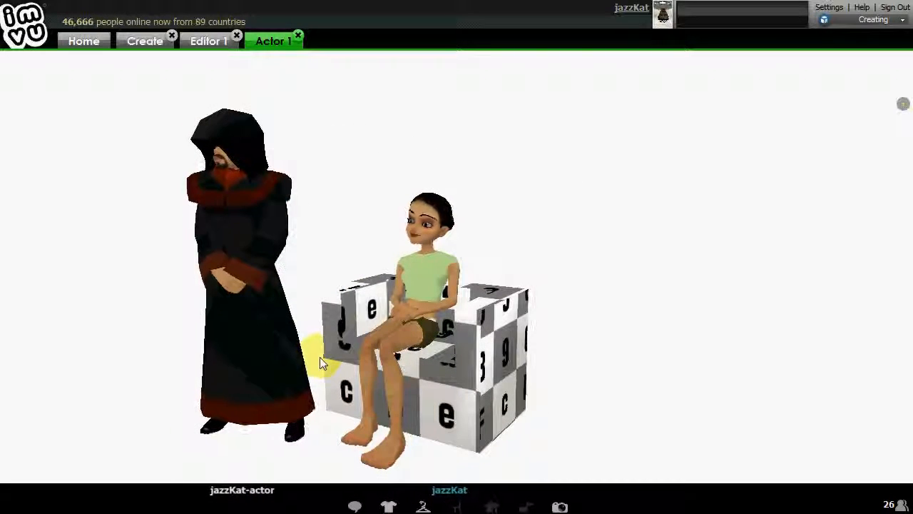
Step: Return to the product editor, save the chair product and start its upload
click(214, 42)
click(822, 64)
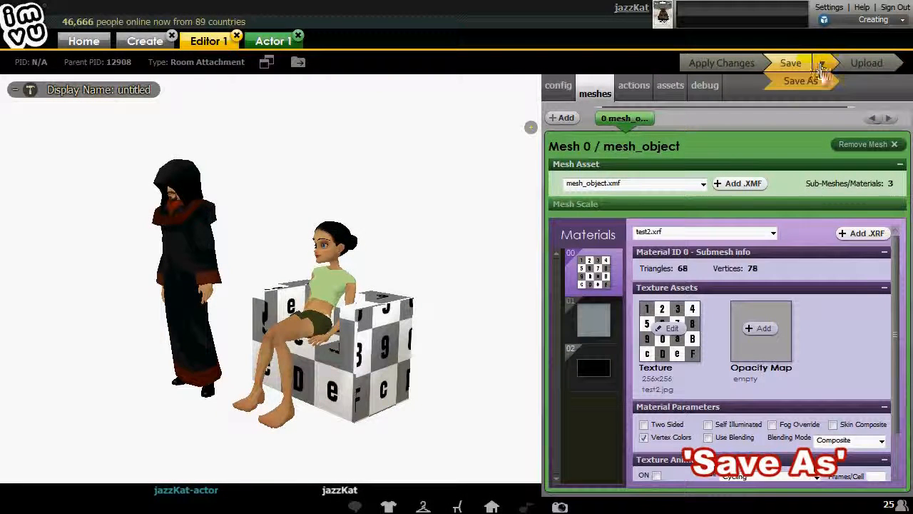
click(792, 64)
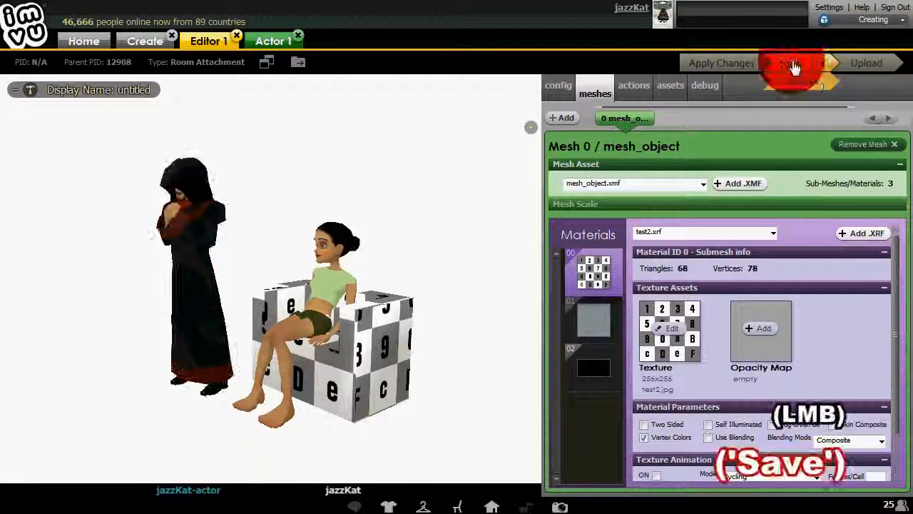
click(866, 66)
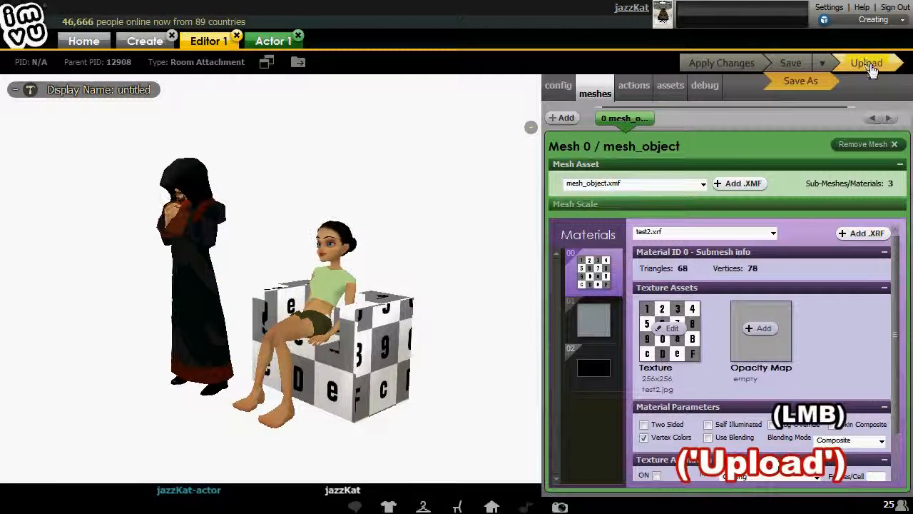